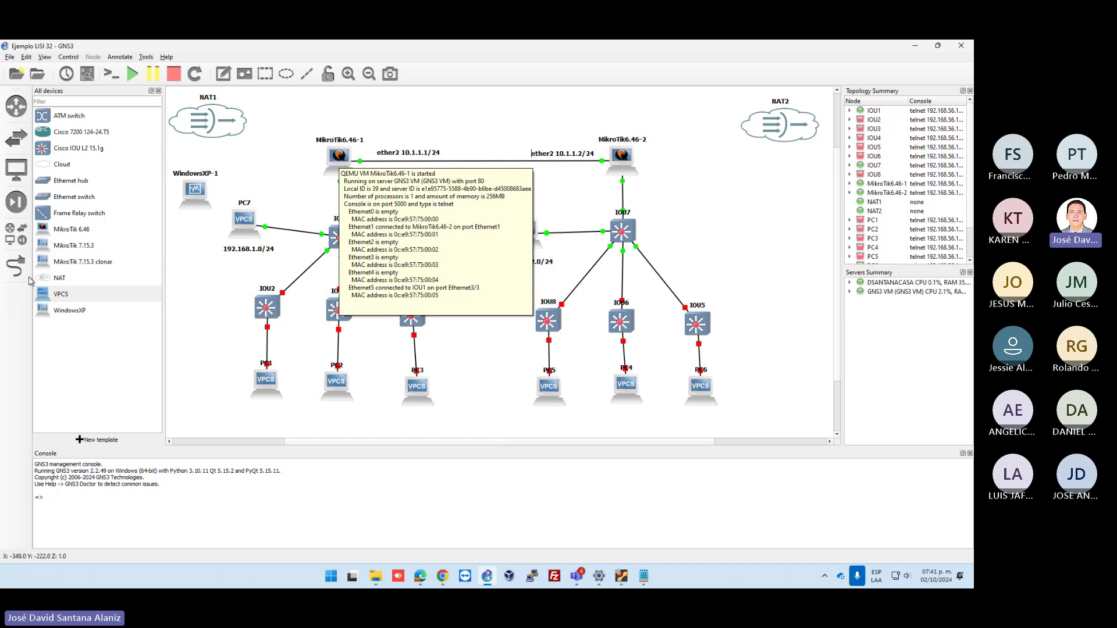
Nudge PC7, its 192.168.1.0/24 label and switch IOU1 into a neat left-side layout, then deselect
left_click(246, 252)
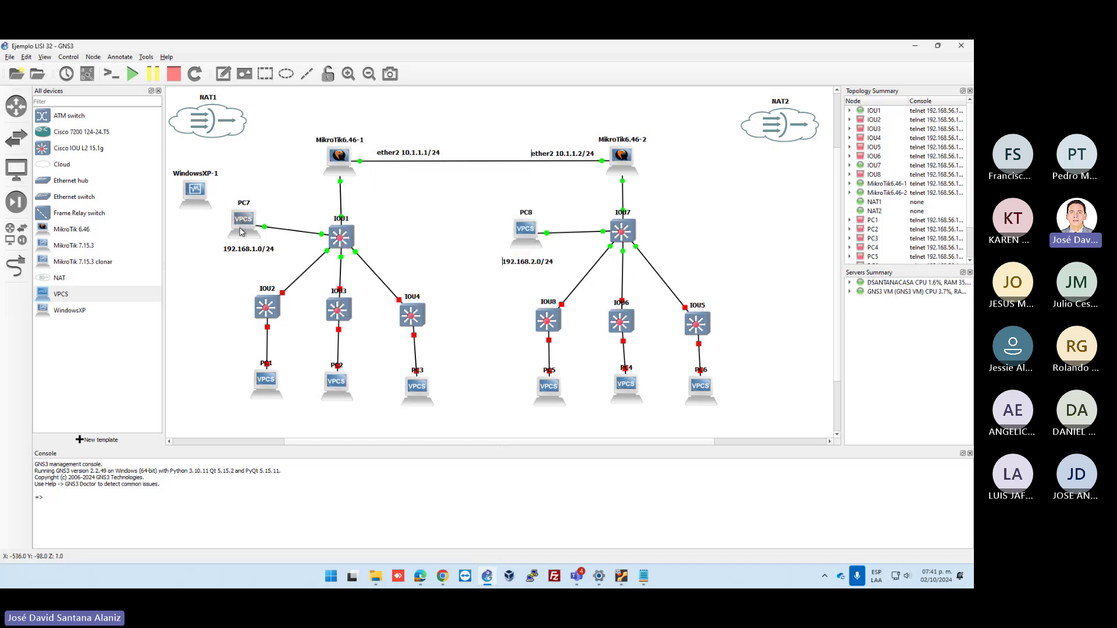
mouse_move(242, 230)
left_mouse_down()
mouse_move(235, 264)
mouse_move(240, 233)
left_mouse_up()
left_click(291, 236)
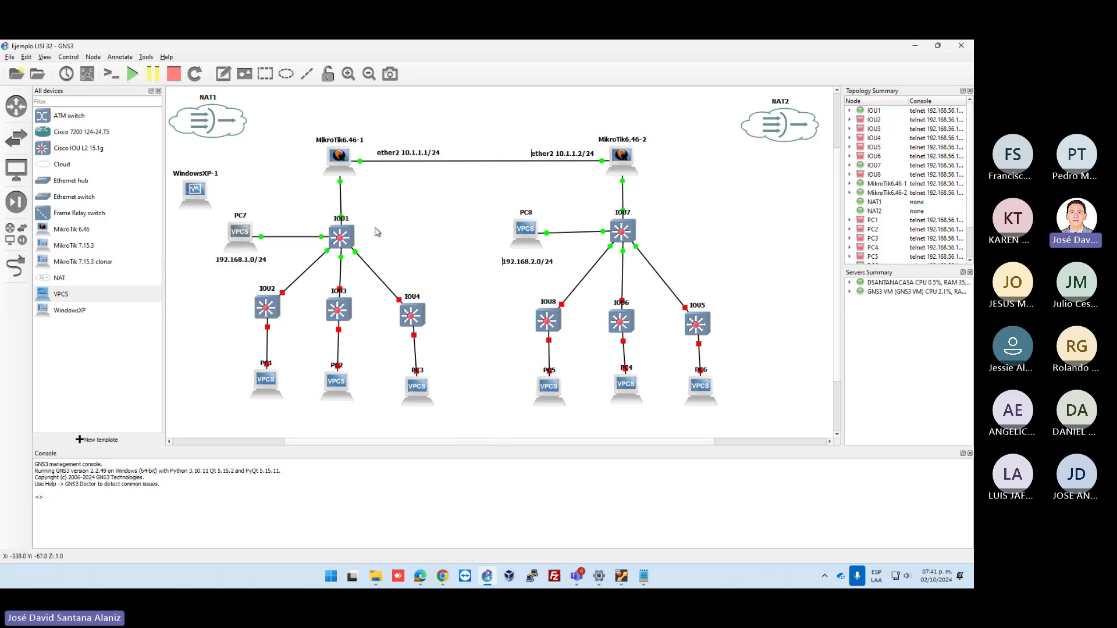
left_click_drag(352, 238, 348, 238)
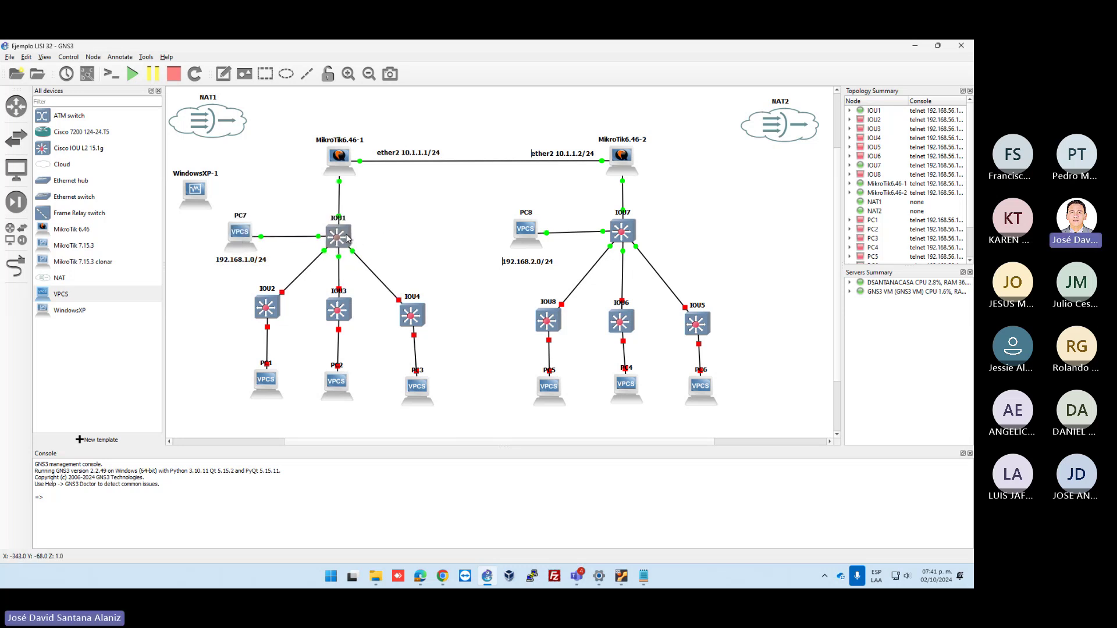
left_click(412, 226)
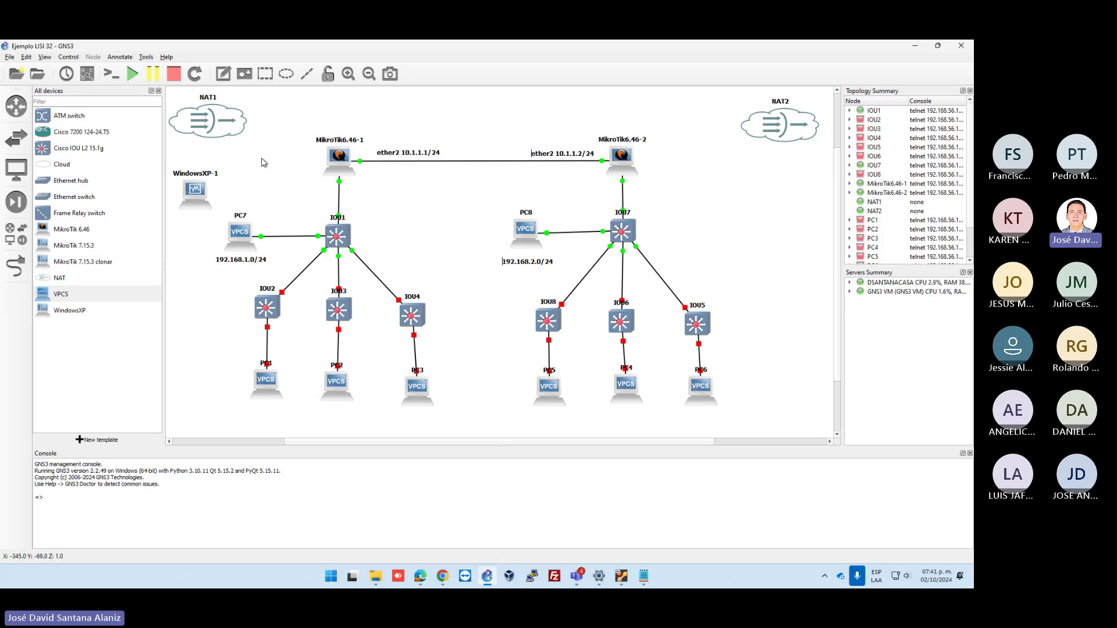
left_click_drag(257, 156, 342, 244)
left_click(666, 224)
Dismiss the Windows XP VM window and move WindowsXP-1 closer to IOU1
mouse_move(622, 576)
left_click(668, 500)
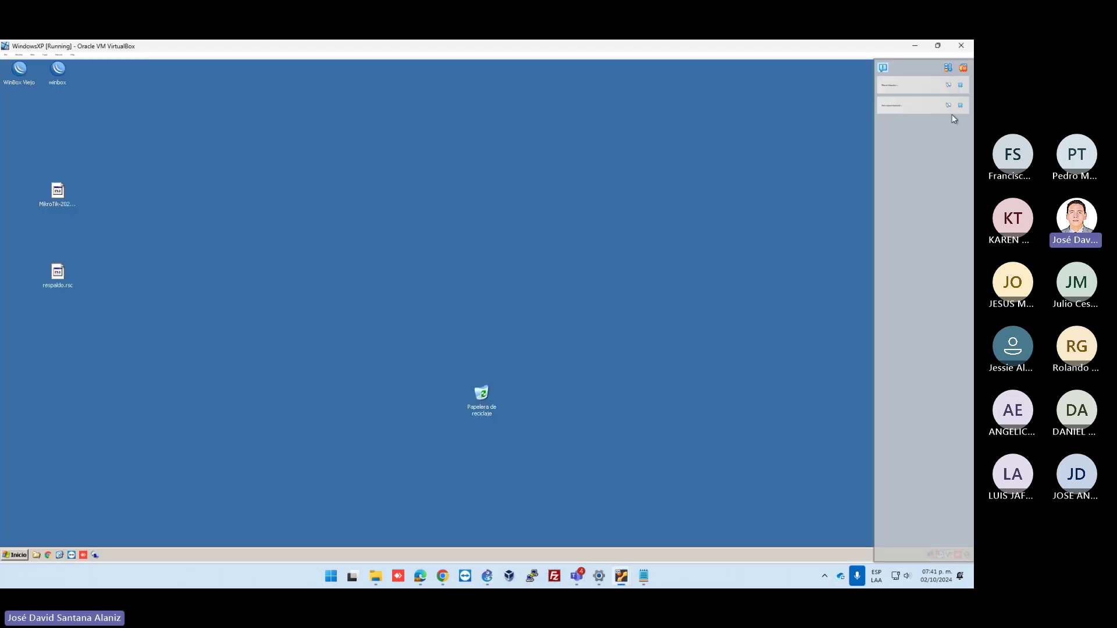
left_click(964, 68)
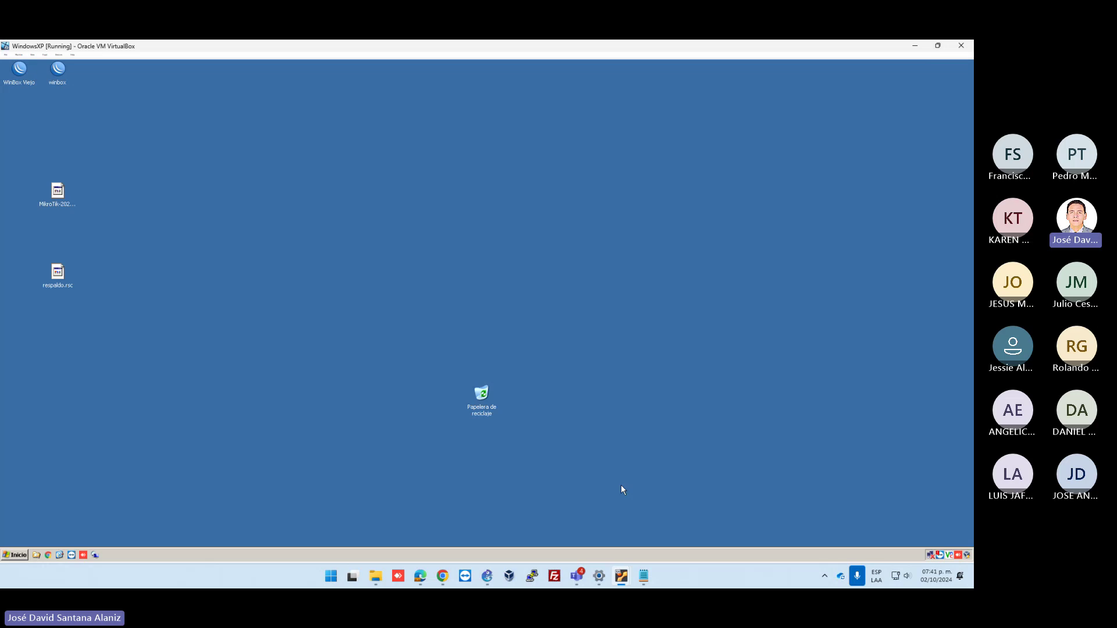
left_click(916, 46)
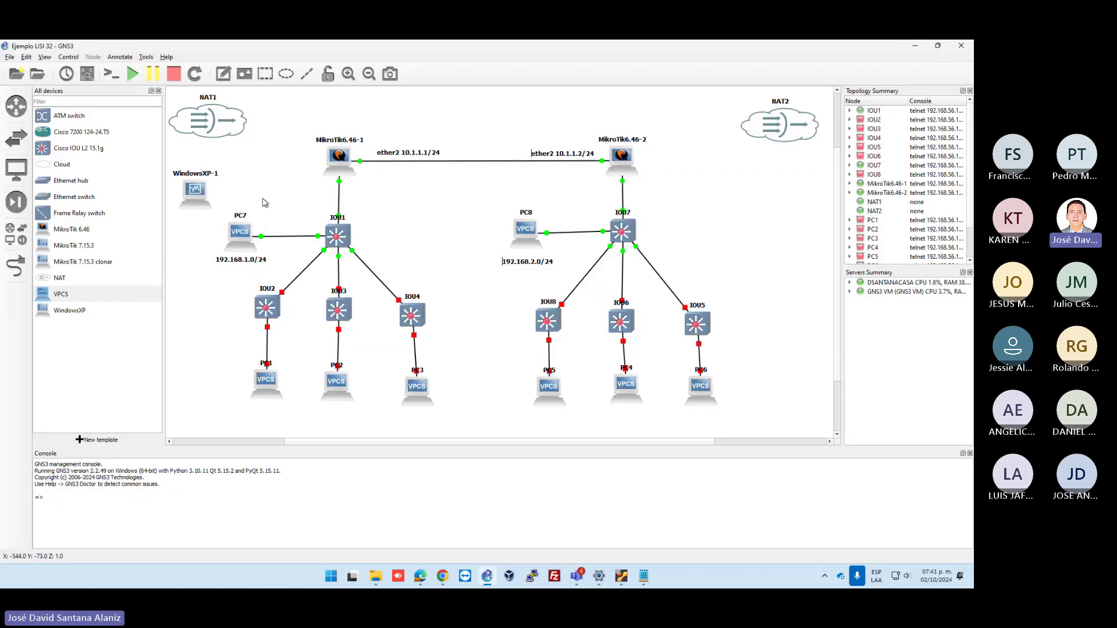
left_click_drag(200, 190, 256, 184)
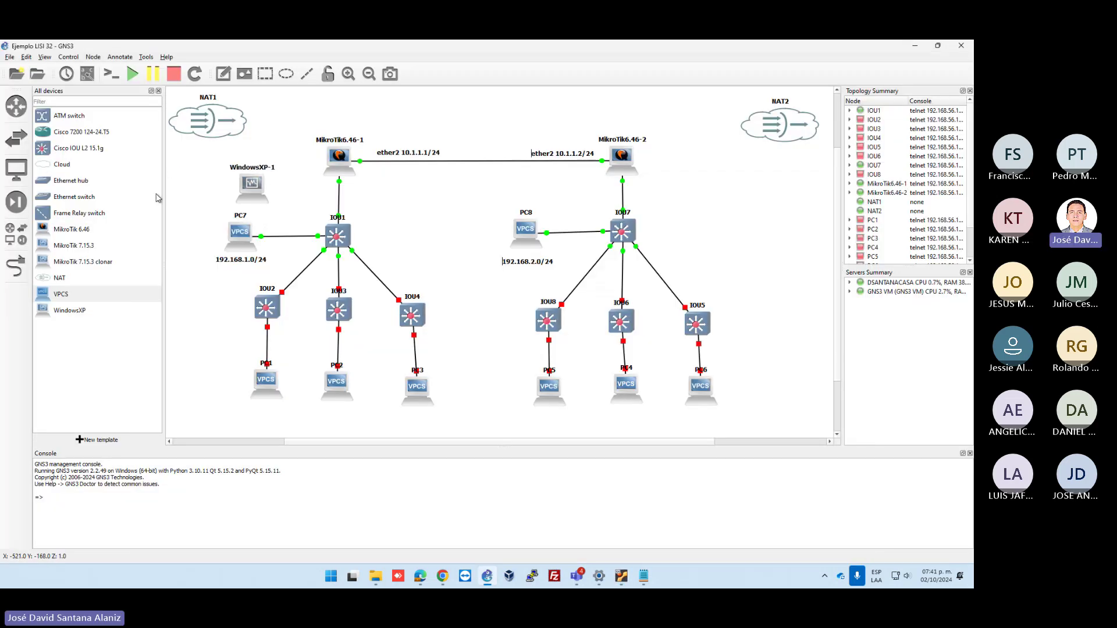
Draw a link from WindowsXP-1 to IOU1's Ethernet0/1 port
left_click(24, 270)
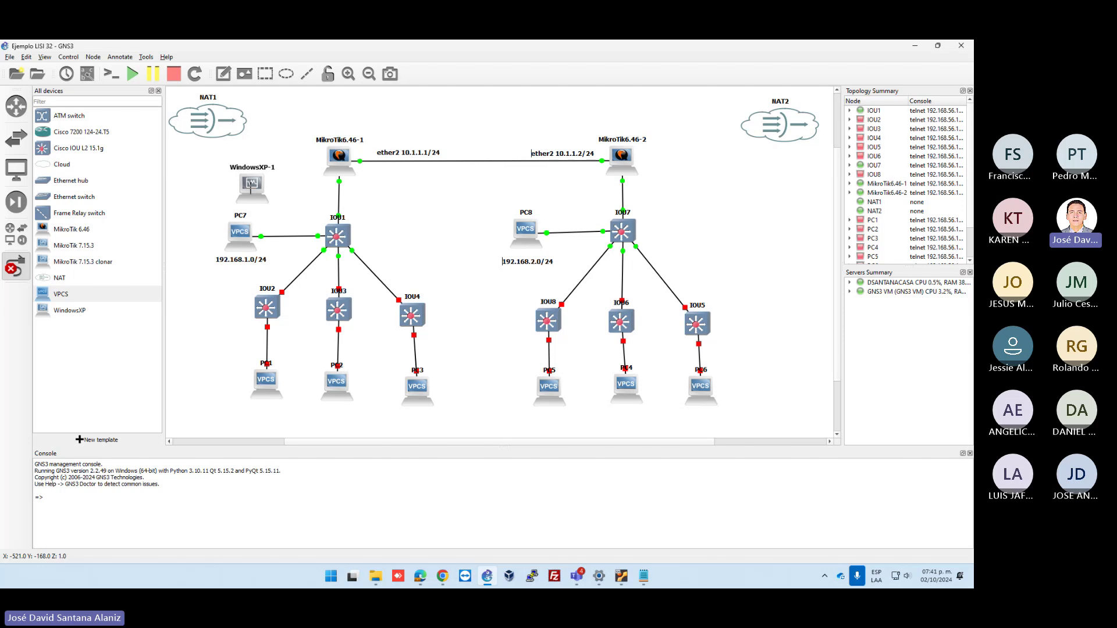
left_click(251, 184)
left_click(273, 192)
left_click(334, 232)
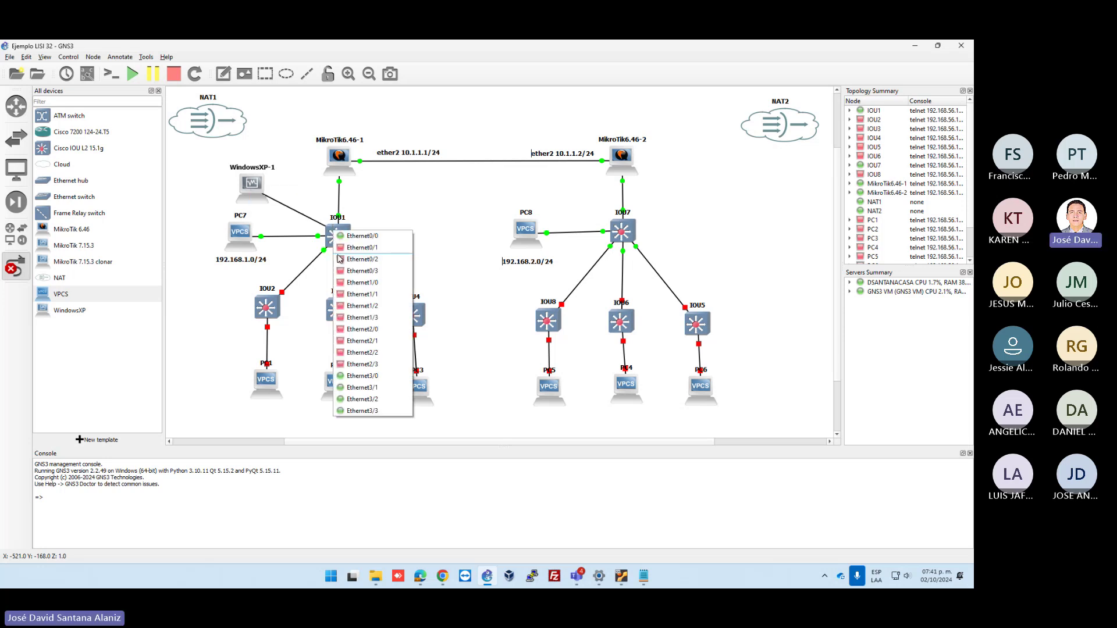
left_click(366, 249)
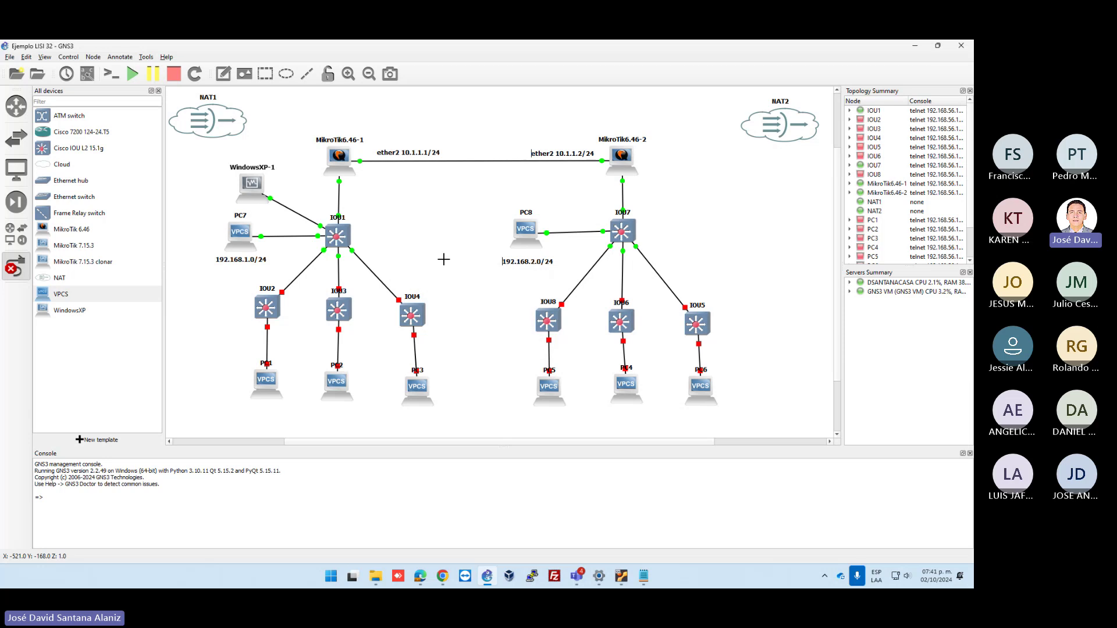
left_click(915, 45)
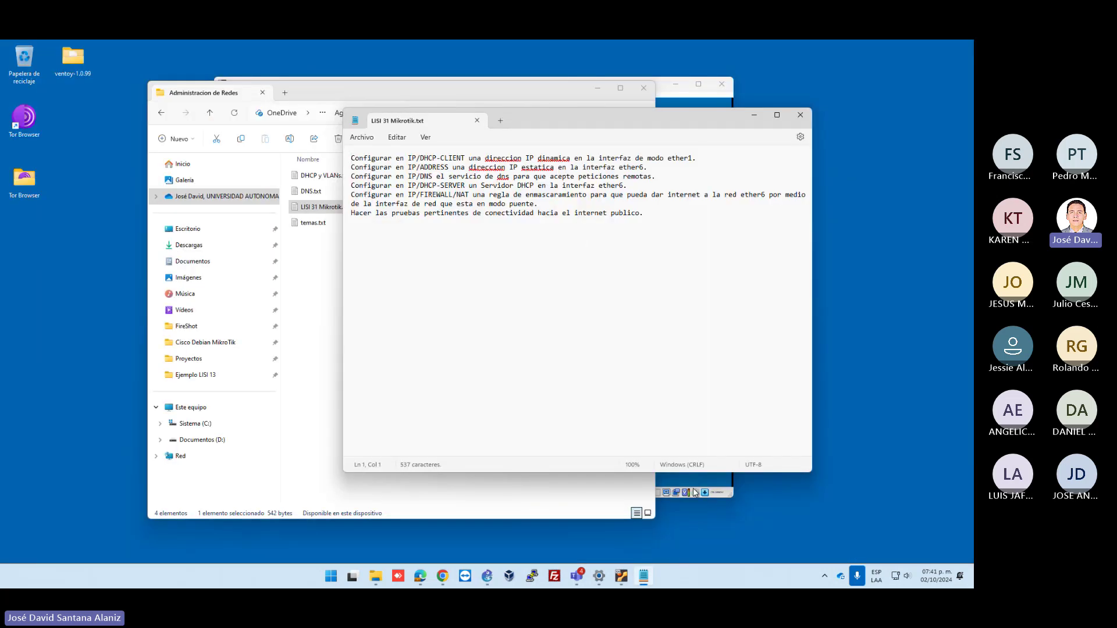
Bring up the LISI-32 Teams meeting maximized and view its participant list
left_click(824, 576)
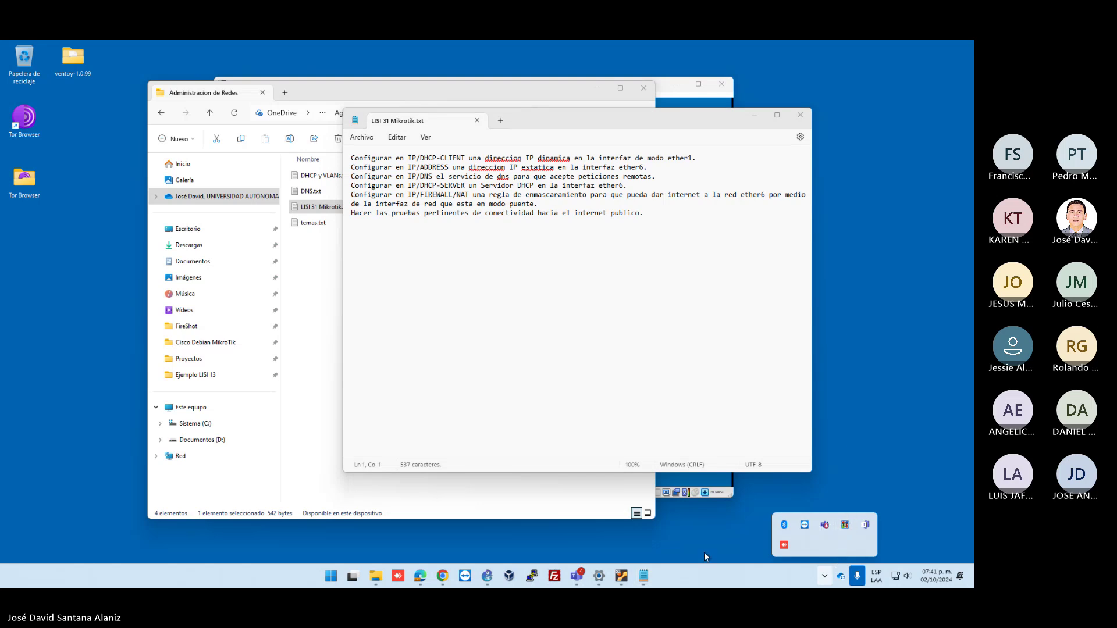
left_click(576, 576)
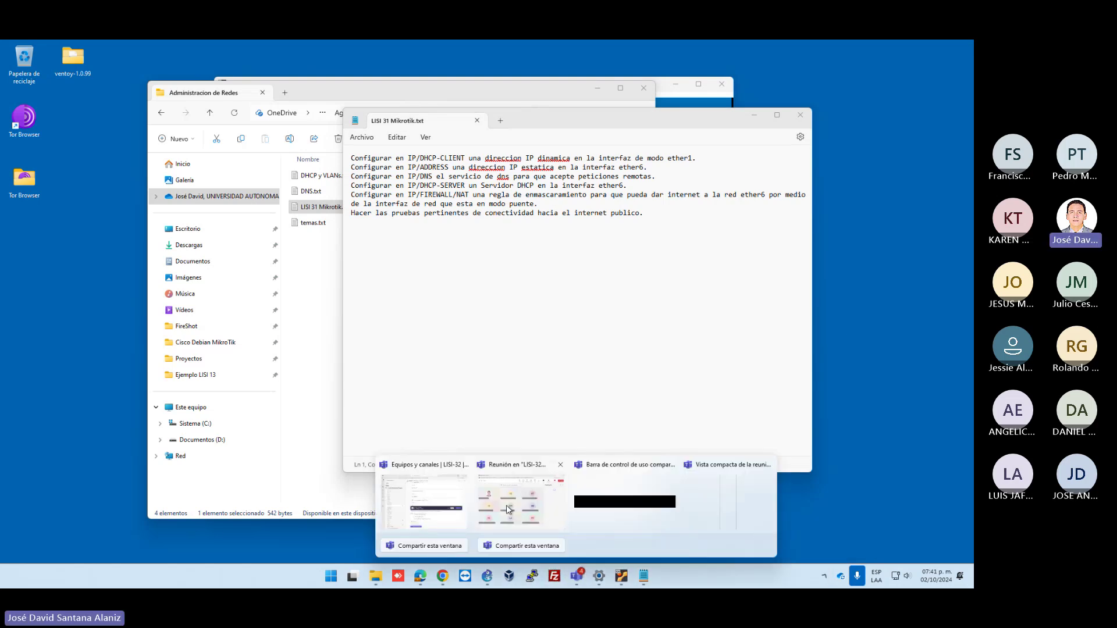
left_click(508, 509)
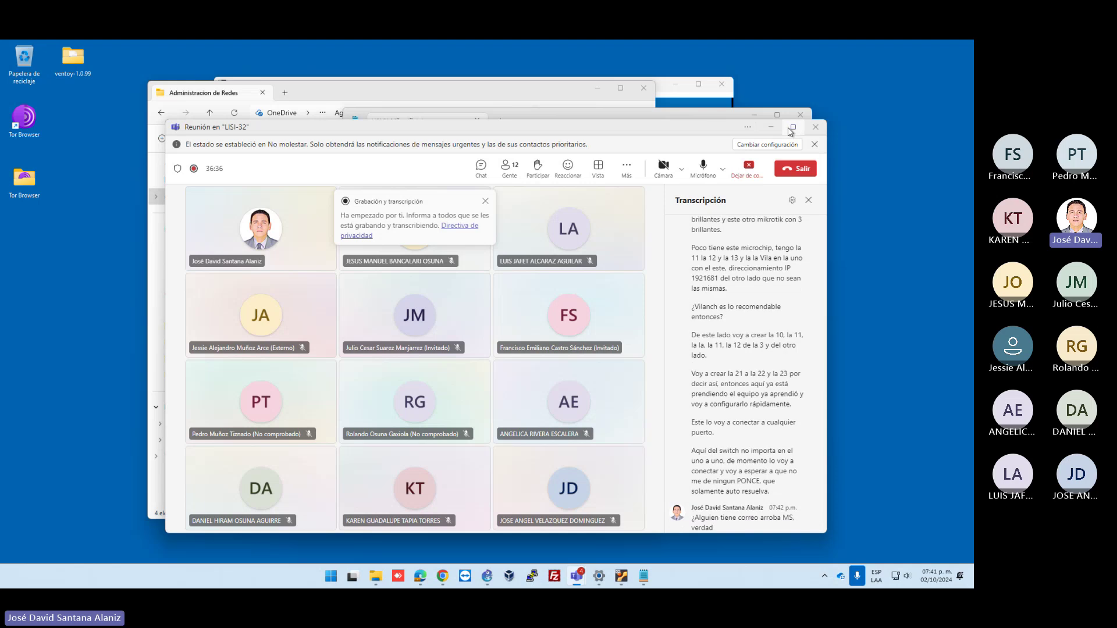
double_click(780, 139)
left_click(655, 88)
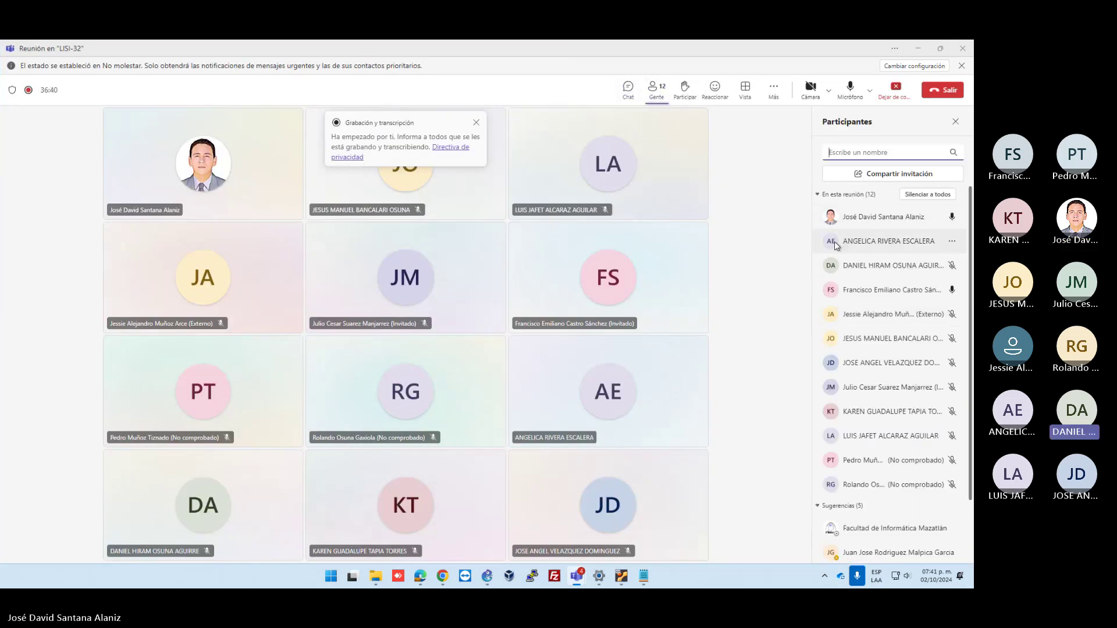
mouse_move(834, 242)
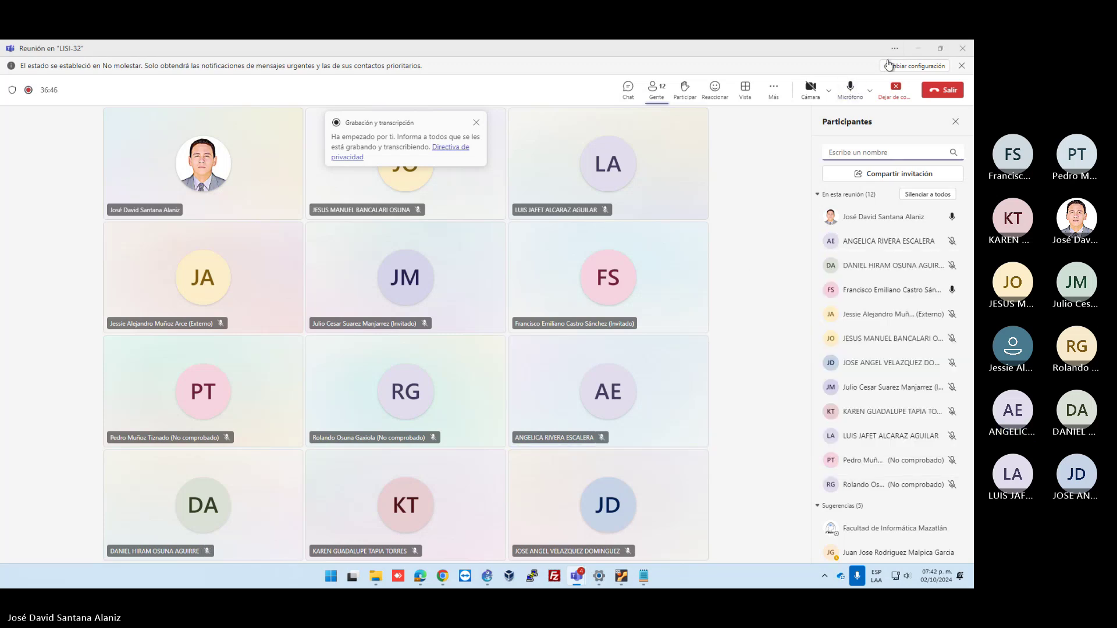
Minimize the meeting, Notepad, File Explorer and GNS3 VM windows to reach the WindowsXP VM preview
left_click(918, 48)
left_click(754, 115)
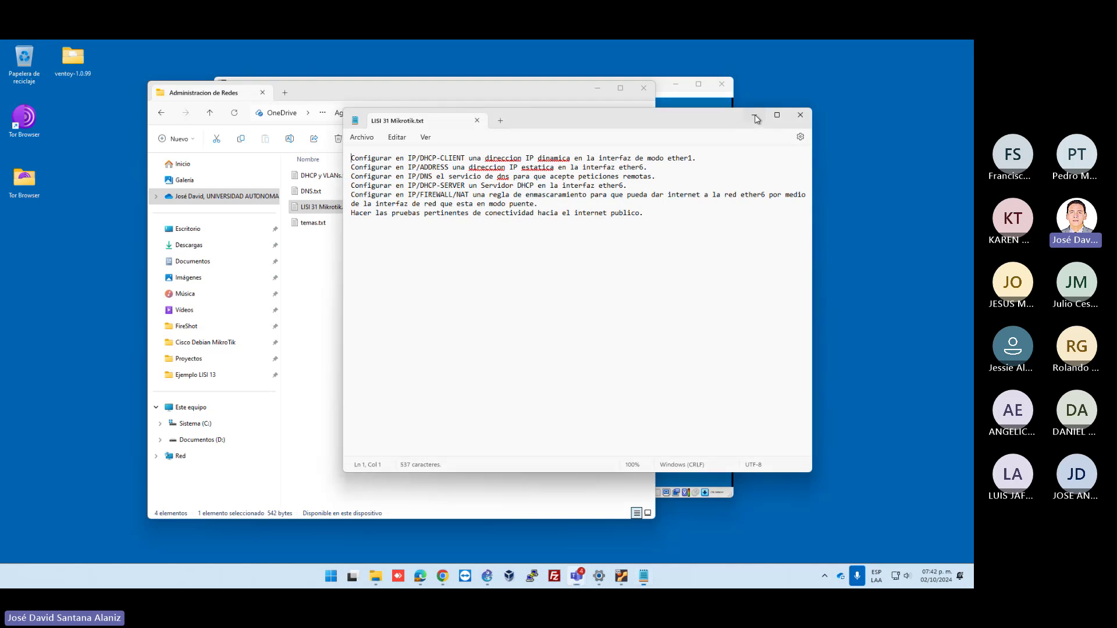
left_click(597, 89)
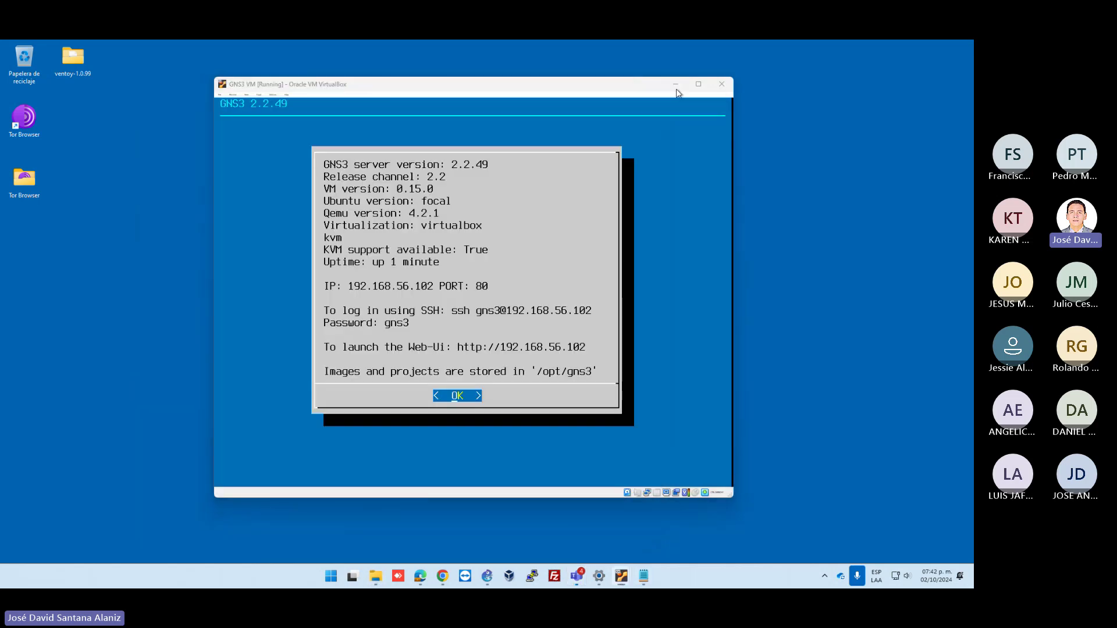
left_click(675, 85)
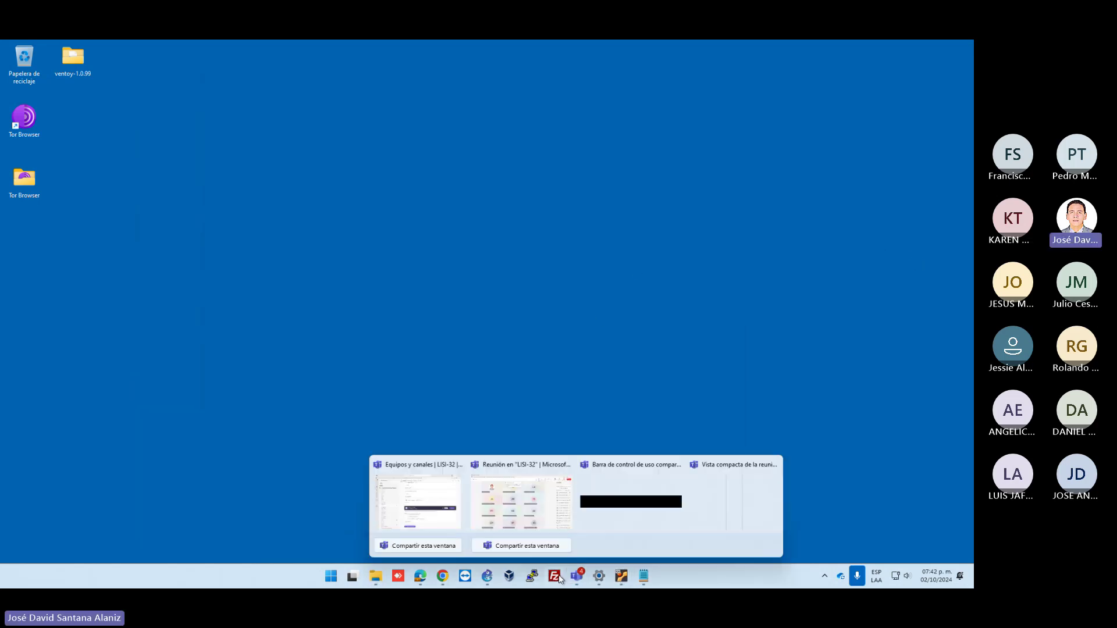
mouse_move(578, 577)
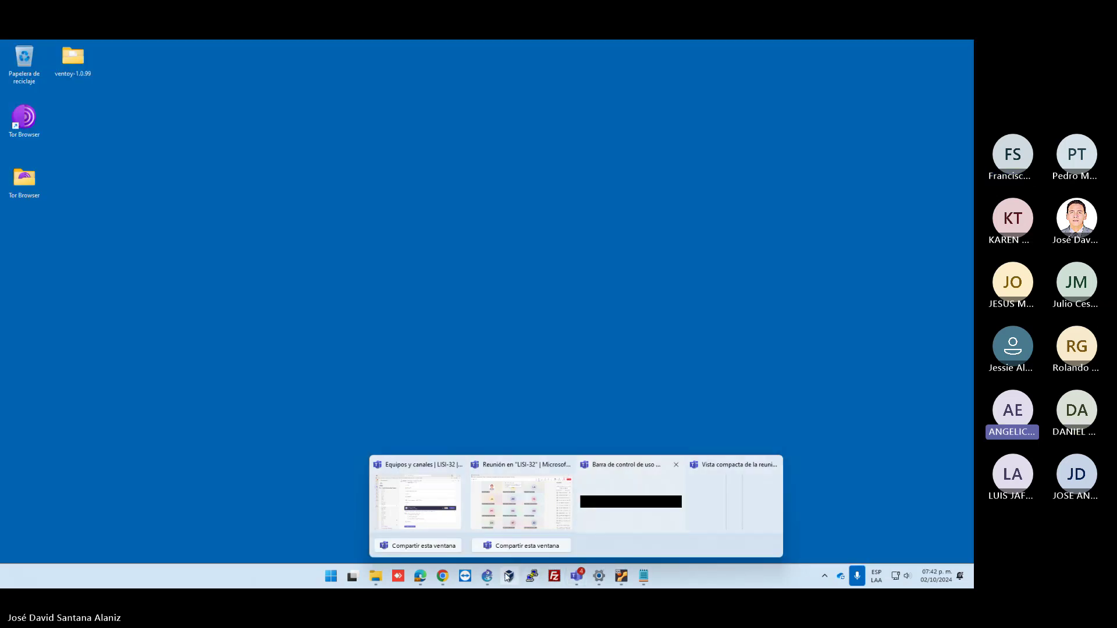
On the XP guest, check Local Area Connection 3's Soporte tab shows 0.0.0.0, then start WinBox
mouse_move(621, 576)
left_click(669, 499)
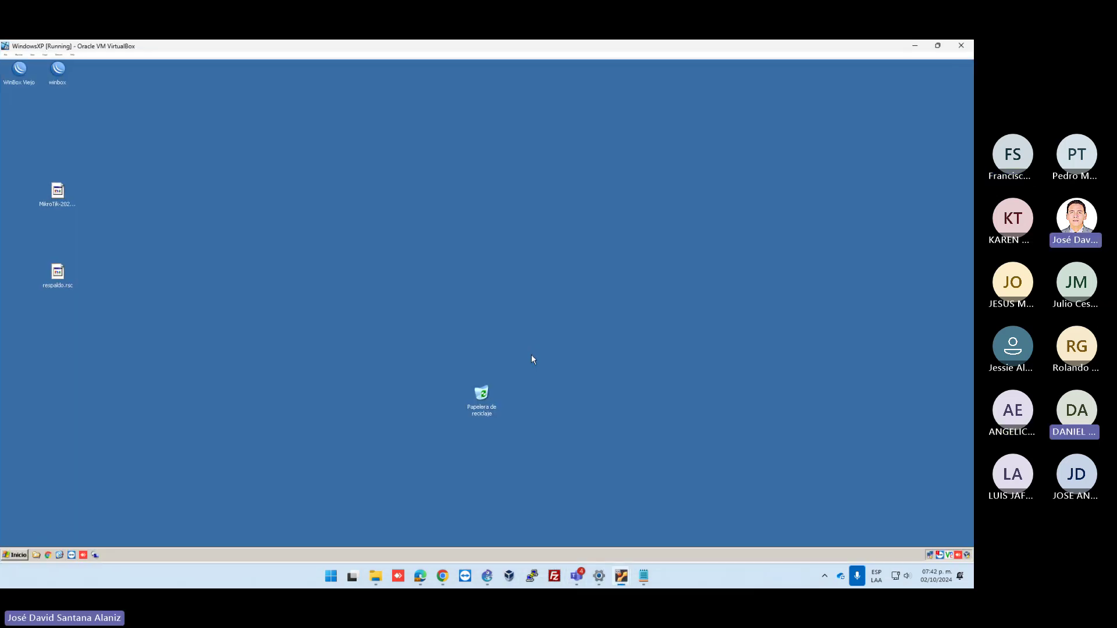
left_click_drag(486, 407, 873, 474)
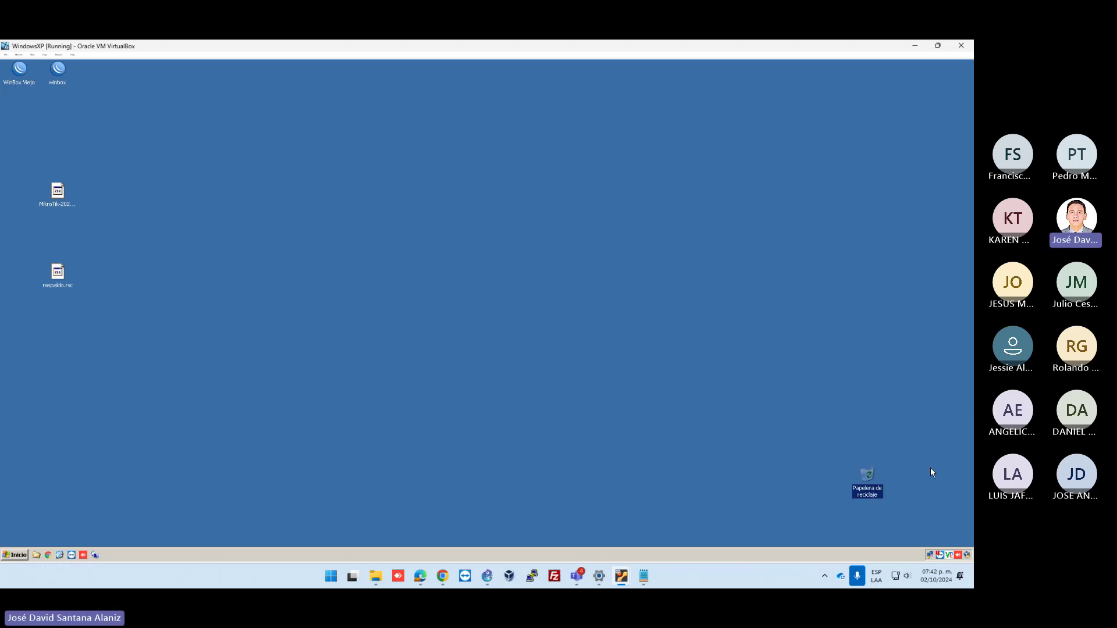
double_click(932, 558)
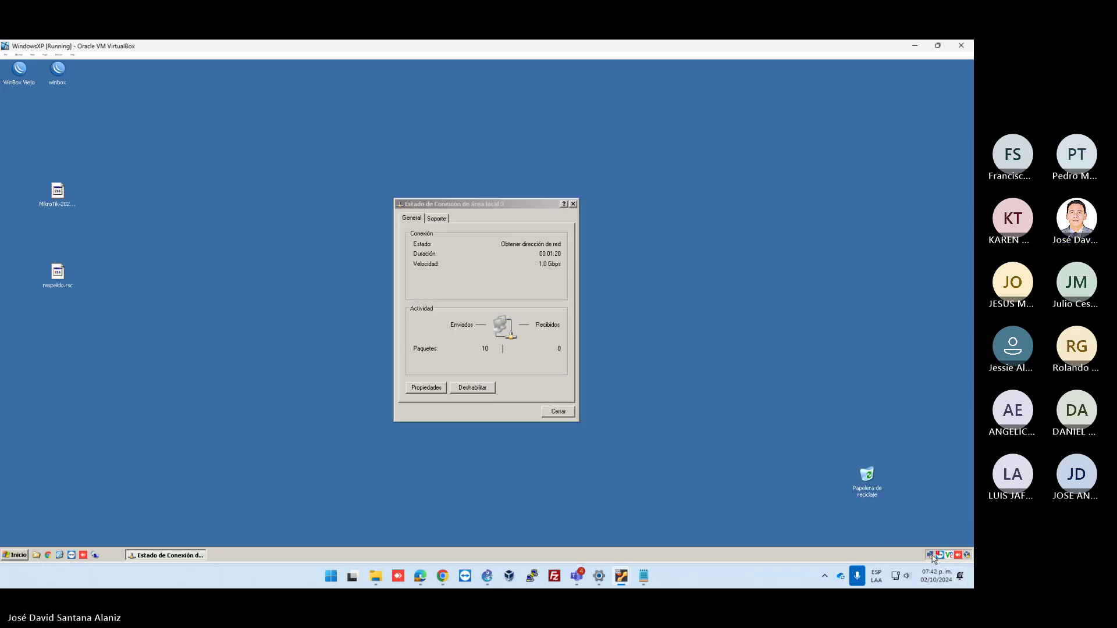
left_click(437, 218)
left_click_drag(483, 205, 341, 103)
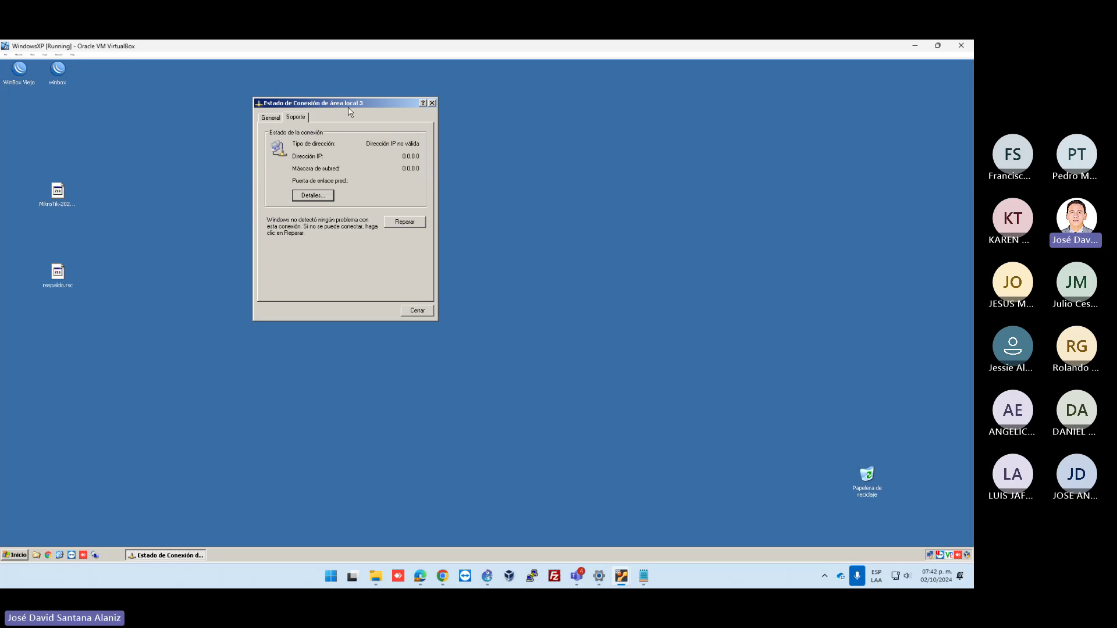
left_click_drag(342, 112, 391, 112)
left_click(194, 105)
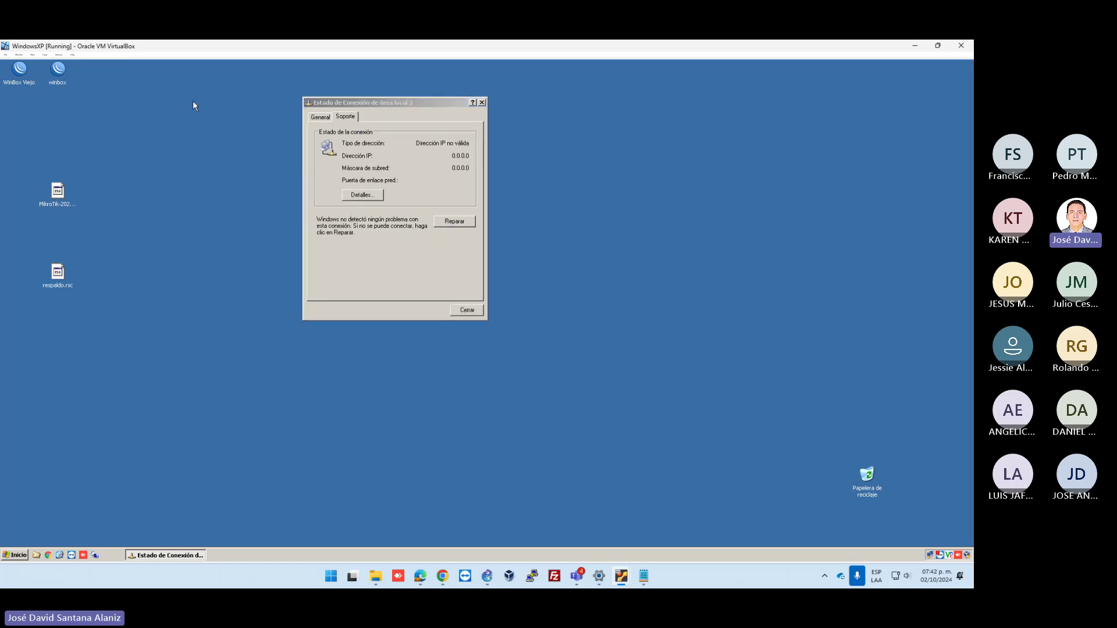
double_click(58, 70)
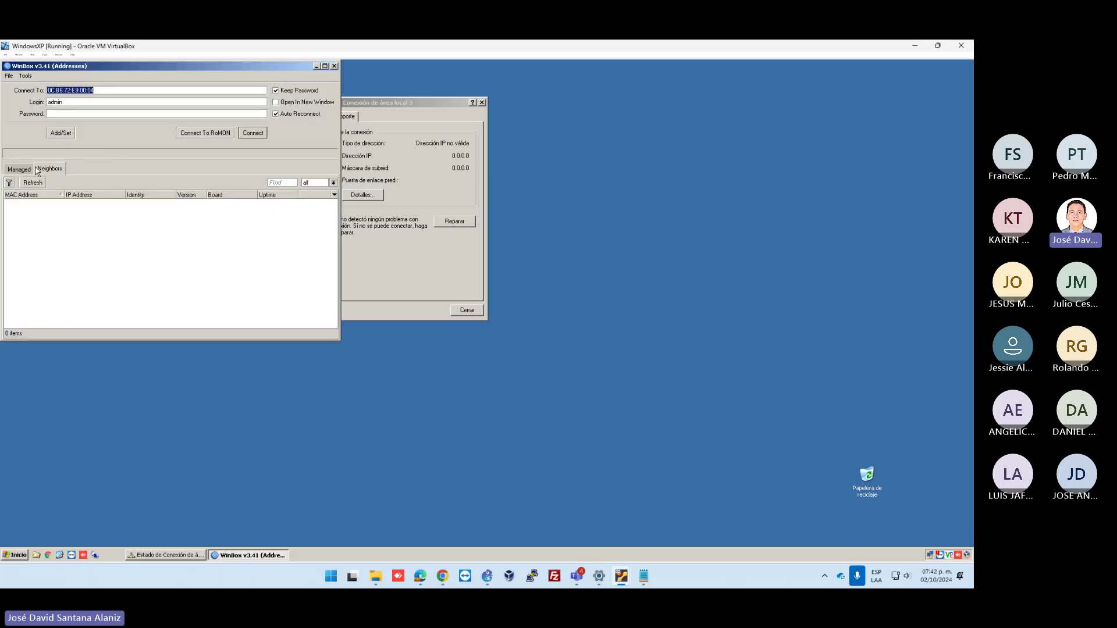
Connect WinBox to the discovered MikroTik router and maximize the session window
left_click_drag(410, 104, 484, 91)
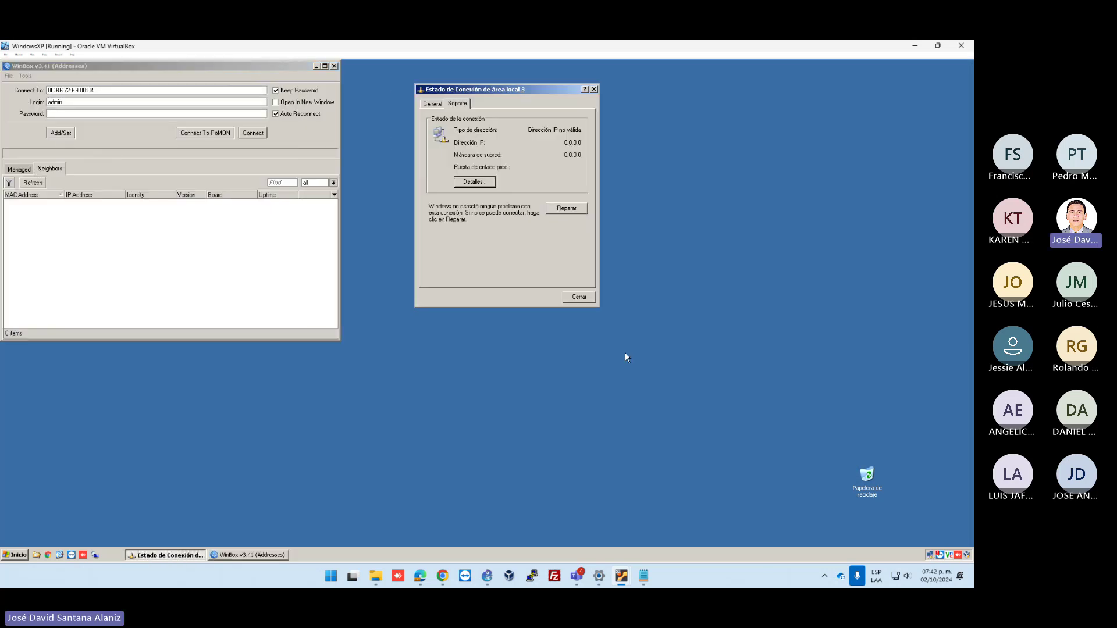
left_click_drag(636, 360, 389, 97)
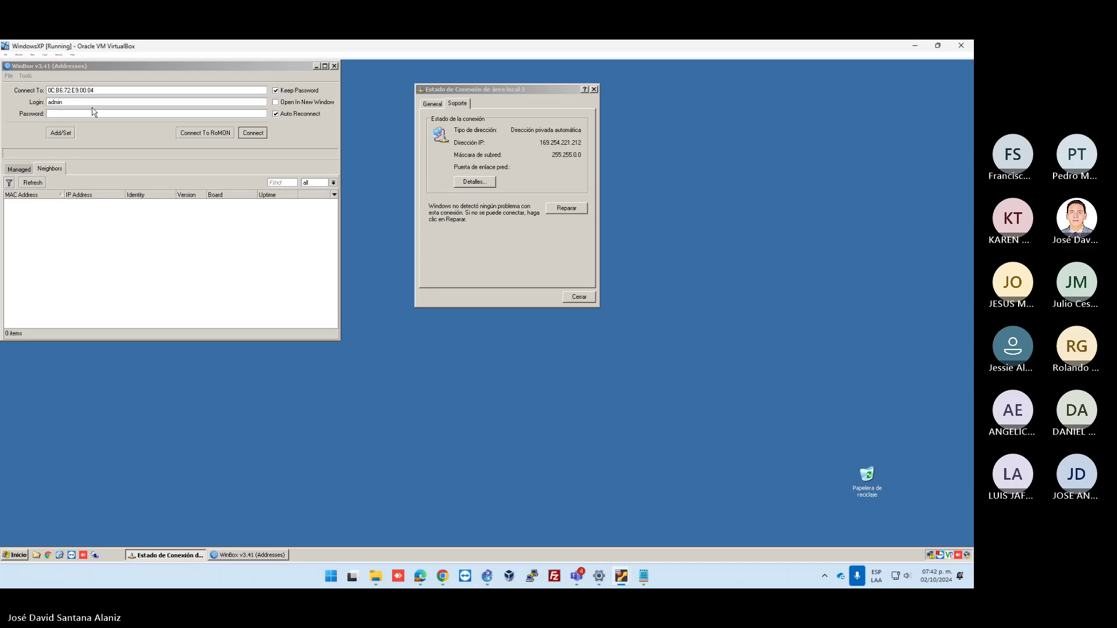
left_click(33, 167)
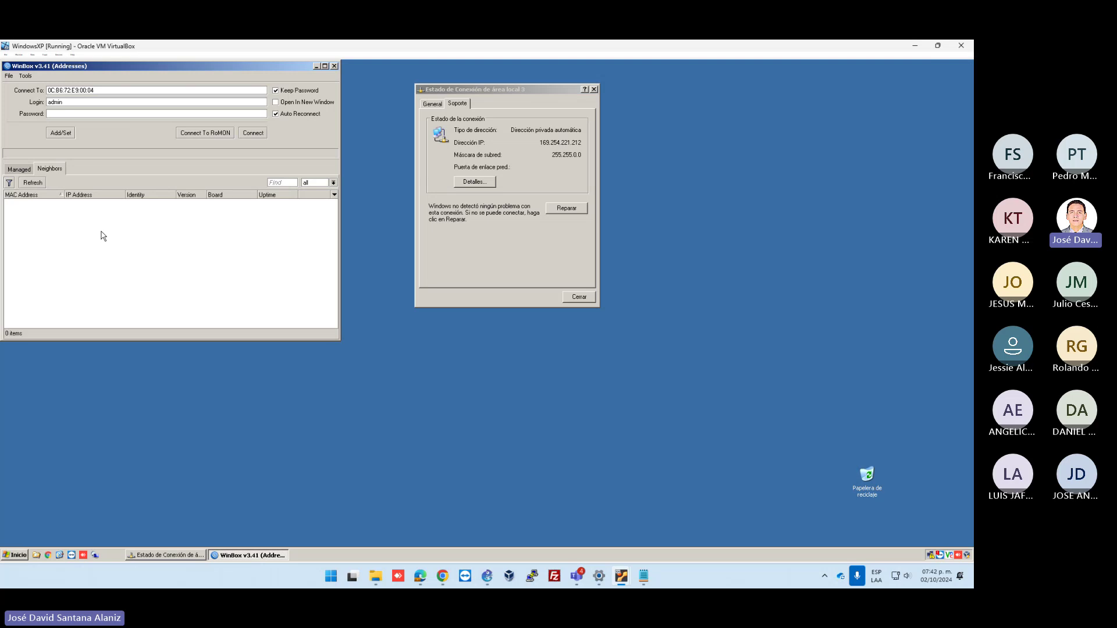
left_click(38, 204)
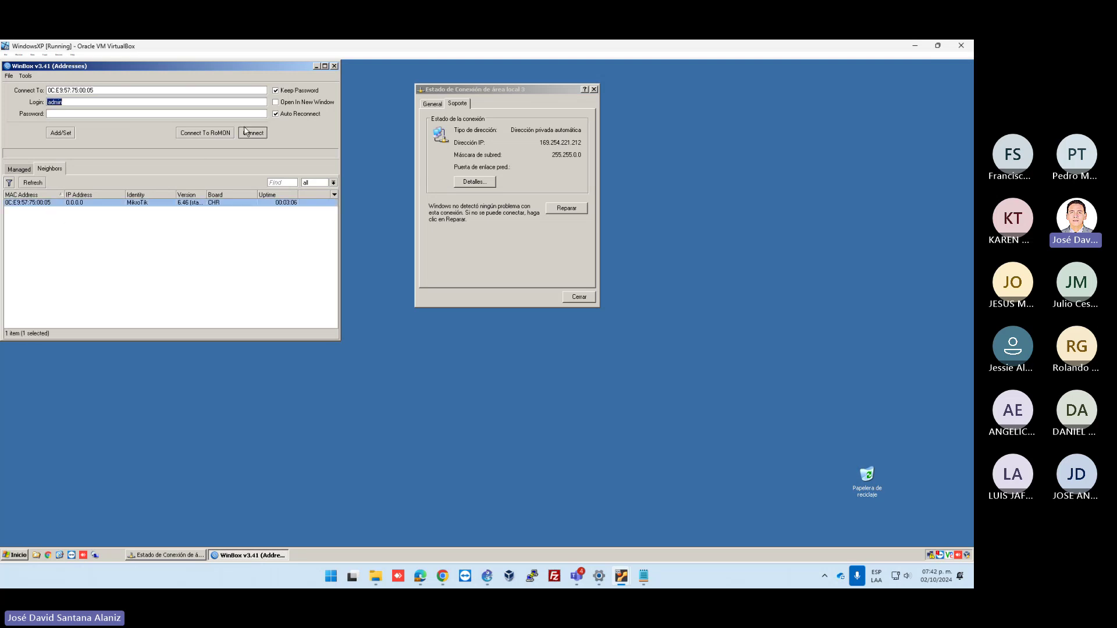
left_click(245, 131)
double_click(437, 176)
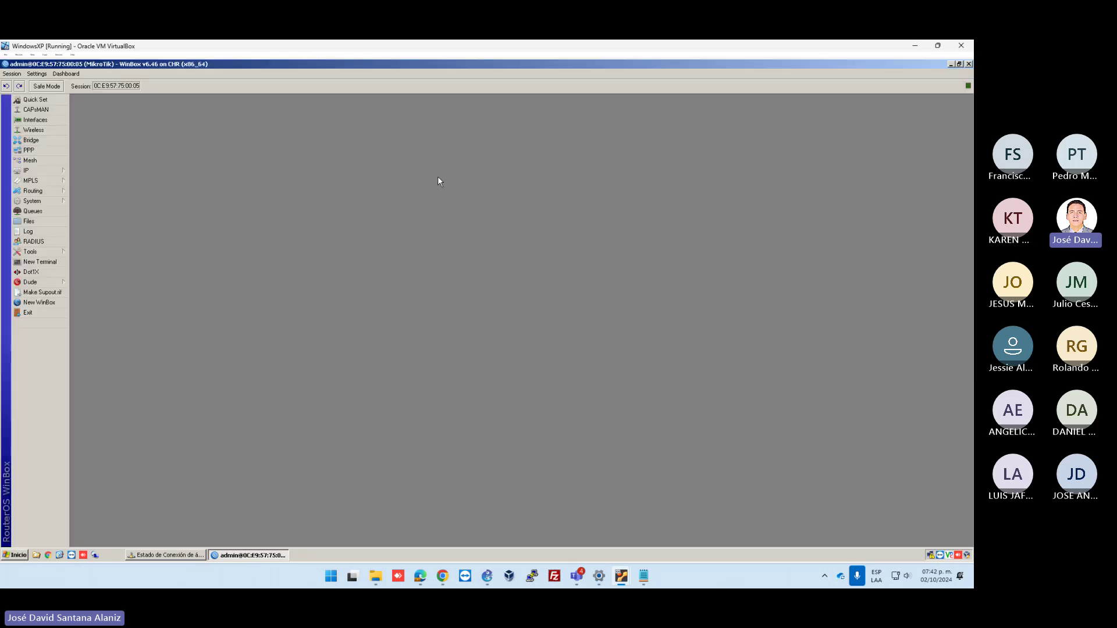
Add VLAN interface 11 on ether6
left_click(35, 120)
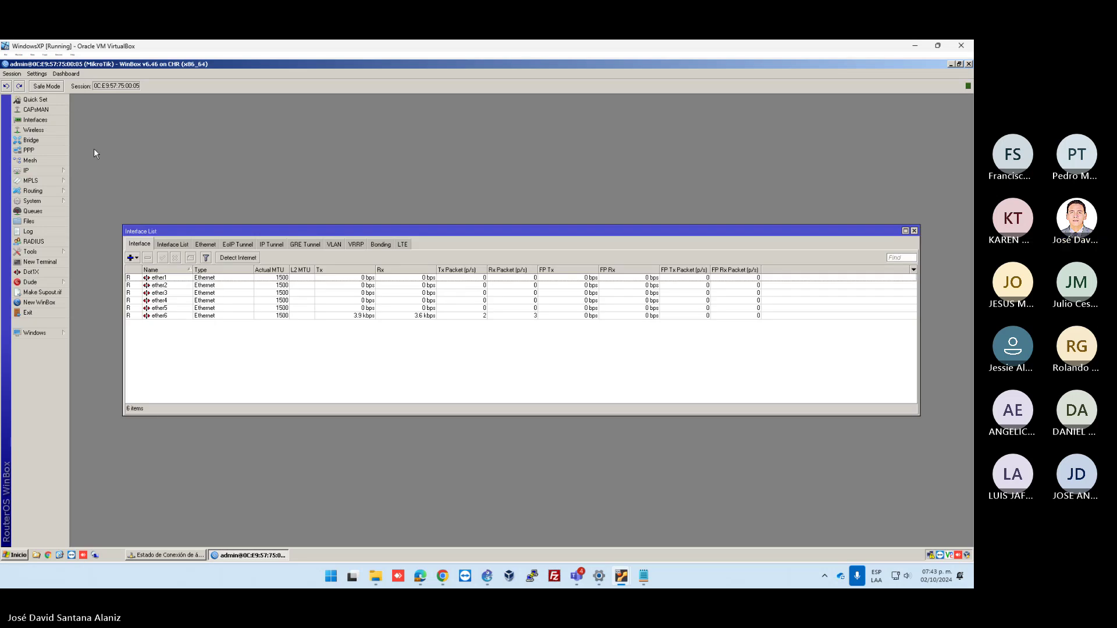
left_click(139, 257)
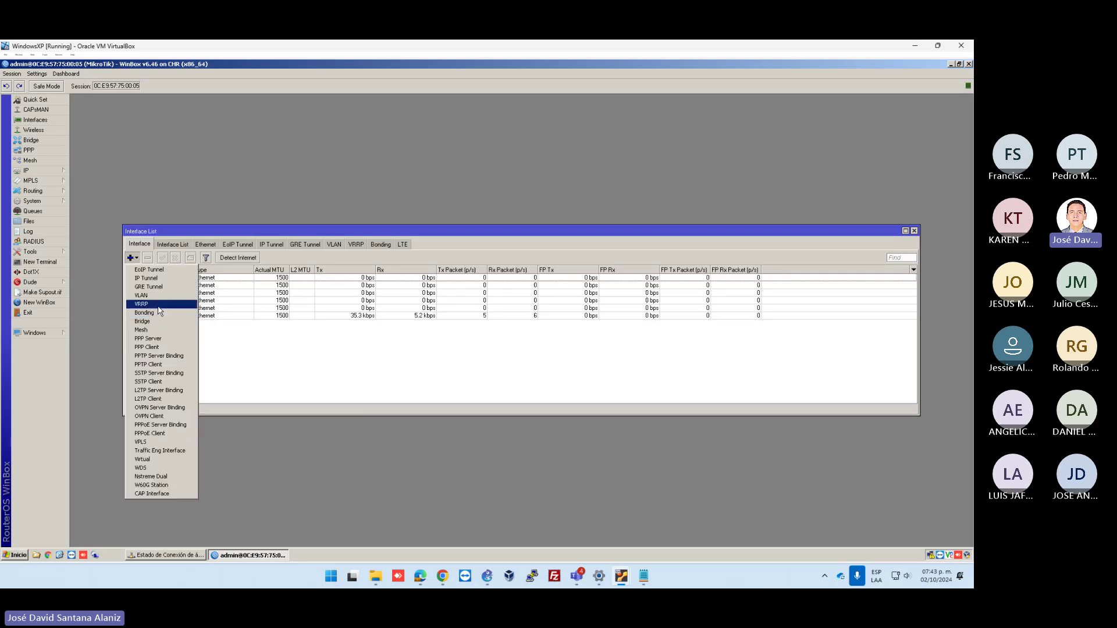
left_click(152, 293)
left_click(463, 348)
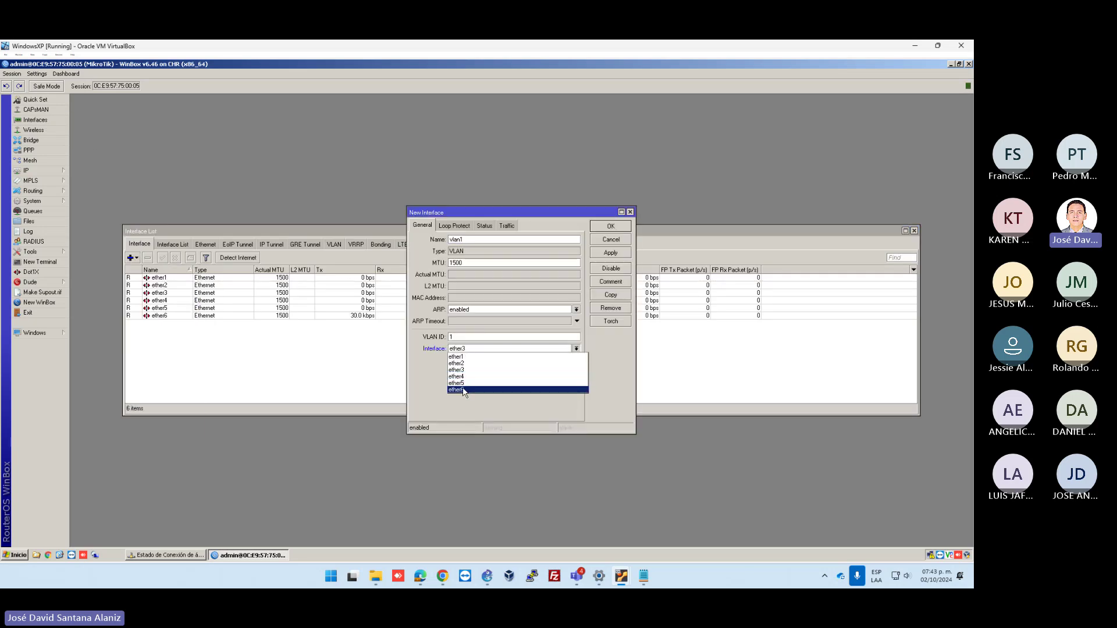
left_click(465, 393)
left_click_drag(477, 238, 423, 242)
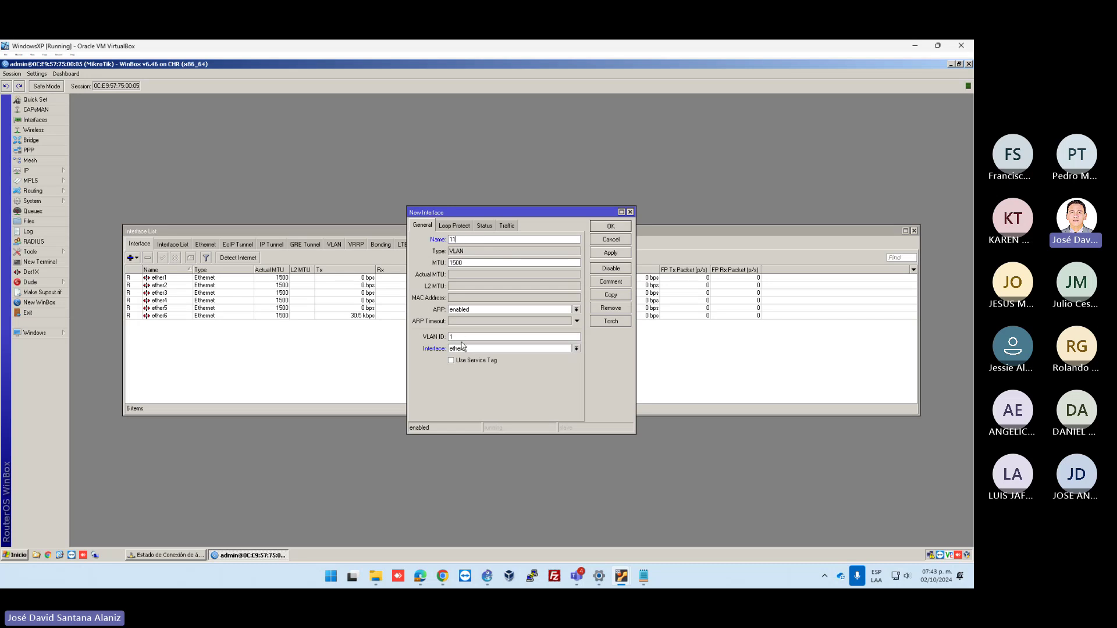
type("11")
left_click(611, 252)
Copy VLAN 11 into a new VLAN interface named 12 with VLAN ID 12
left_click(610, 294)
key("BackSpace")
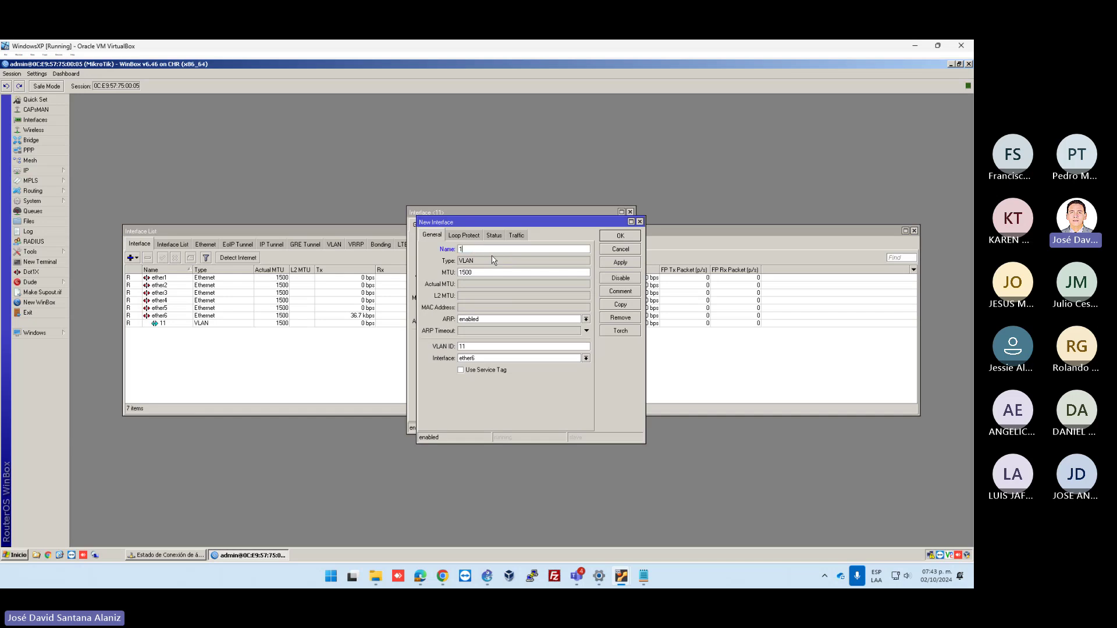
double_click(486, 248)
type("12")
double_click(480, 347)
type("12")
left_click(620, 262)
Copy it again as VLAN 13 and close the three VLAN dialogs
left_click(618, 304)
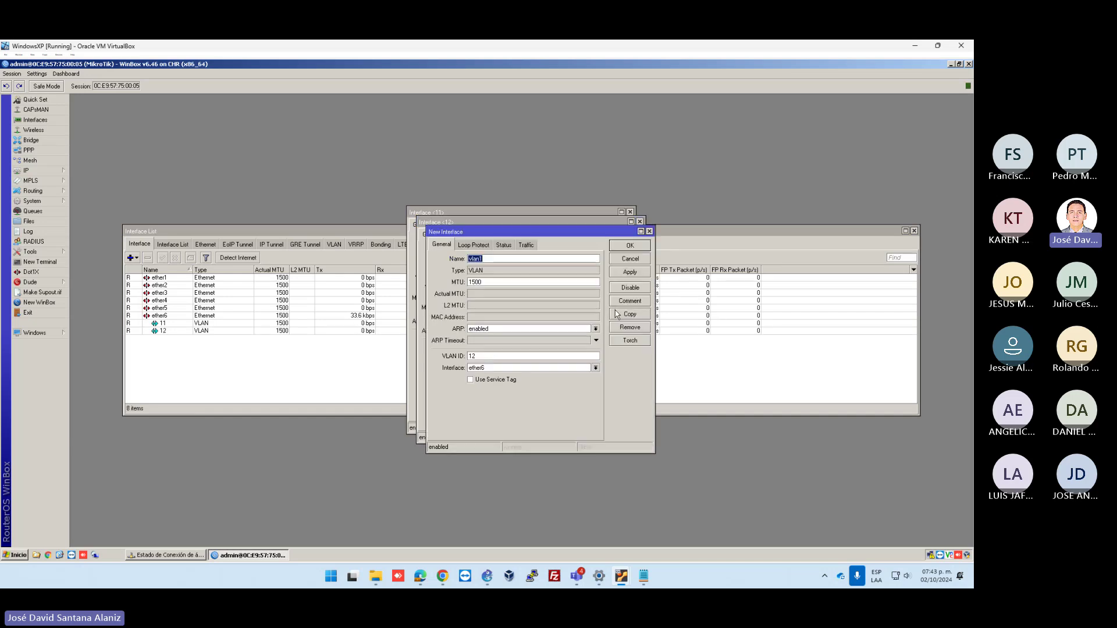
type("133")
left_click(630, 272)
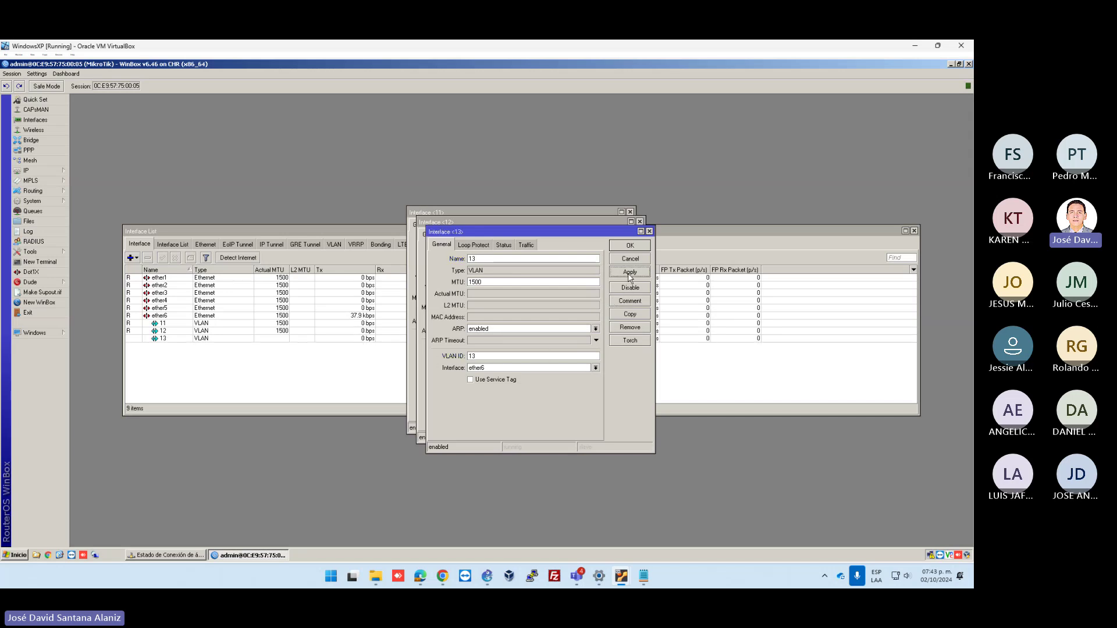
left_click(631, 247)
left_click(616, 236)
left_click(612, 230)
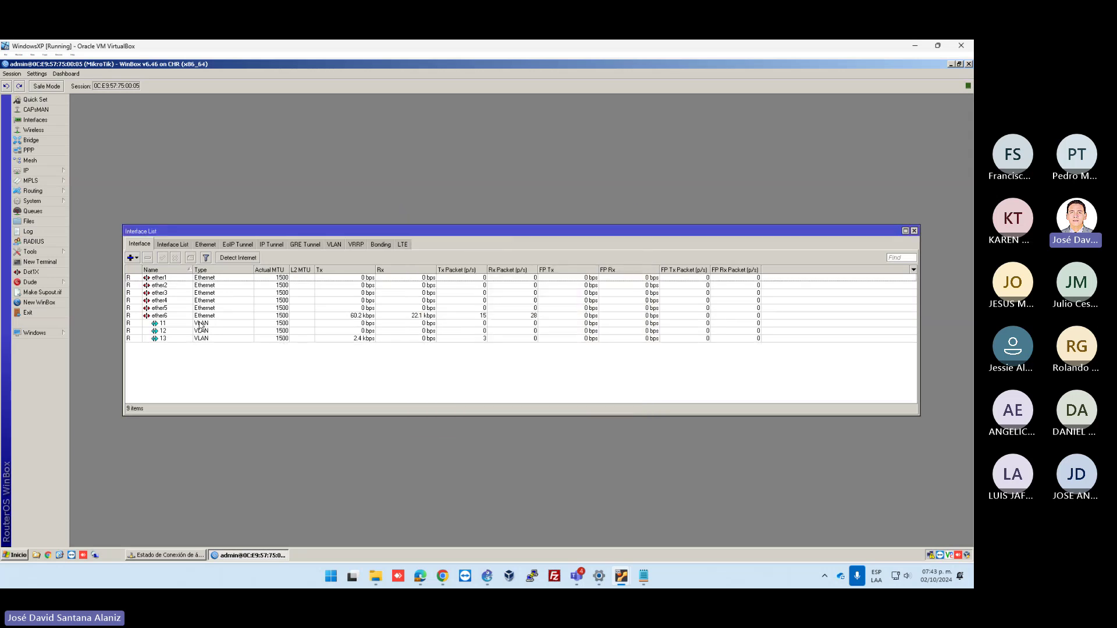
left_click(169, 324)
left_click(169, 339)
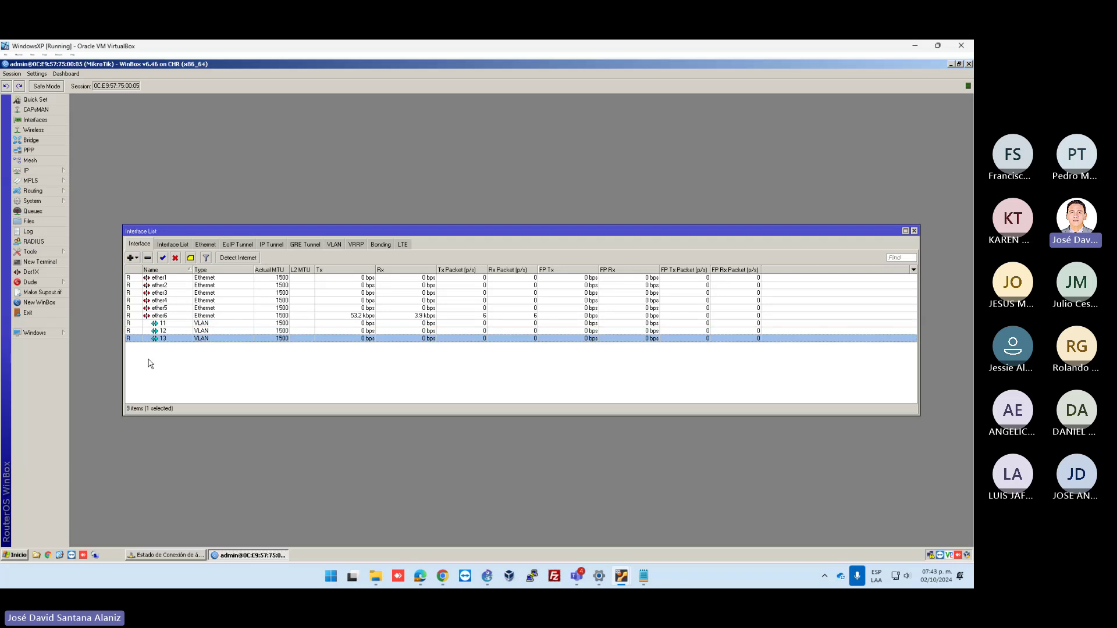
Add address 192.168.1.254/24 with network 192.168.1.0 on ether6
left_click(64, 175)
left_click(93, 191)
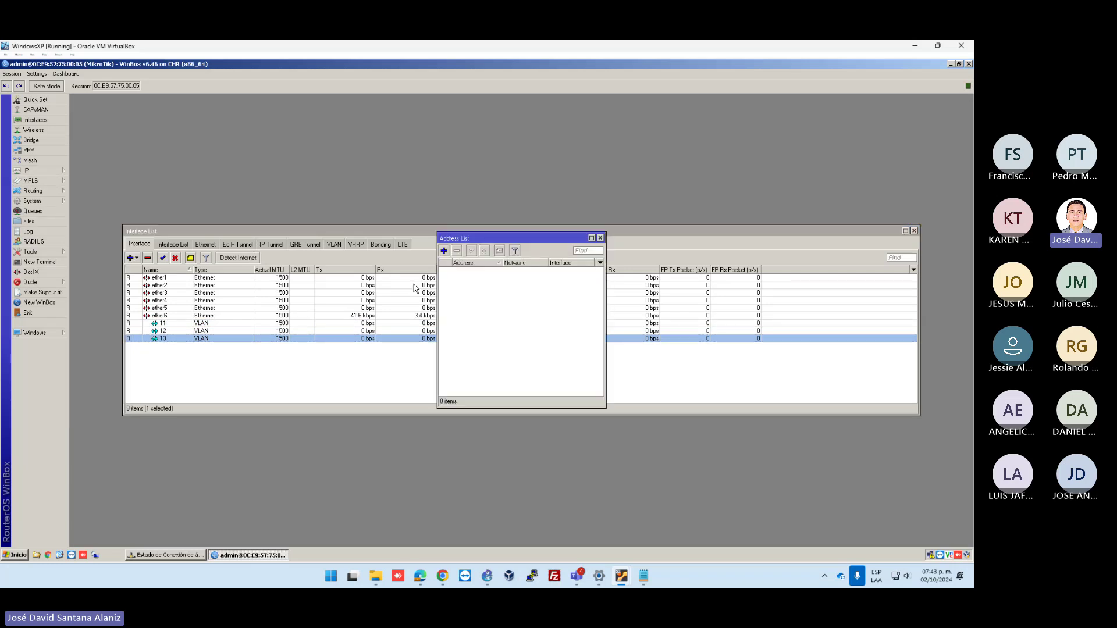
left_click(443, 250)
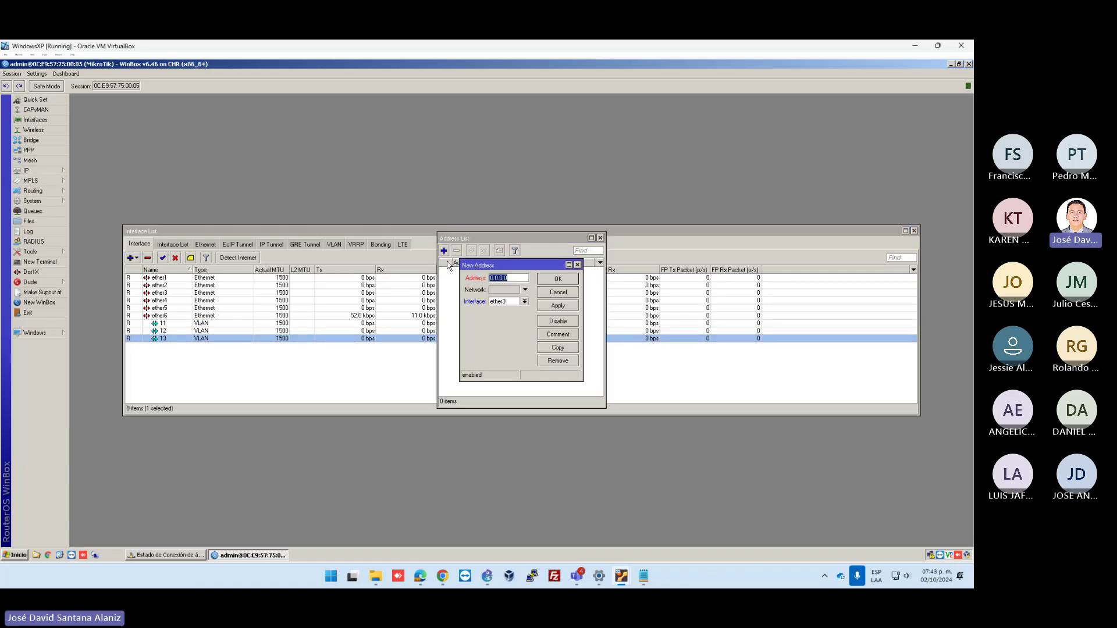
left_click(525, 301)
left_click(506, 309)
left_click(524, 301)
left_click(506, 346)
key("shift+Tab")
type("192")
type(".168.1.")
type("254/2")
type("4")
left_click_drag(460, 312, 352, 312)
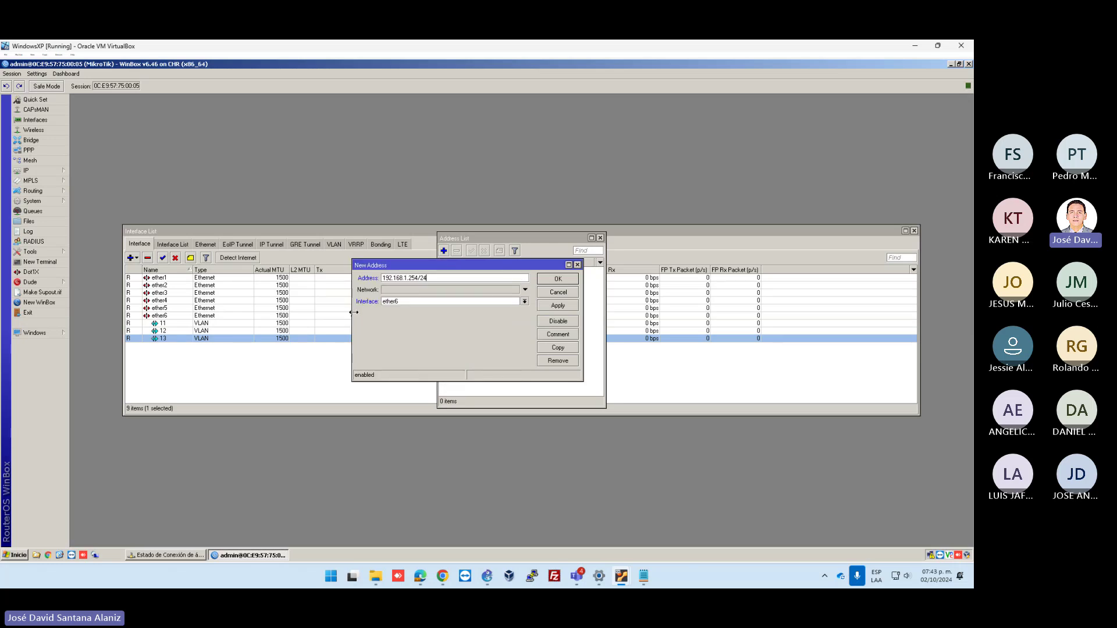
left_click(395, 294)
type("192")
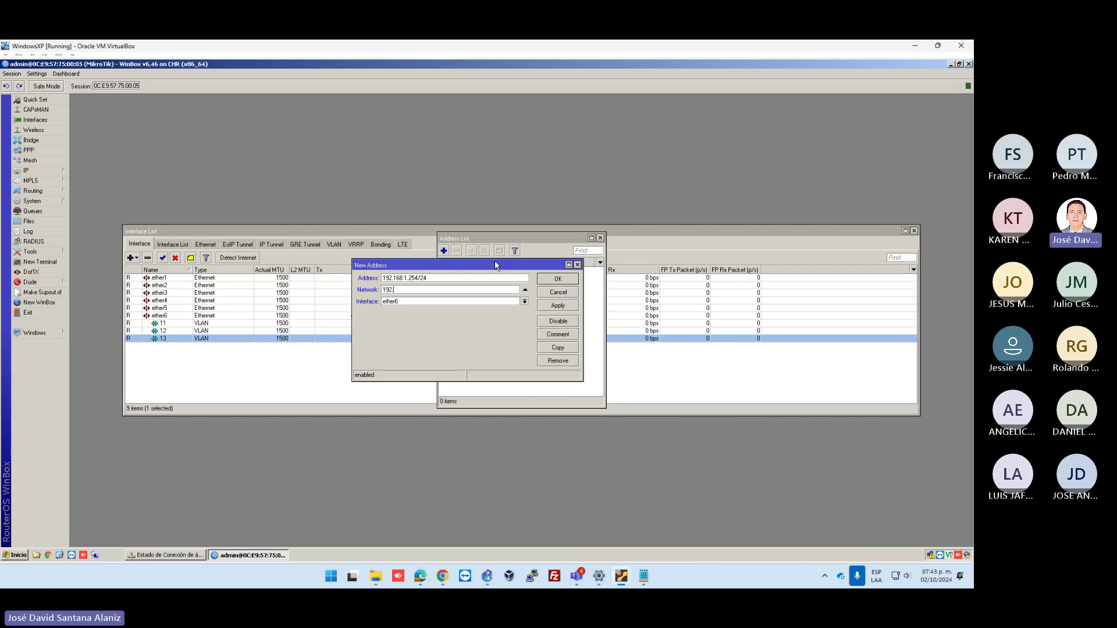
type(".168.1.0")
left_click(559, 306)
Copy it as 192.168.11.254/24 on VLAN 11
left_click(559, 349)
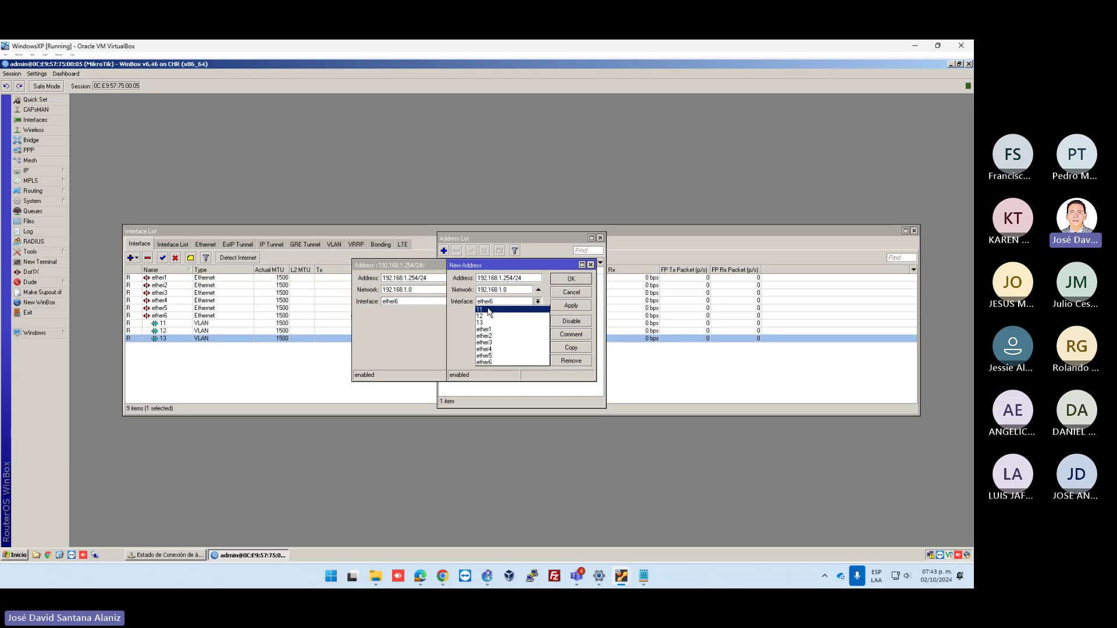
left_click(538, 302)
left_click(501, 309)
left_click(501, 278)
type("1")
key("Tab")
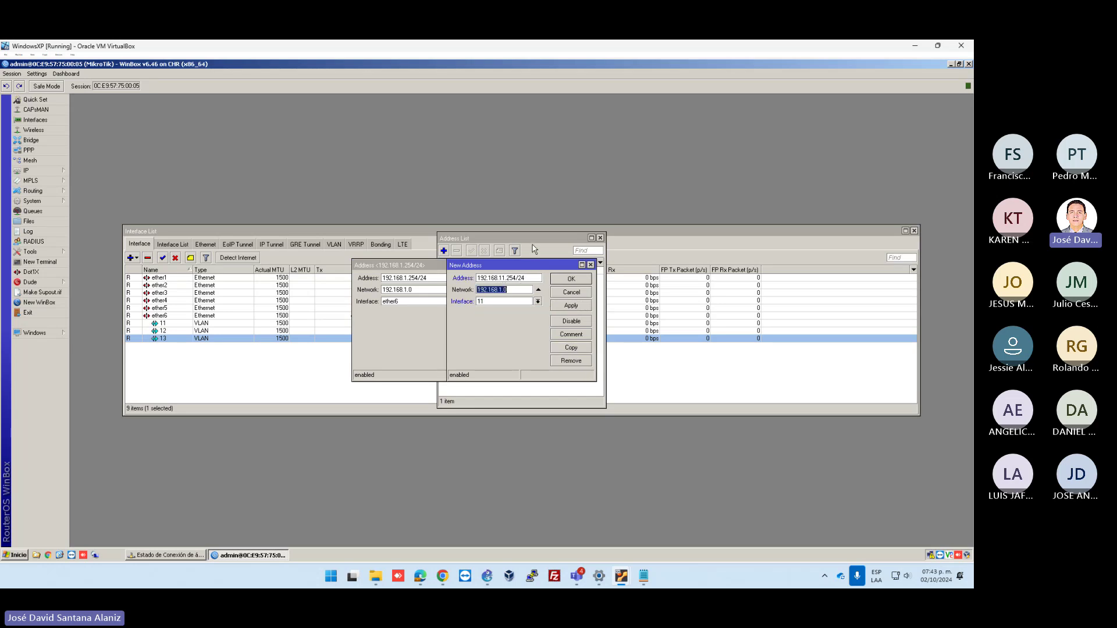
key("End")
key("Left")
key("Left")
left_click(572, 308)
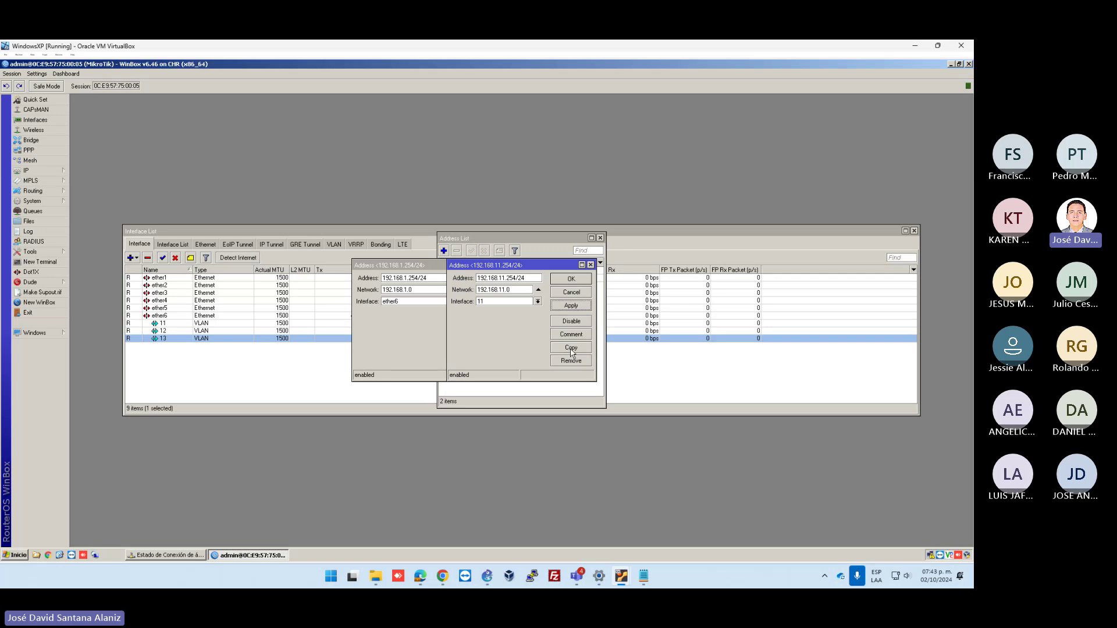
Copy it as 192.168.12.254/24 on VLAN 12
left_click(570, 347)
left_click(501, 312)
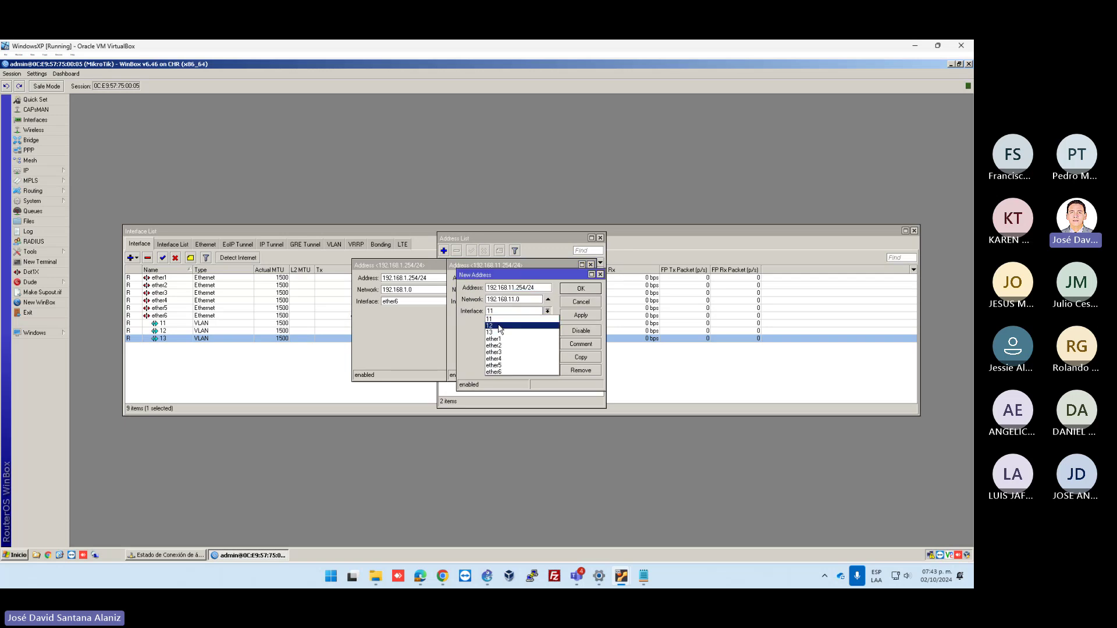
left_click(501, 325)
type("2")
key("shift+Tab")
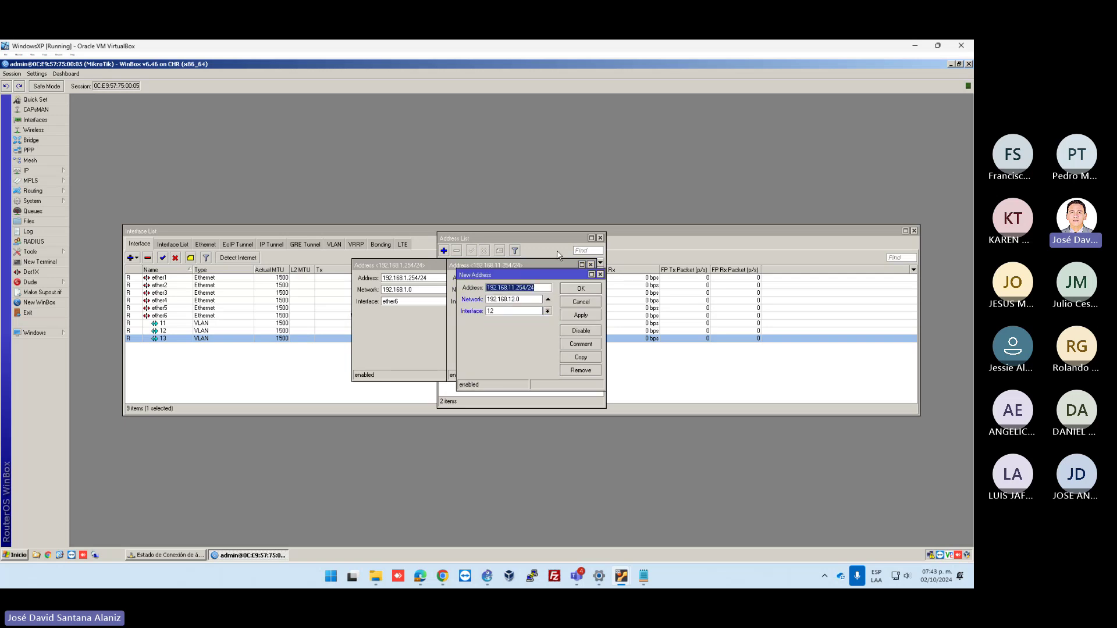
key("End")
key("Left")
key("Left")
left_click(580, 315)
Copy it as 192.168.13.254/24 with network 192.168.13.0 on VLAN 13
left_click(580, 357)
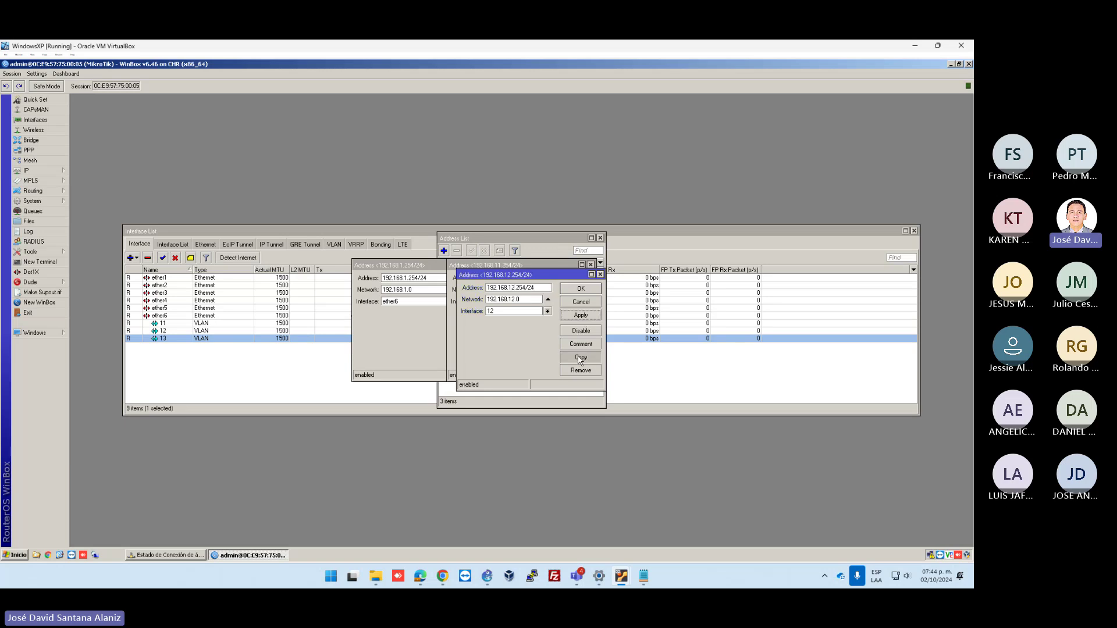
left_click(523, 311)
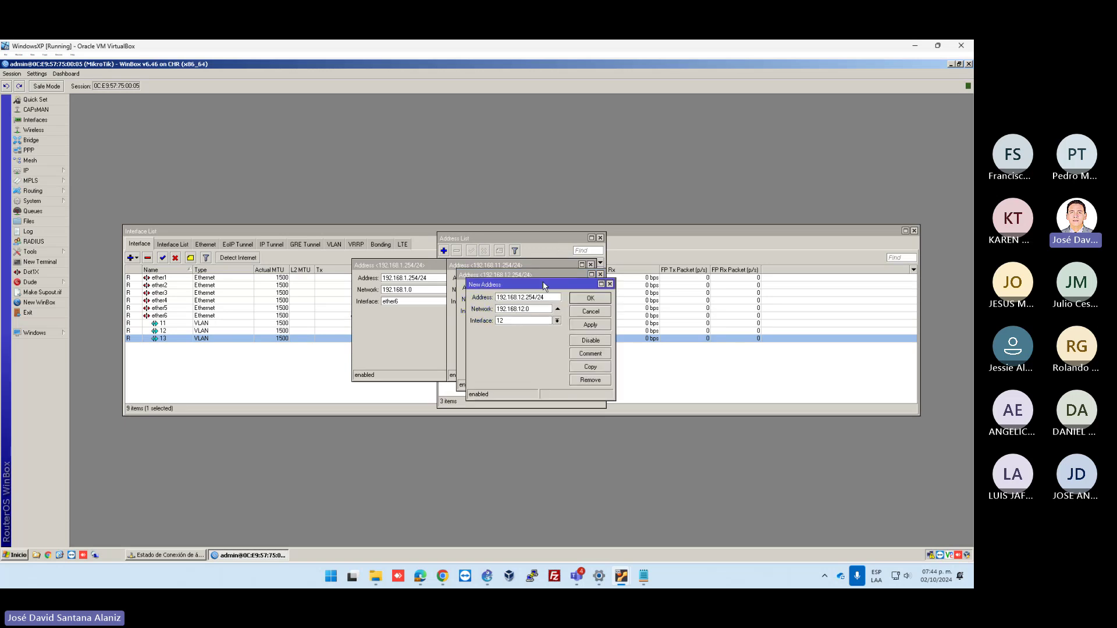
key("shift+Tab")
key("End")
key("Left")
key("Left")
type("3")
left_click(520, 320)
left_click(518, 345)
left_click(590, 325)
Close the four address detail dialogs
left_click(590, 311)
left_click(581, 301)
left_click(572, 292)
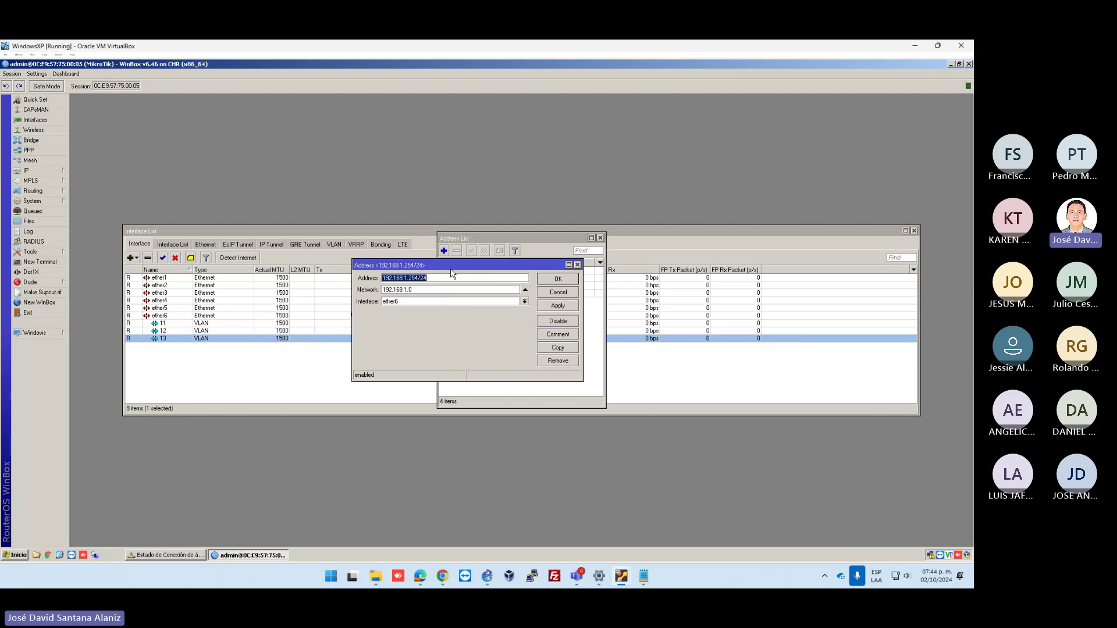
left_click(552, 280)
left_click(32, 170)
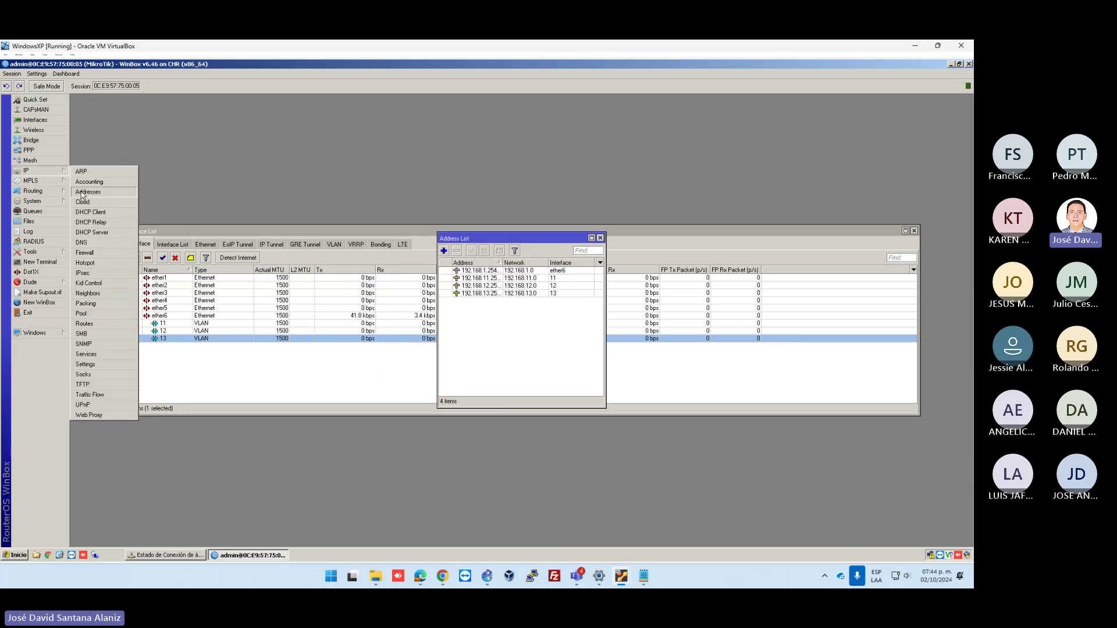
Start the DHCP Setup wizard on ether6, then cancel it
left_click(92, 232)
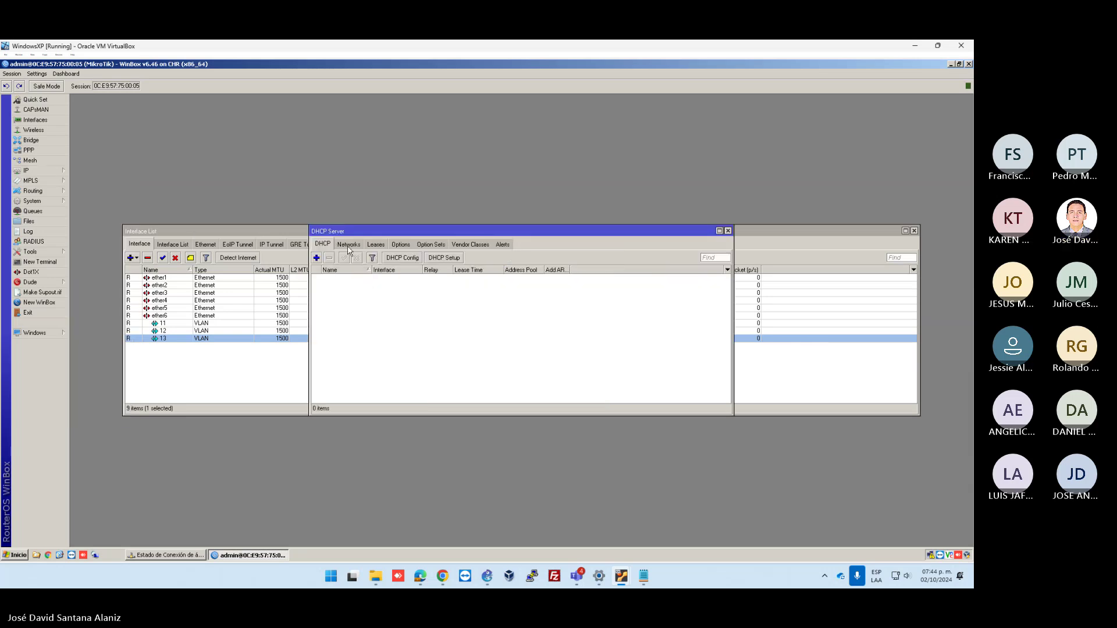
left_click(445, 260)
left_click(538, 319)
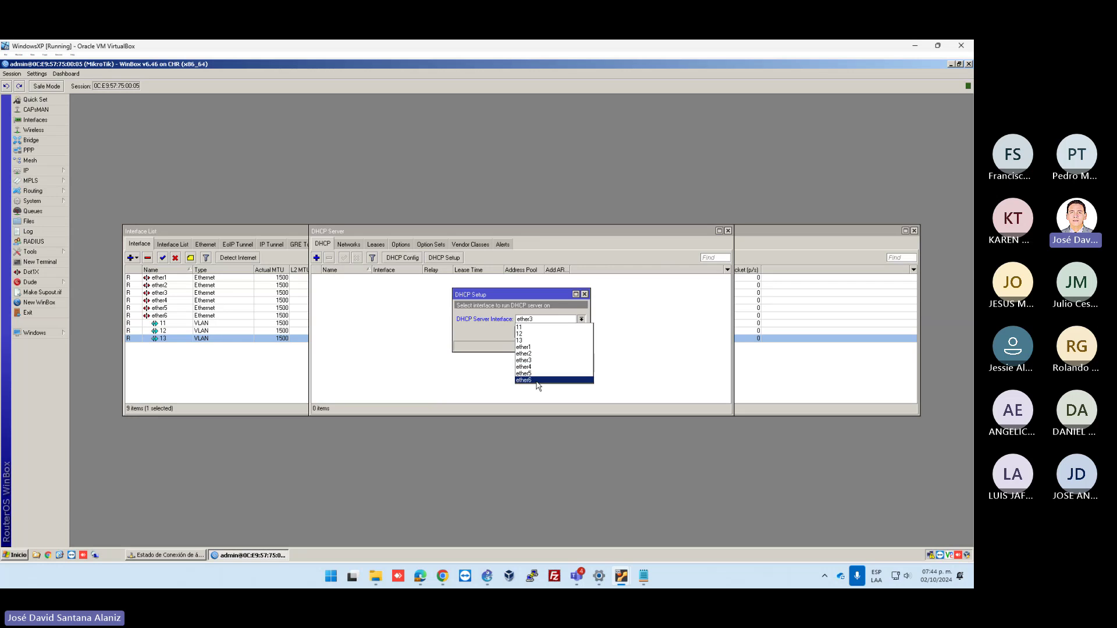
left_click(544, 380)
left_click(547, 333)
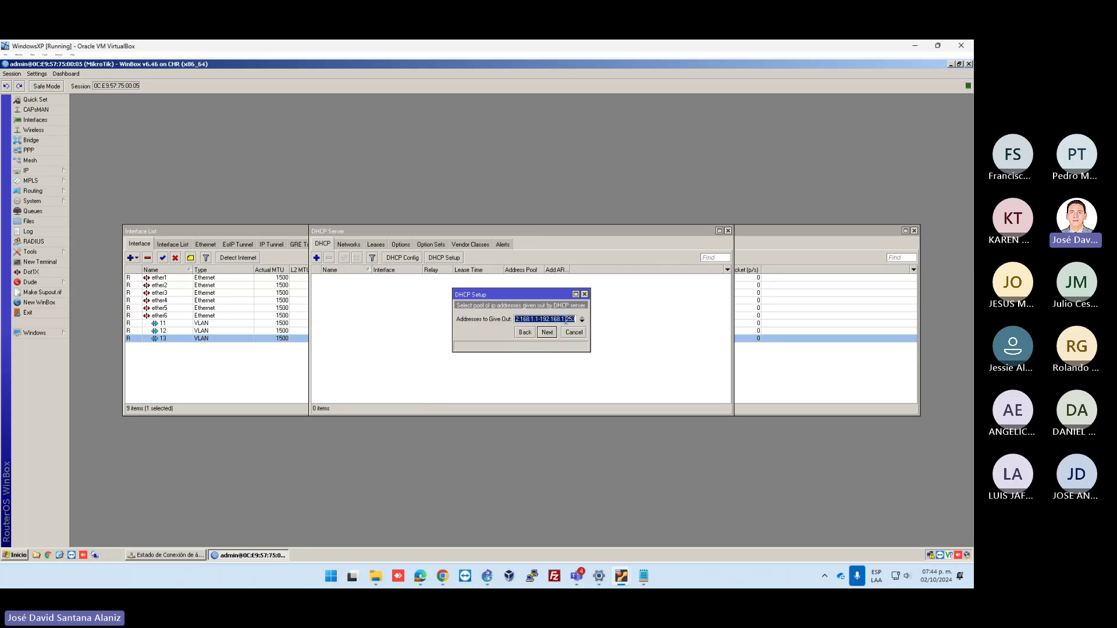
left_click(573, 184)
key("Return")
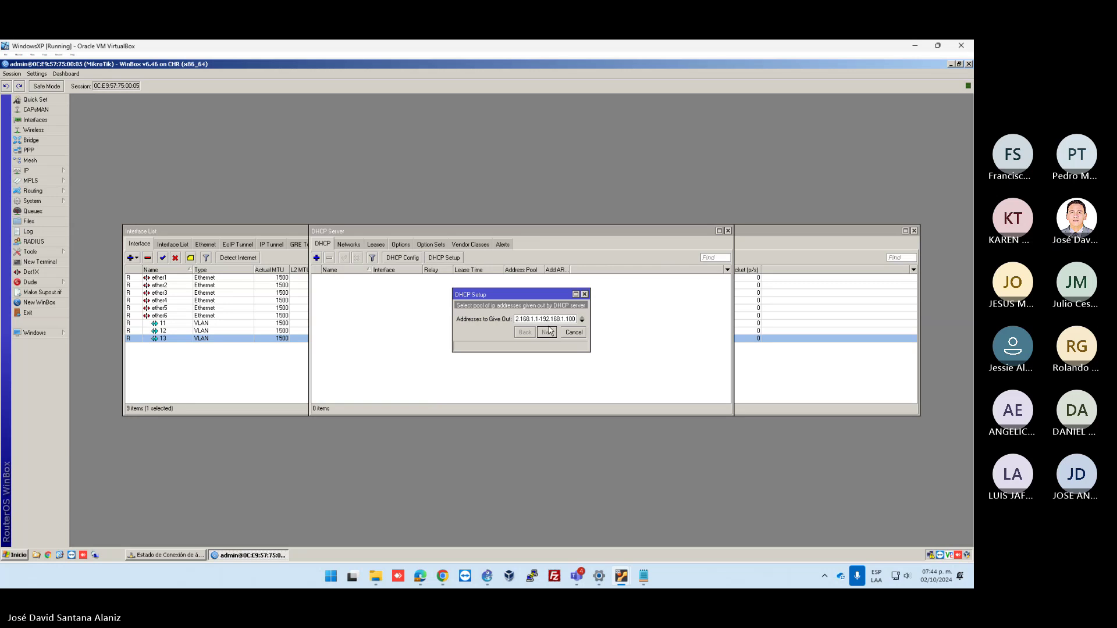
left_click(573, 333)
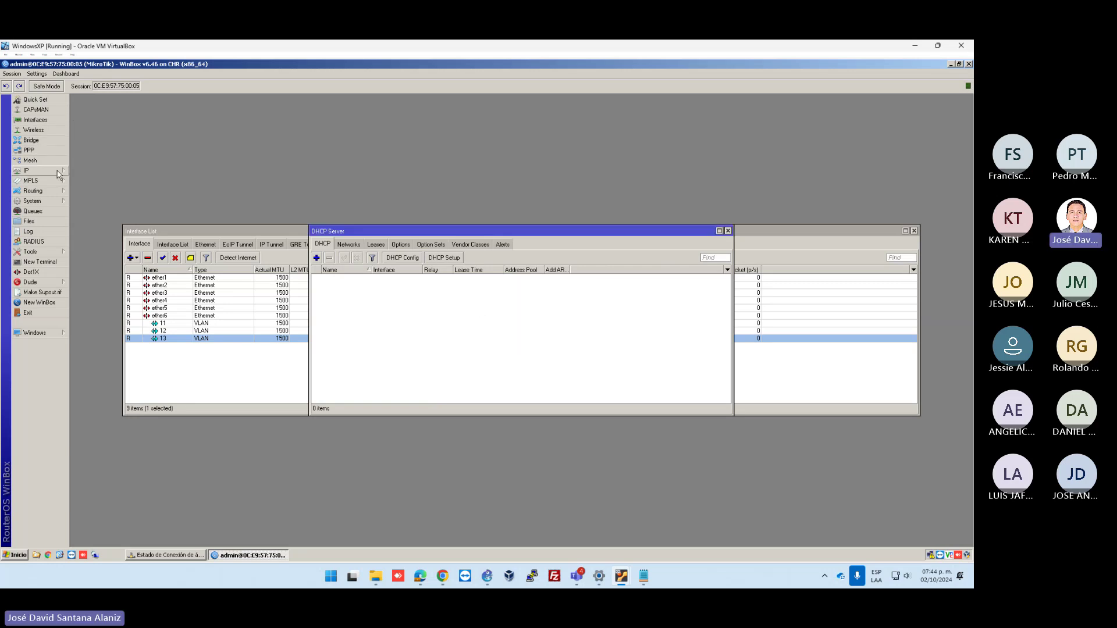
Rerun DHCP Setup and set the address range to 192.168.1.1-192.168.1.100
left_click(444, 258)
left_click(547, 333)
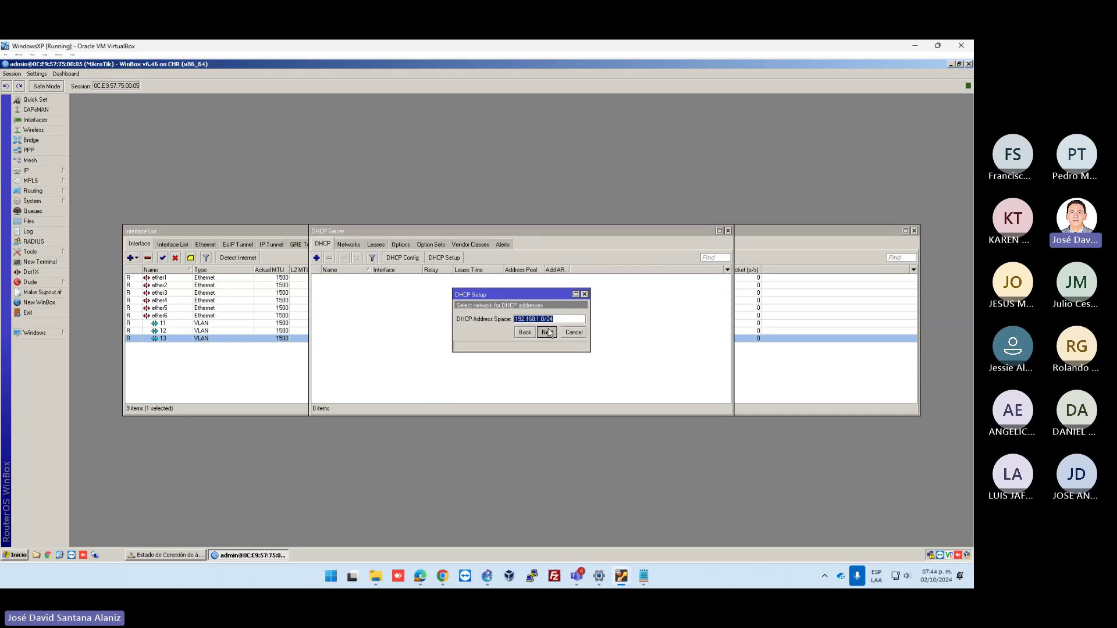
left_click(547, 332)
left_click(547, 332)
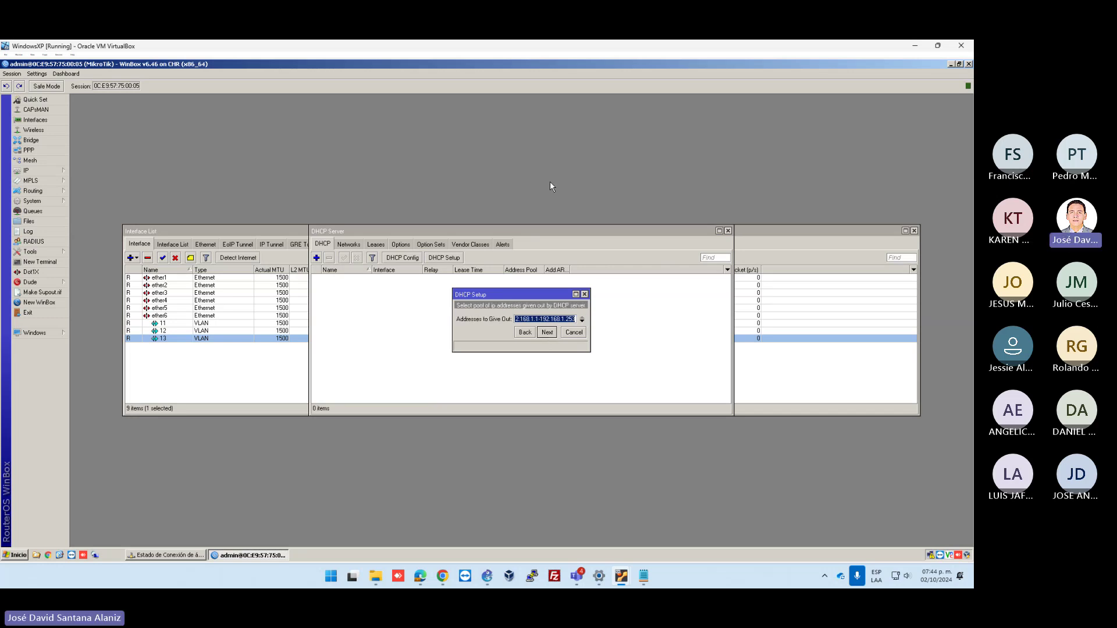
key("End")
key("BackSpace")
key("BackSpace")
key("BackSpace")
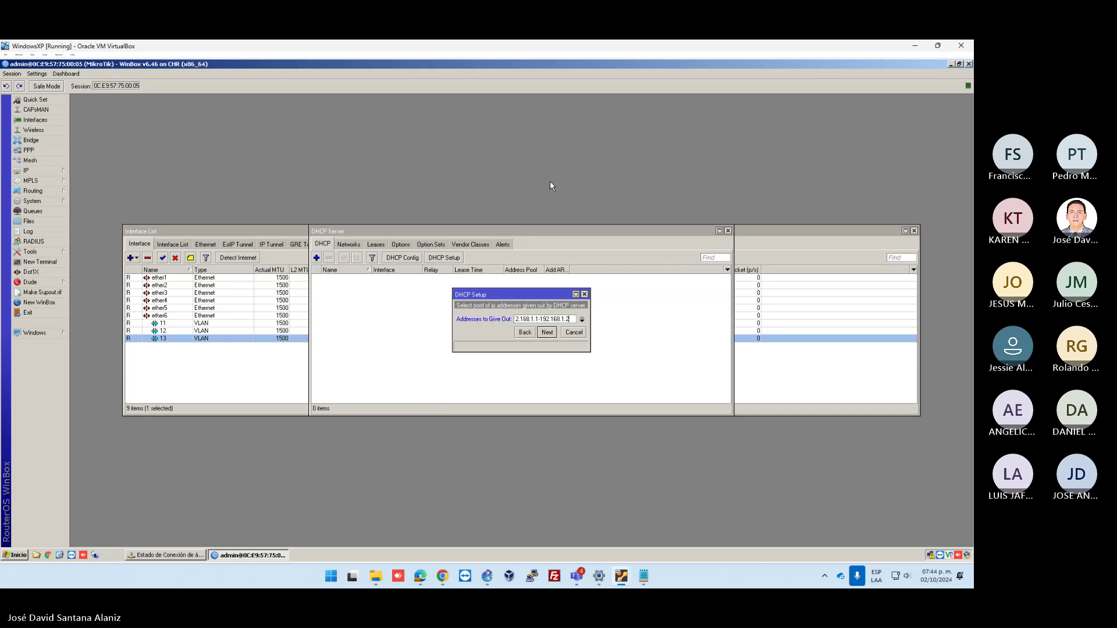
type("100")
left_click(546, 333)
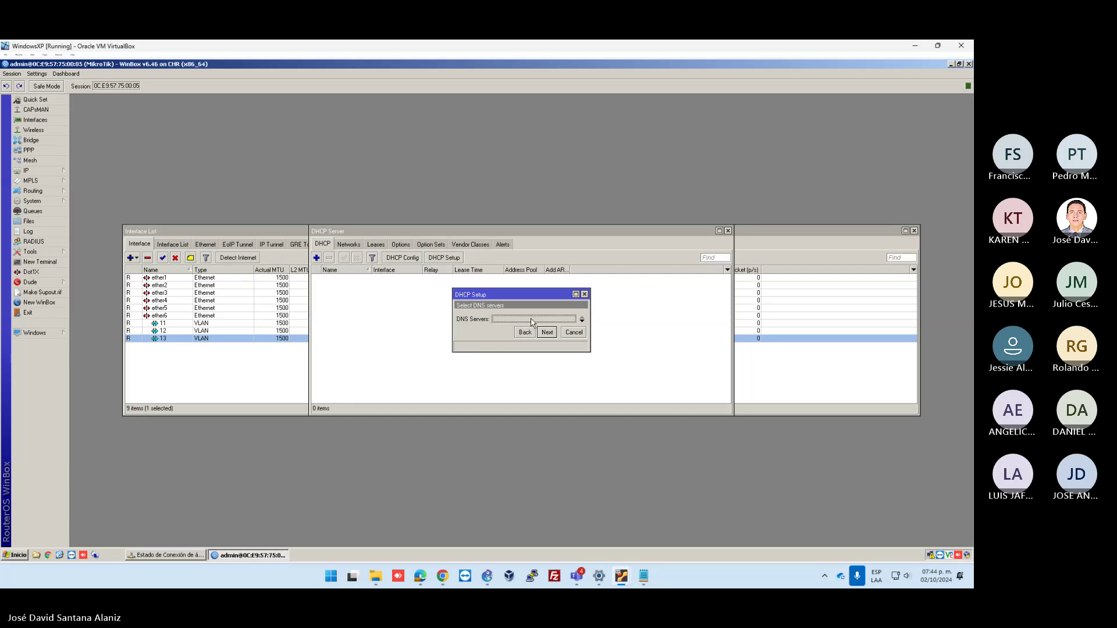
Enter DNS server 8.8.8.8 and finish creating the dhcp1 server
type("8.8.8.8")
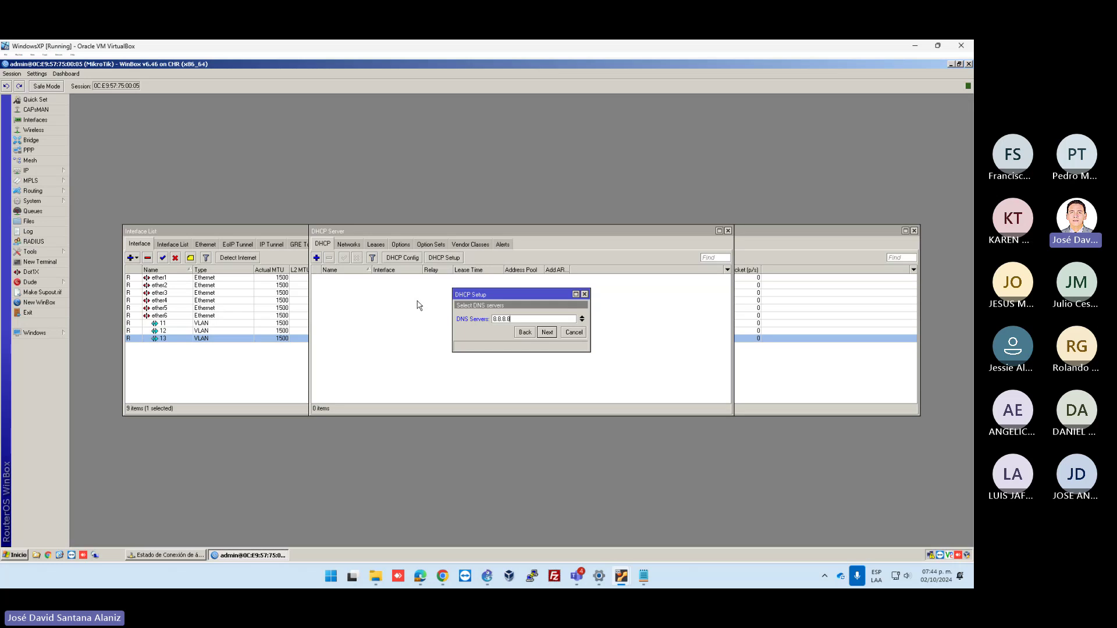
key("Return")
key("Return")
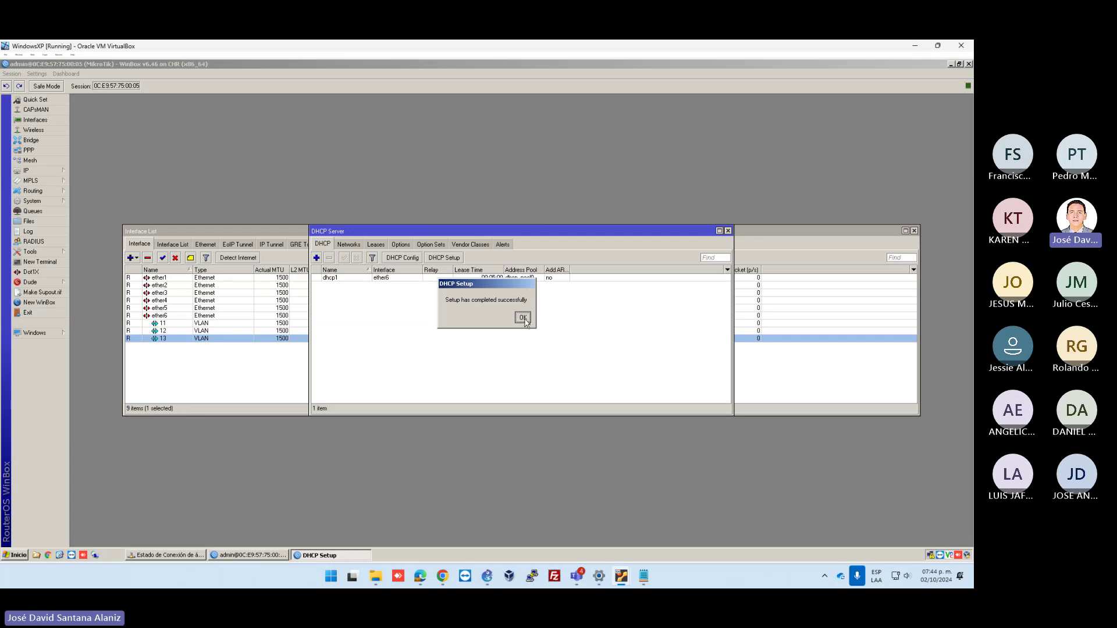
left_click(526, 320)
left_click(358, 278)
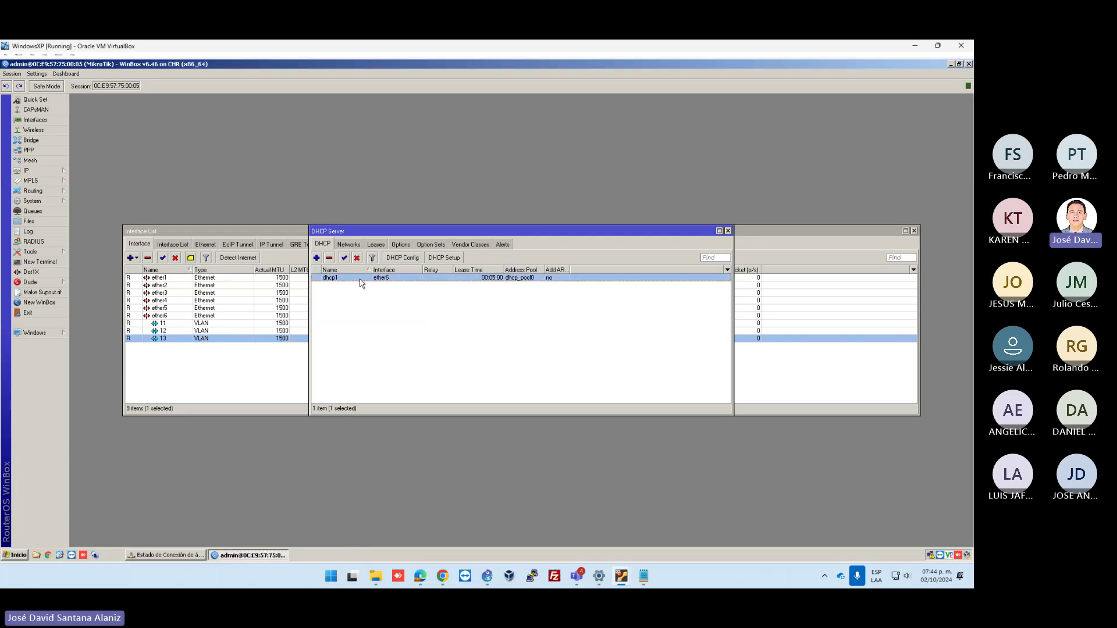
Add a DHCP server on VLAN interface 11, ending its address range at 100
left_click(453, 261)
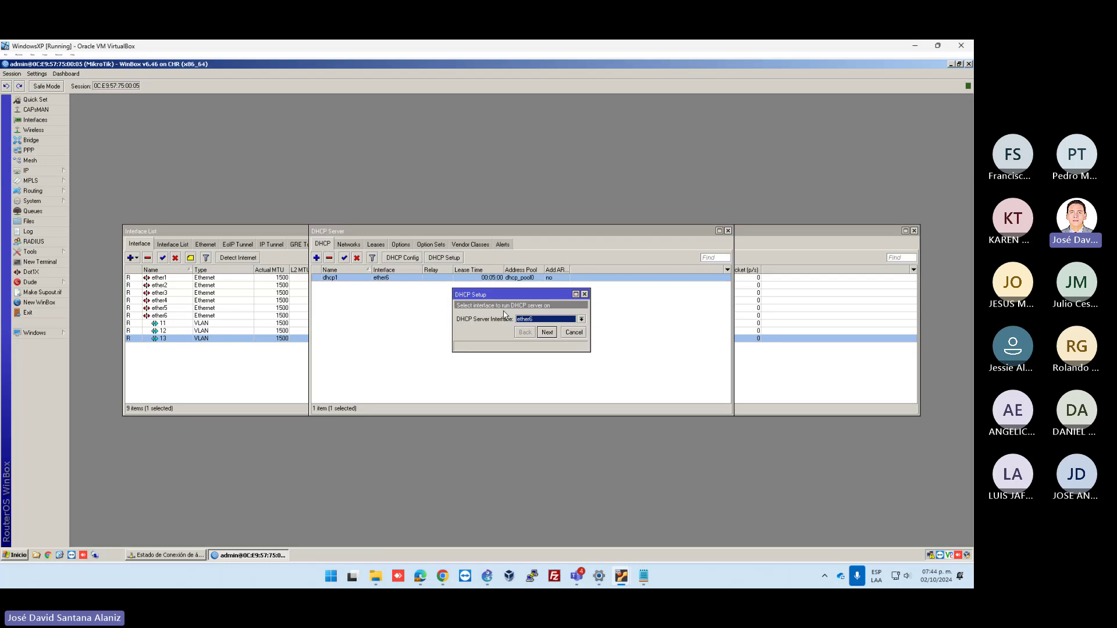
left_click(538, 319)
left_click(532, 328)
left_click(547, 332)
left_click(547, 332)
left_click(547, 332)
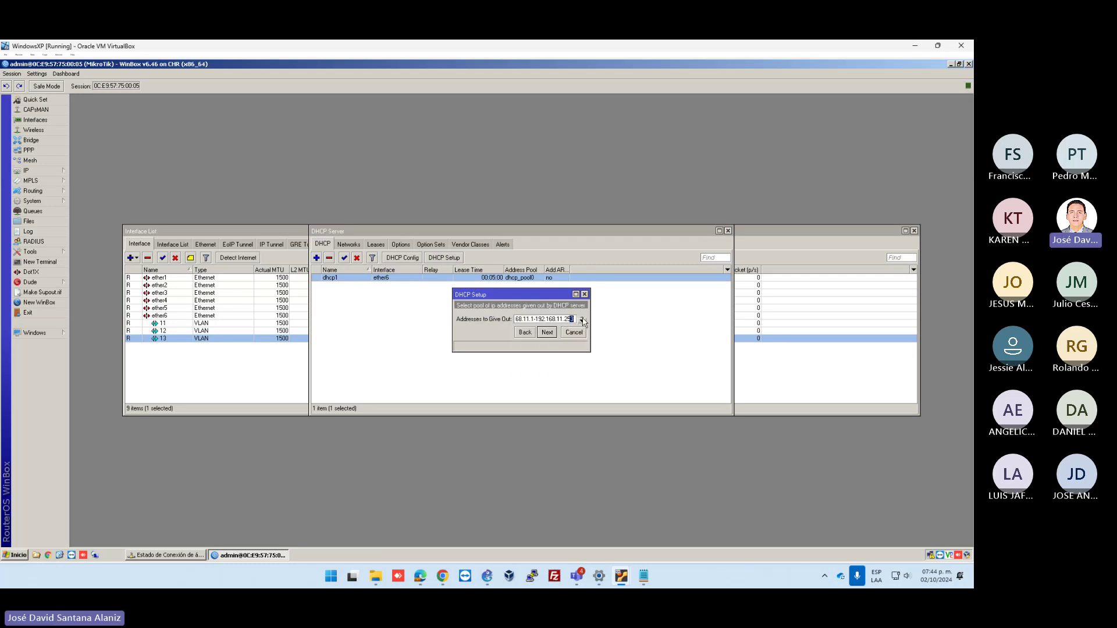
left_click(571, 320)
type("100")
left_click(547, 333)
left_click(547, 333)
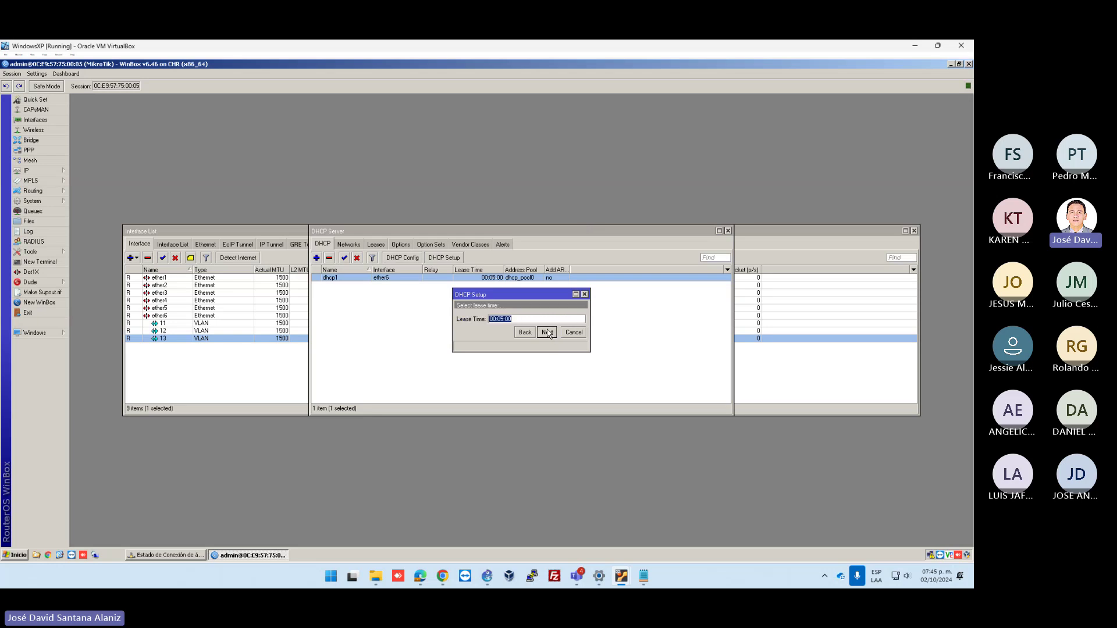
left_click(547, 332)
left_click(522, 318)
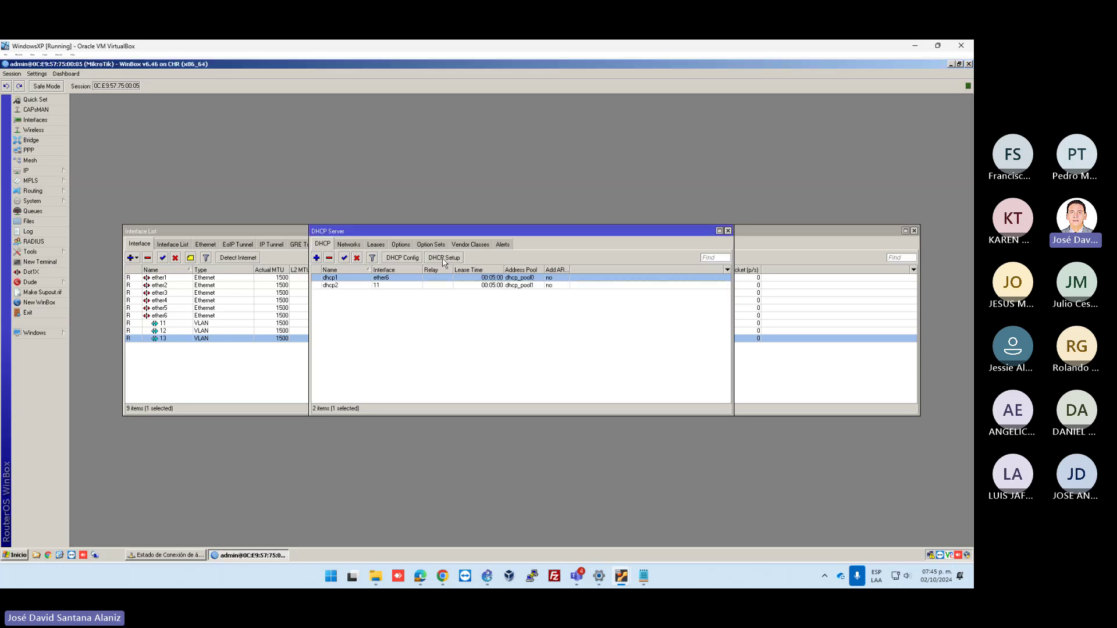
Add a DHCP server on VLAN interface 12 with an edited range end, accepting defaults
left_click(444, 258)
left_click(581, 319)
left_click(550, 334)
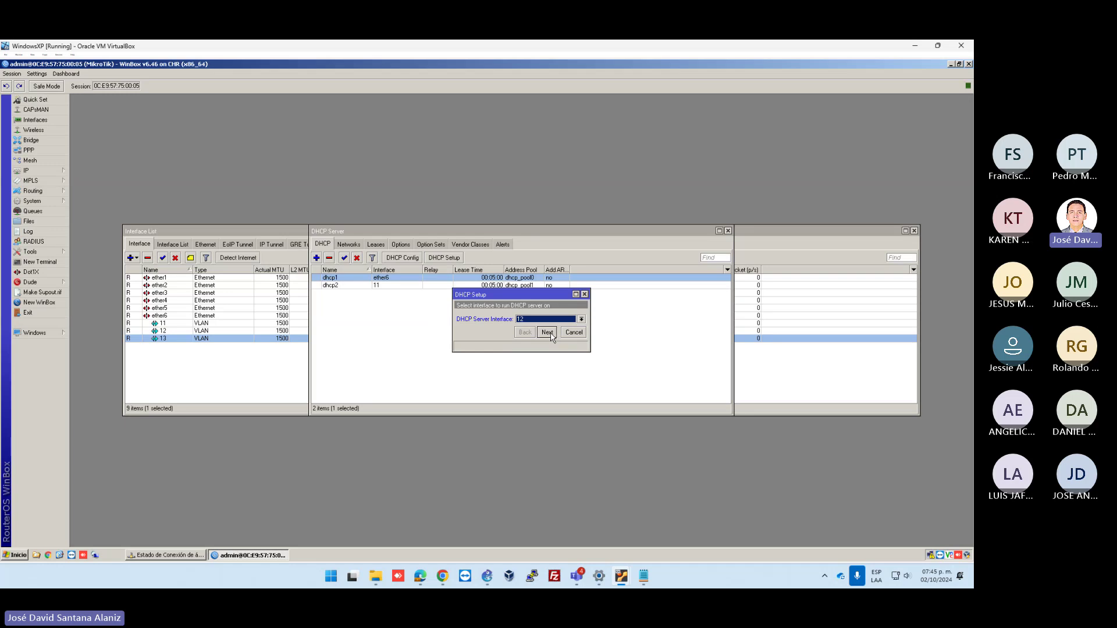
left_click(547, 332)
left_click(563, 319)
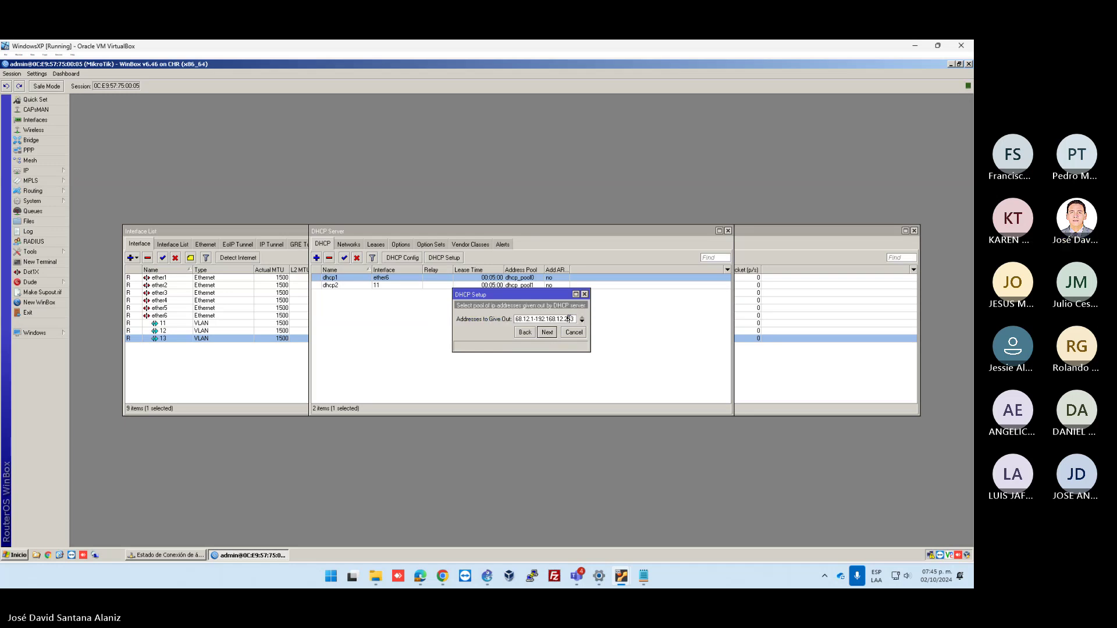
key("BackSpace")
key("BackSpace")
key("BackSpace")
type("1")
key("Return")
key("Return")
key("Return")
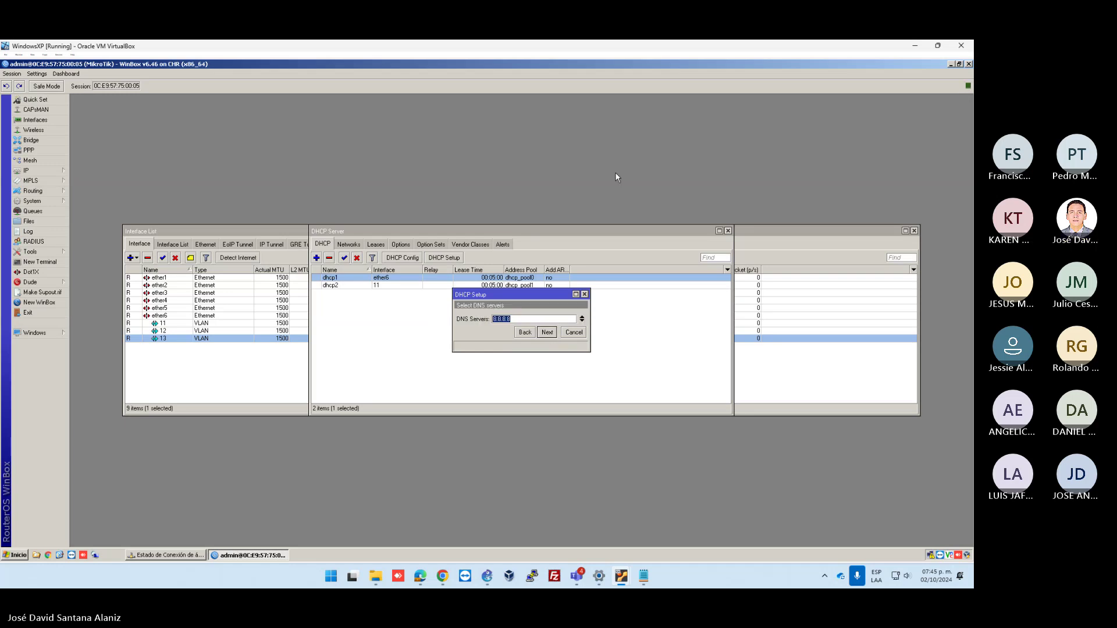
key("Return")
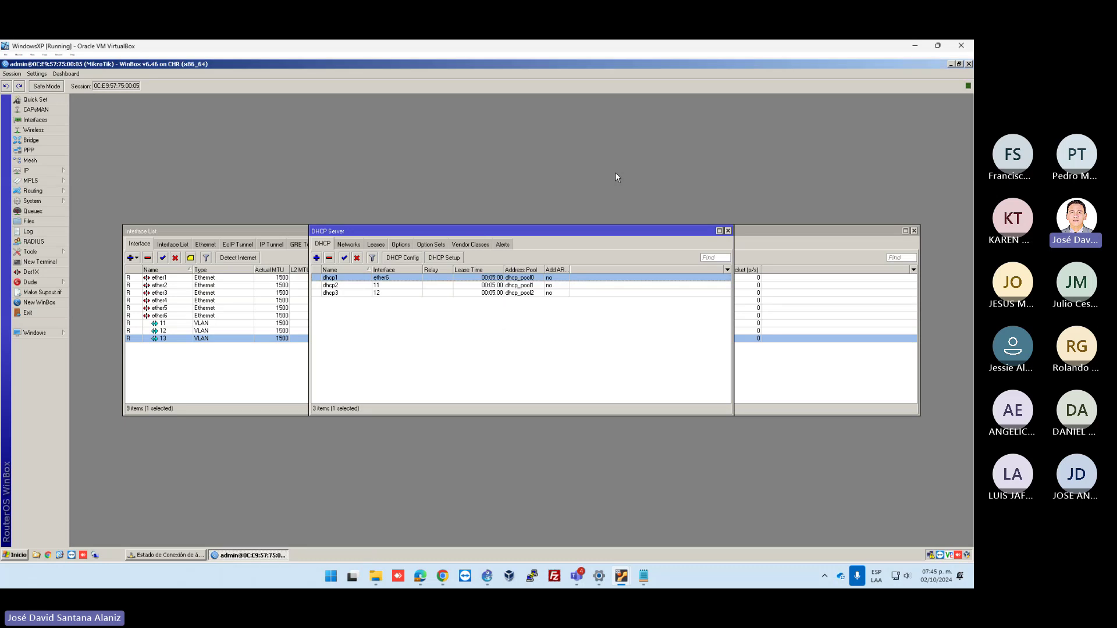
Add a DHCP server on VLAN 13 with gateway 192.168.13.254 and a trimmed range end
left_click(443, 258)
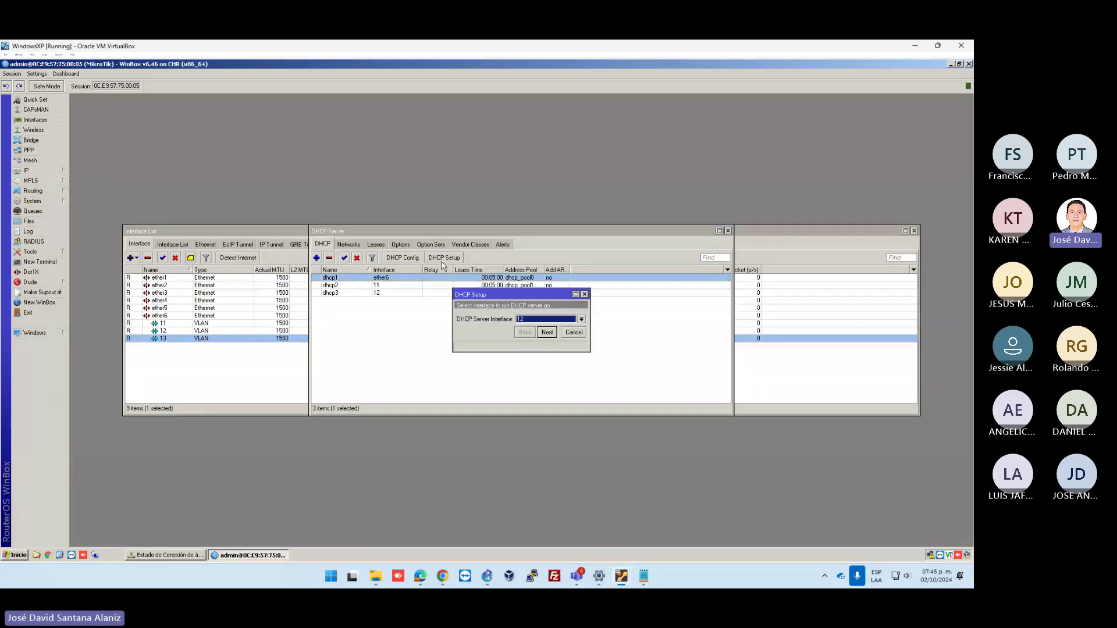
left_click(538, 319)
left_click(525, 366)
left_click(546, 333)
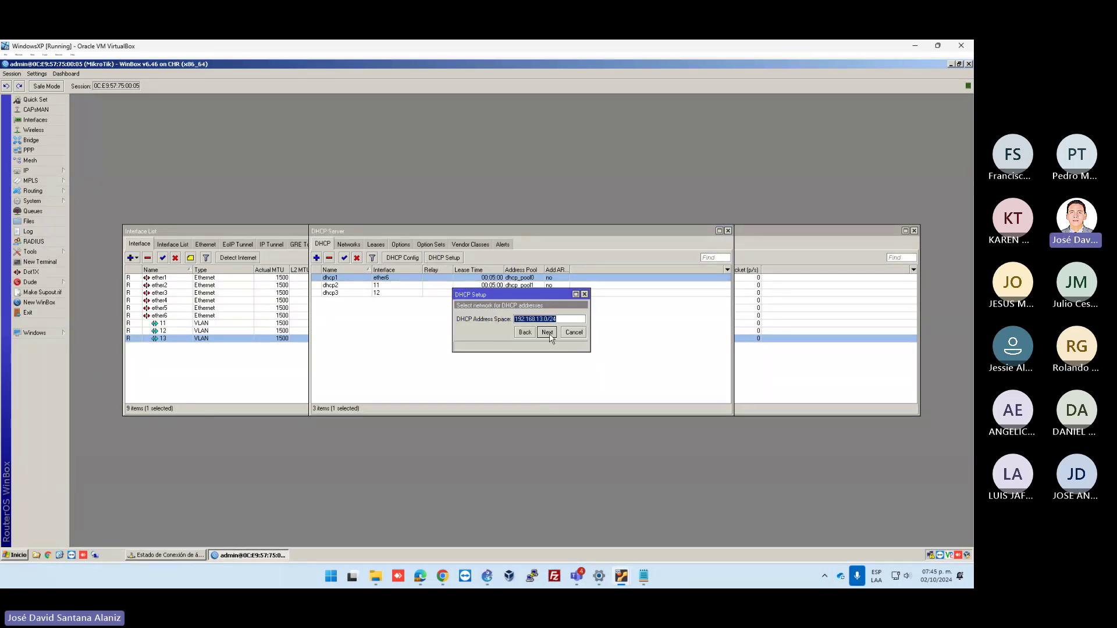
left_click(547, 333)
left_click(548, 336)
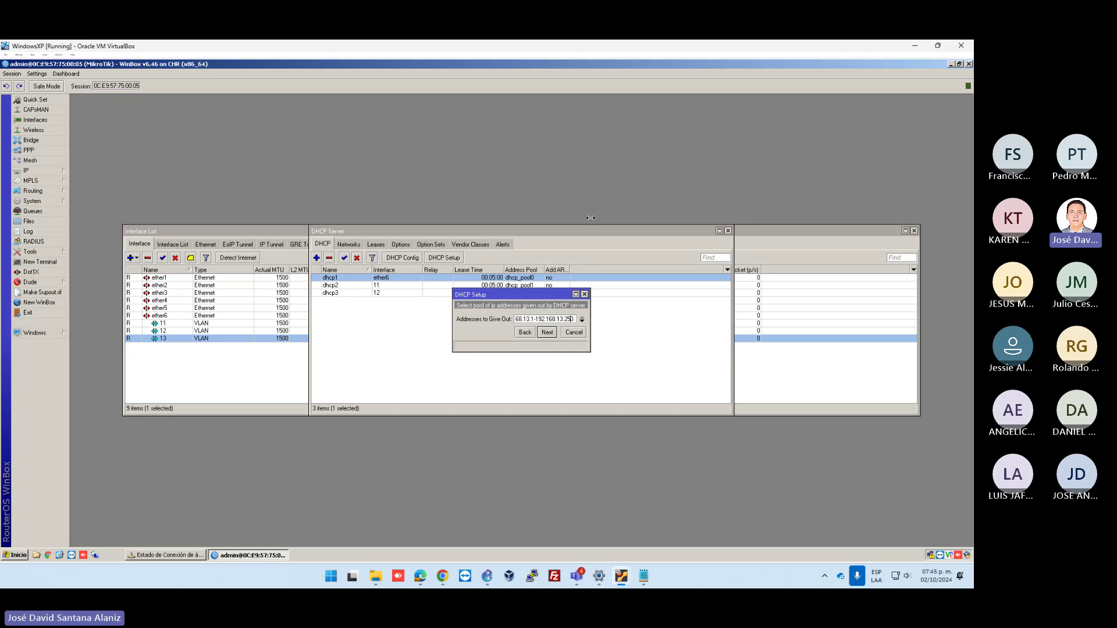
key("BackSpace")
key("BackSpace")
key("BackSpace")
key("Return")
key("Return")
key("Return")
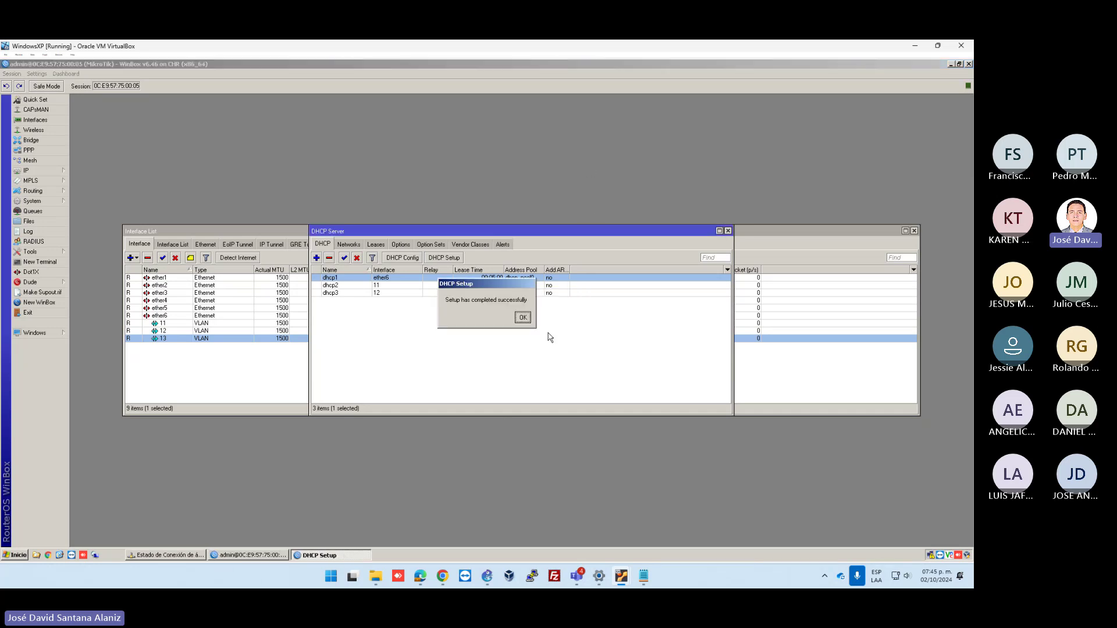
left_click(524, 316)
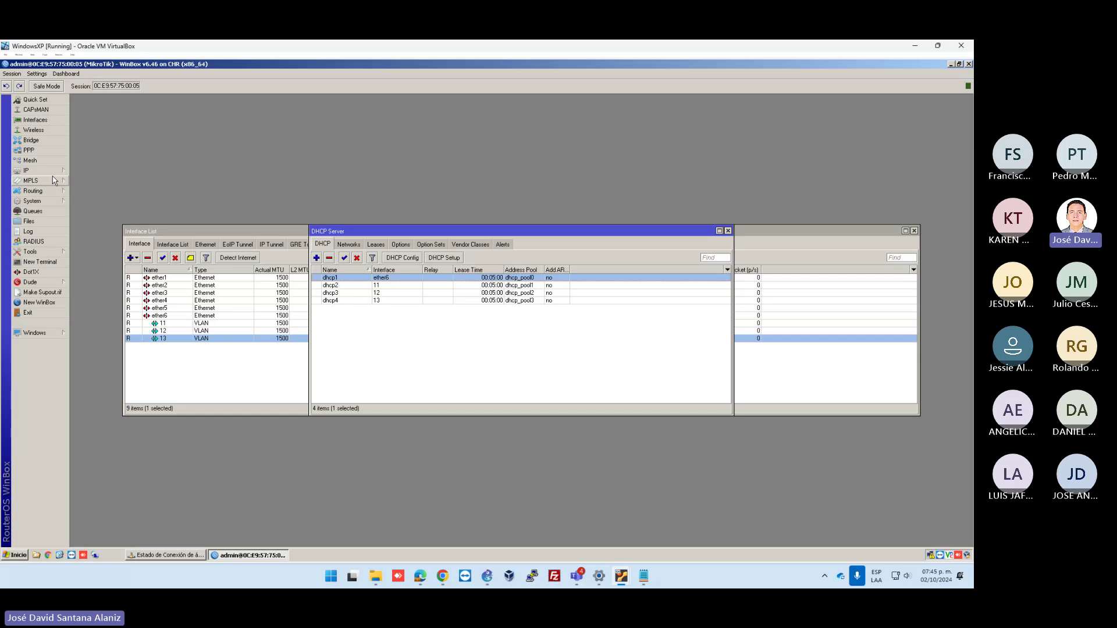
Check the dhcp server entries, then close the DHCP Server, Address List and Interface windows
left_click(389, 286)
left_click(389, 278)
left_click_drag(616, 235, 637, 283)
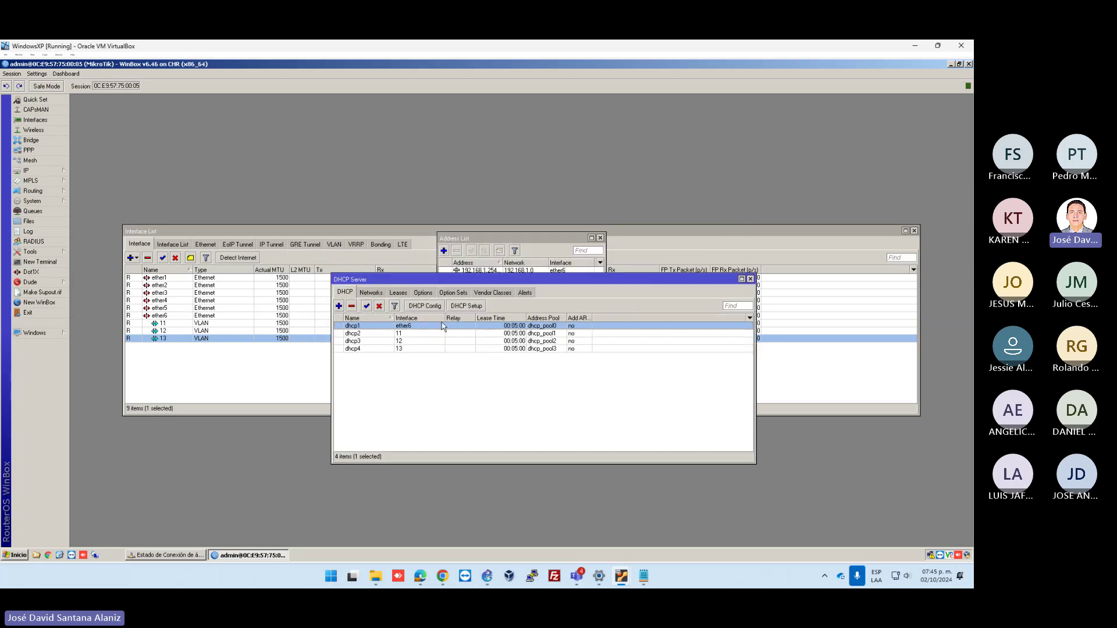
key("Escape")
key("Escape")
key("Escape")
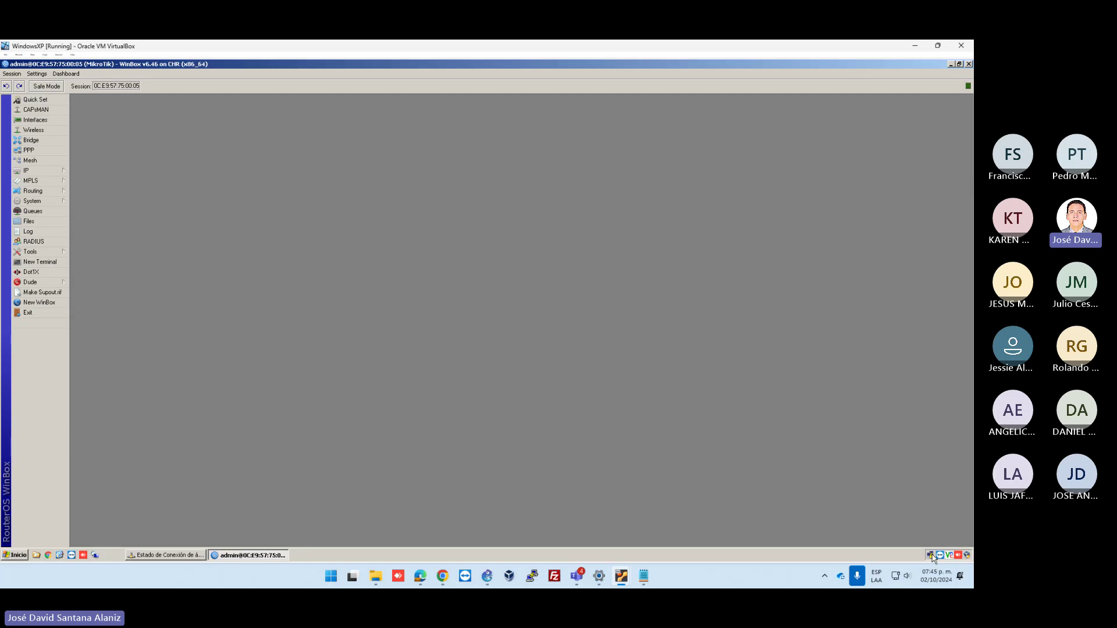
Disable and re-enable Conexión de área local 3 so it requests a DHCP address
left_click(931, 555)
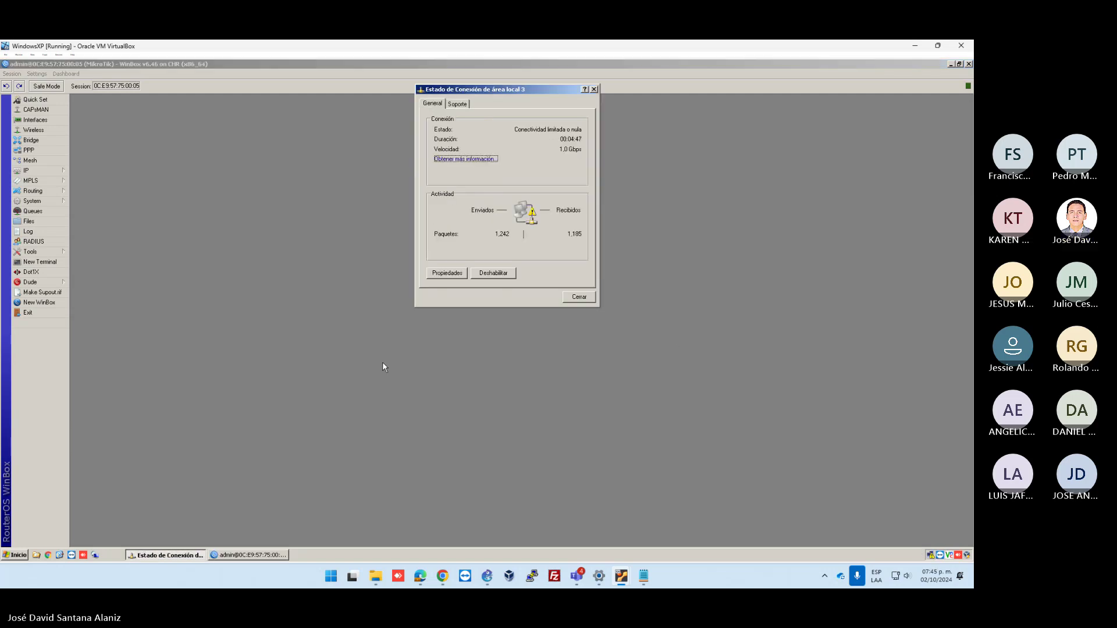
key("Escape")
right_click(930, 555)
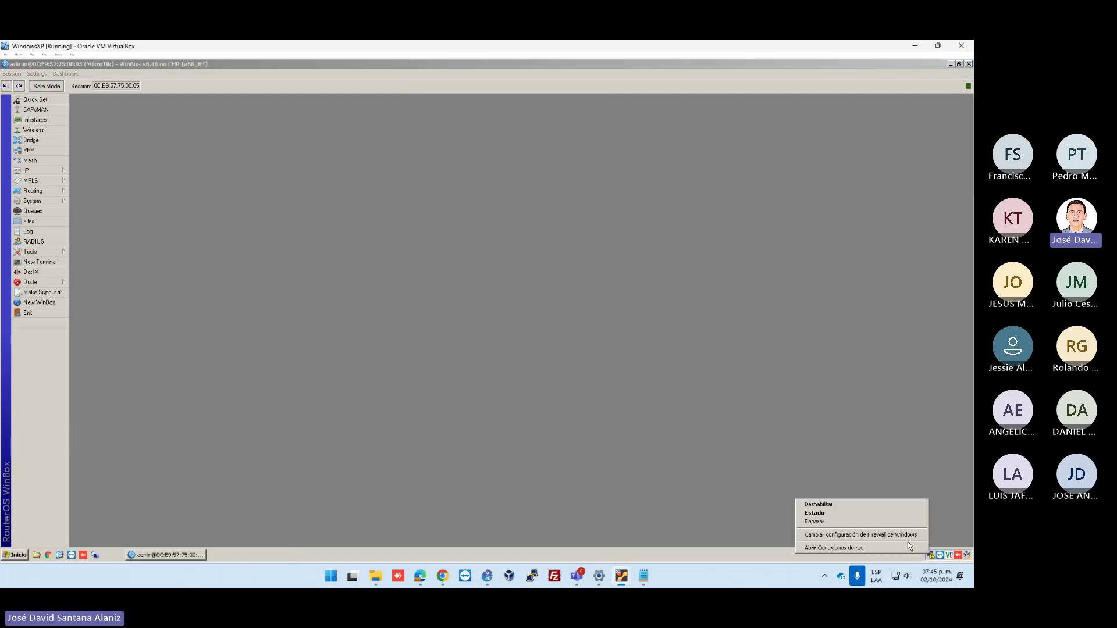
left_click(911, 547)
right_click(107, 288)
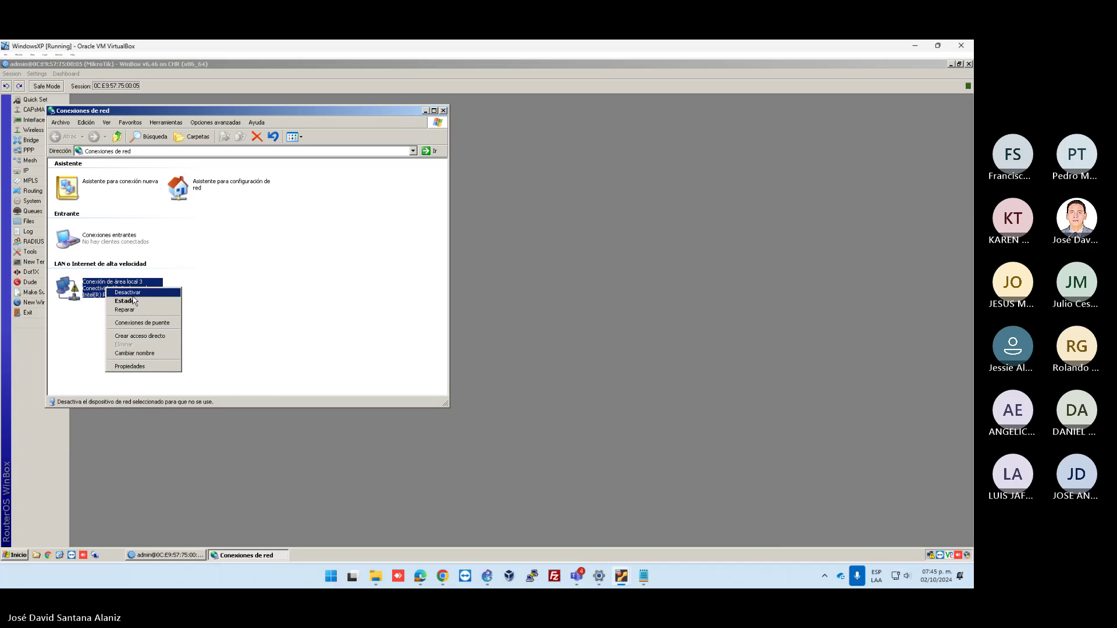
key("Escape")
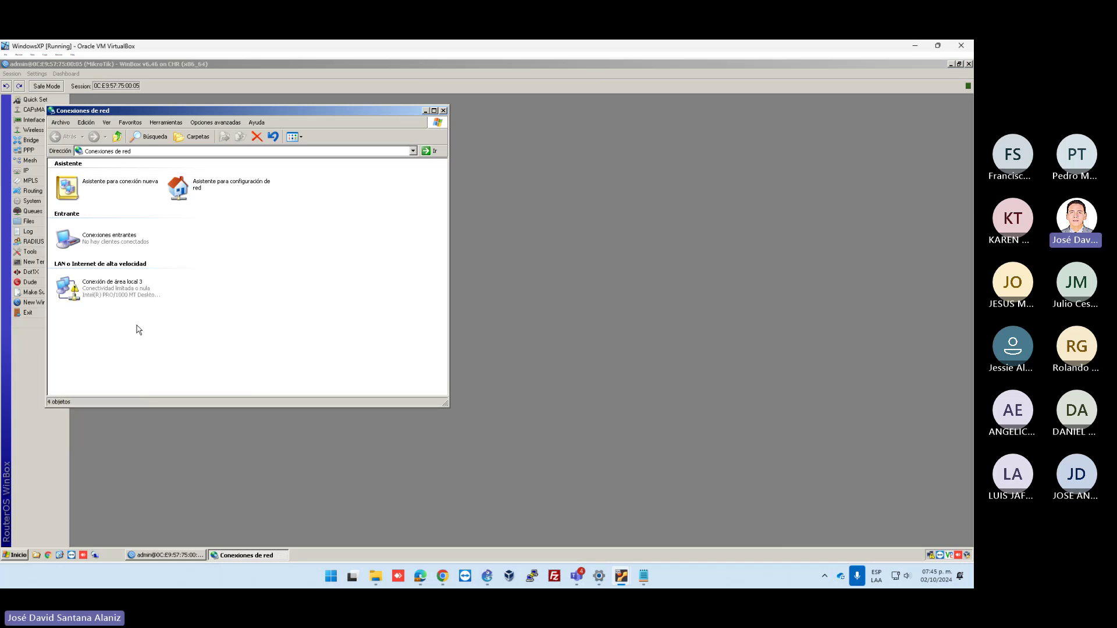
right_click(115, 284)
left_click(133, 289)
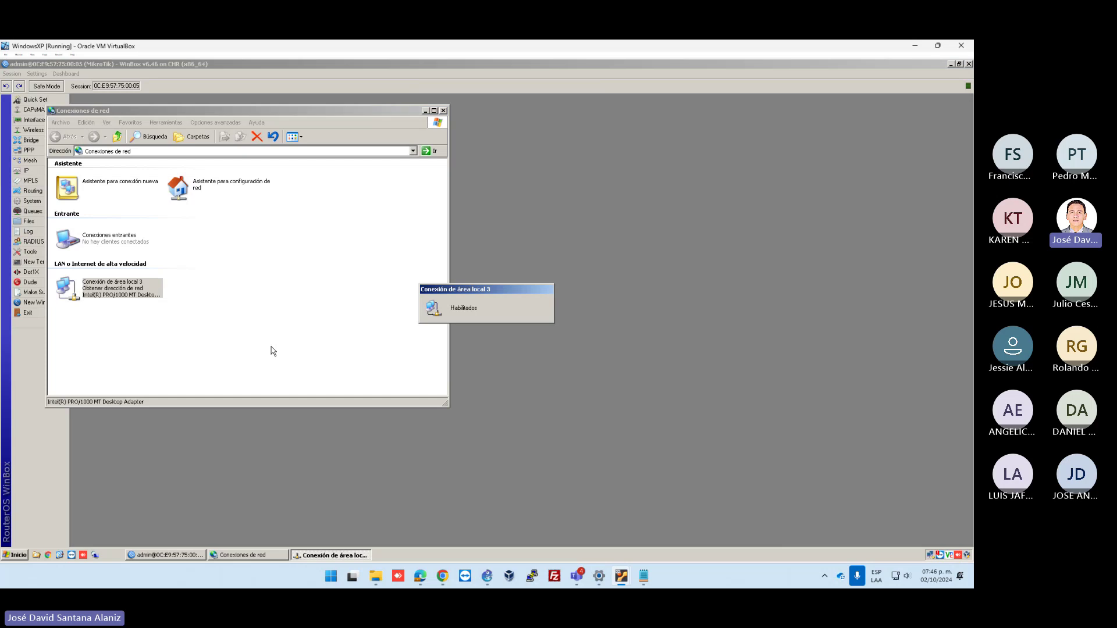
left_click(271, 347)
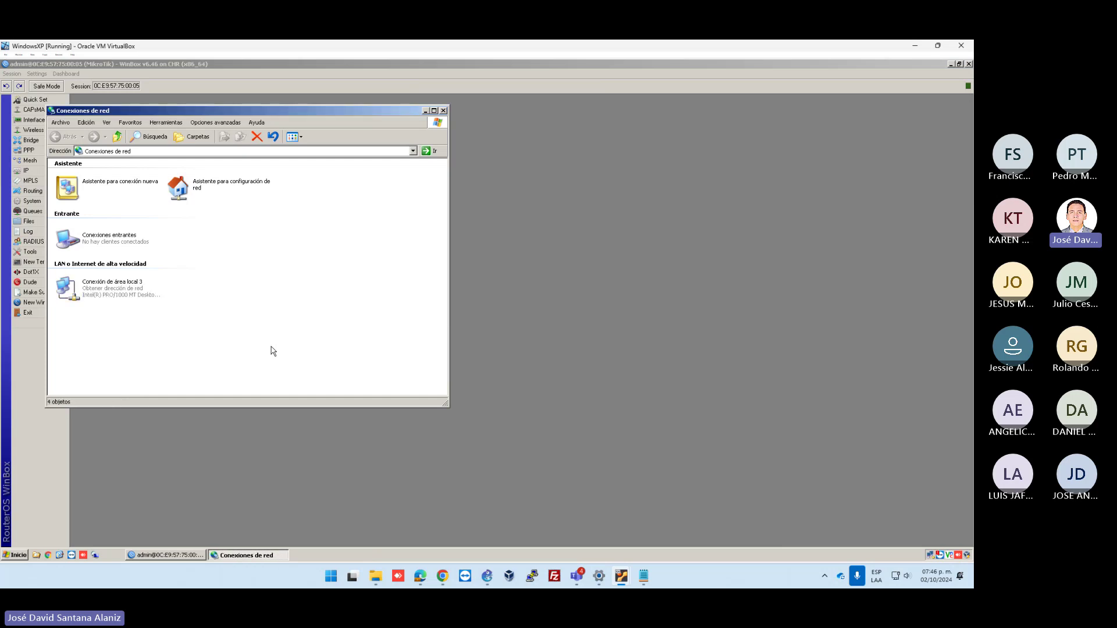
Confirm the adapter received 192.168.1.100 with gateway 192.168.1.254, then go to the host desktop
double_click(132, 289)
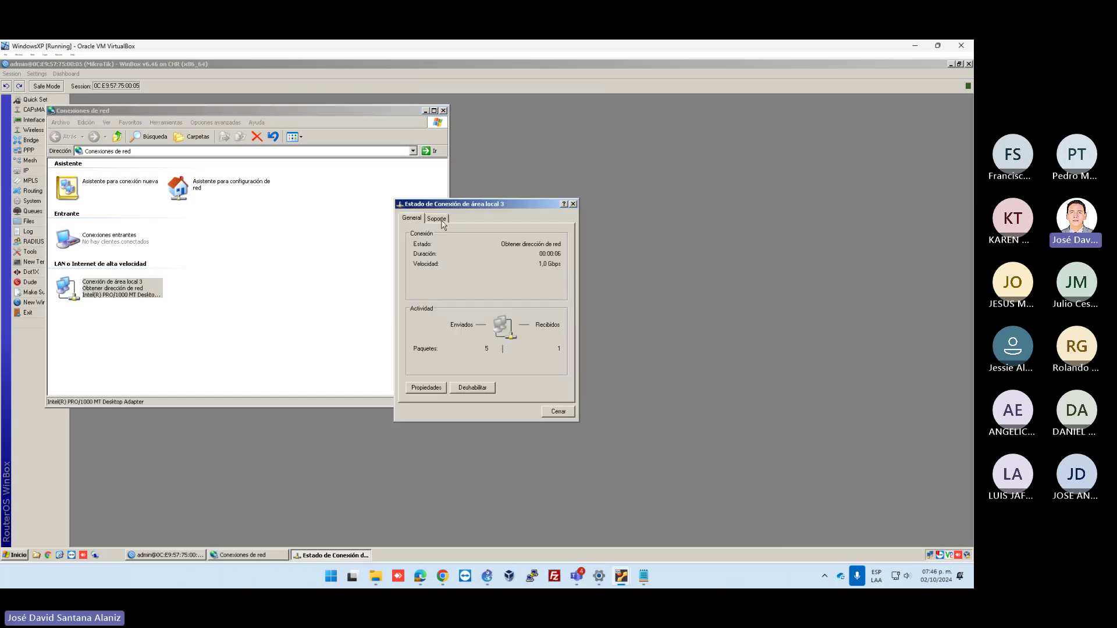
left_click(439, 220)
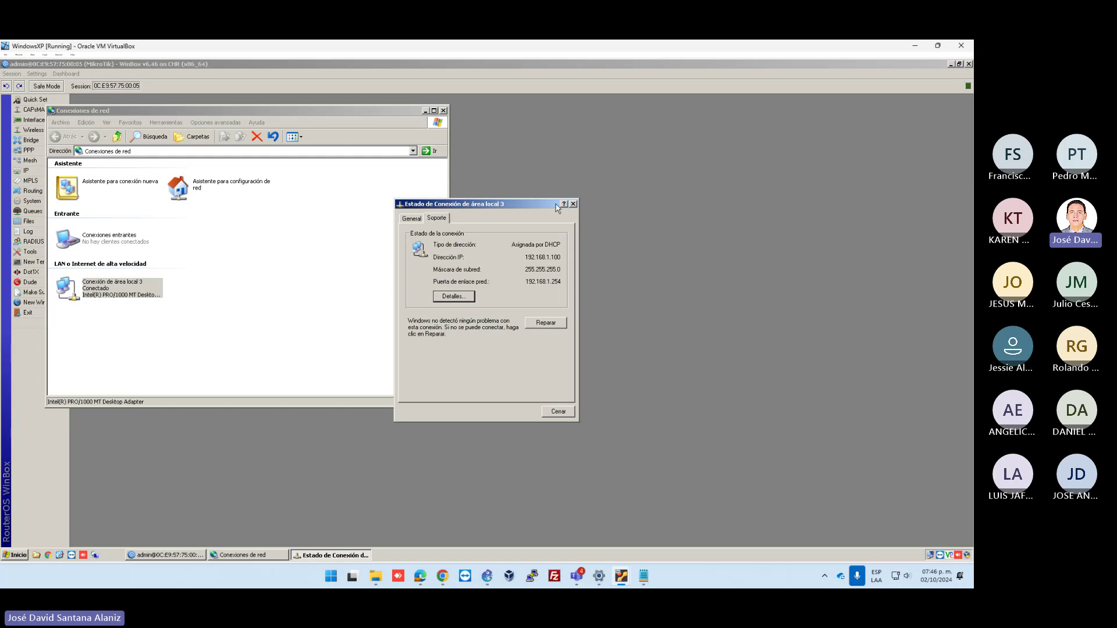
key("alt+Tab")
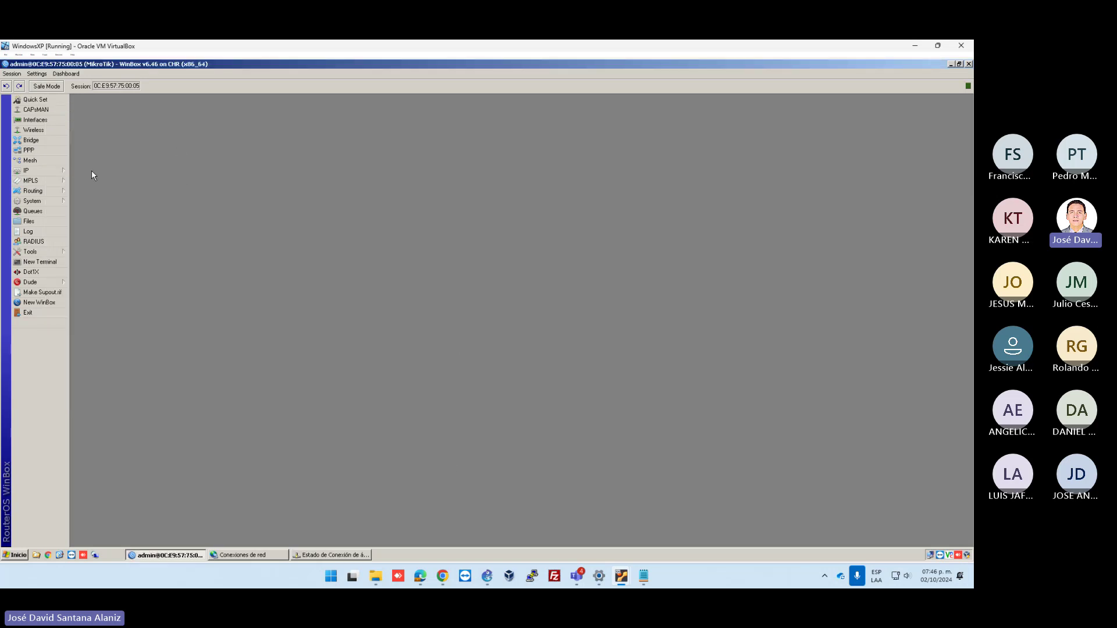
left_click(621, 576)
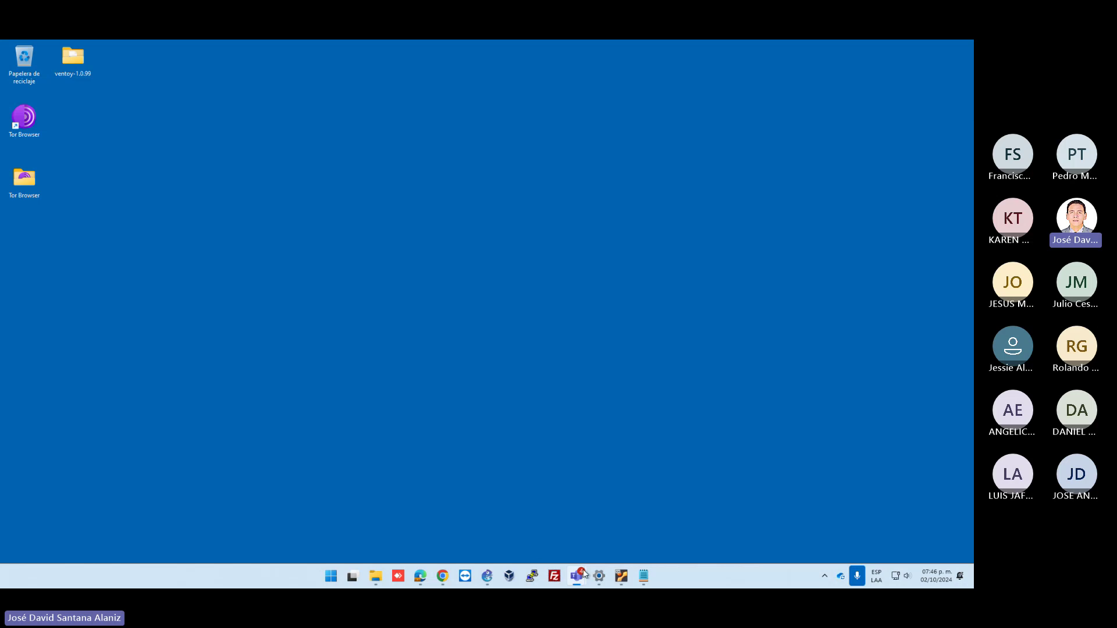
Review the GNS3 topology around the 192.168.2.0/24 label, then return to the WindowsXP VM
left_click(487, 576)
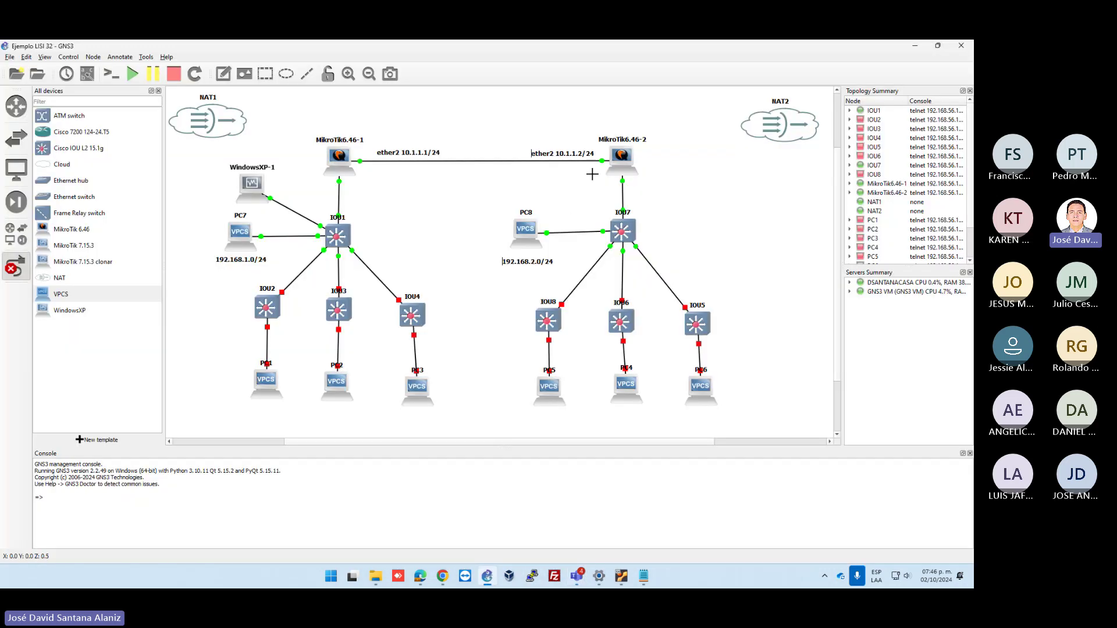
key("Escape")
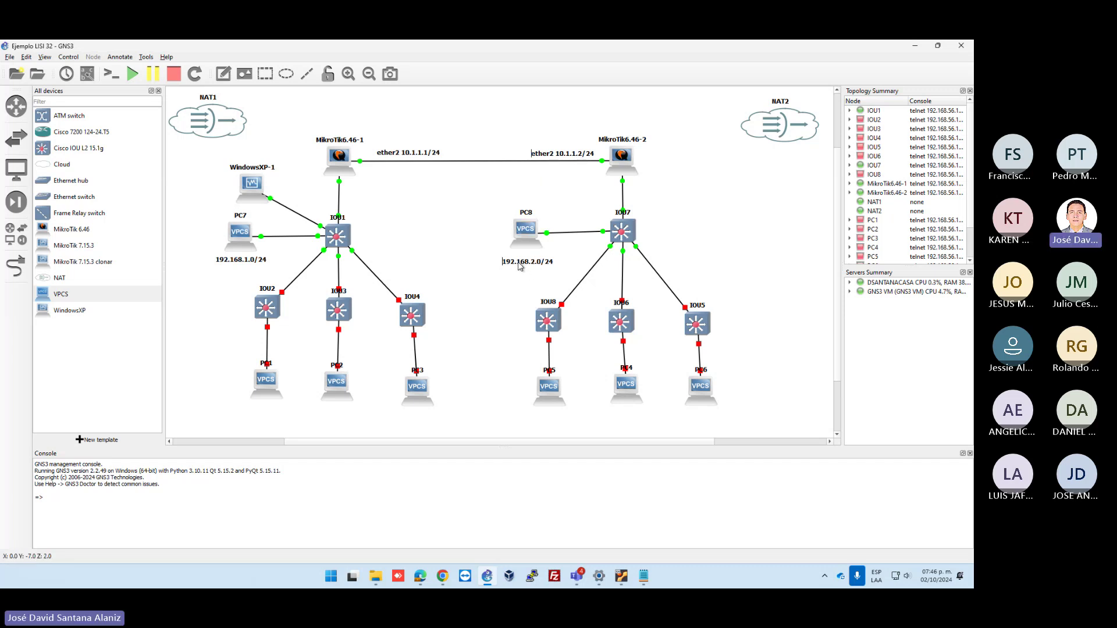
left_click_drag(494, 254, 574, 274)
left_click(568, 274)
mouse_move(624, 577)
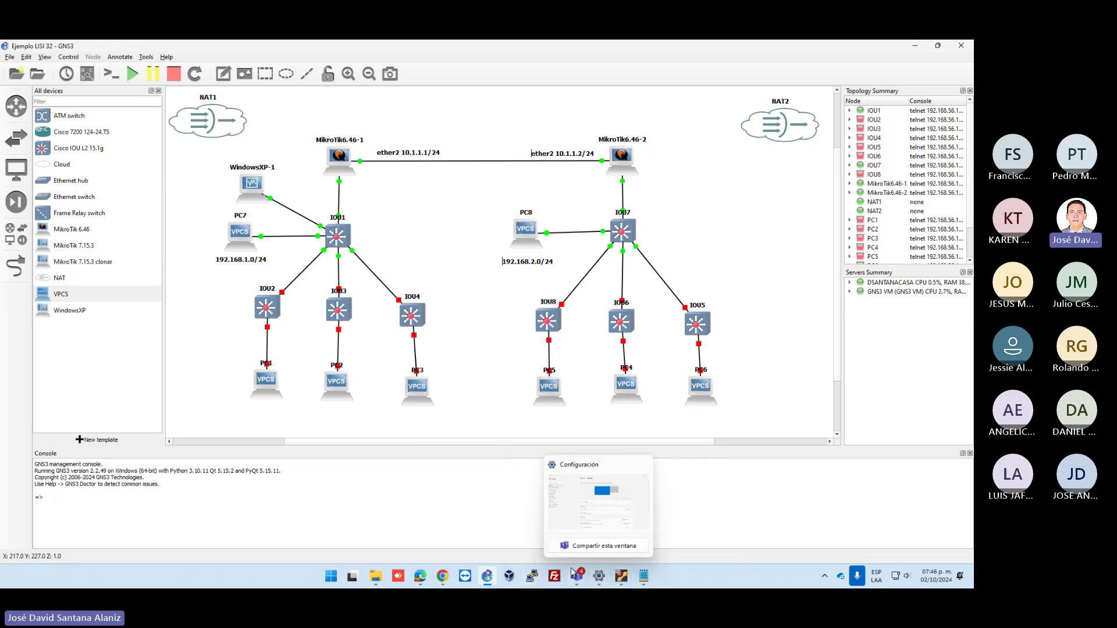
key("alt+Tab")
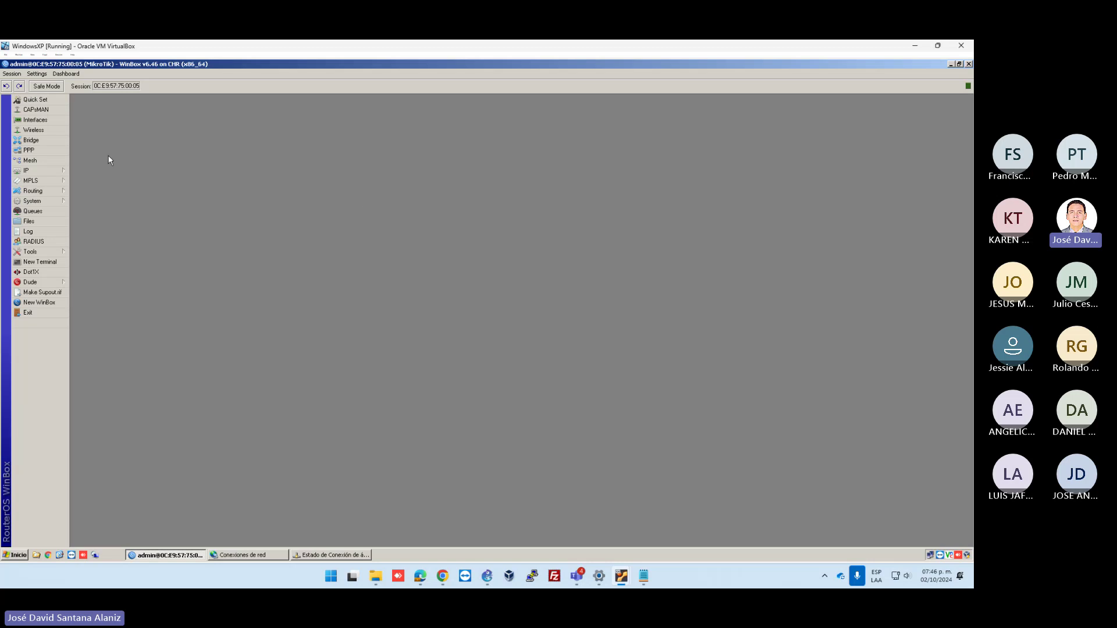
In a new router terminal, ping 192.168.2.254, getting no route to host
left_click(40, 262)
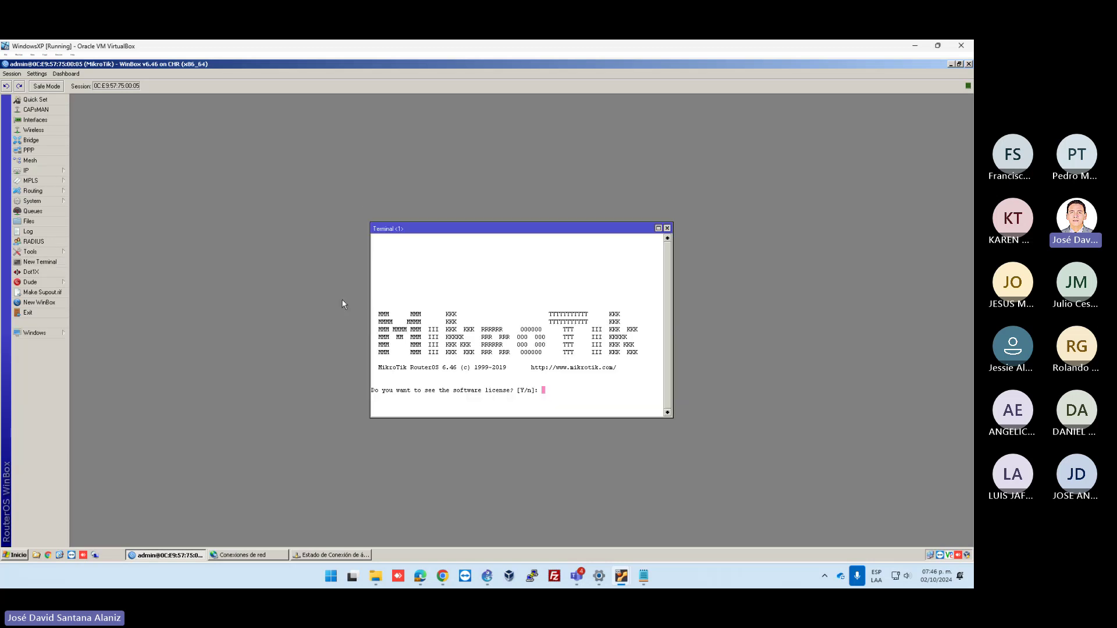
key("y")
key("q")
key("Return")
key("Return")
key("Return")
key("Return")
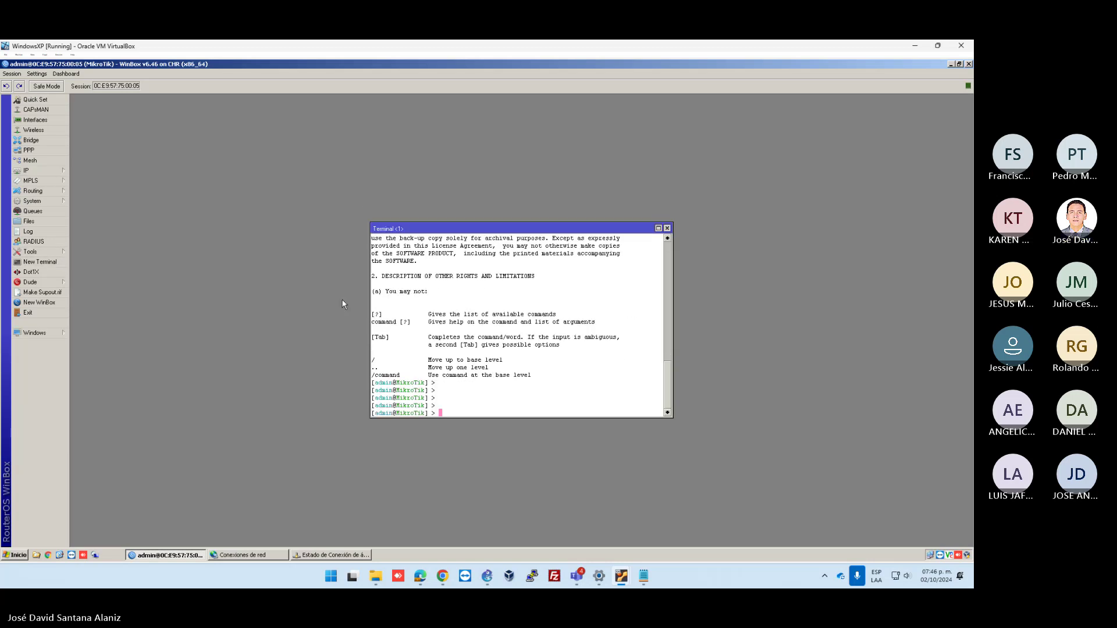
type("ping ")
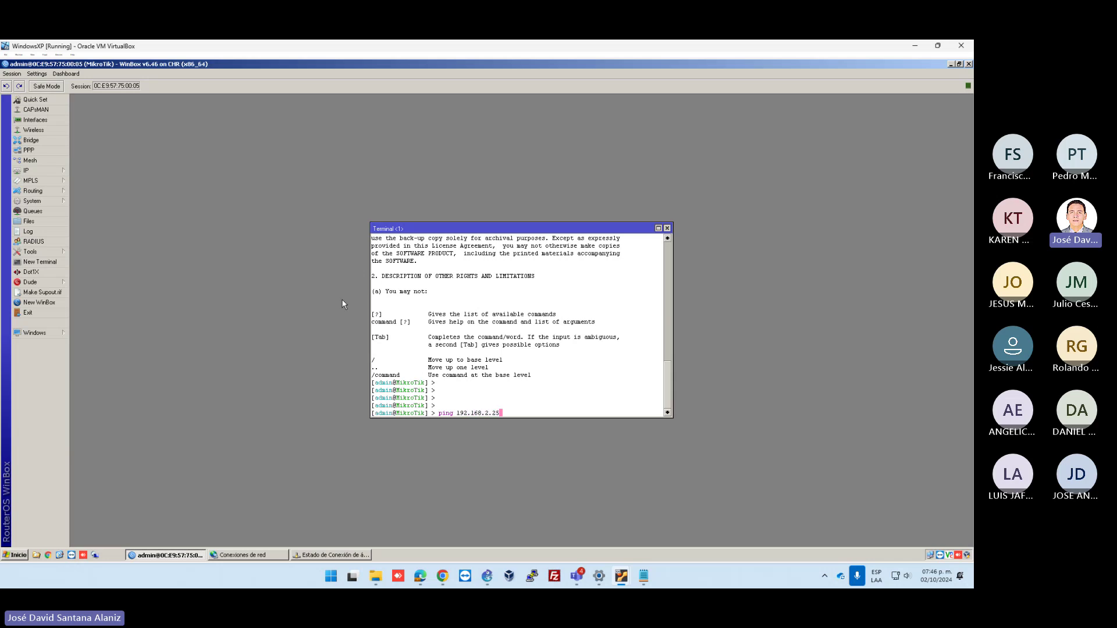
type("192.168.2.254")
key("Return")
key("ctrl+c")
Ping 10.1.1.2, also no route to host, then minimize VirtualBox to reveal GNS3
key("Up")
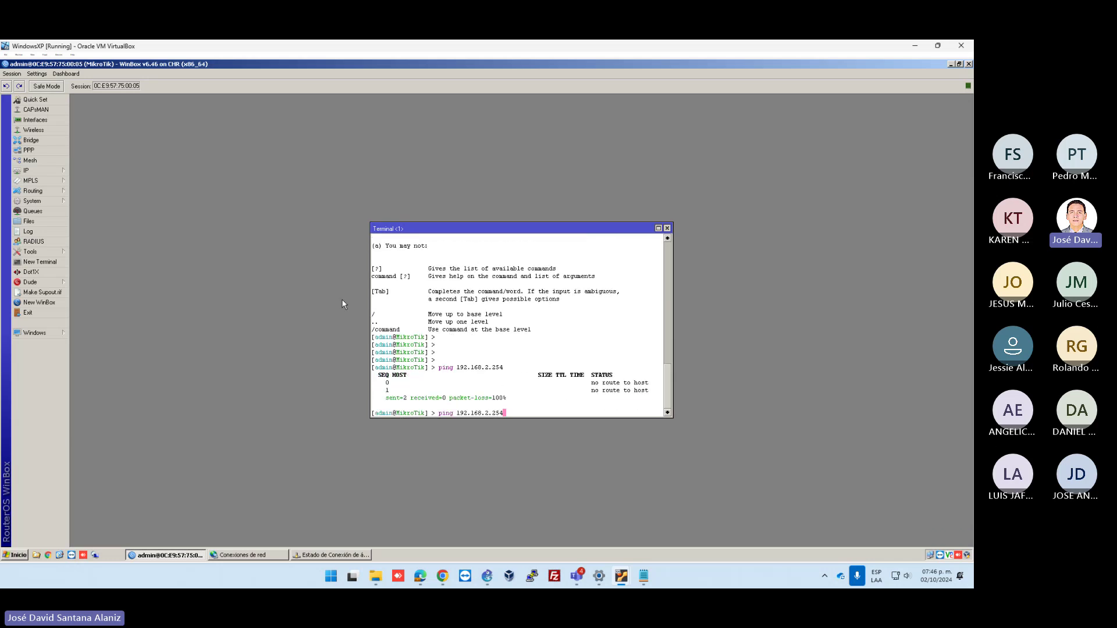
key("BackSpace")
key("BackSpace")
key("BackSpace")
key("BackSpace")
key("BackSpace")
key("BackSpace")
key("BackSpace")
key("BackSpace")
key("BackSpace")
type("2")
key("Return")
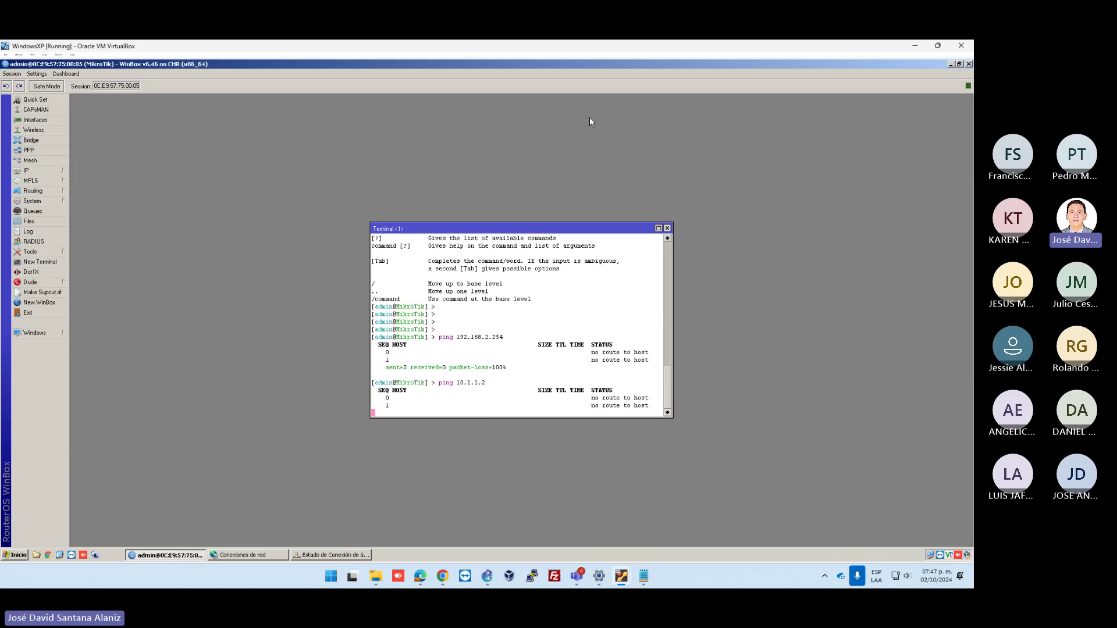
left_click(915, 47)
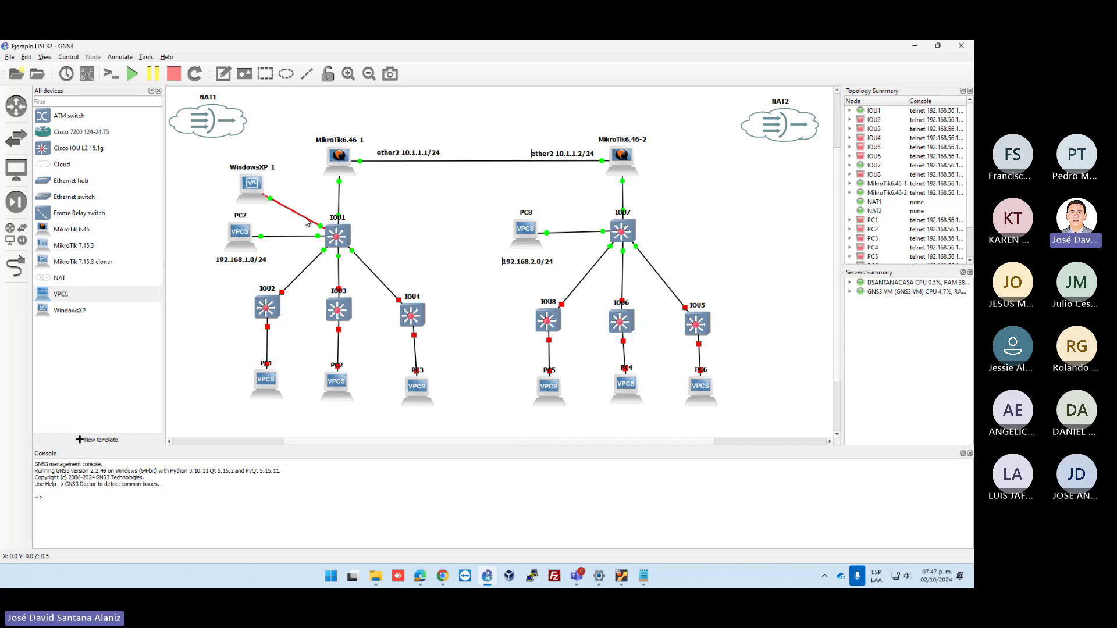
Replace WindowsXP-1's IOU1 link with a link to a free IOU7 port, then return to the VM
key("Delete")
left_click(16, 266)
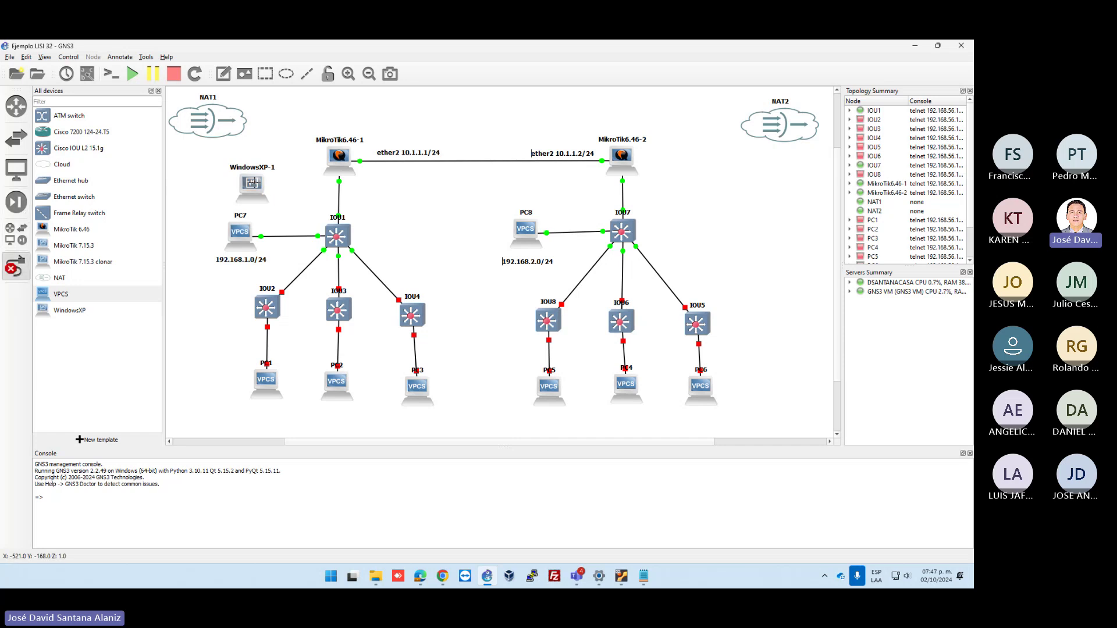
left_click(251, 184)
left_click(288, 189)
left_click(623, 159)
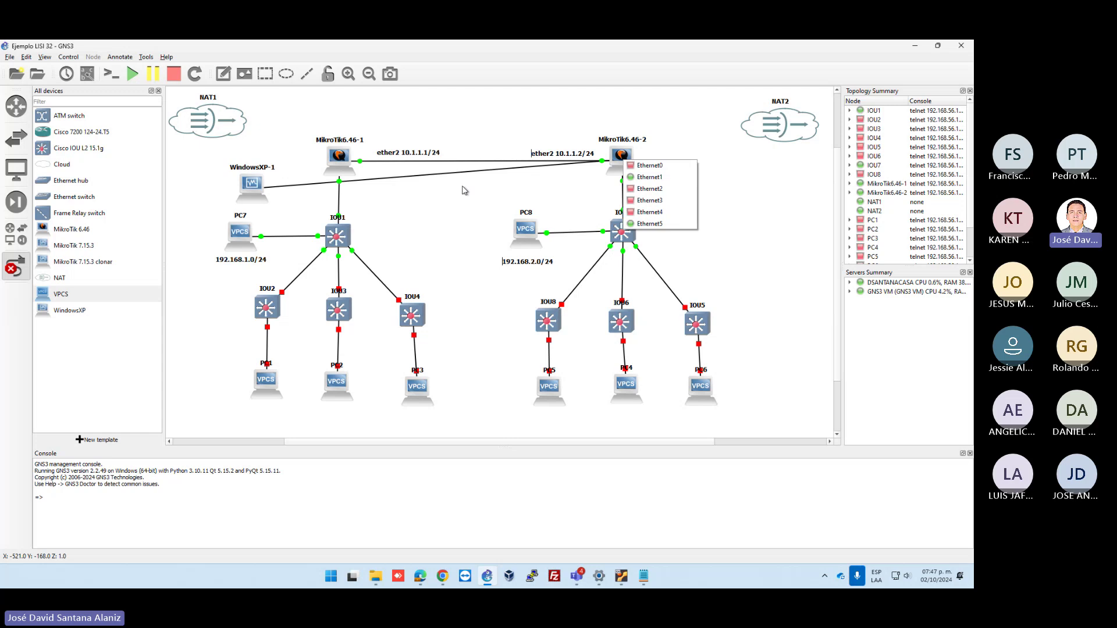
left_click(464, 191)
left_click(620, 232)
left_click(633, 244)
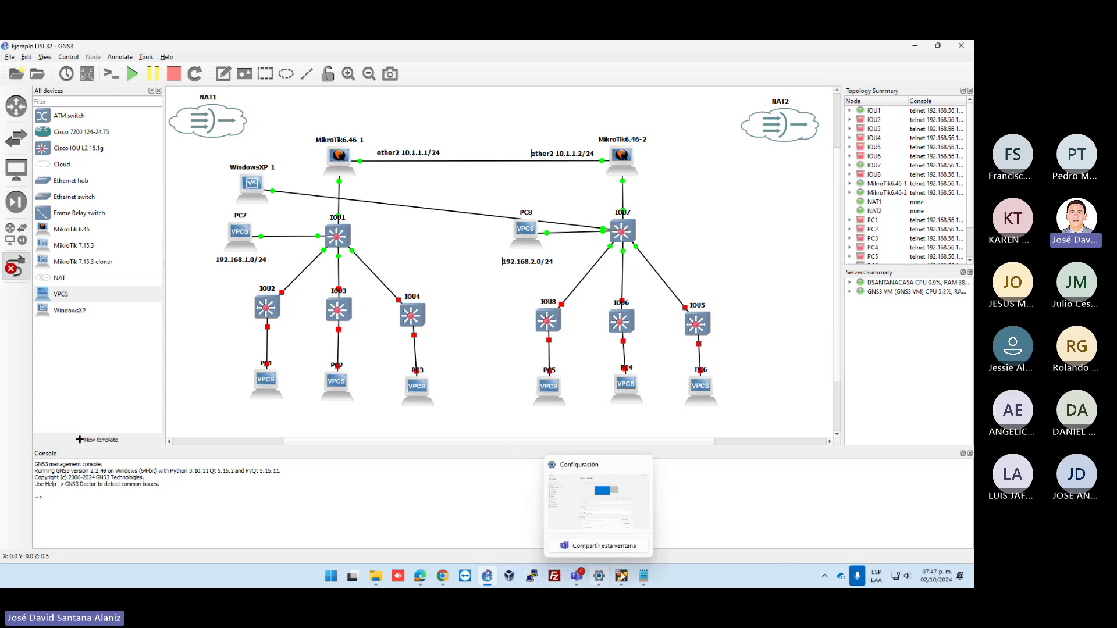
left_click(649, 526)
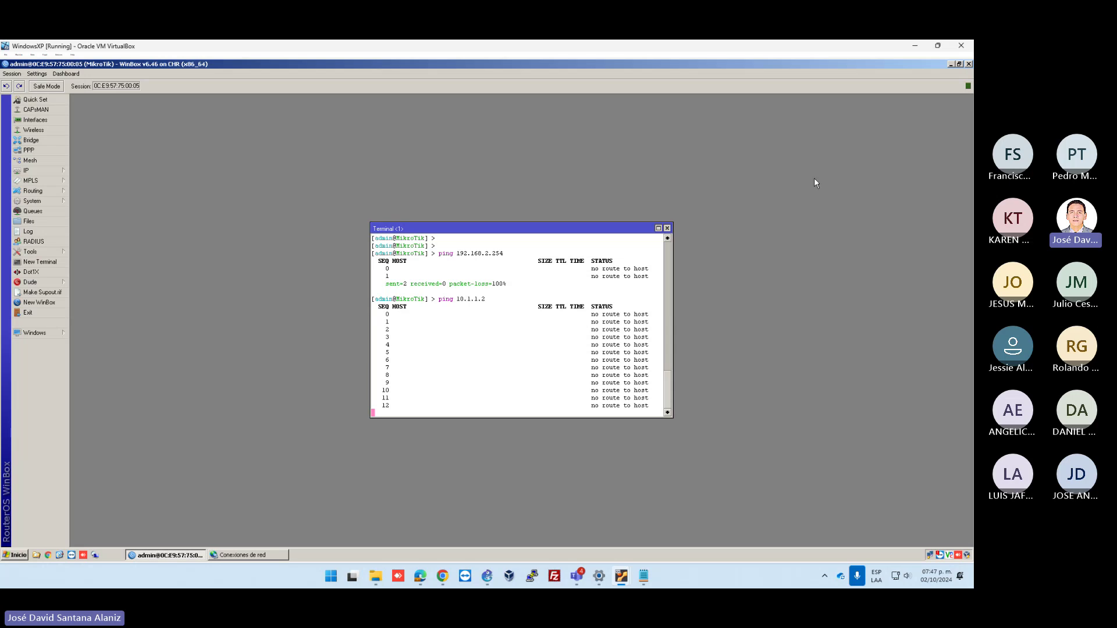
Close the old session, relaunch WinBox and connect to the MikroTik listed under Neighbors
key("alt+F4")
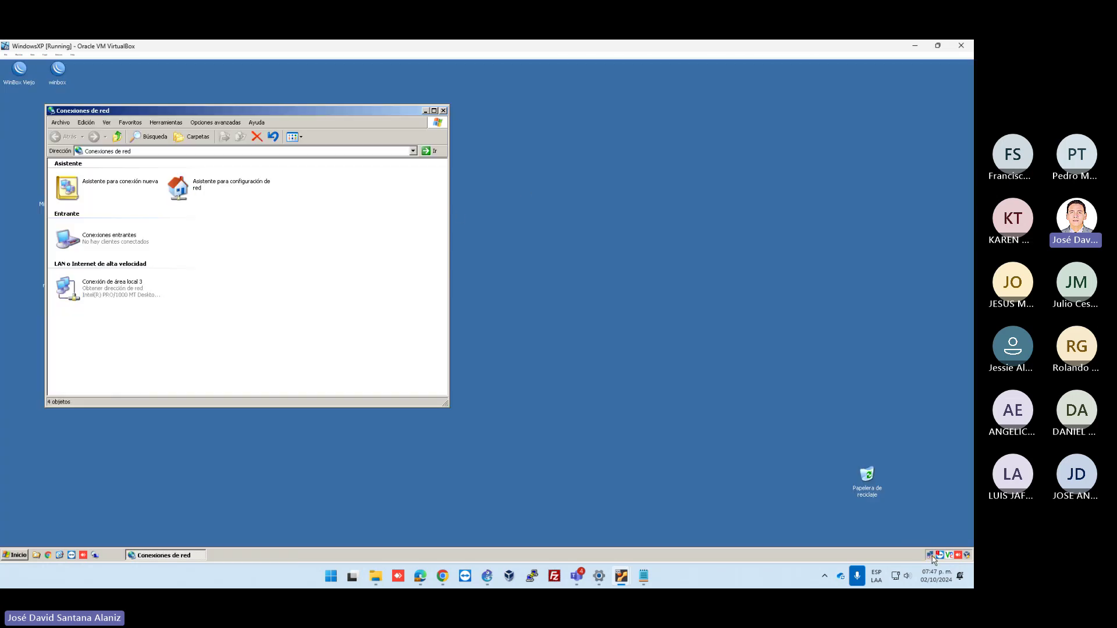
mouse_move(932, 556)
left_click_drag(229, 110, 267, 74)
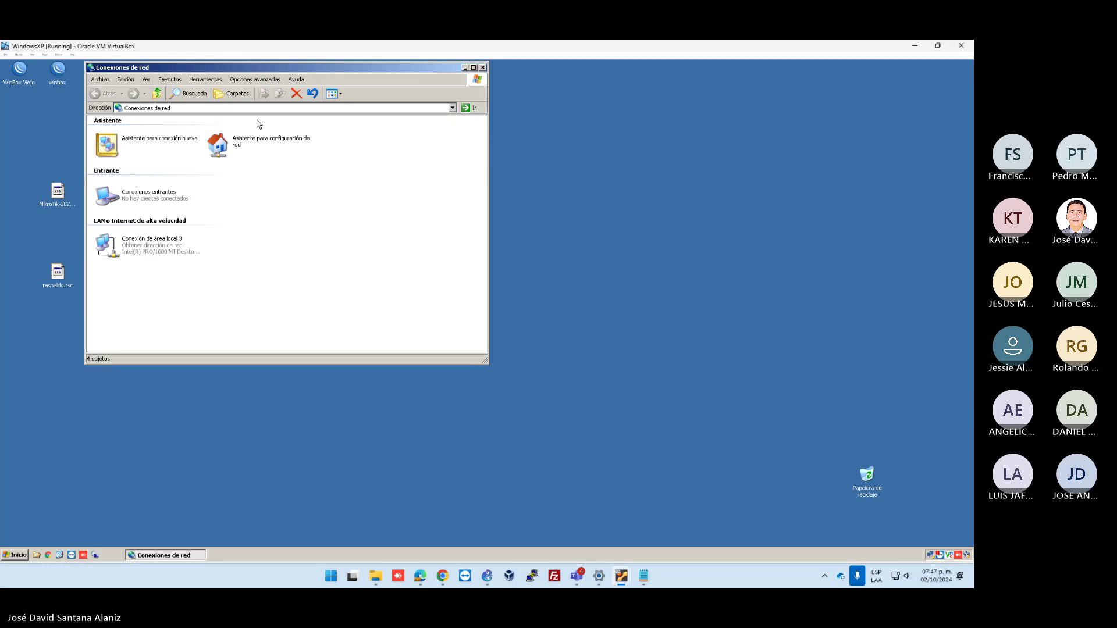
double_click(58, 70)
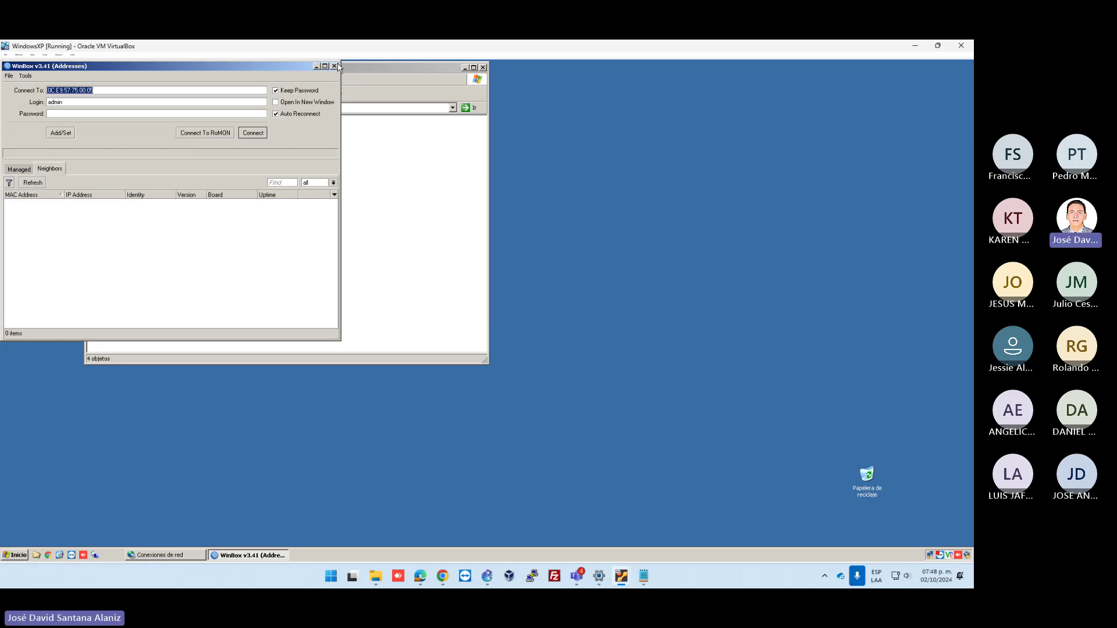
left_click(365, 69)
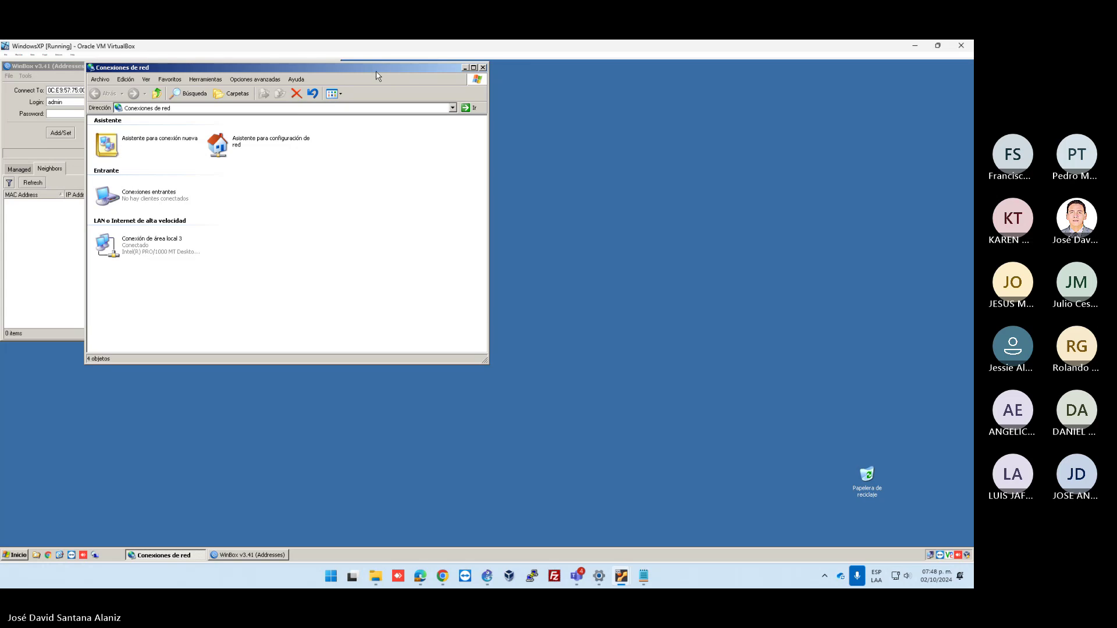
left_click_drag(372, 73, 692, 77)
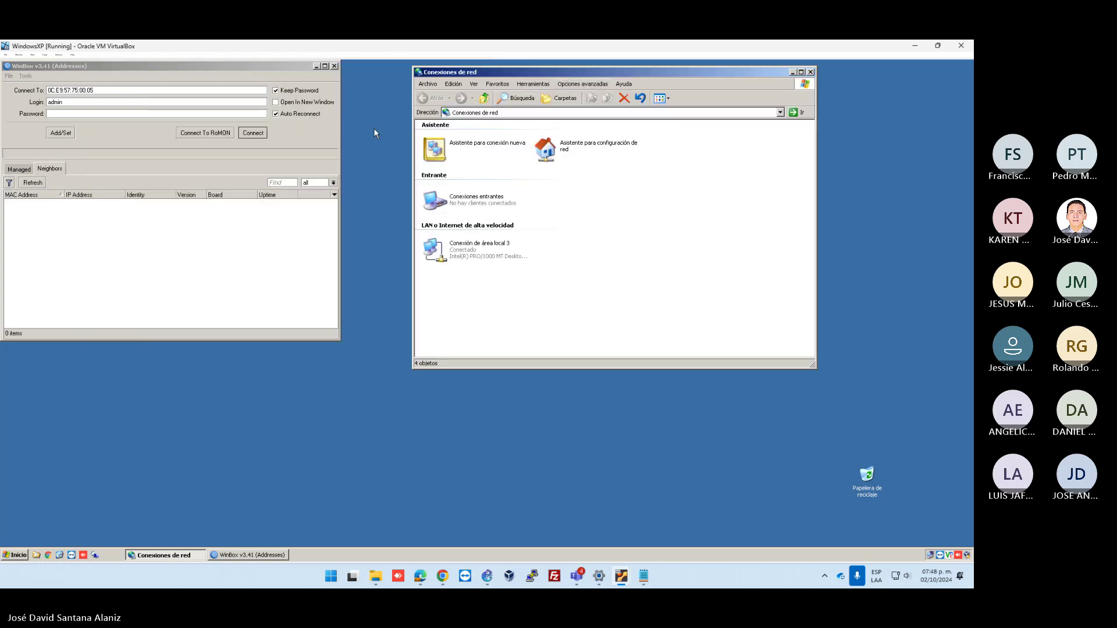
left_click(28, 170)
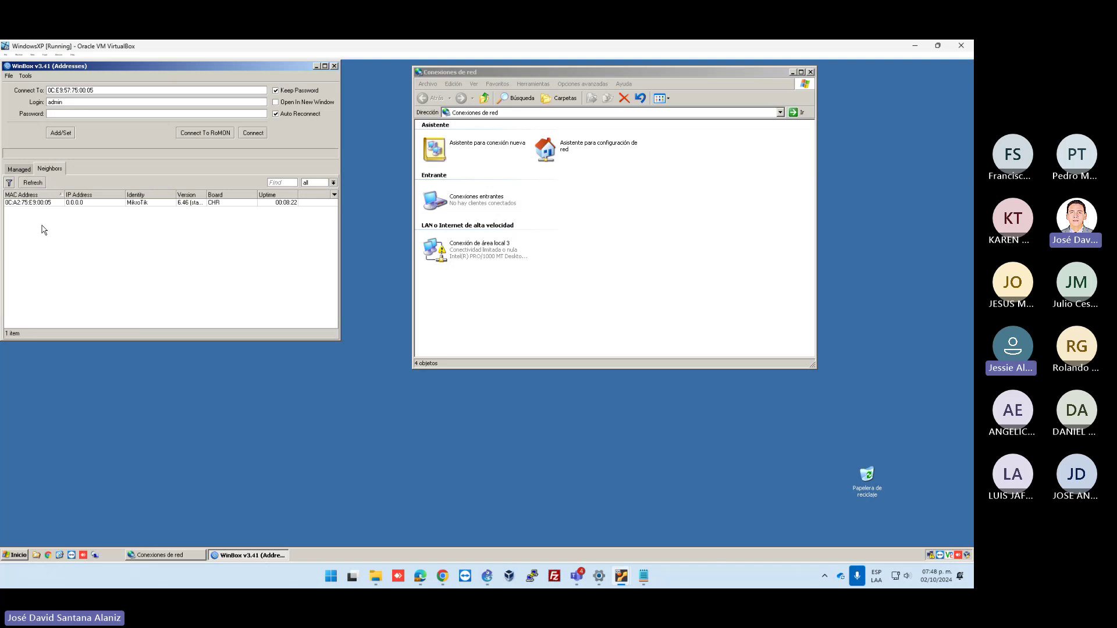
left_click(30, 203)
left_click(253, 133)
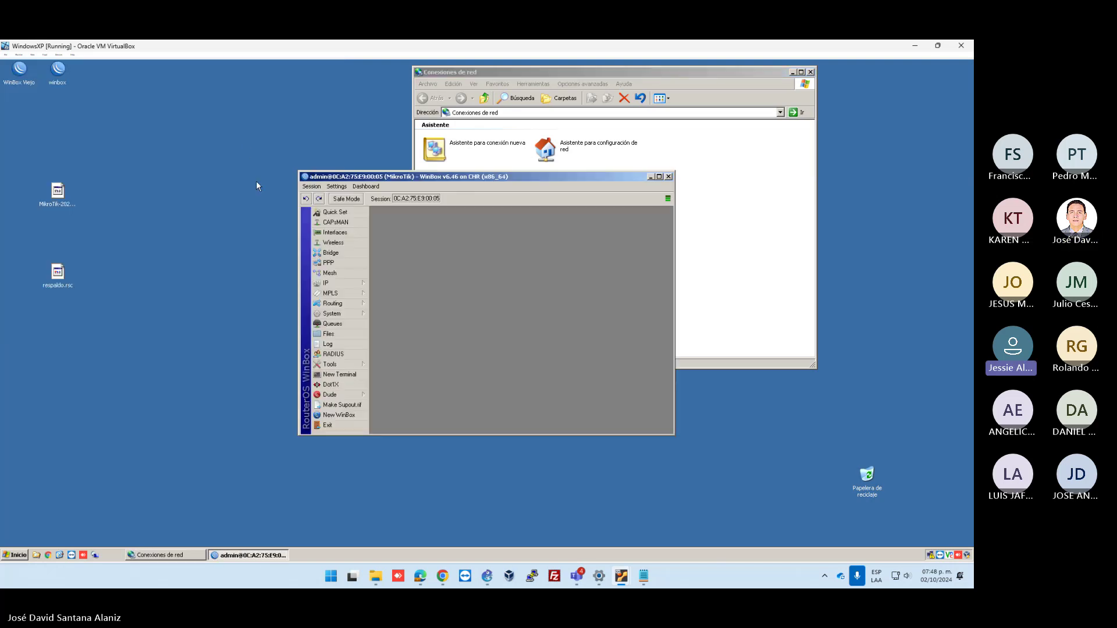
Create VLAN interface 21 with VLAN ID 21 on parent ether6 and apply it
double_click(484, 176)
left_click(48, 121)
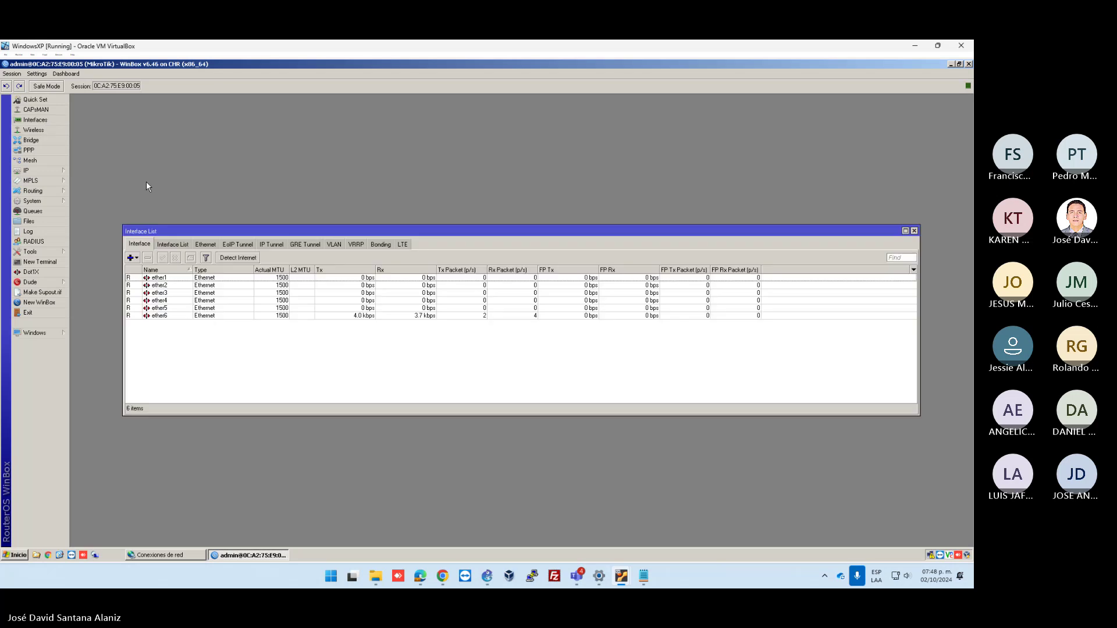
left_click(131, 257)
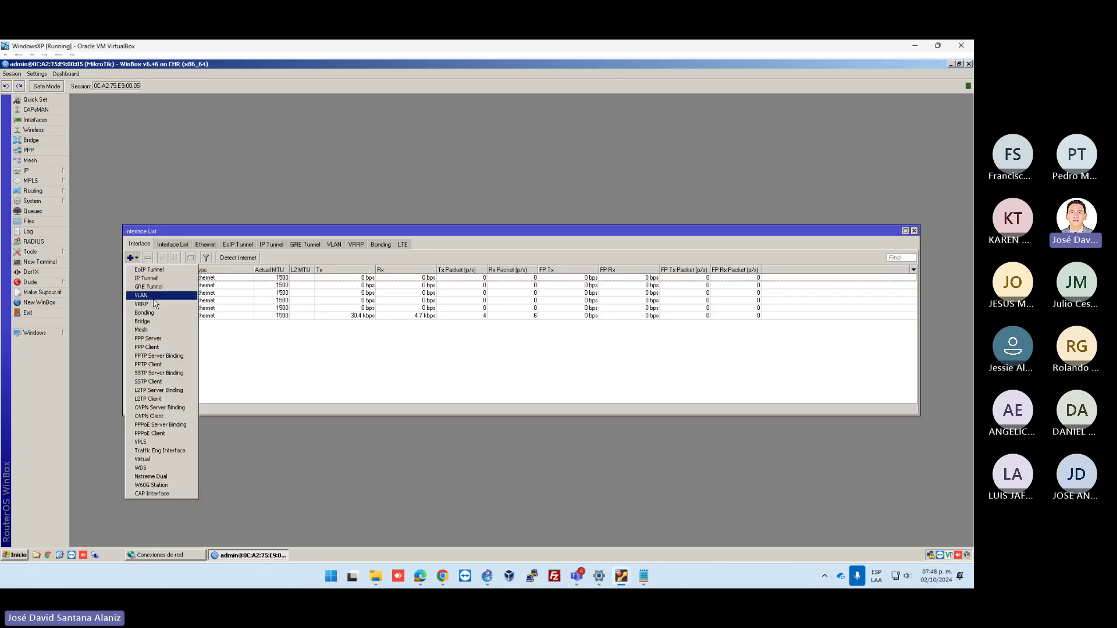
left_click(141, 295)
left_click(478, 351)
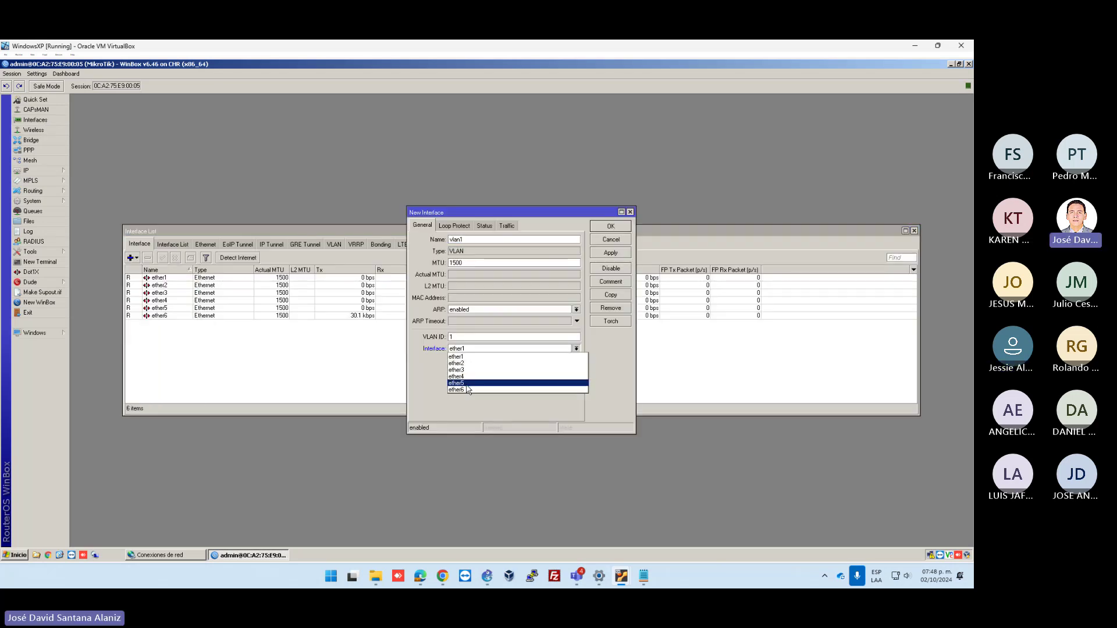
left_click(471, 397)
left_click(452, 239)
double_click(451, 239)
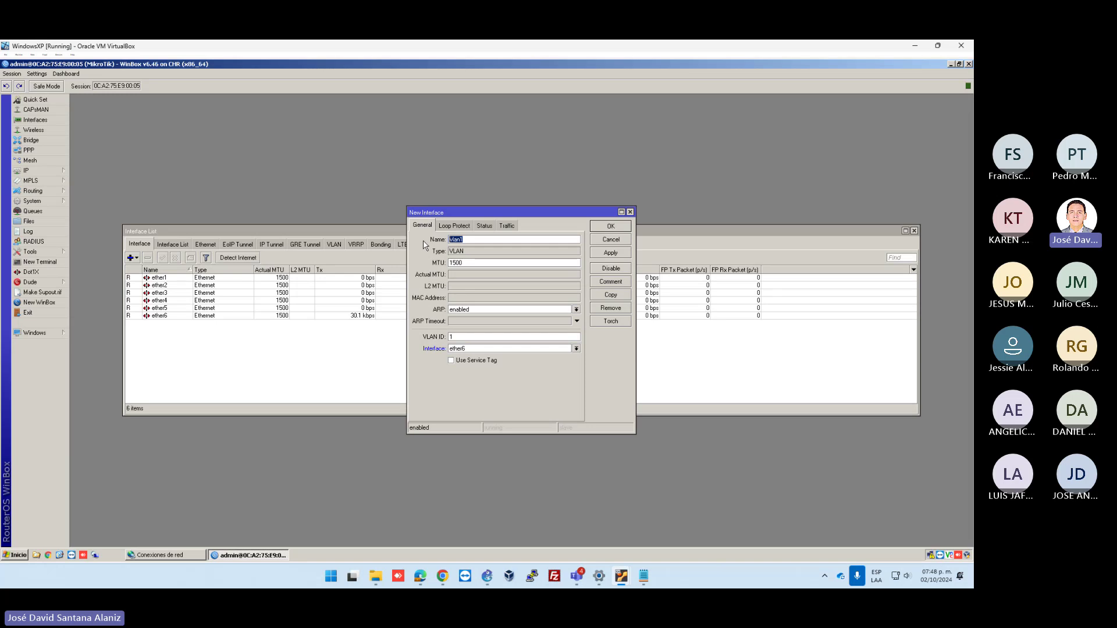
type("21")
left_click(463, 336)
type("21")
left_click(610, 252)
Briefly change the interface to name and ID 22, then restore name and VLAN ID 21
double_click(452, 239)
type("22")
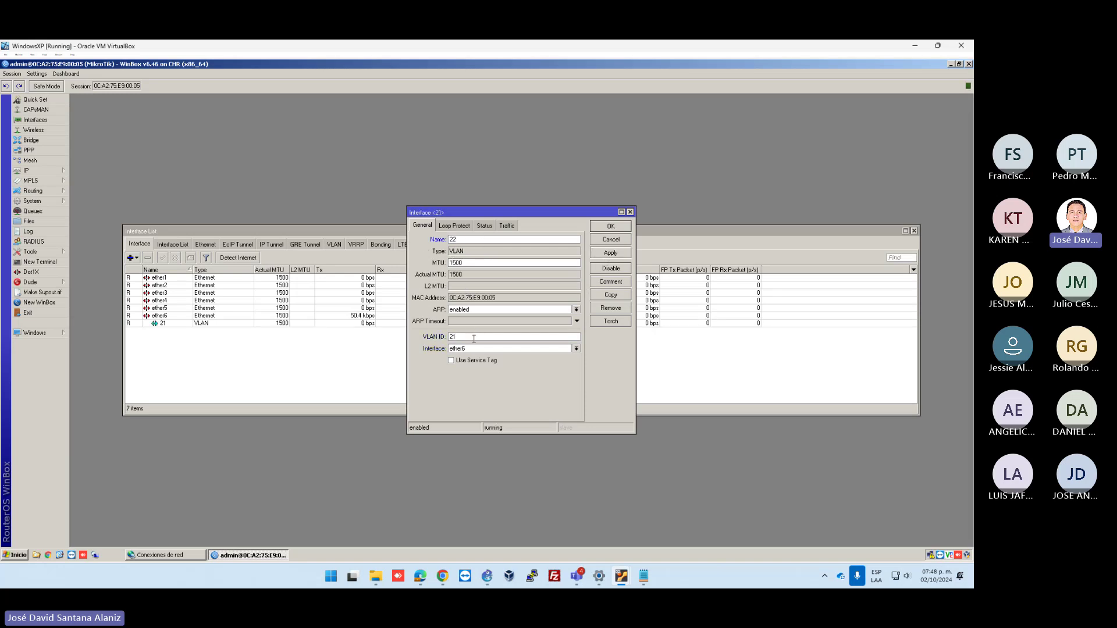
double_click(453, 337)
type("22")
left_click(611, 253)
double_click(492, 240)
type("21")
double_click(453, 337)
type("21")
left_click(611, 253)
Copy VLAN 21 to create VLANs 22 and 23, close the dialogs and select the new rows
left_click(611, 295)
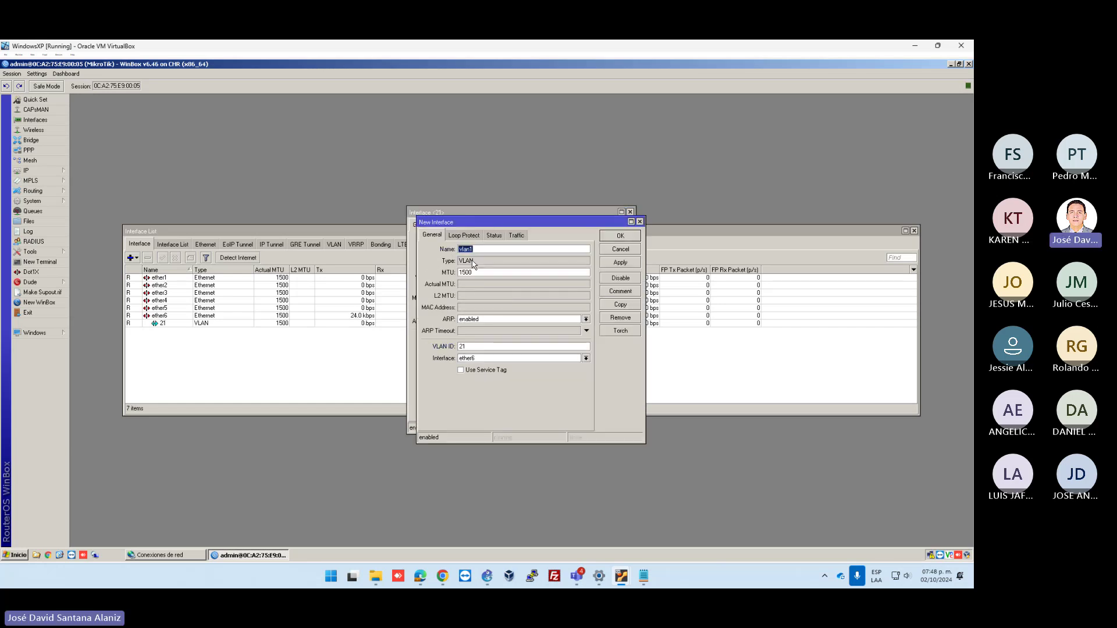
double_click(462, 346)
type("22")
left_click(621, 261)
left_click(620, 304)
type("23")
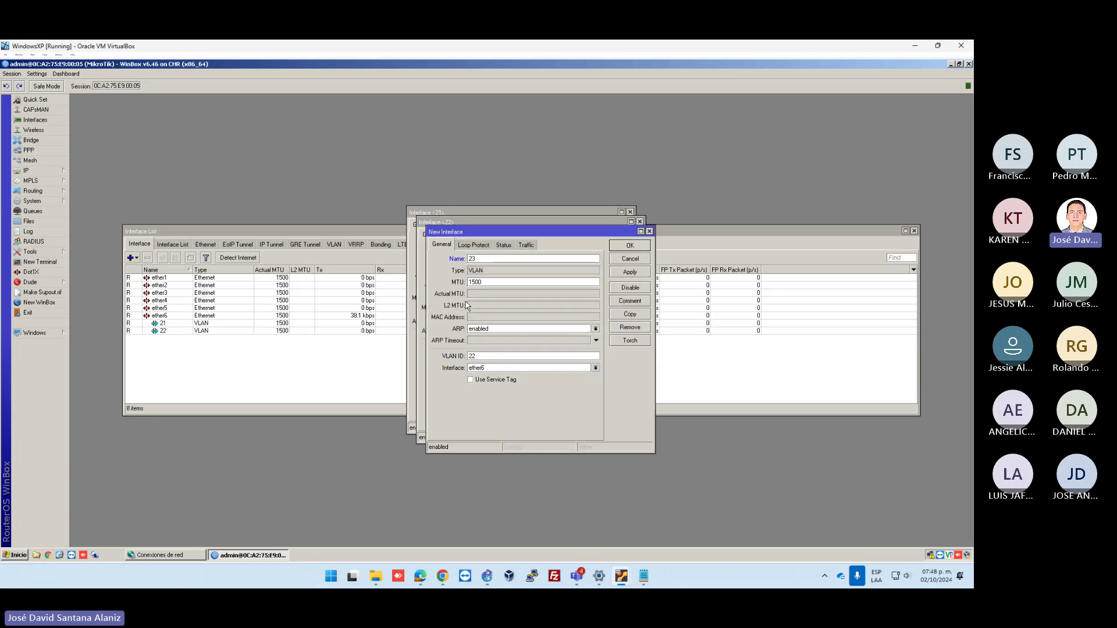
double_click(471, 356)
type("23")
left_click(630, 272)
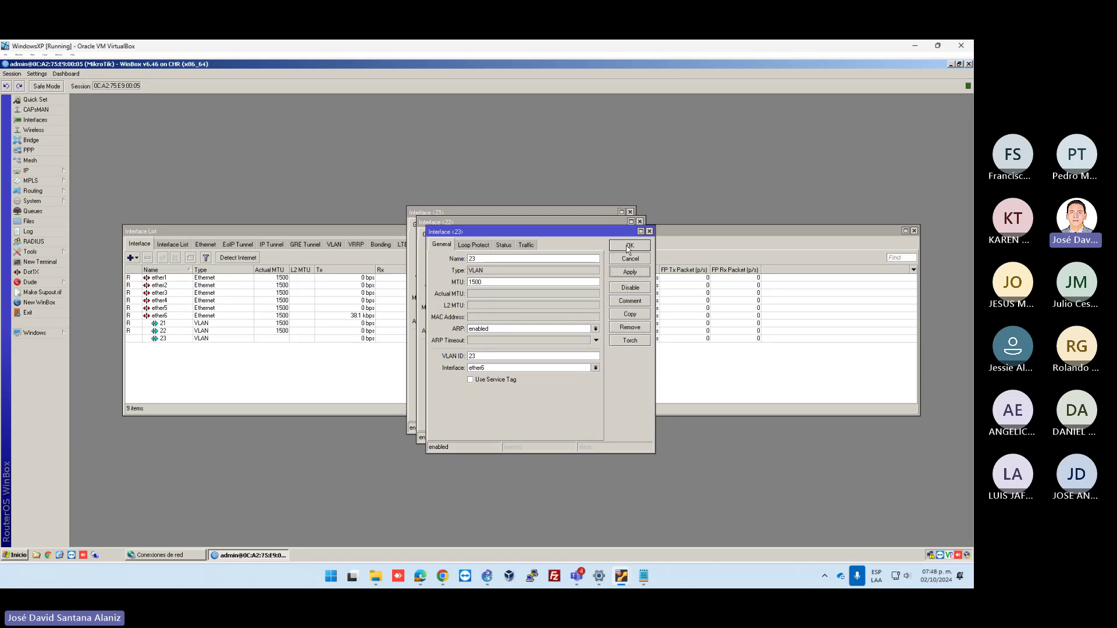
left_click(630, 245)
left_click(621, 236)
left_click(611, 226)
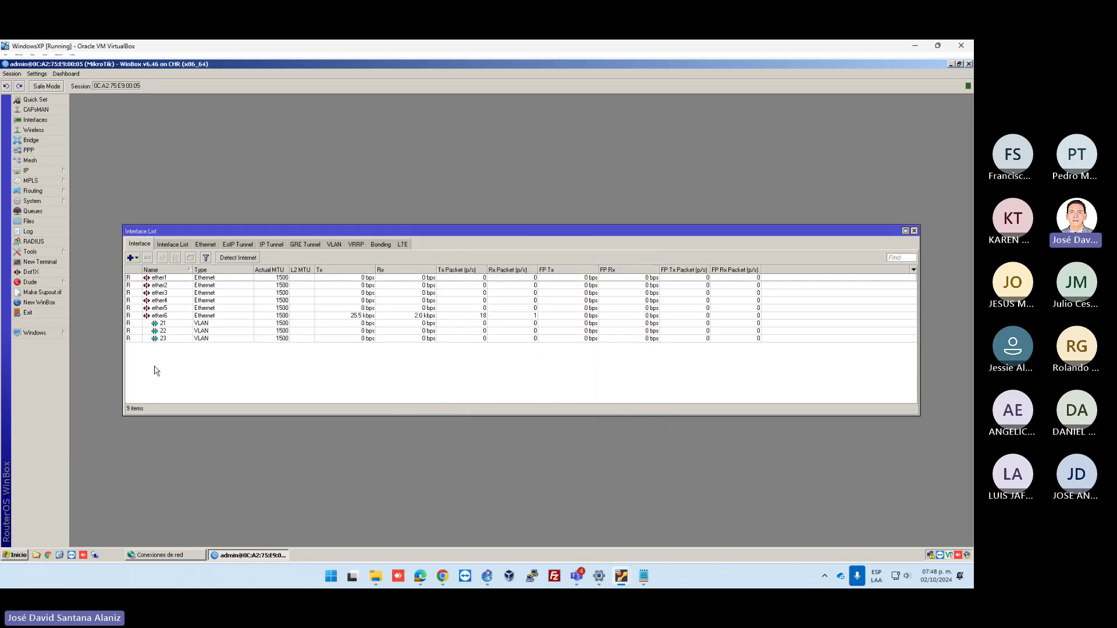
left_click_drag(163, 324, 172, 339)
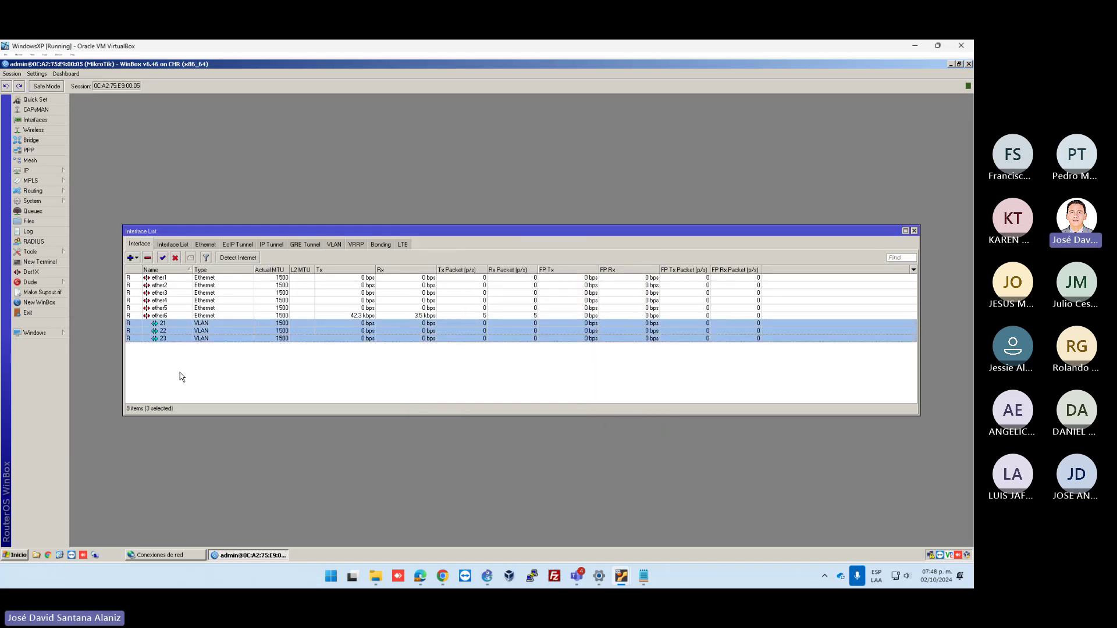
Add the address 192.168.2.254/24 on ether6 in IP > Addresses
left_click(41, 171)
left_click(89, 192)
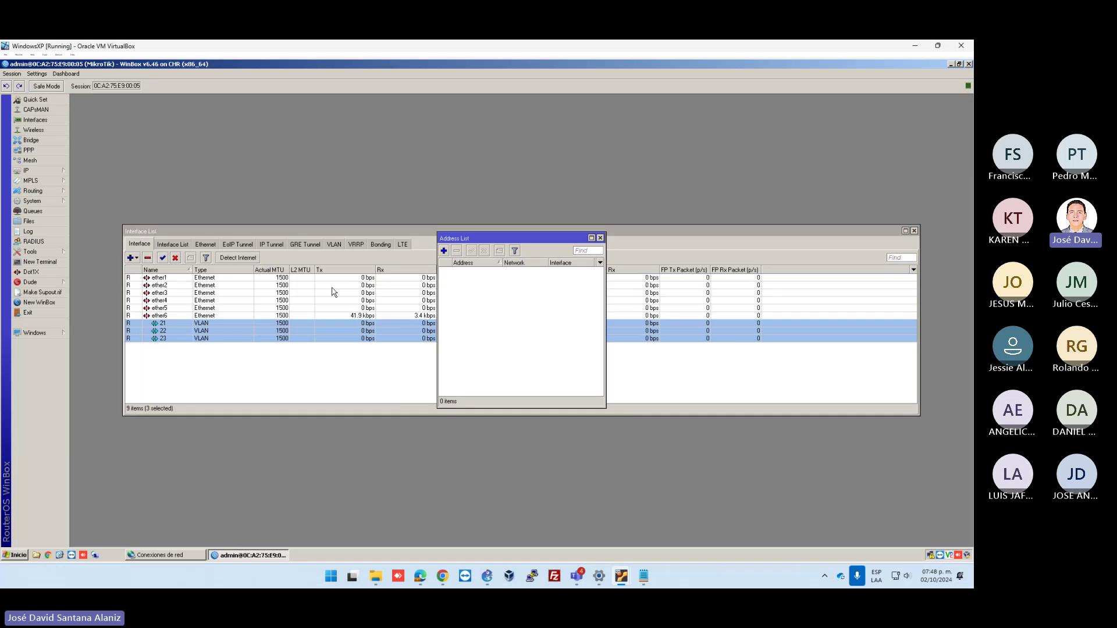
left_click(444, 251)
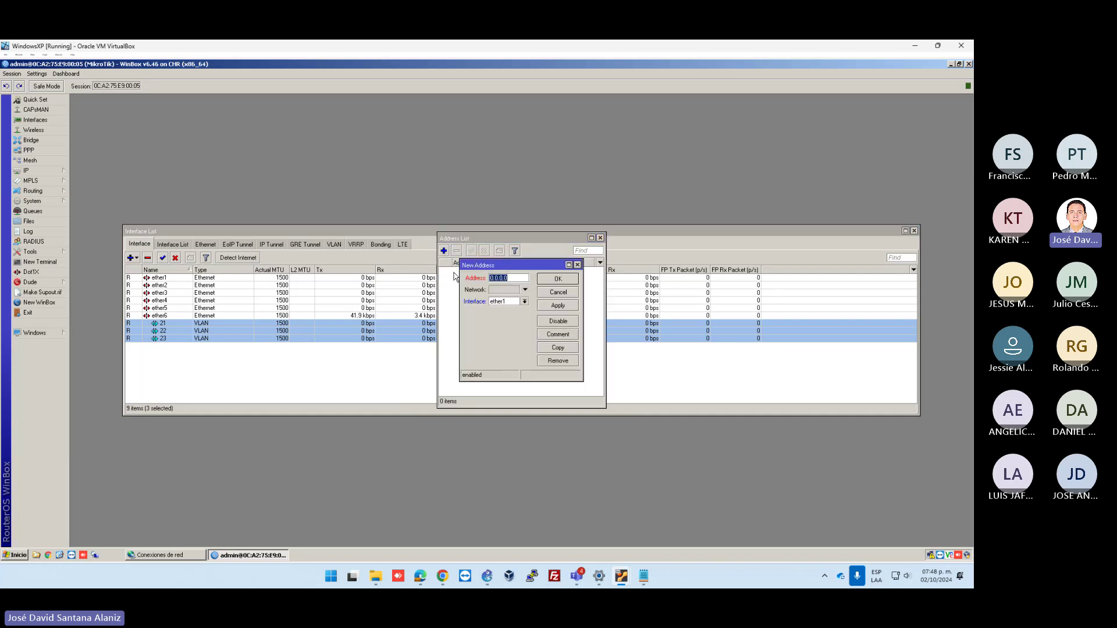
left_click(524, 301)
left_click(503, 349)
type("1")
type("92.168.1.")
type("254/24")
left_click(503, 290)
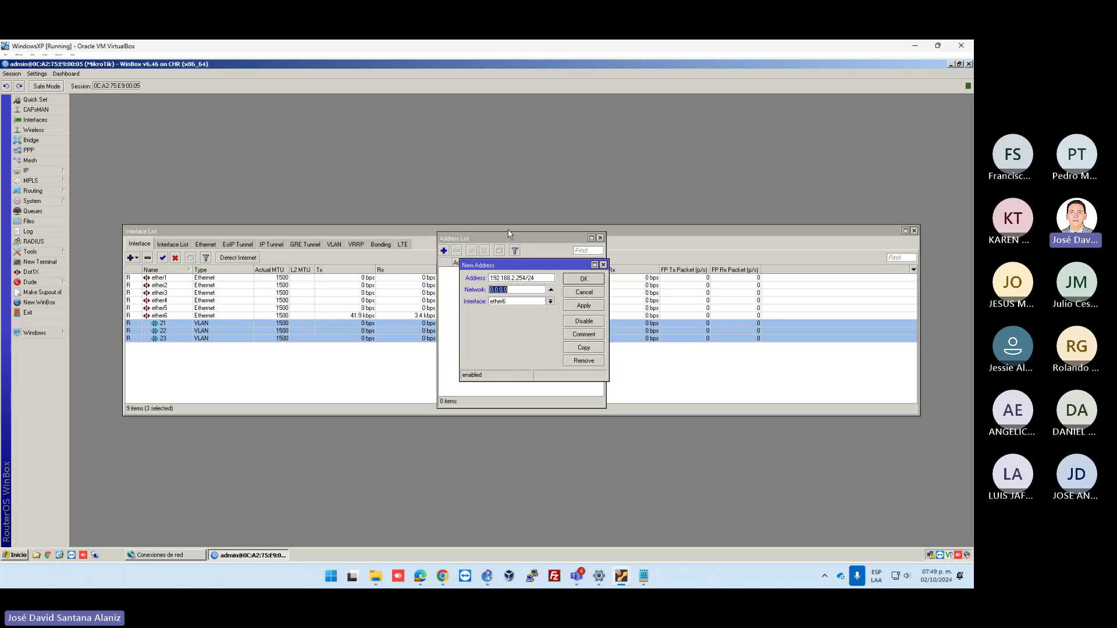
type("192.168.2")
left_click(588, 306)
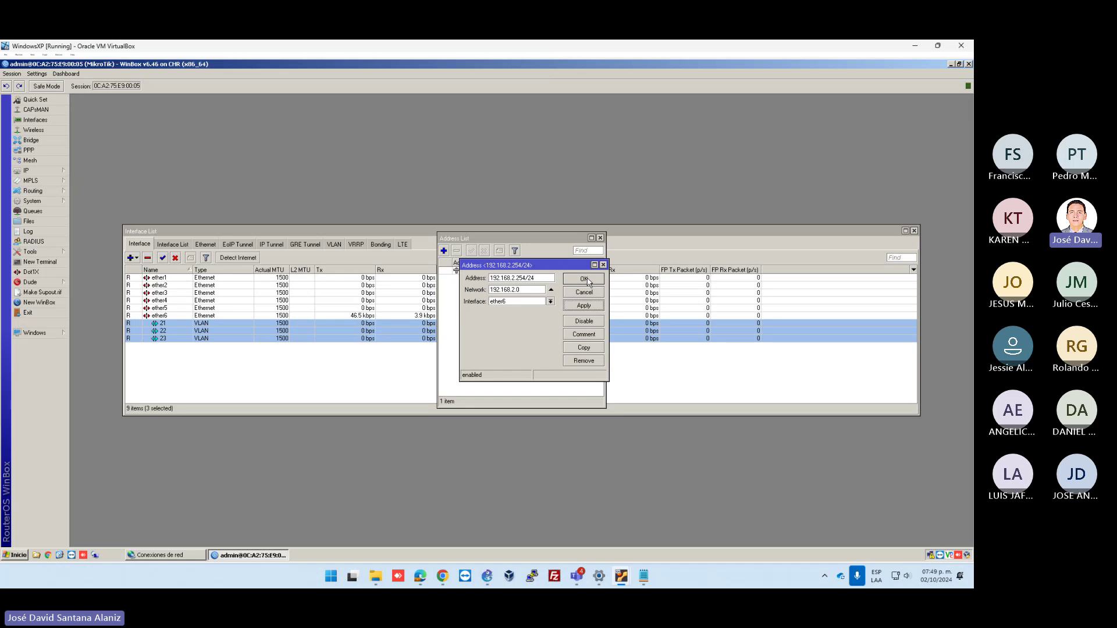
left_click(584, 279)
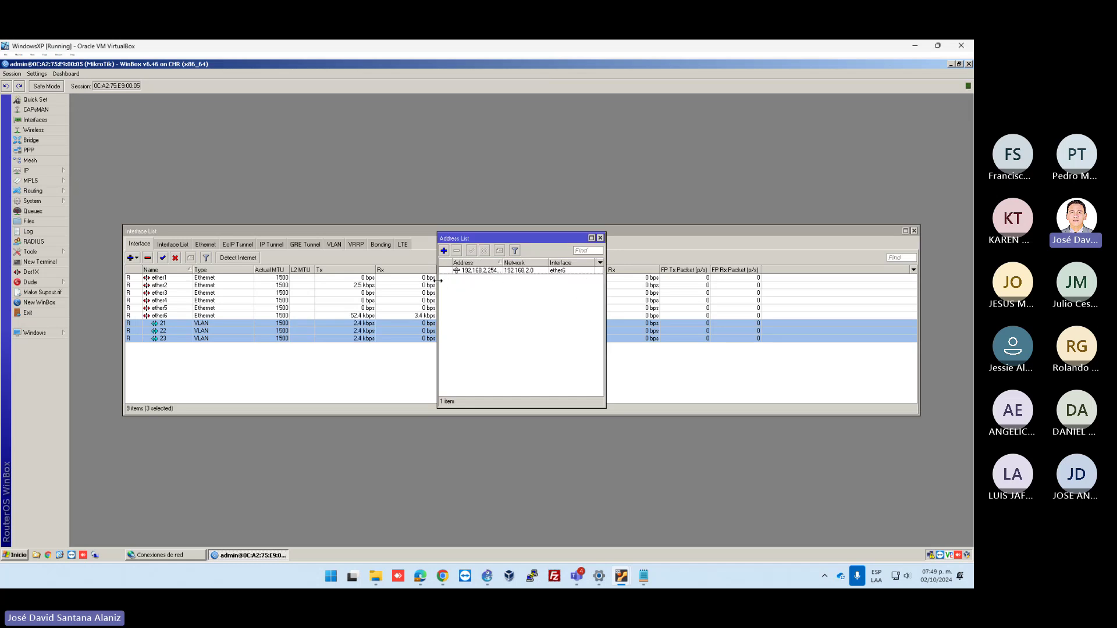
Copy that entry to add 192.168.21.254/24 on VLAN 21
left_click_drag(440, 281, 390, 281)
left_click_drag(453, 264, 463, 265)
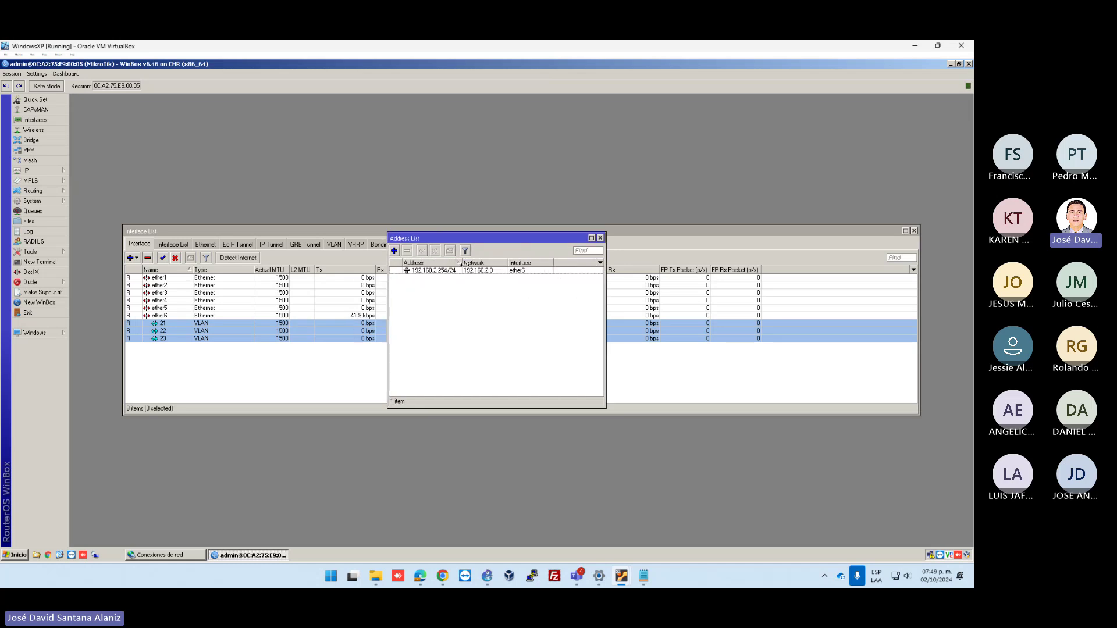
double_click(451, 271)
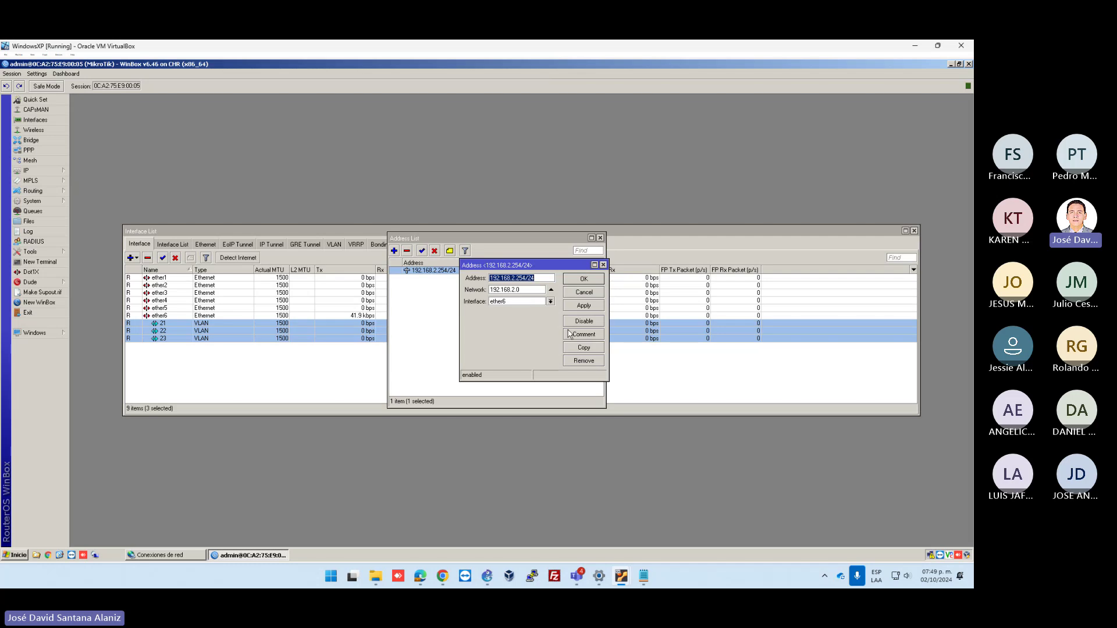
left_click(583, 347)
left_click(512, 312)
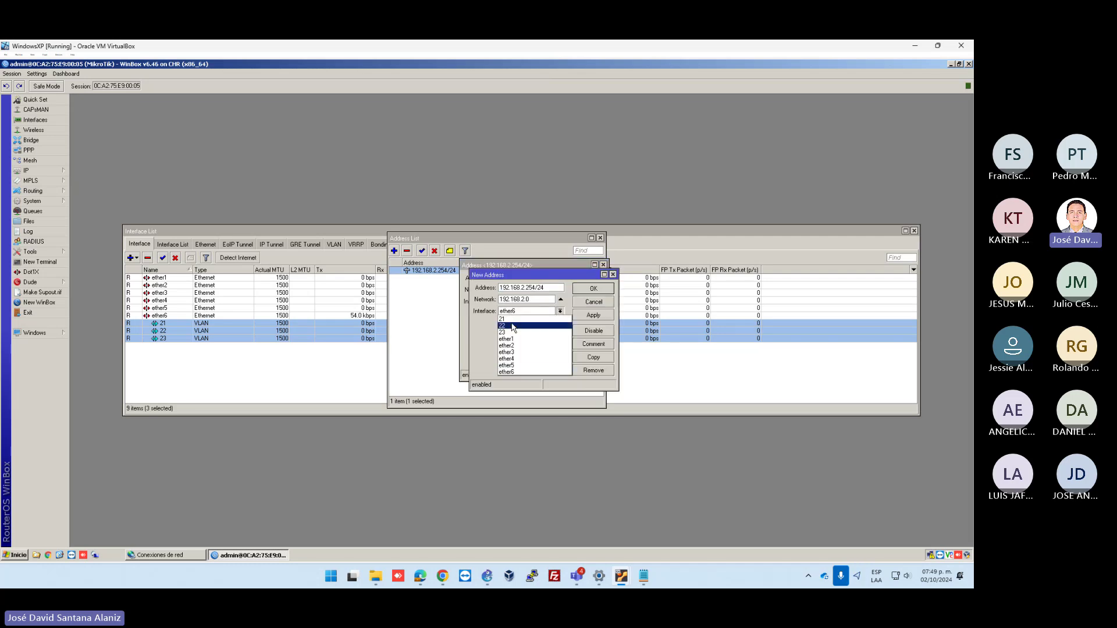
left_click(517, 319)
left_click(524, 287)
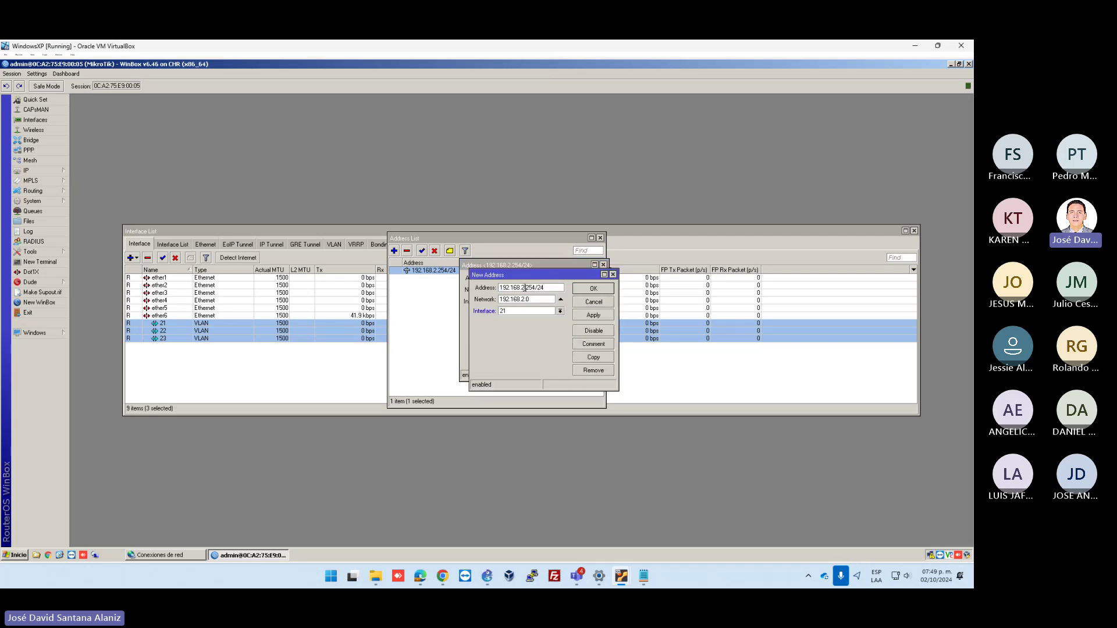
type("192.")
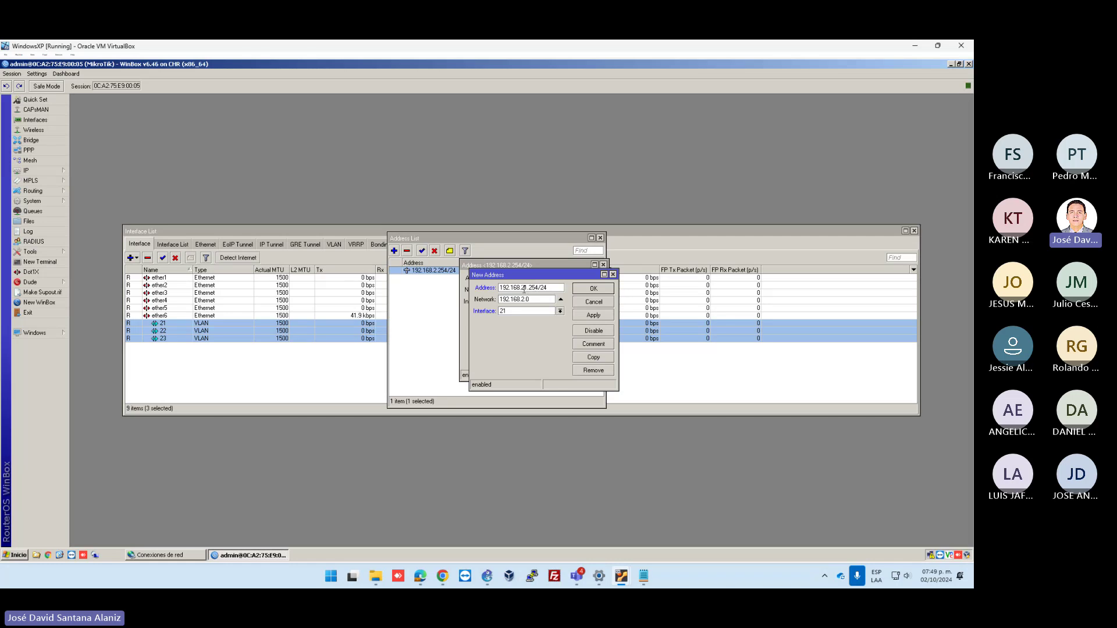
type("1")
left_click(593, 315)
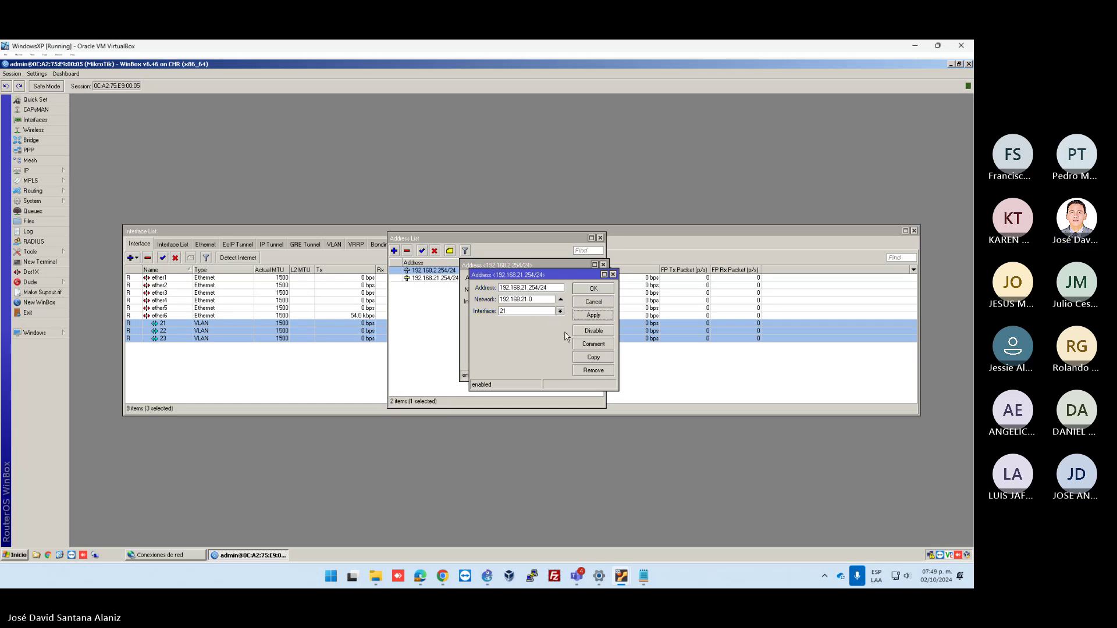
Copy again to add 192.168.22.254/24 with network 192.168.22.0 on VLAN 22
left_click(594, 357)
left_click(531, 320)
left_click(530, 326)
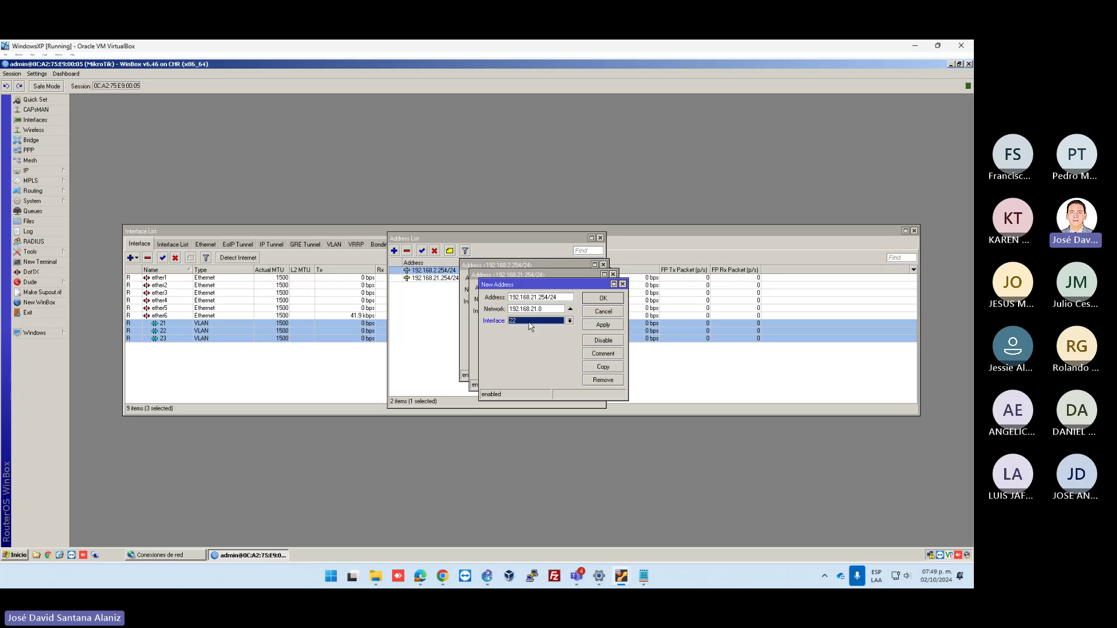
left_click(536, 309)
key("BackSpace")
type("2")
key("shift+Tab")
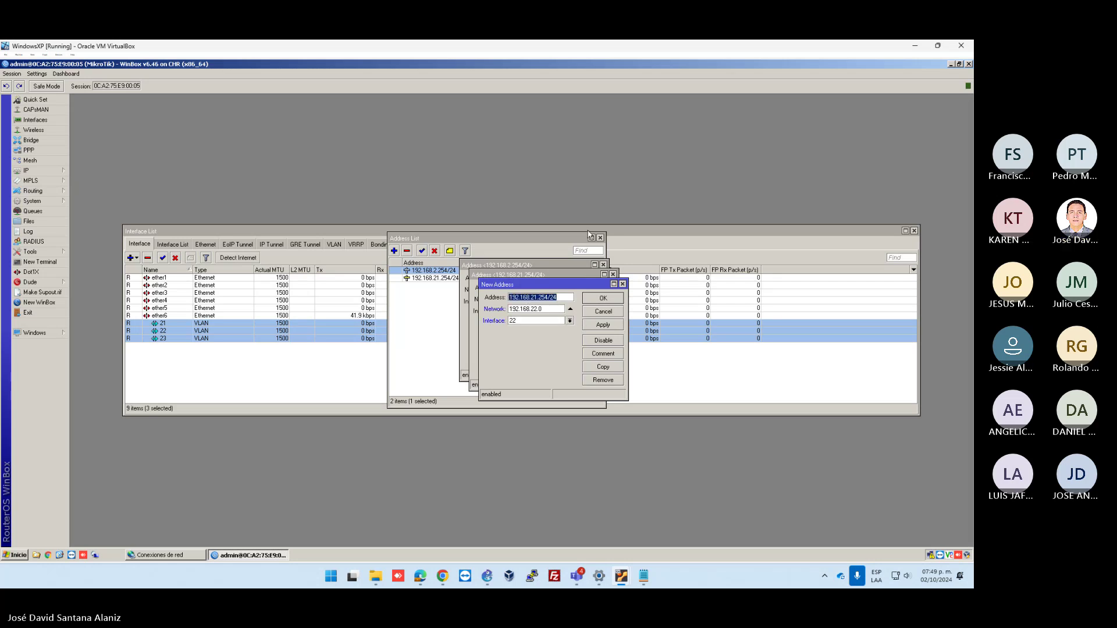
left_click(548, 297)
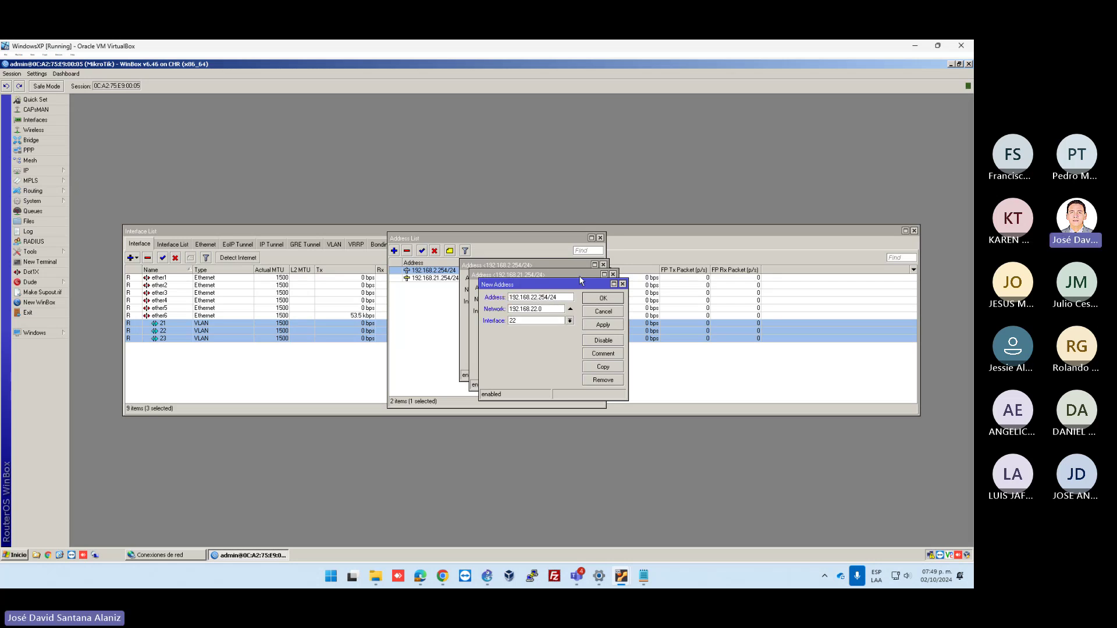
left_click(603, 325)
Copy again to add 192.168.23.254/24 with network 192.168.23.0 on VLAN 23
left_click(597, 369)
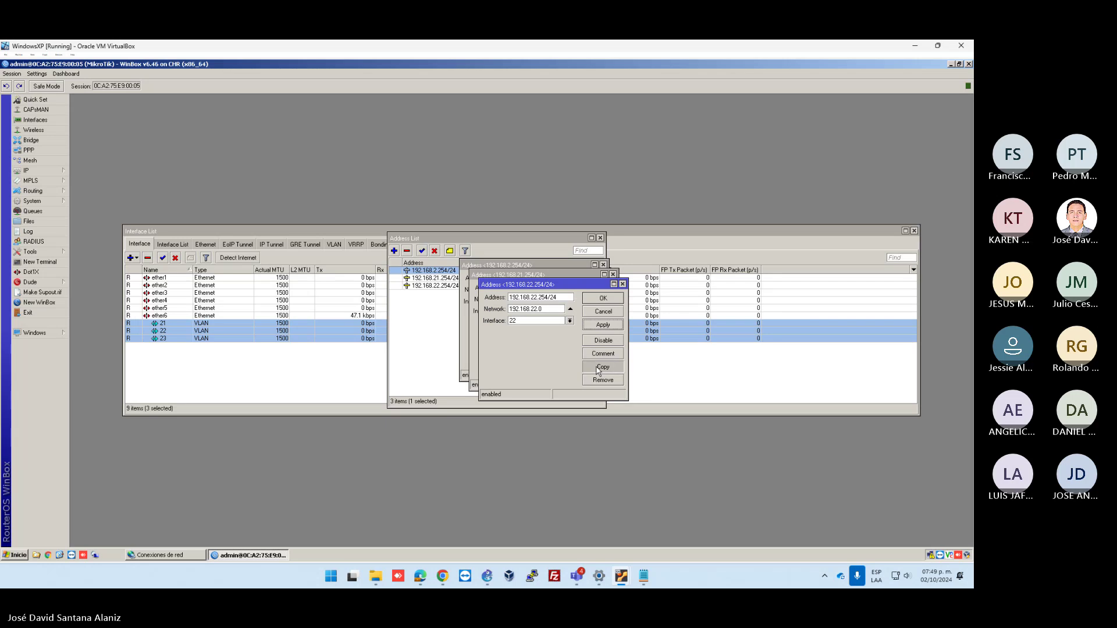
left_click(540, 330)
left_click(535, 350)
left_click(546, 308)
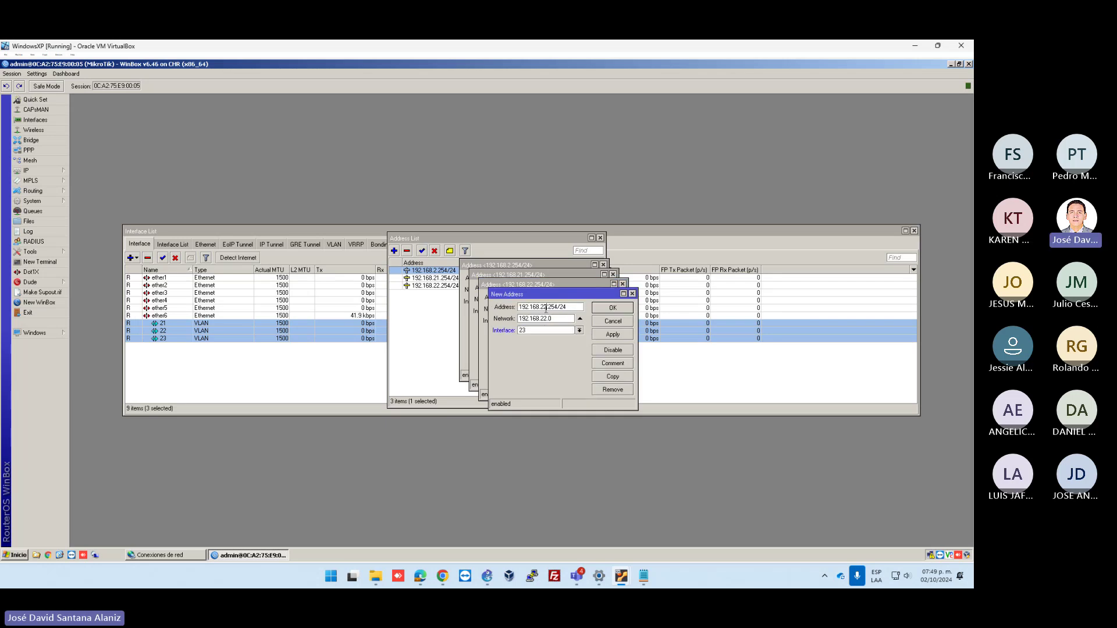
key("BackSpace")
type("3")
key("Tab")
key("BackSpace")
type("3")
left_click(613, 307)
Close the open address entries and enlarge the address list to show network and interface columns
left_click(601, 298)
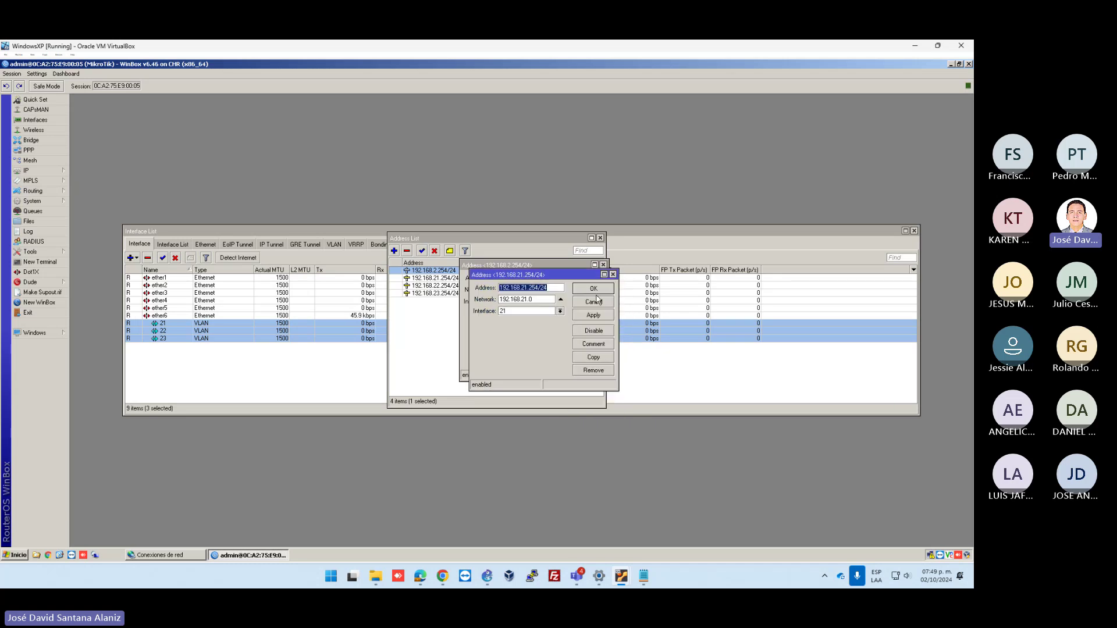
left_click(581, 287)
left_click(581, 284)
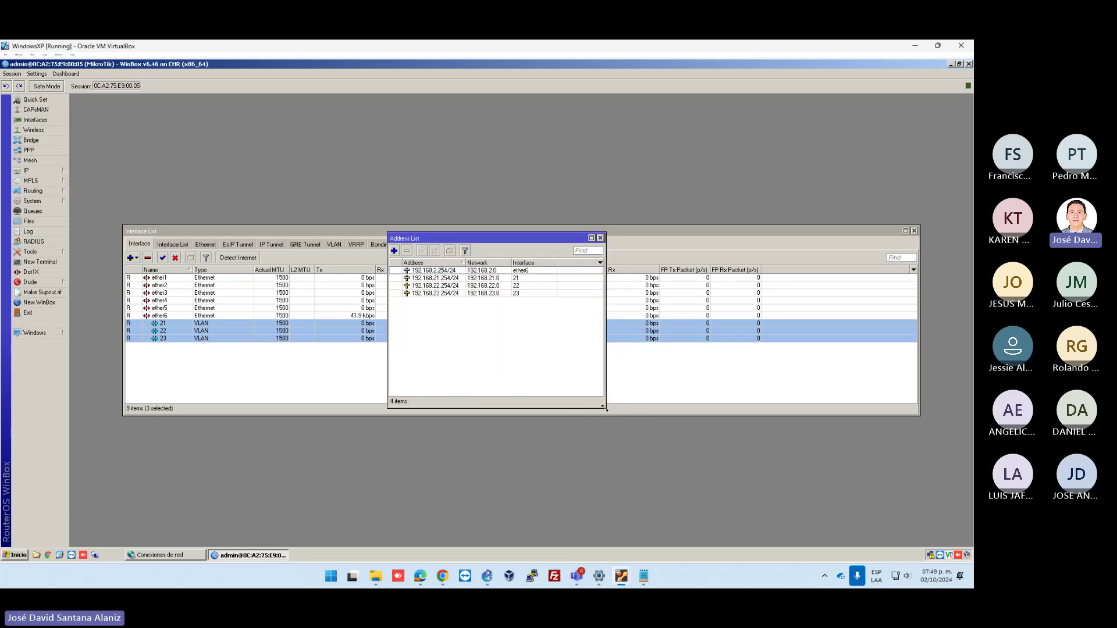
left_click_drag(605, 408, 630, 418)
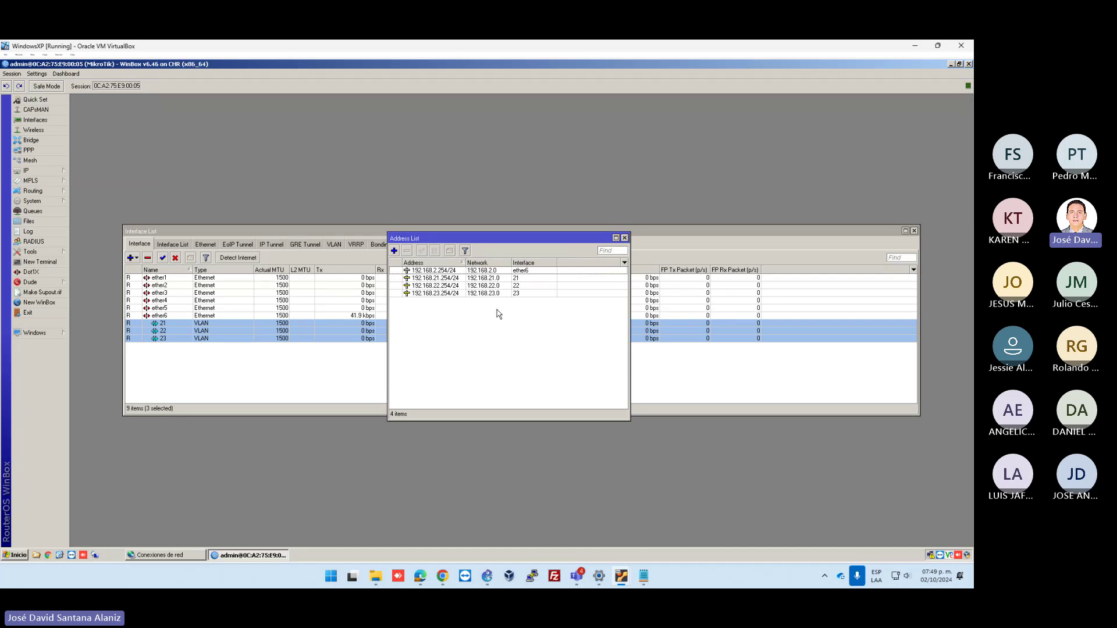
Add 10.1.1.2/24 with network 10.1.1.0 on ether1, then open a New Terminal
left_click(395, 252)
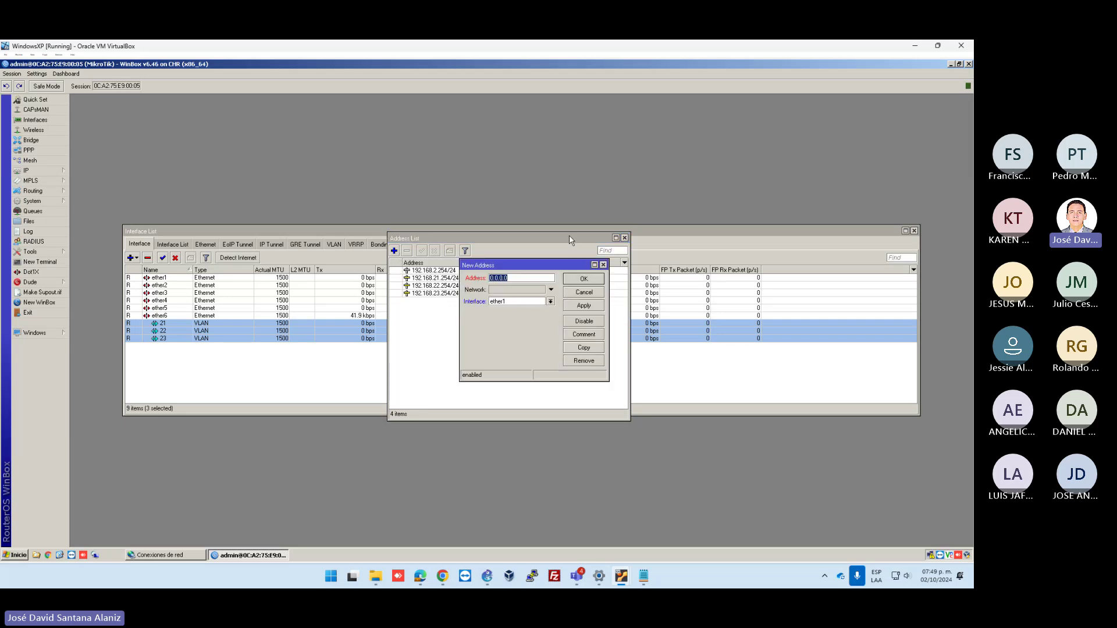
type("10.1.1.2")
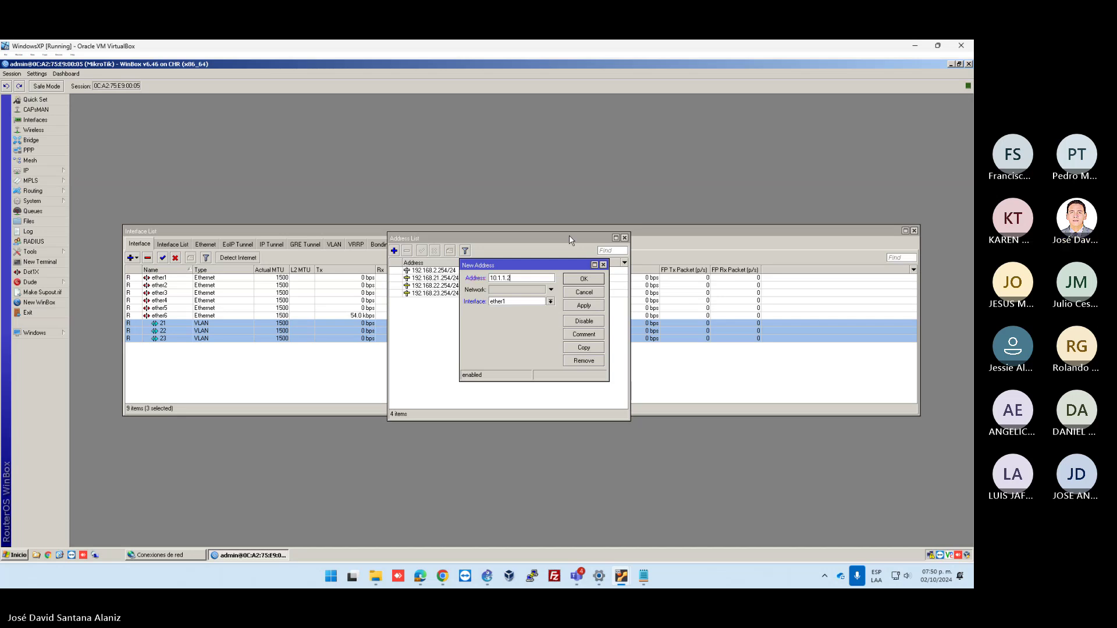
type("/24")
left_click(551, 290)
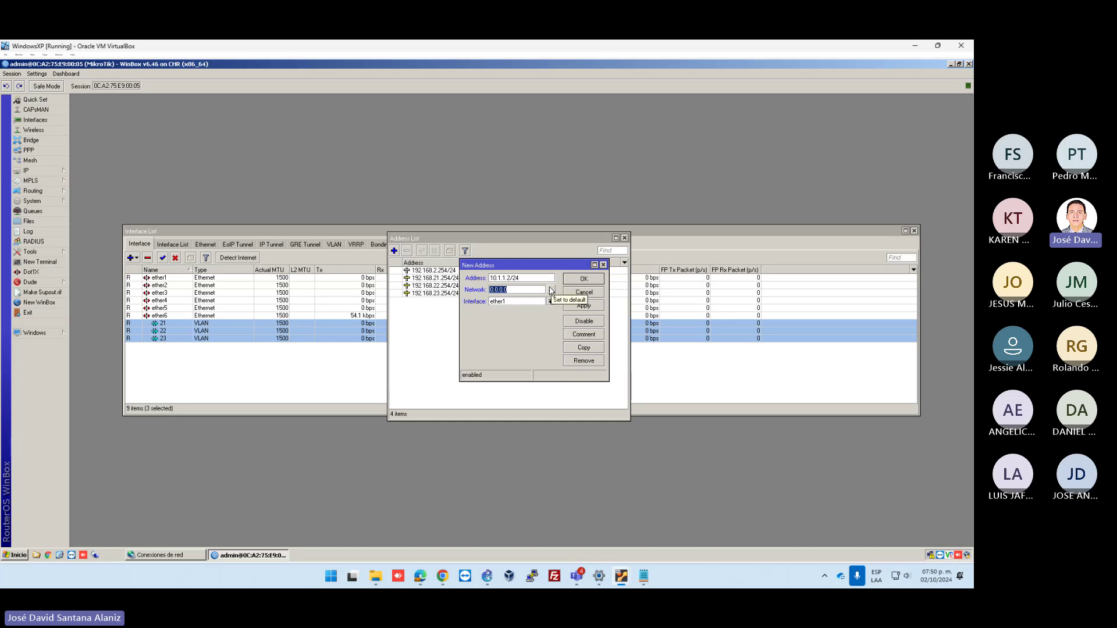
type("192.16")
key("BackSpace")
key("BackSpace")
key("BackSpace")
key("BackSpace")
key("BackSpace")
type("10.1.1.0")
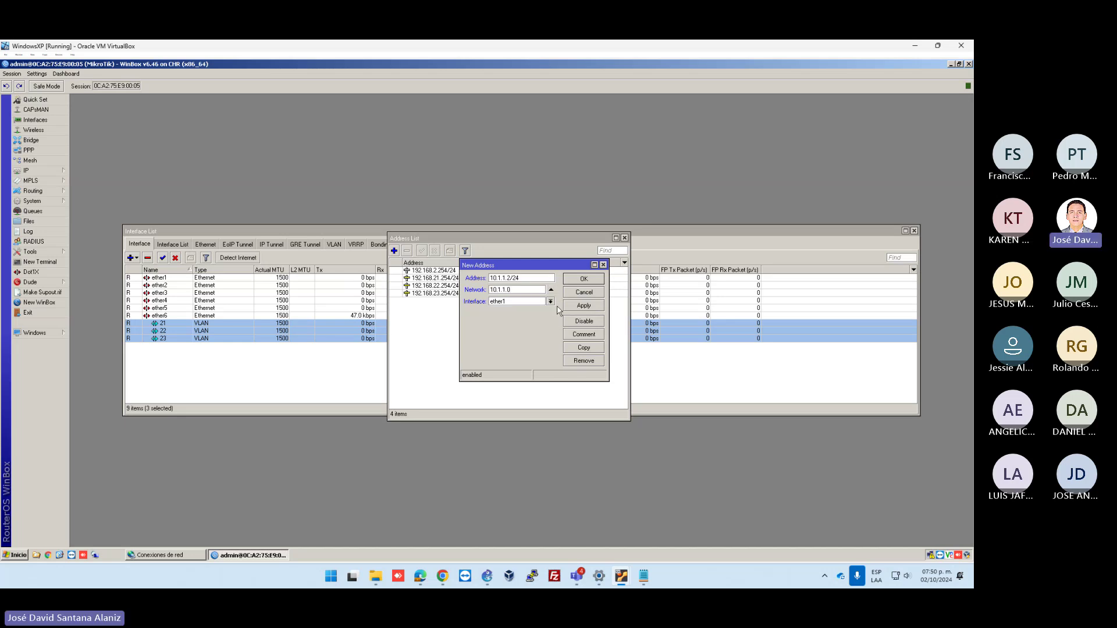
left_click(582, 307)
left_click(580, 283)
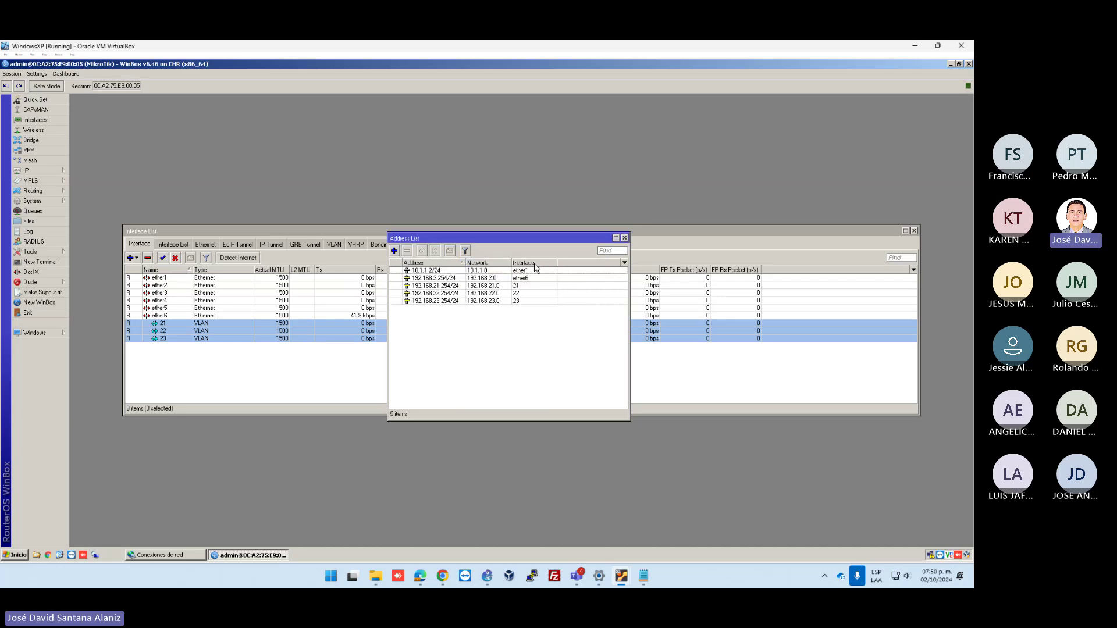
left_click(40, 262)
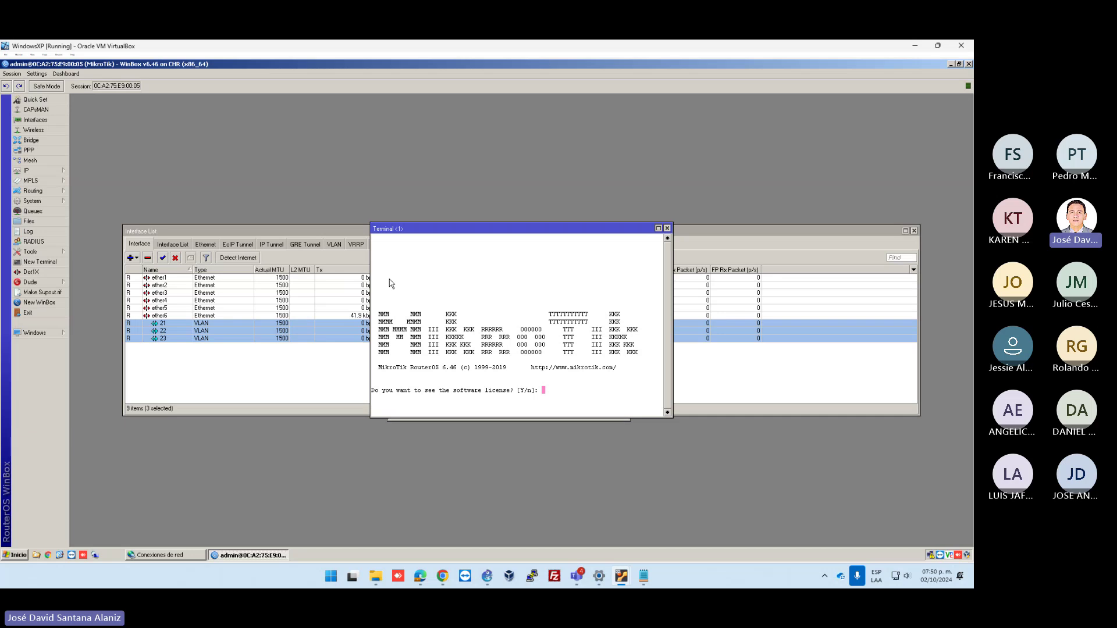
Dismiss the terminal's license prompt and move the terminal above the address list
key("y")
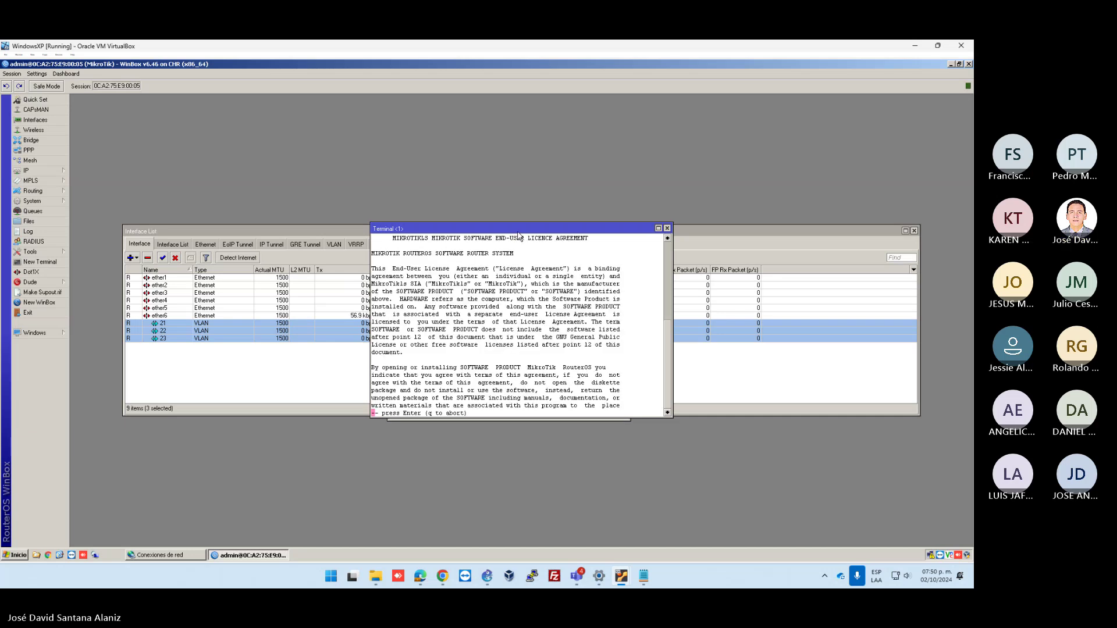
key("q")
key("Return")
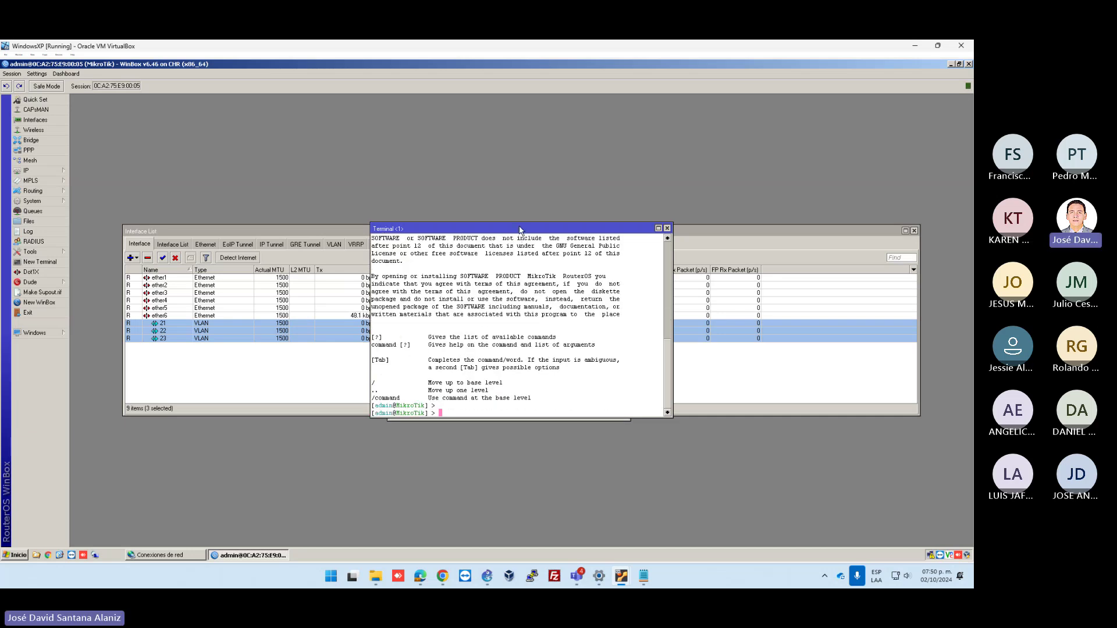
left_click_drag(519, 228, 567, 101)
Ping 10.1.1.1 from the terminal, which fails, and return to GNS3
type("pin")
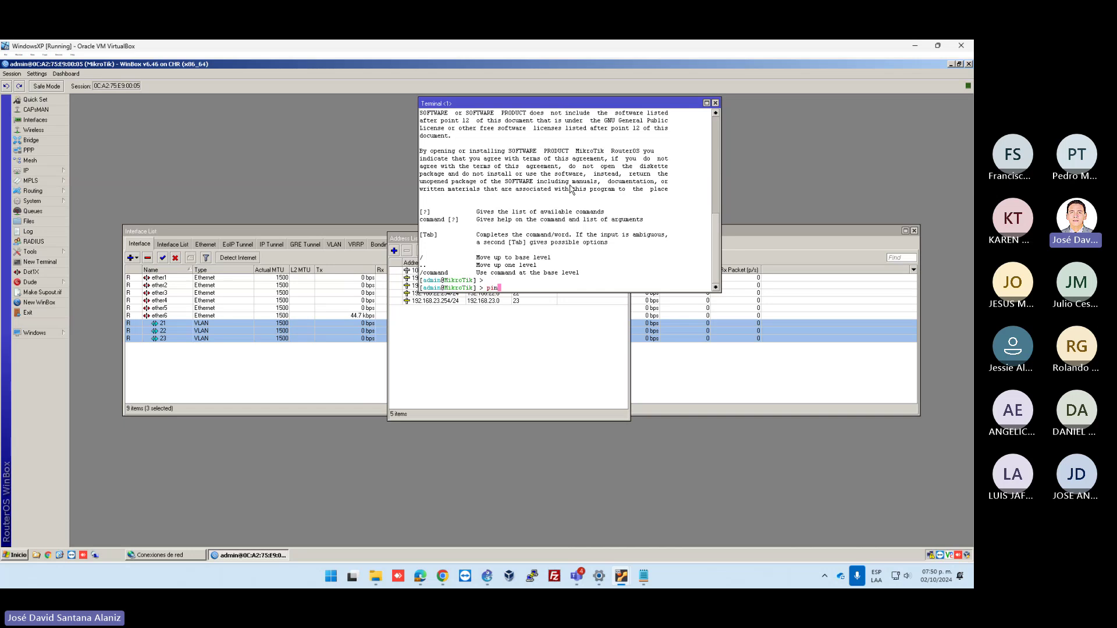
type("g 10.1.1.1")
key("Return")
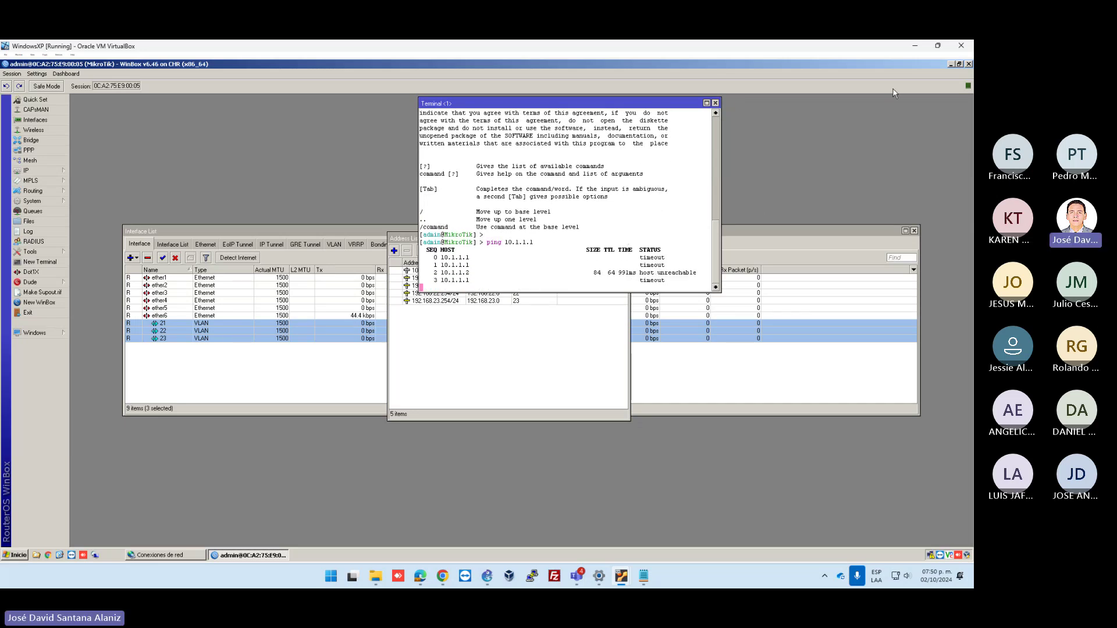
key("alt+Tab")
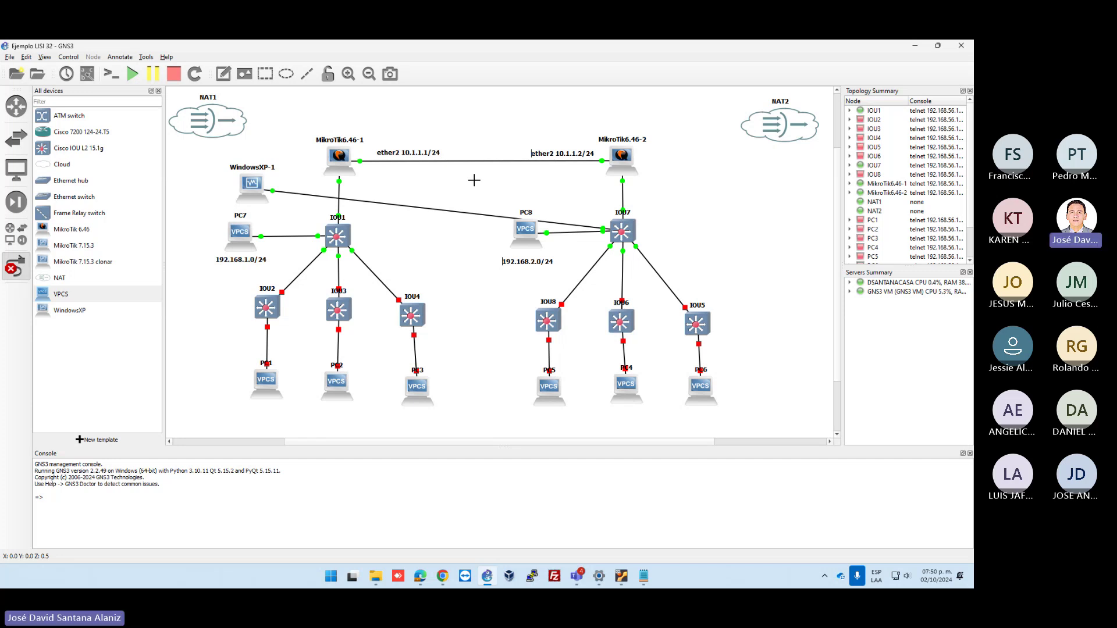
key("Escape")
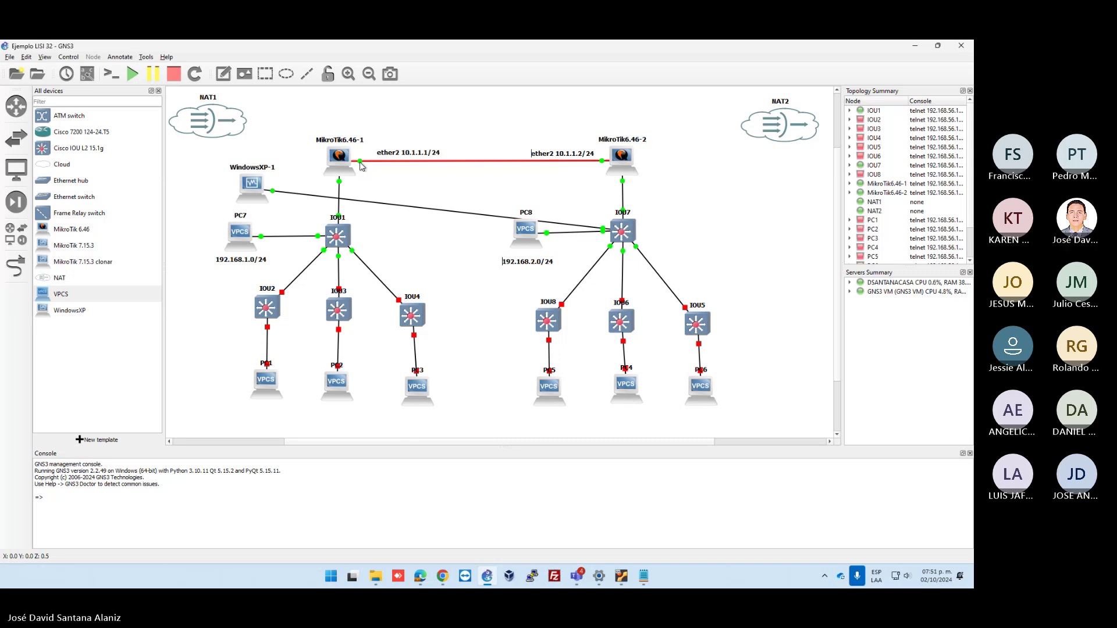
mouse_move(622, 576)
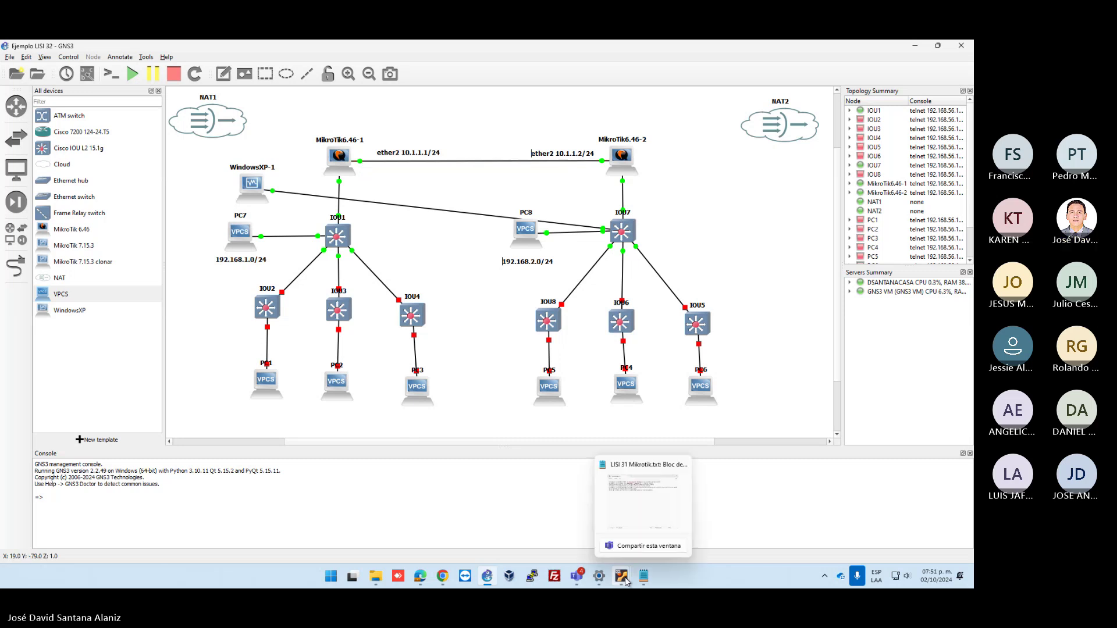
Stop the ping with Ctrl+C, select the 10.1.1.2/24 entry, close the terminal and return to GNS3
left_click(669, 483)
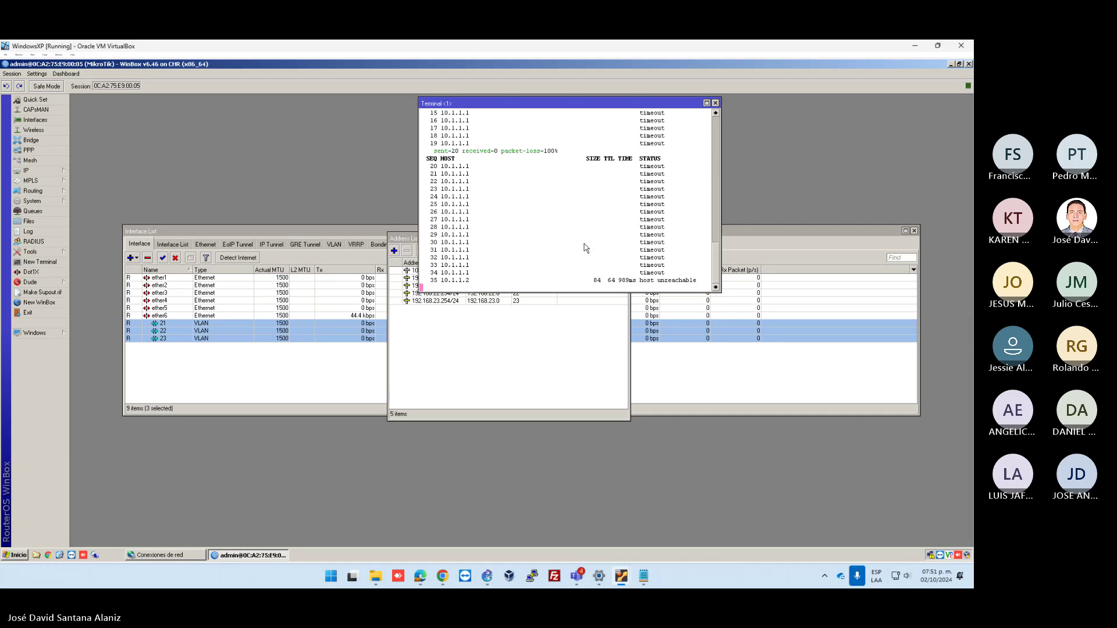
key("ctrl+c")
key("Return")
key("Return")
key("Return")
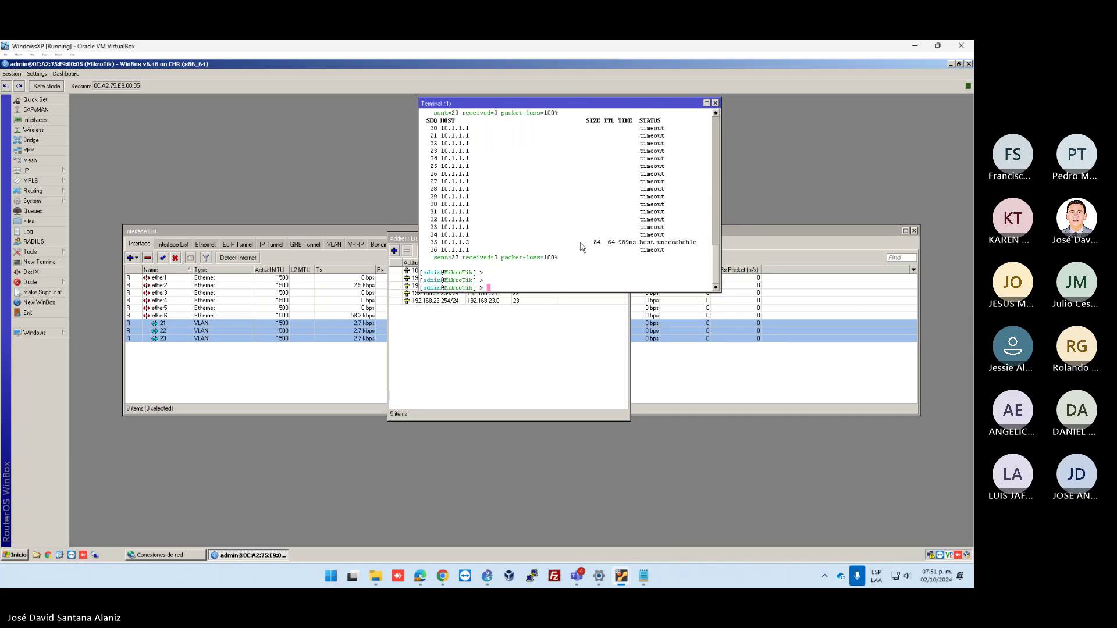
left_click(475, 346)
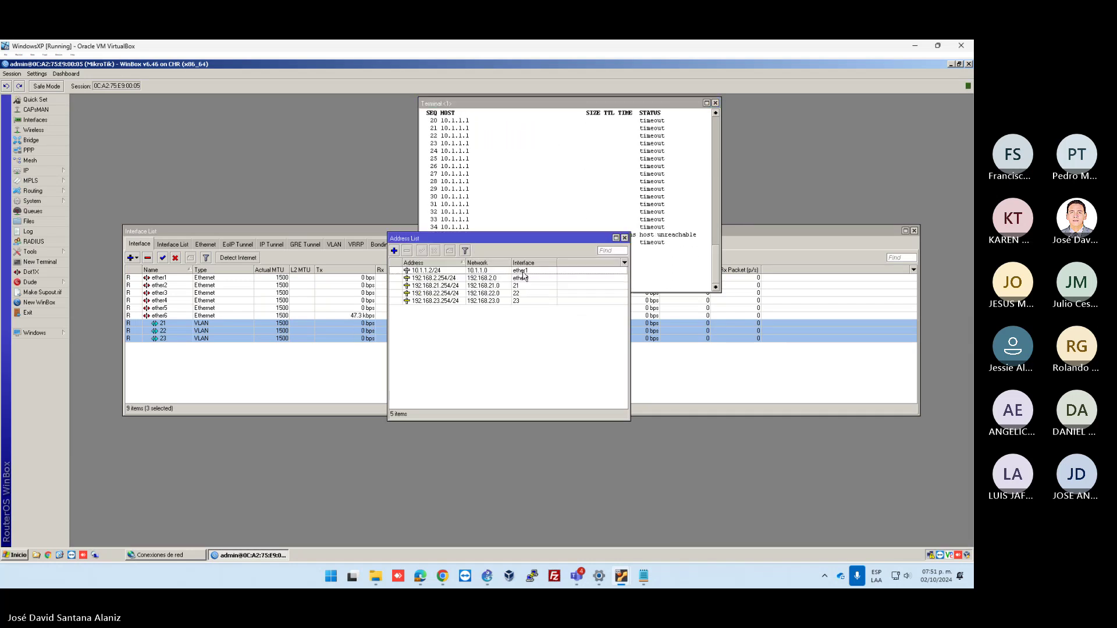
left_click(433, 271)
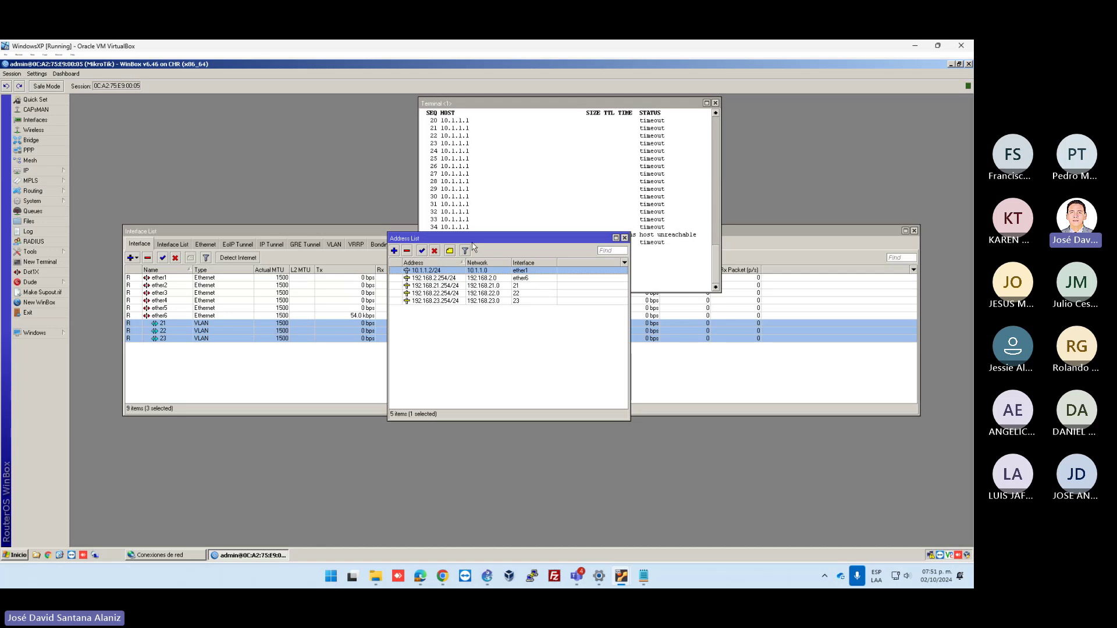
left_click_drag(478, 243, 307, 323)
left_click(715, 103)
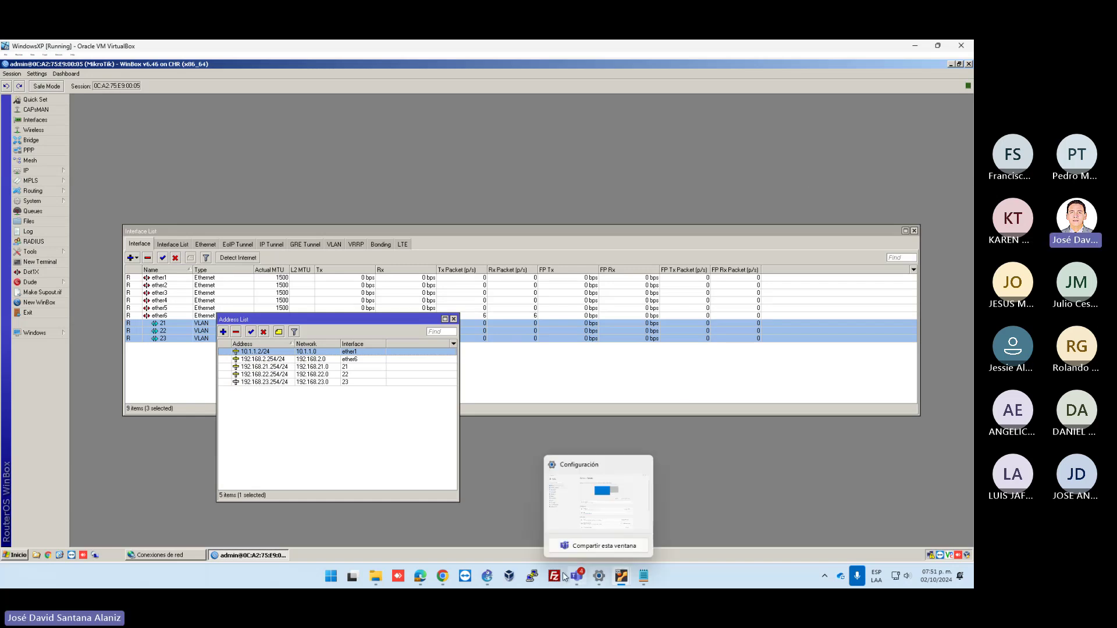
left_click(487, 576)
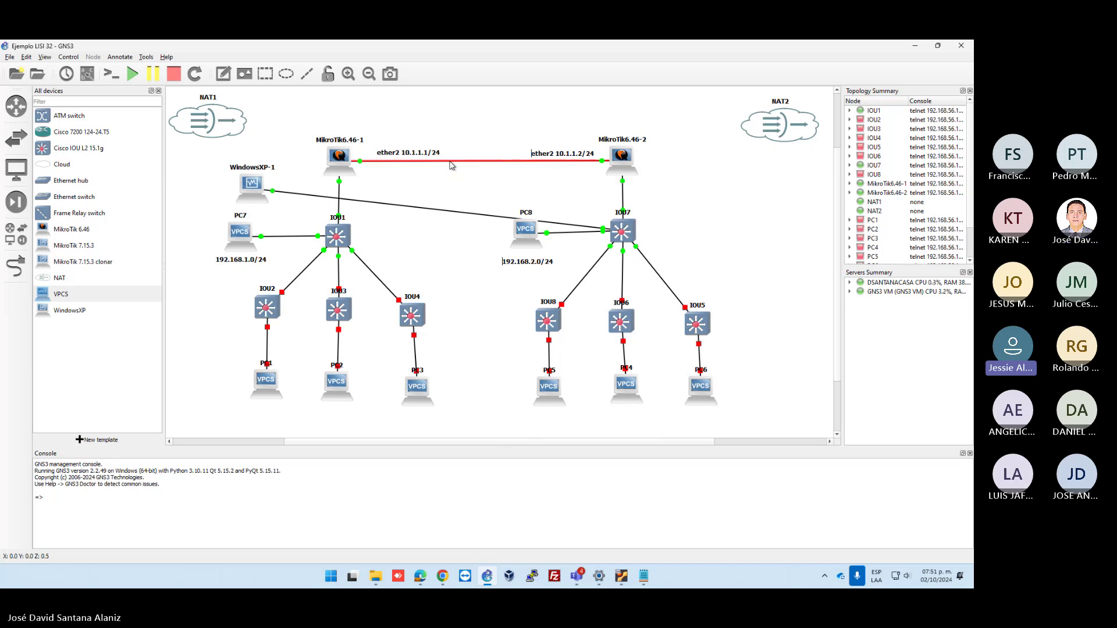
Delete and redraw the MikroTik6.46-1 to MikroTik6.46-2 link, then open MikroTik6.46-2's console
key("Delete")
left_click(16, 266)
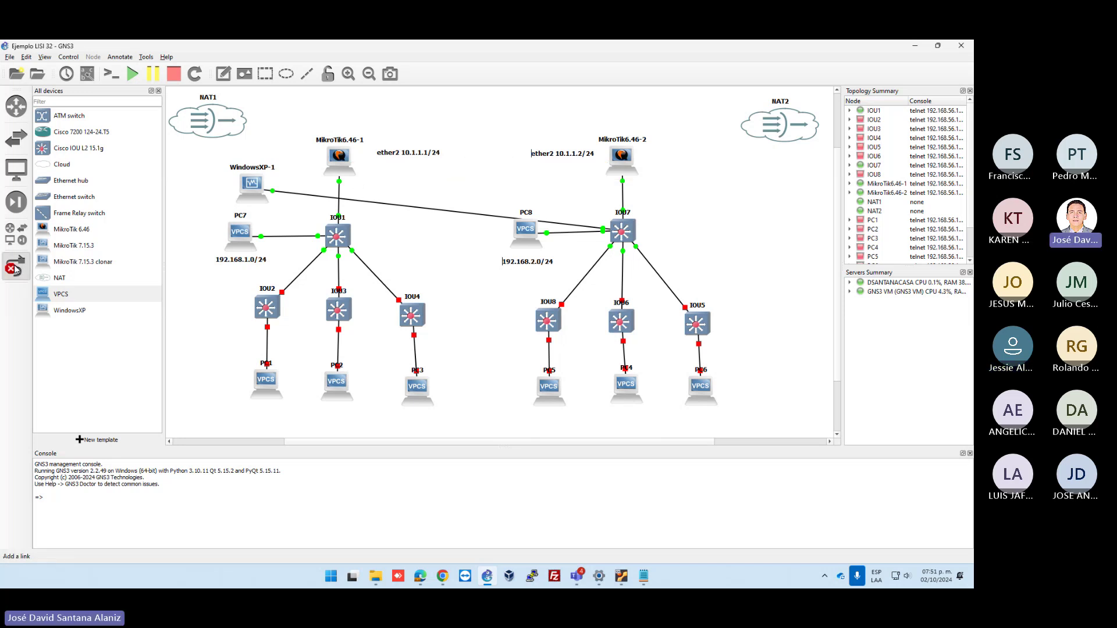
left_click(347, 158)
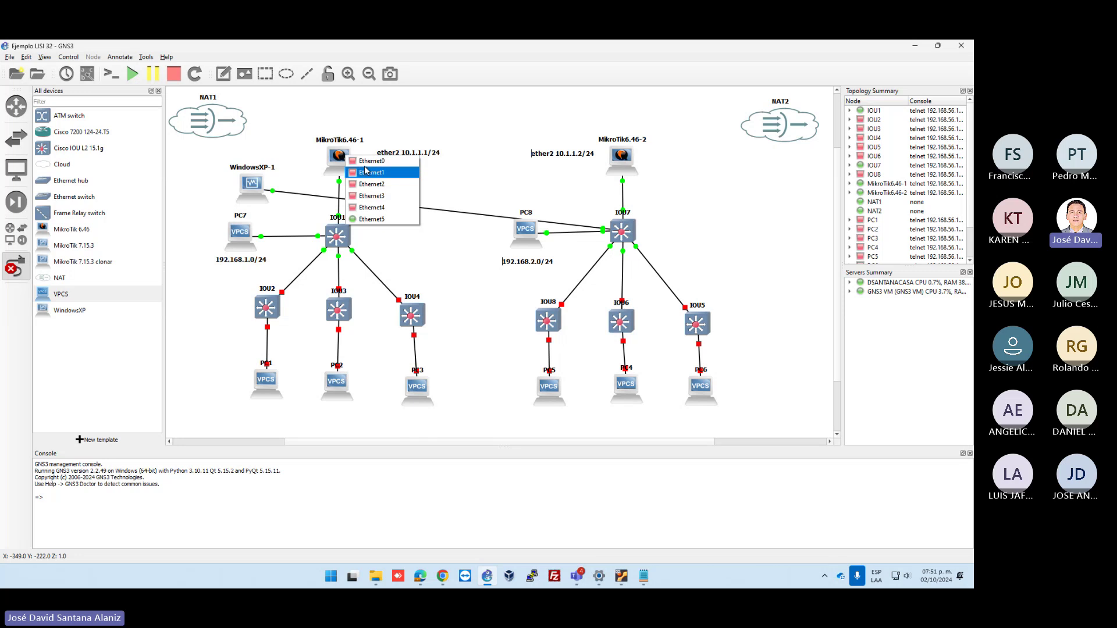
left_click(366, 172)
left_click(621, 157)
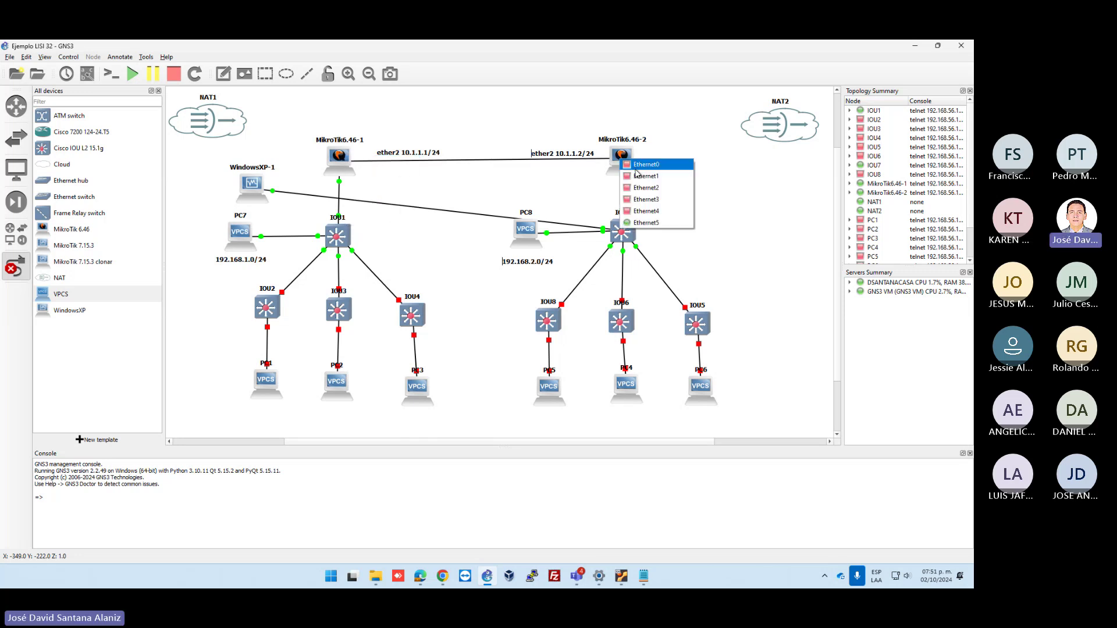
left_click(639, 171)
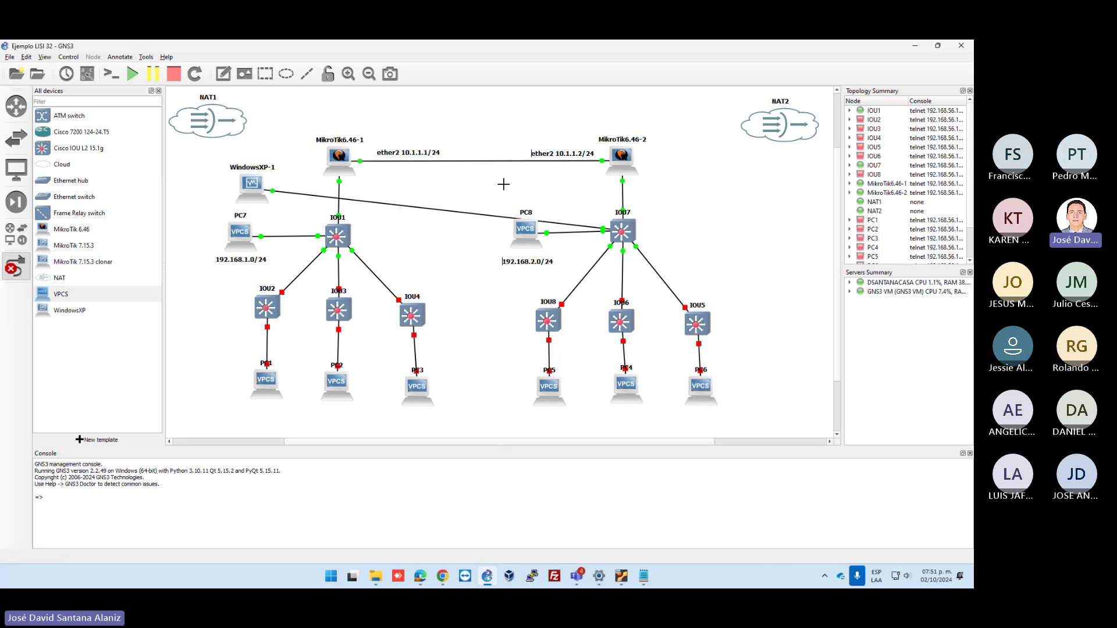
right_click(631, 161)
left_click(646, 169)
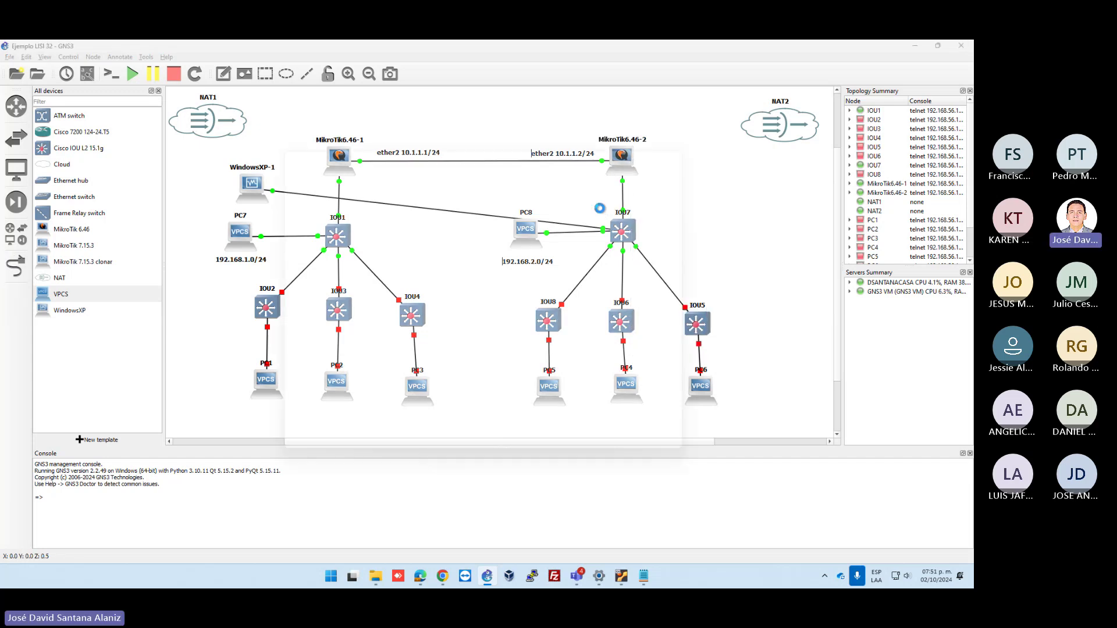
Log in to MikroTik6.46-2 as admin and run ping 10.1.1.1, getting timeouts
left_click_drag(521, 144, 659, 169)
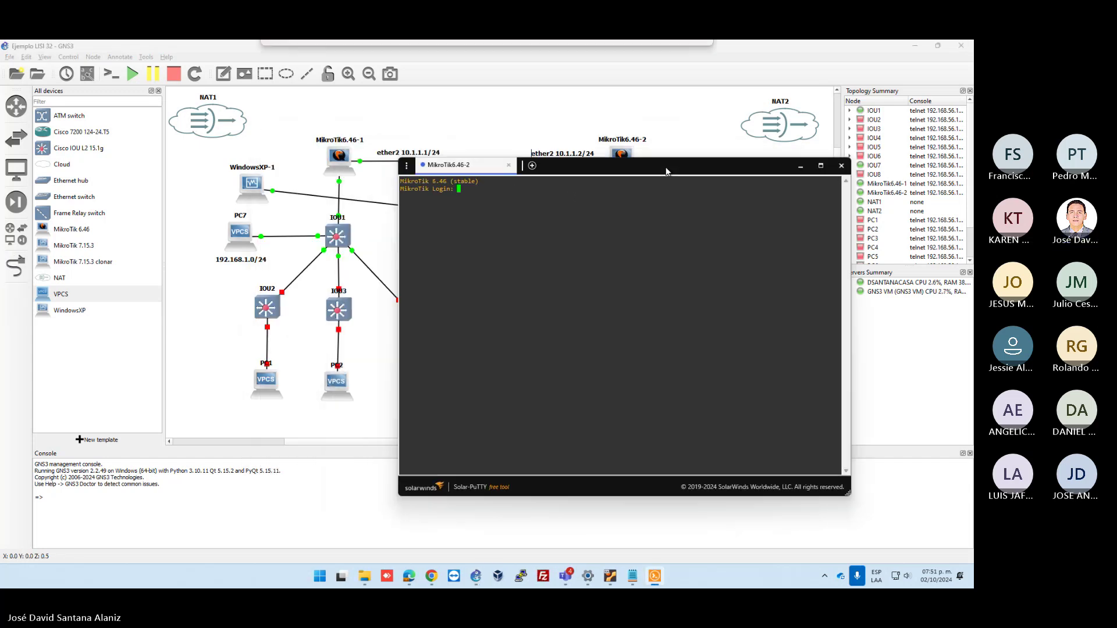
type("admin")
key("Return")
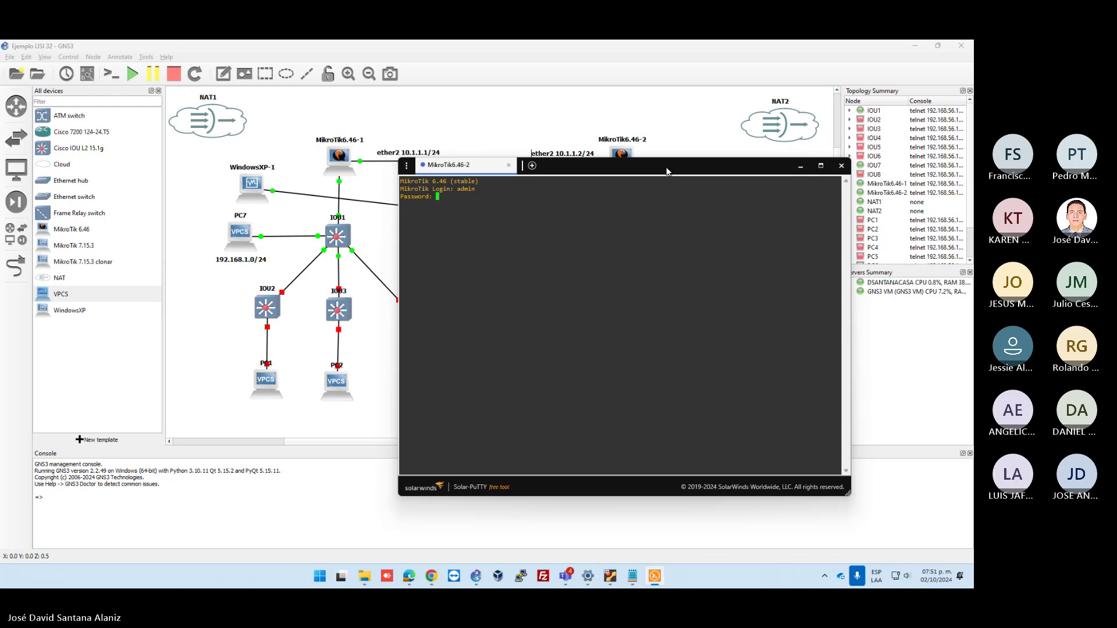
key("Return")
key("Return")
key("Return")
key("Return")
key("Return")
key("Return")
type("ping ")
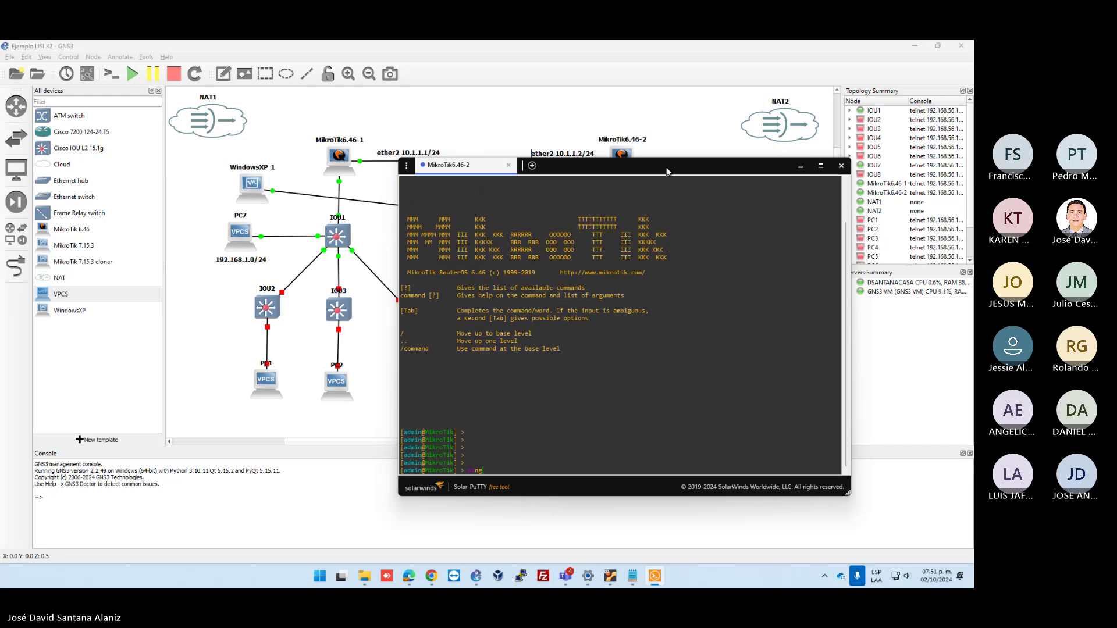
type("10.1.1.1")
key("Return")
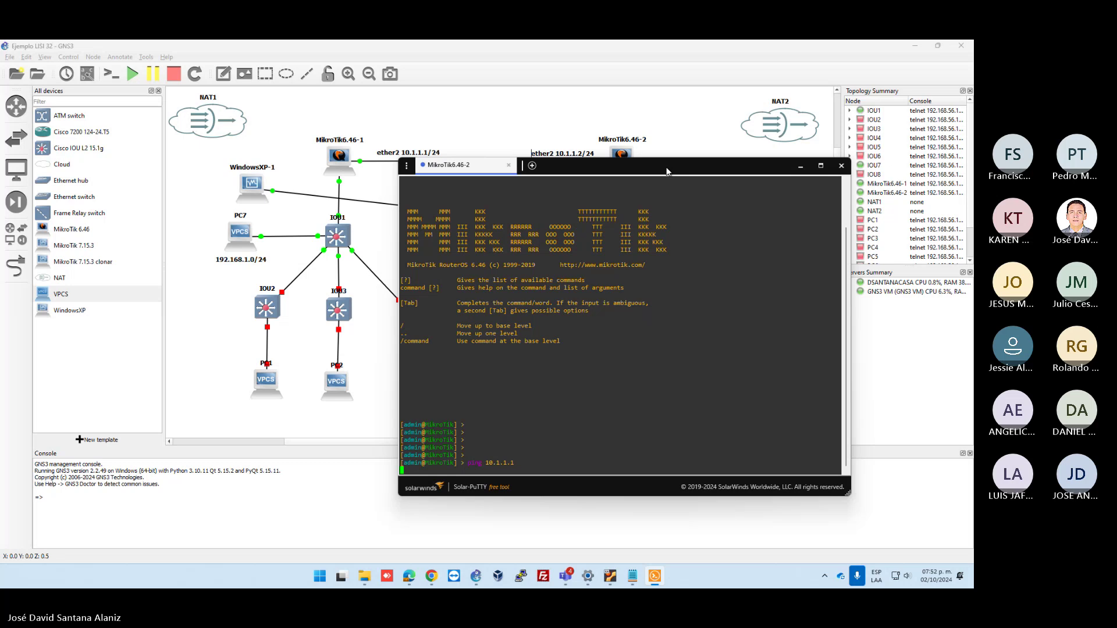
left_click_drag(671, 163, 786, 85)
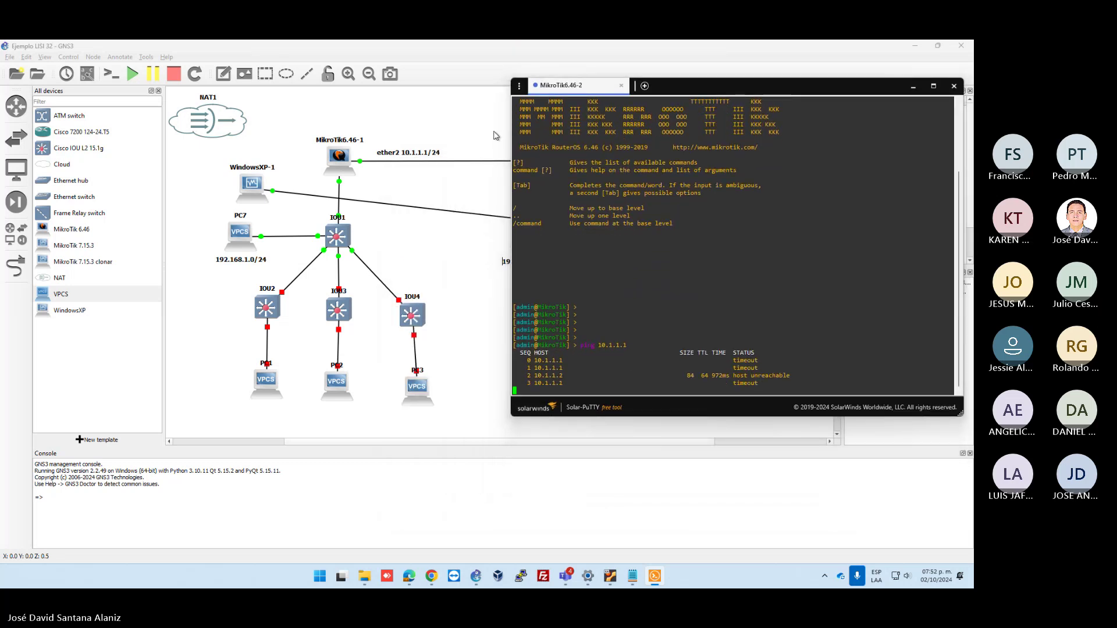
left_click(434, 128)
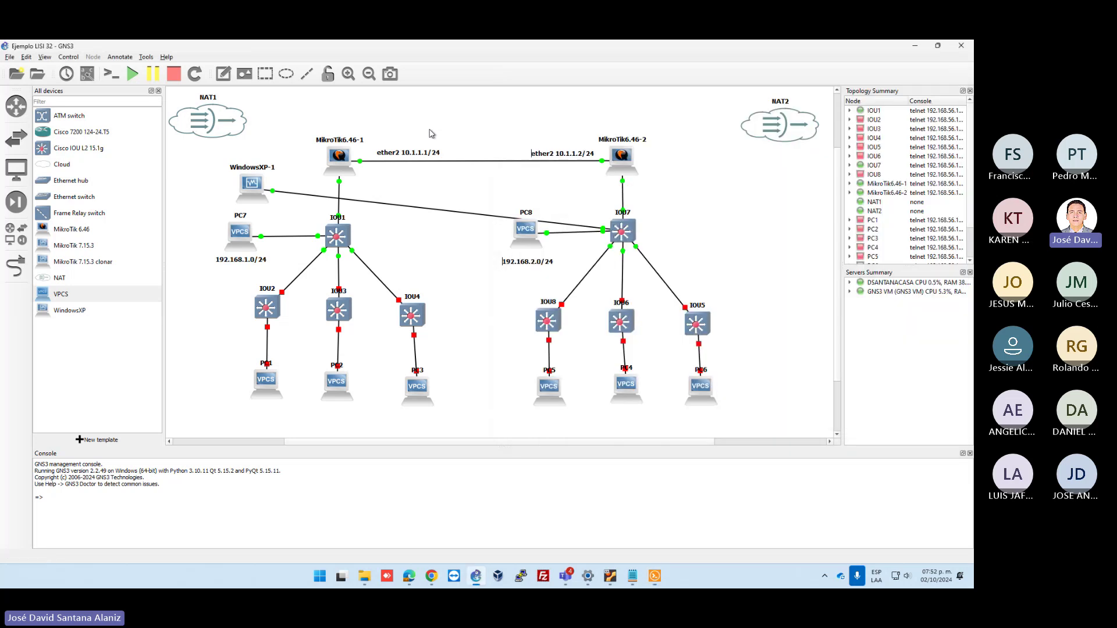
Open MikroTik6.46-1's console, log in as admin and run ip address print
right_click(343, 156)
left_click(356, 175)
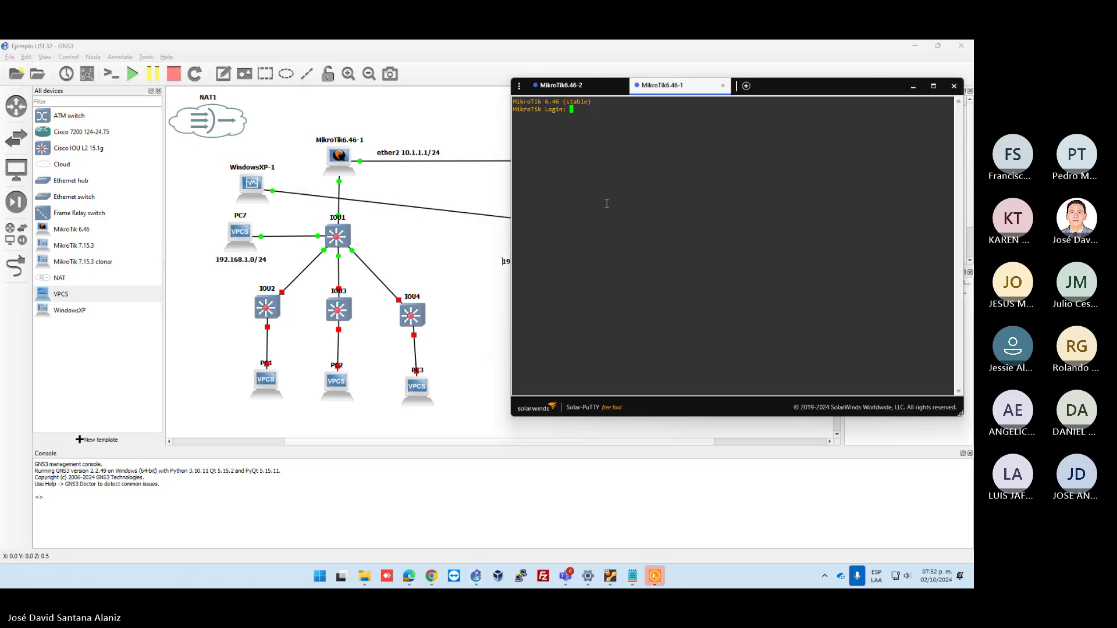
type("admin")
key("Return")
key("Return")
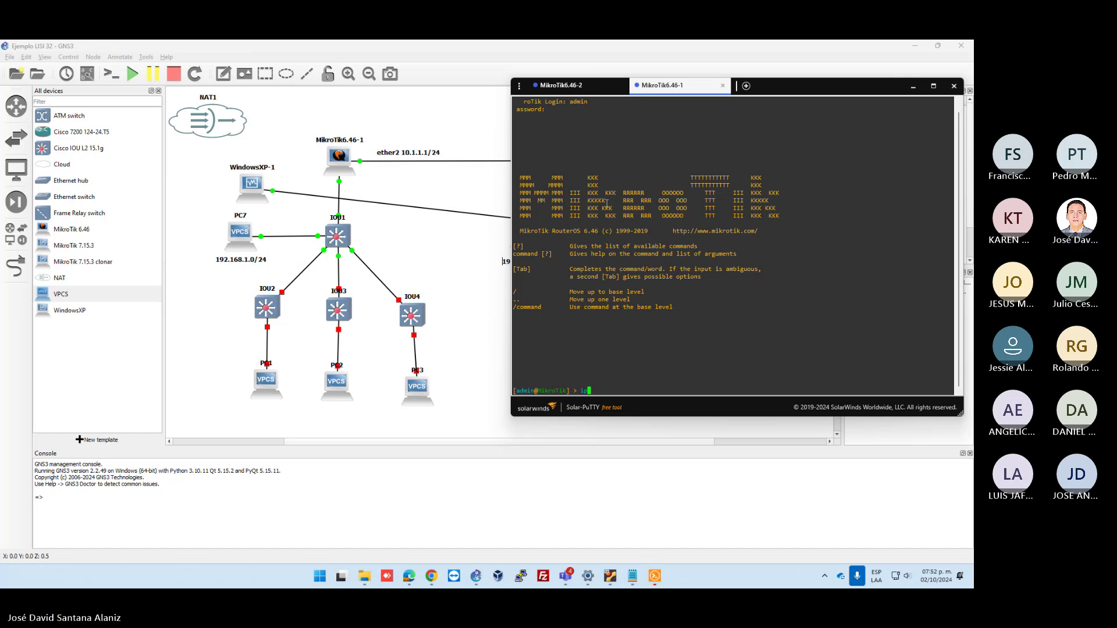
type("ip address prin")
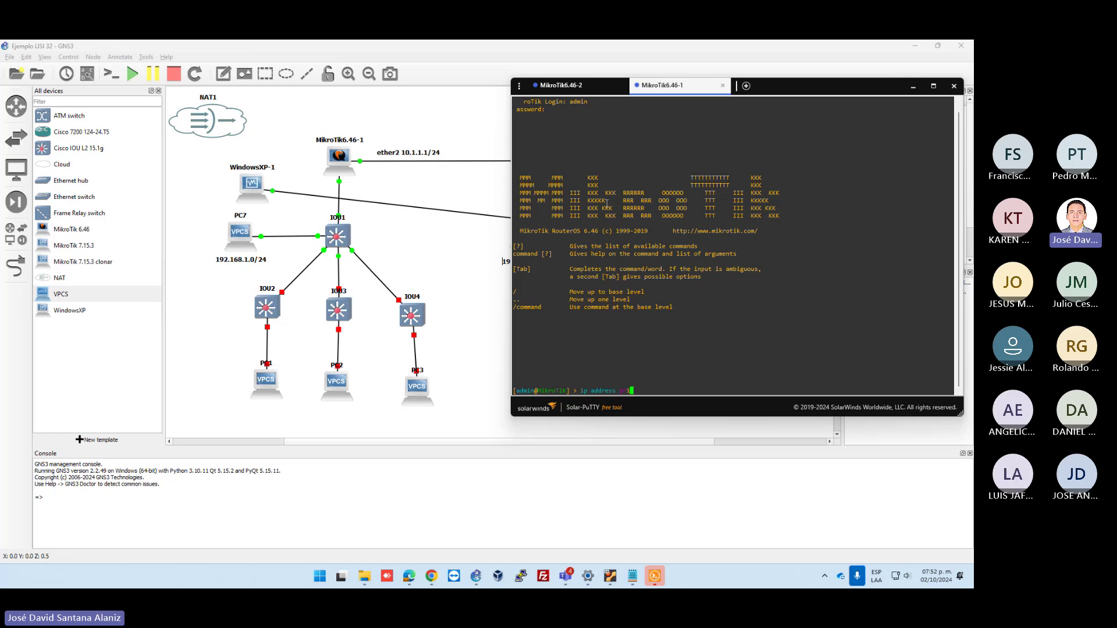
type("t")
key("Return")
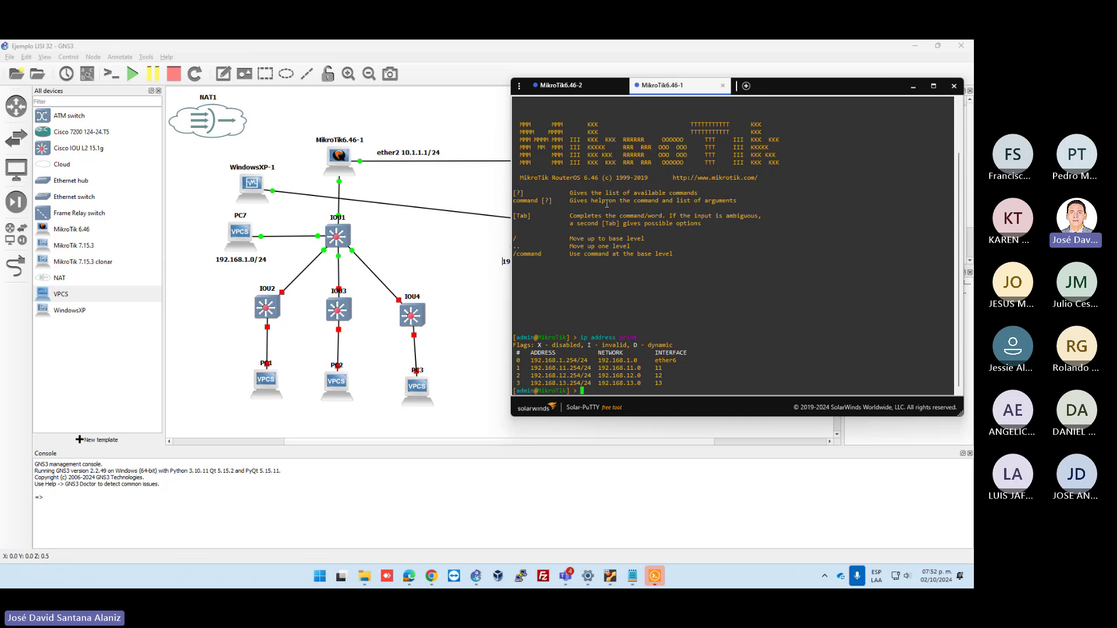
Add address 10.1.1.1/24, network 10.1.1.0, on ether1, then check MikroTik6.46-2's ping
type("ip address")
key("Return")
type("add")
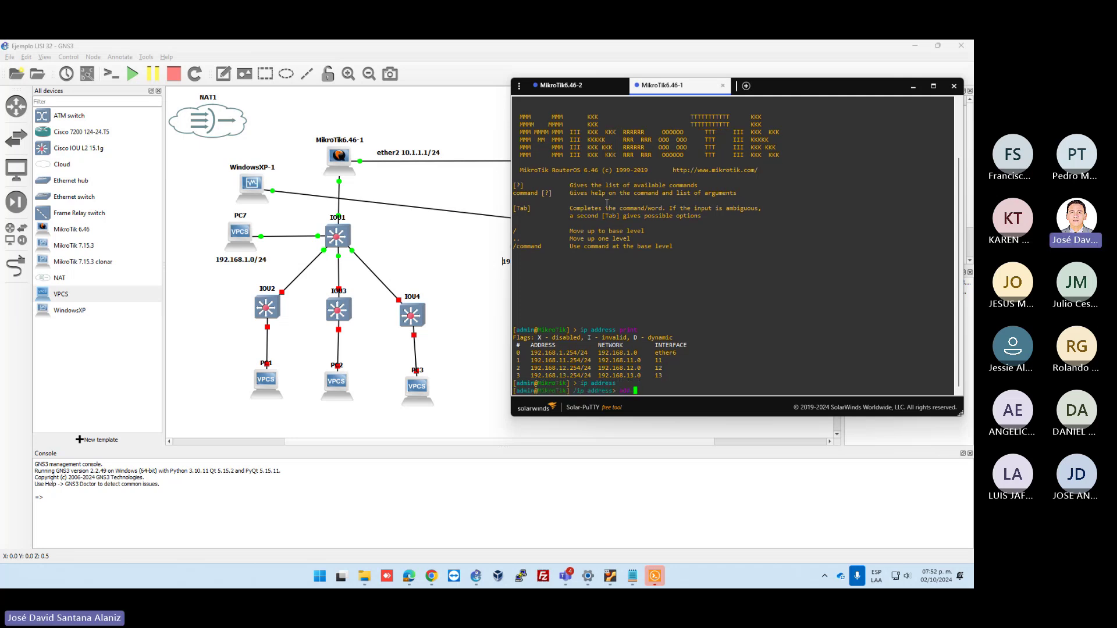
type(" address=10.1.1.1/24 network=10.1.1.")
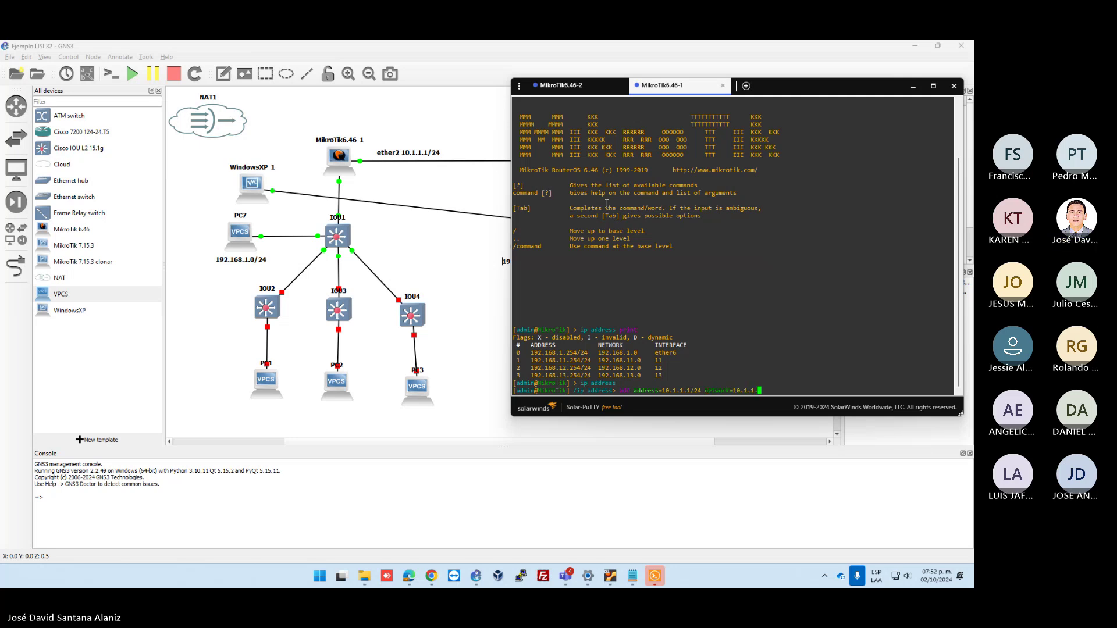
type("0 ")
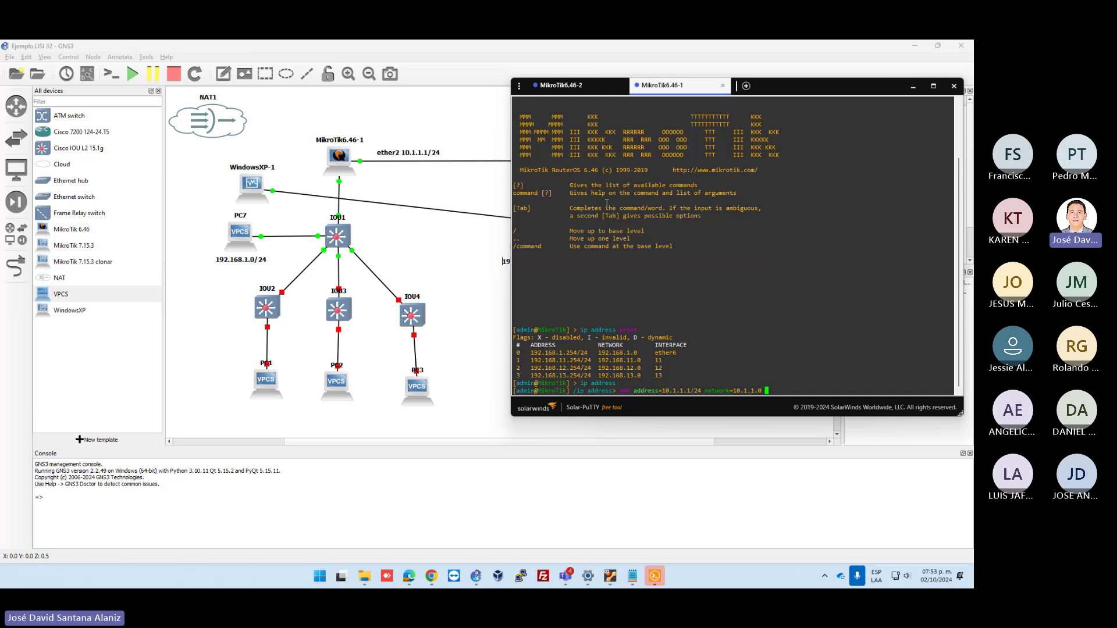
type("interface=ether1")
key("Return")
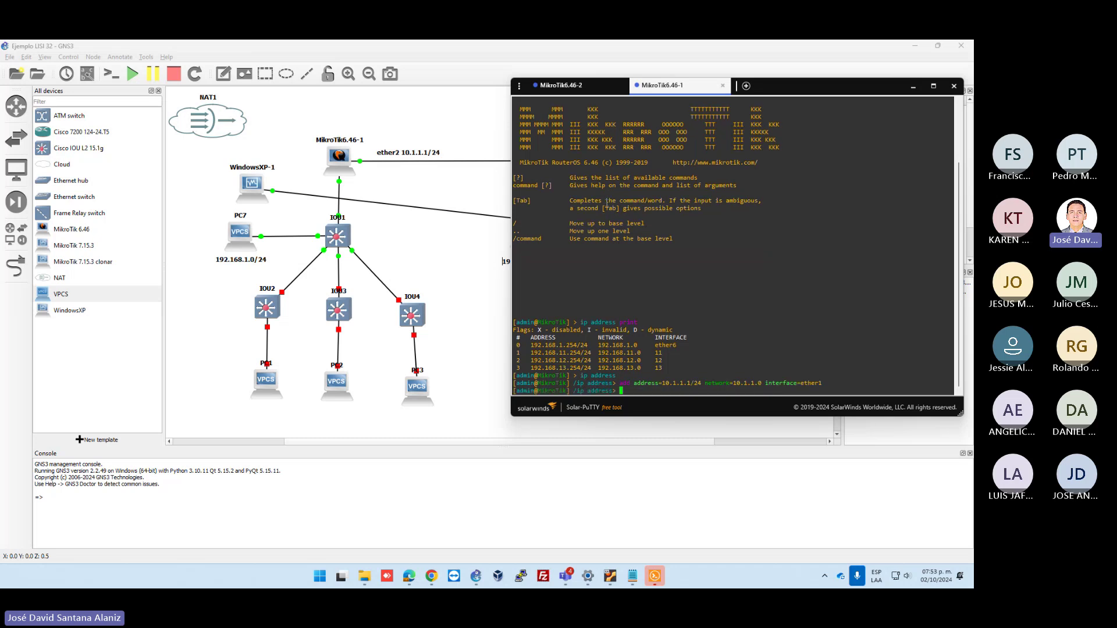
type("..")
key("Return")
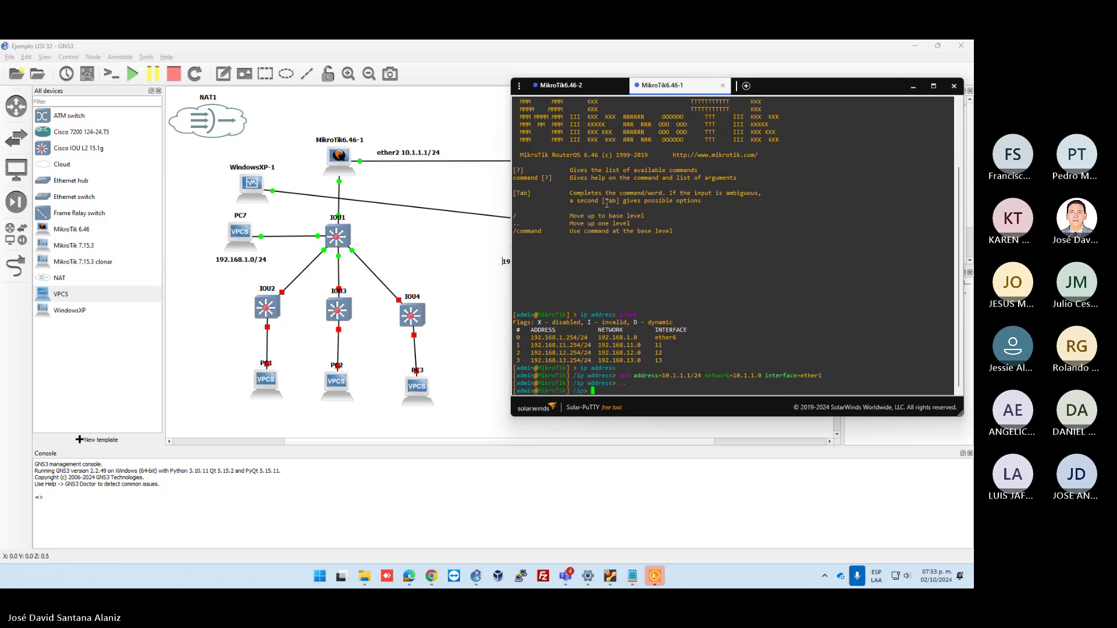
type("..")
key("Return")
left_click(569, 88)
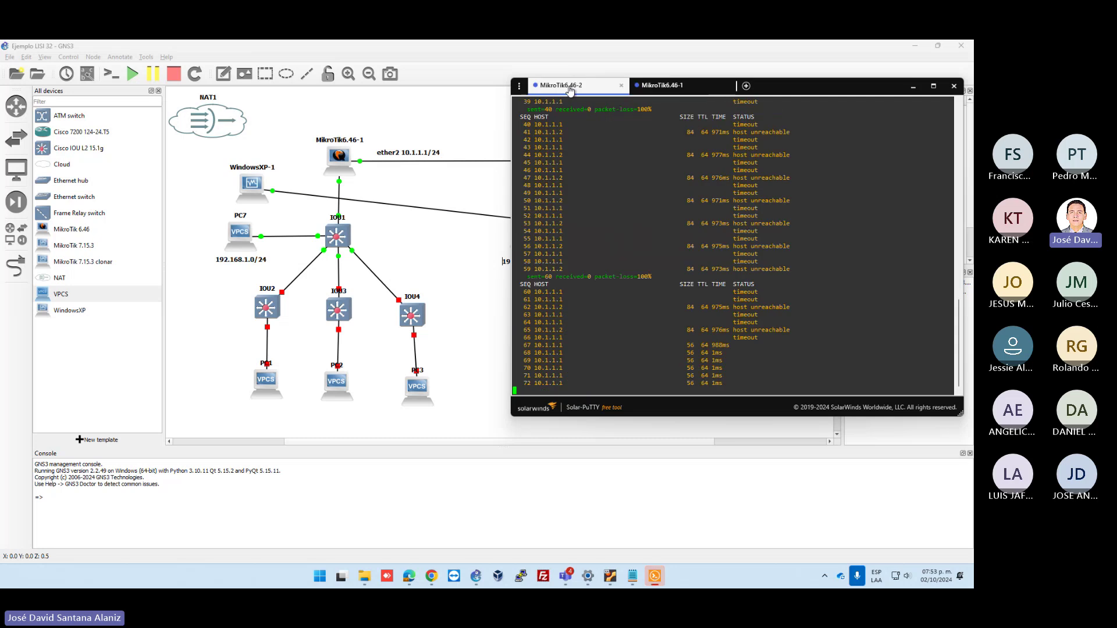
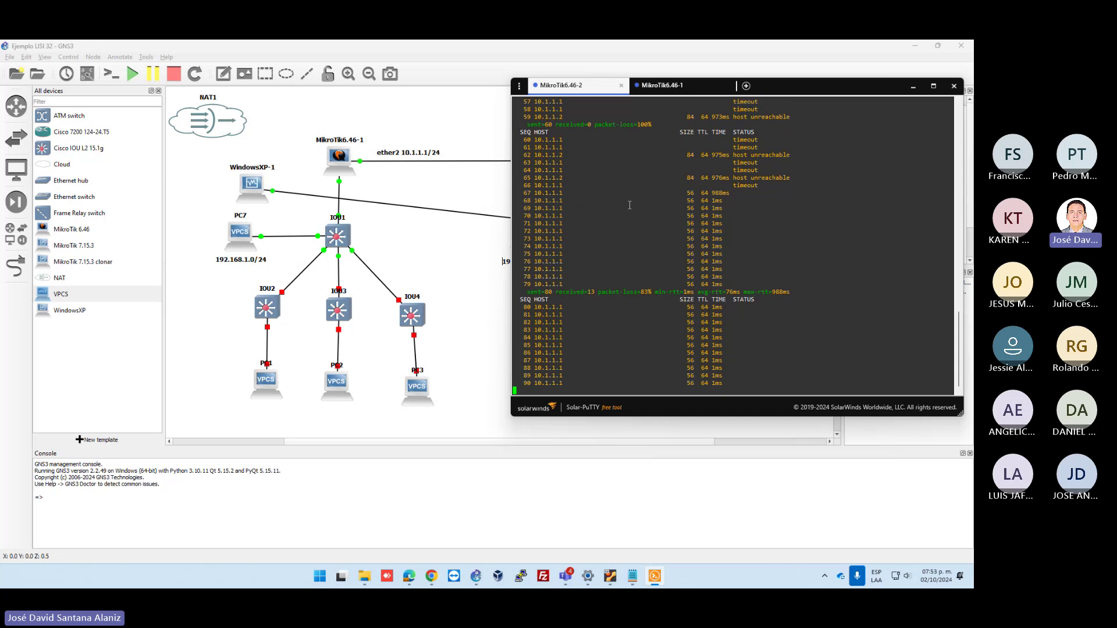
Close the MikroTik router console sessions and the Solar-PuTTY window
left_click(720, 86)
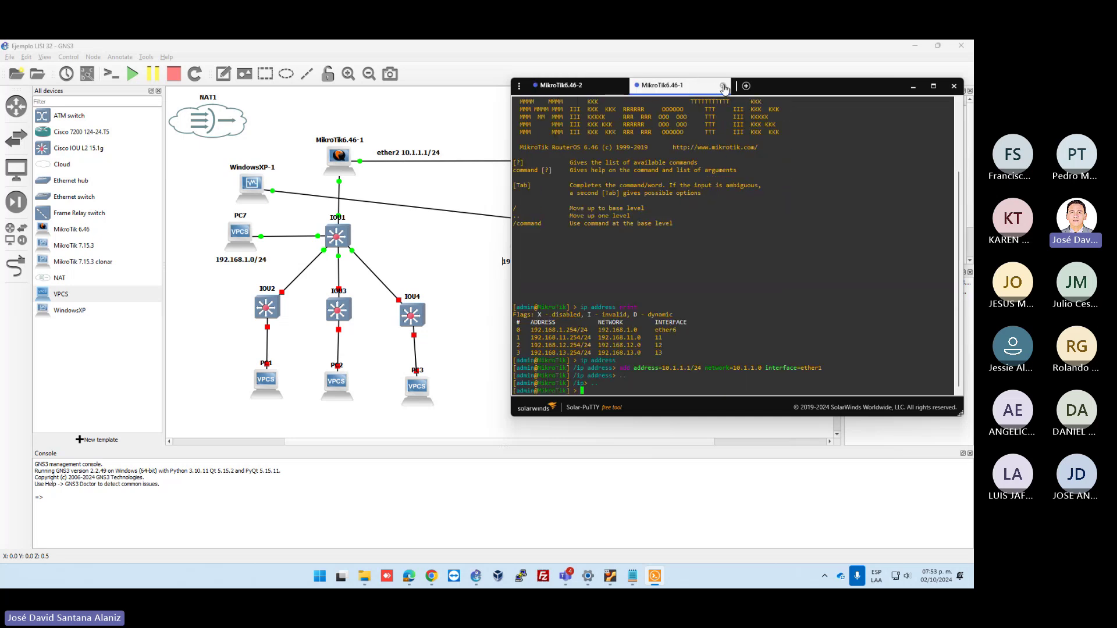
left_click(724, 86)
left_click(621, 86)
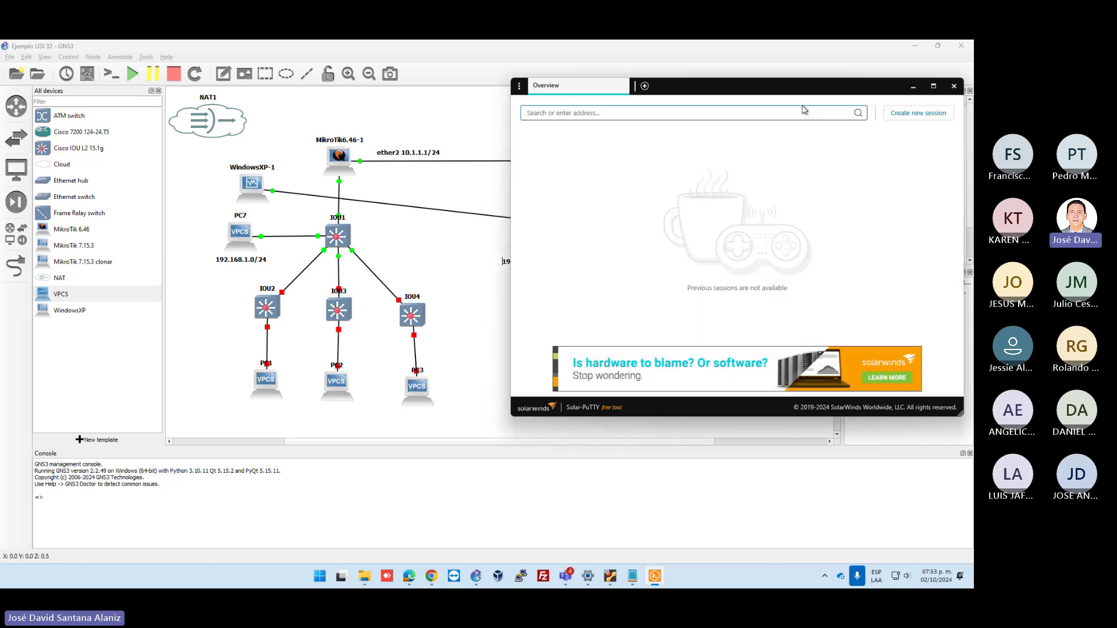
left_click(954, 86)
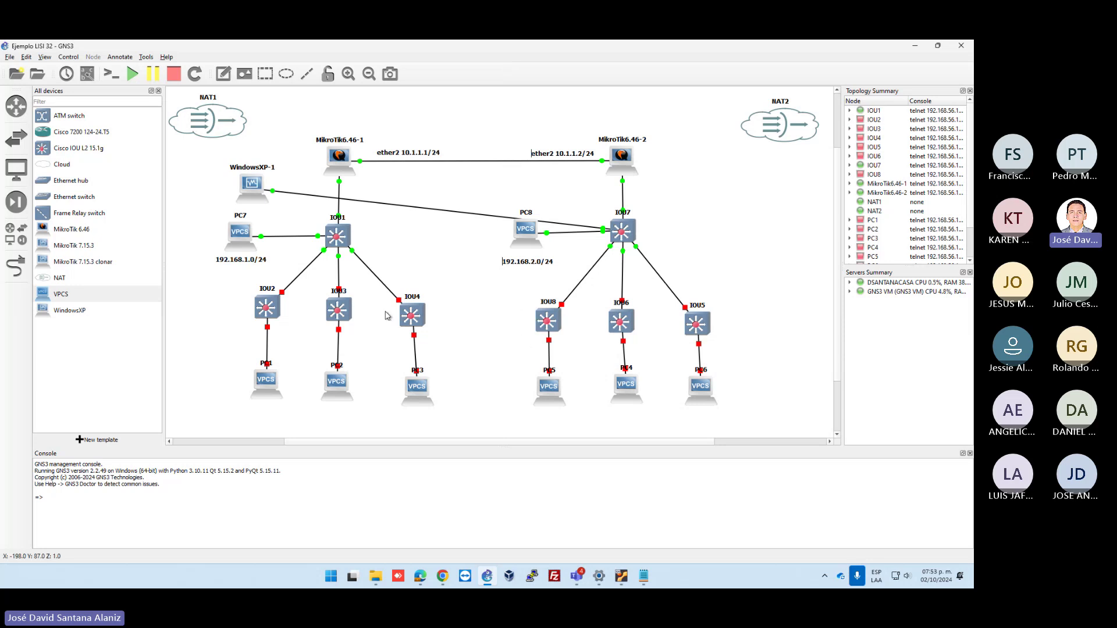
Open PC7's console and run dhcp, obtaining 192.168.1.99/24 with gateway 192.168.1.254
left_click(526, 235)
right_click(245, 240)
left_click(254, 255)
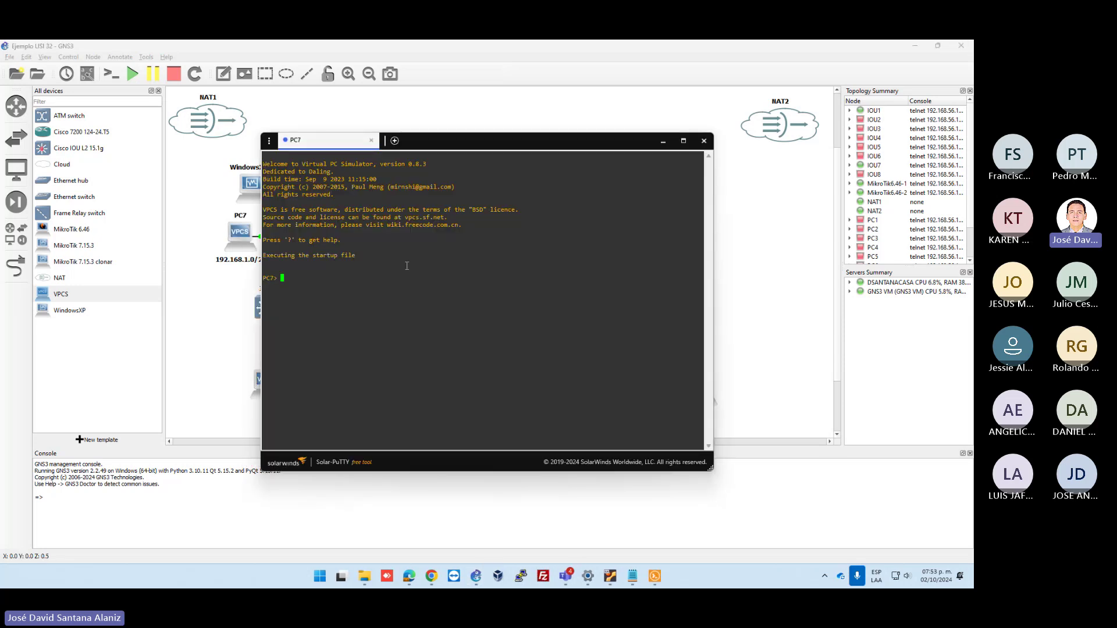
type("pi")
key("BackSpace")
key("BackSpace")
key("BackSpace")
key("BackSpace")
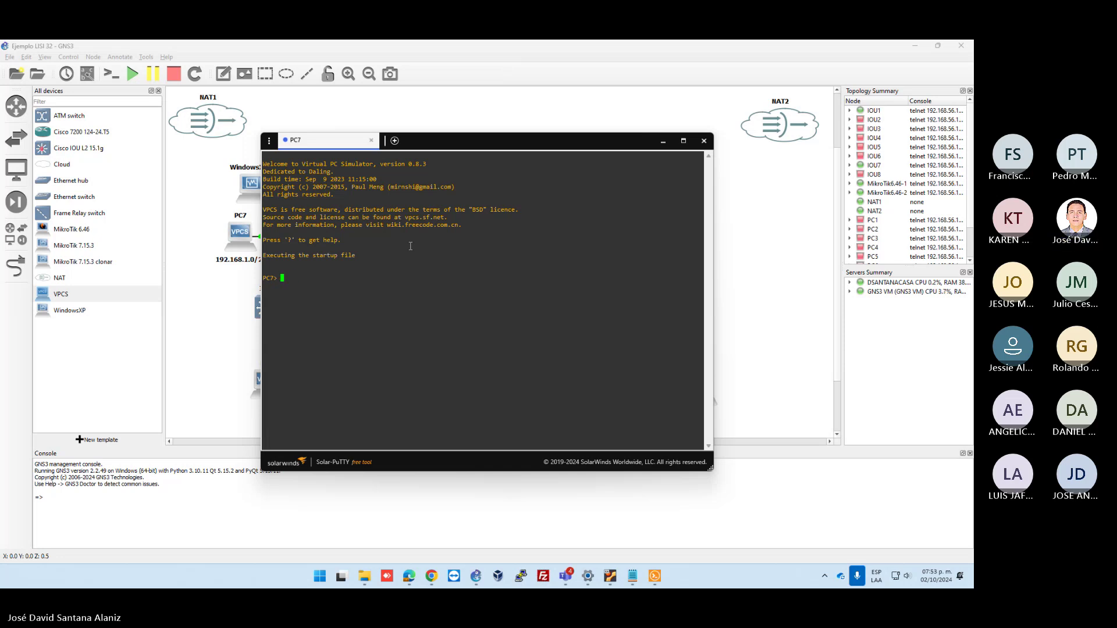
type("dhcp")
key("Return")
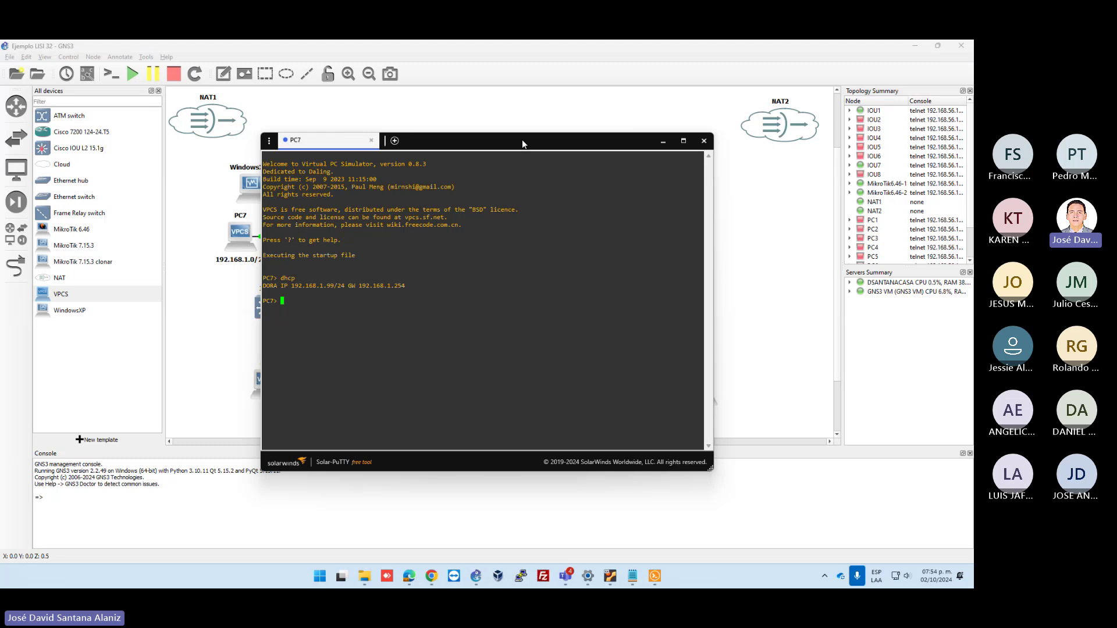
left_click_drag(522, 139, 309, 169)
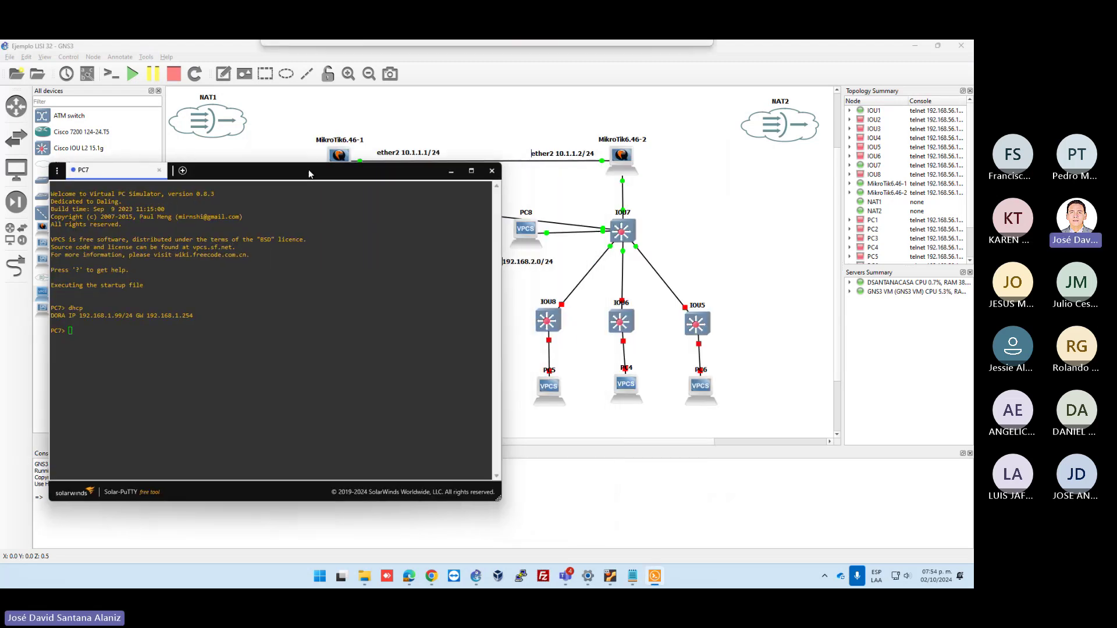
Run dhcp twice in PC8's console; the first attempt reports no DHCP server found
right_click(527, 236)
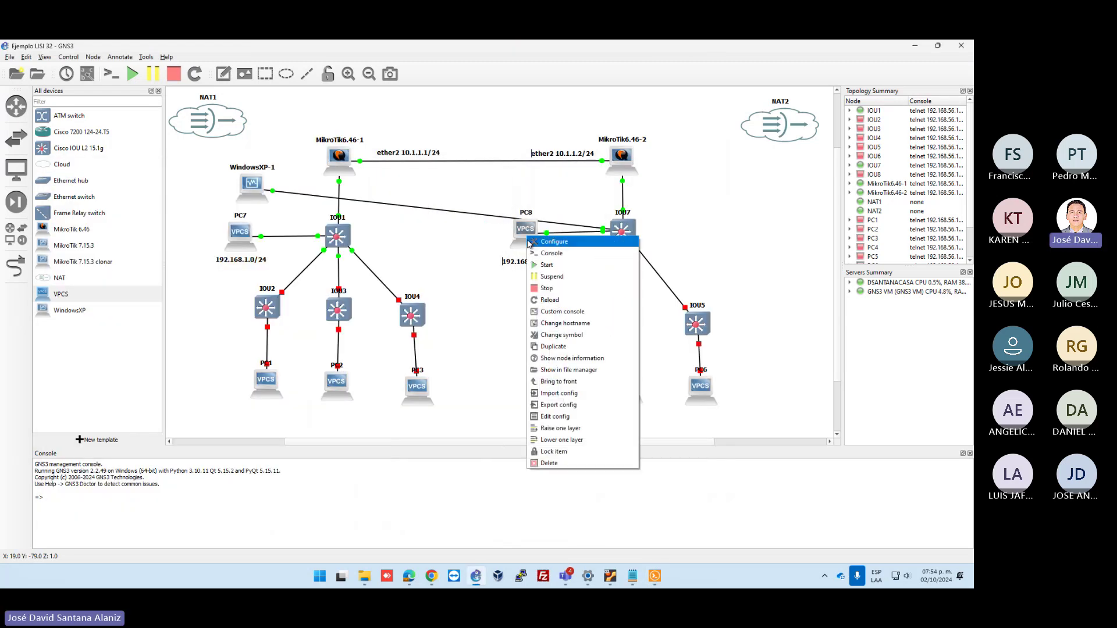
left_click(534, 254)
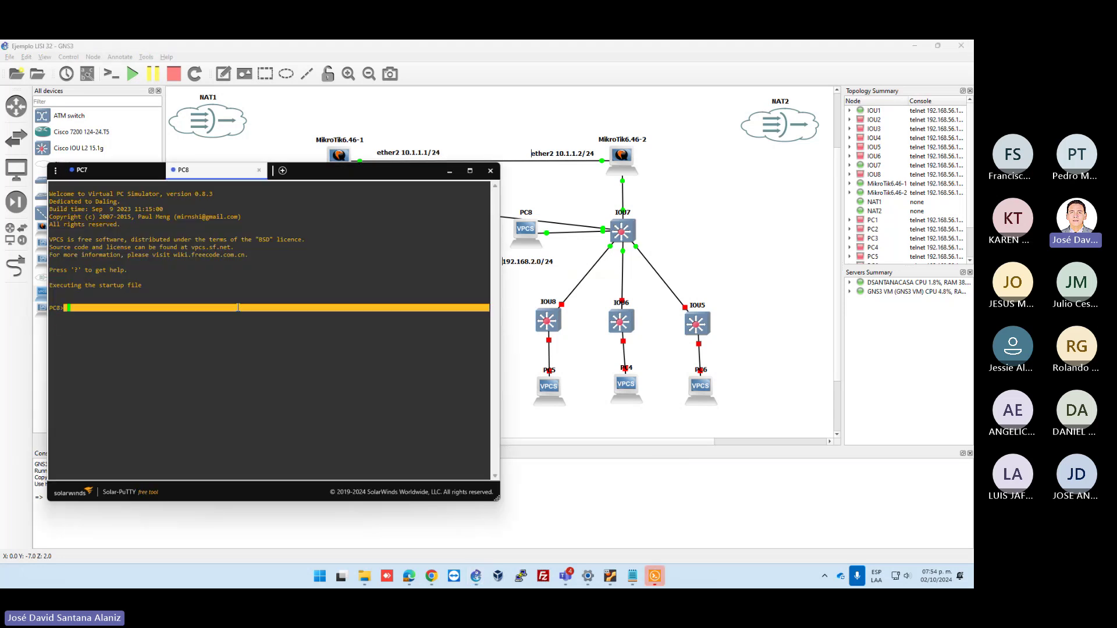
type("dhcp")
key("Return")
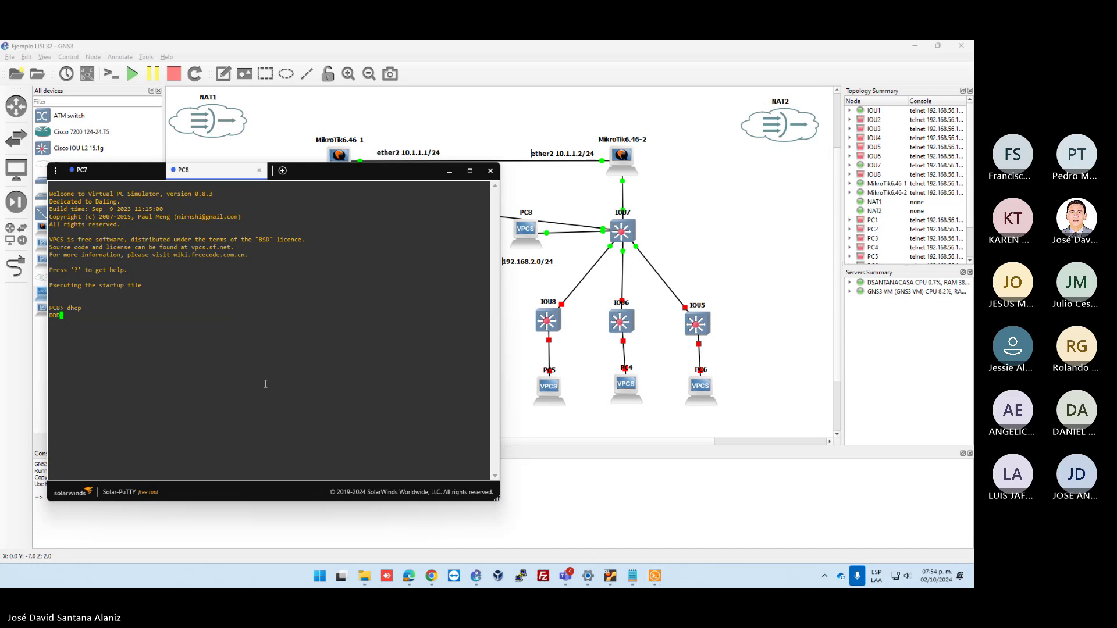
key("Up")
key("Return")
Start DHCP Setup on ether6 and edit the pool range, then cancel the stalled wizard
mouse_move(610, 577)
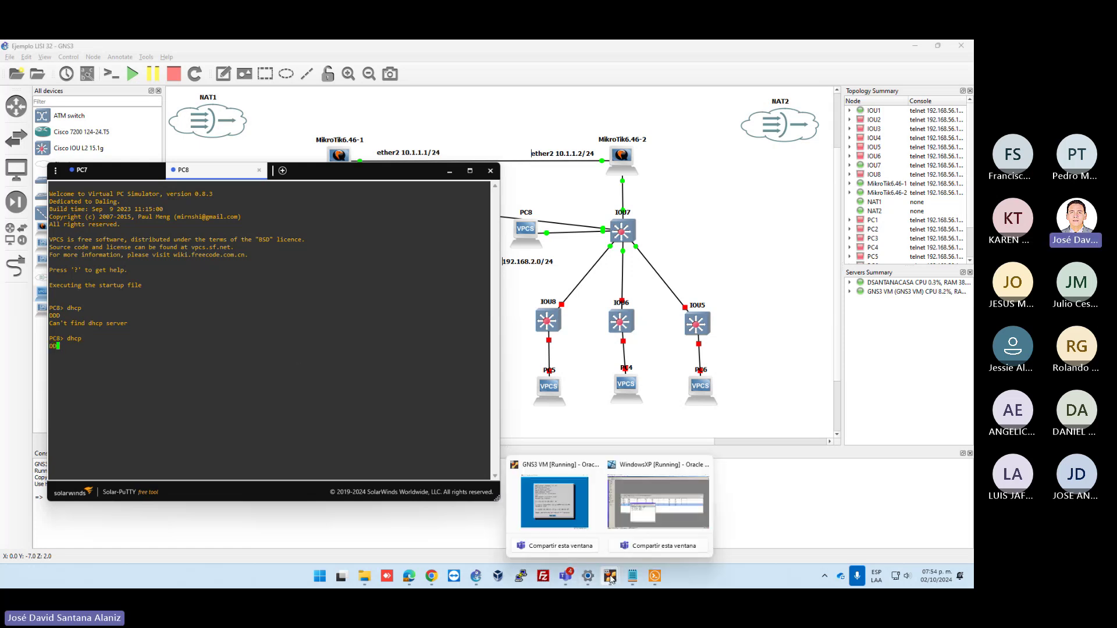
left_click(658, 501)
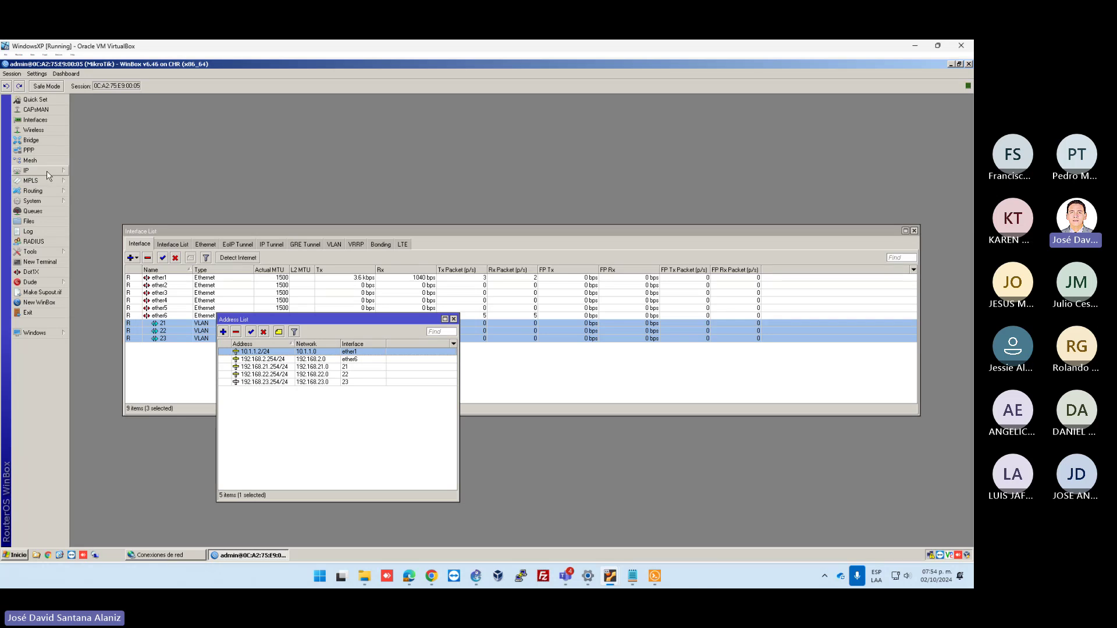
left_click(26, 170)
left_click(103, 230)
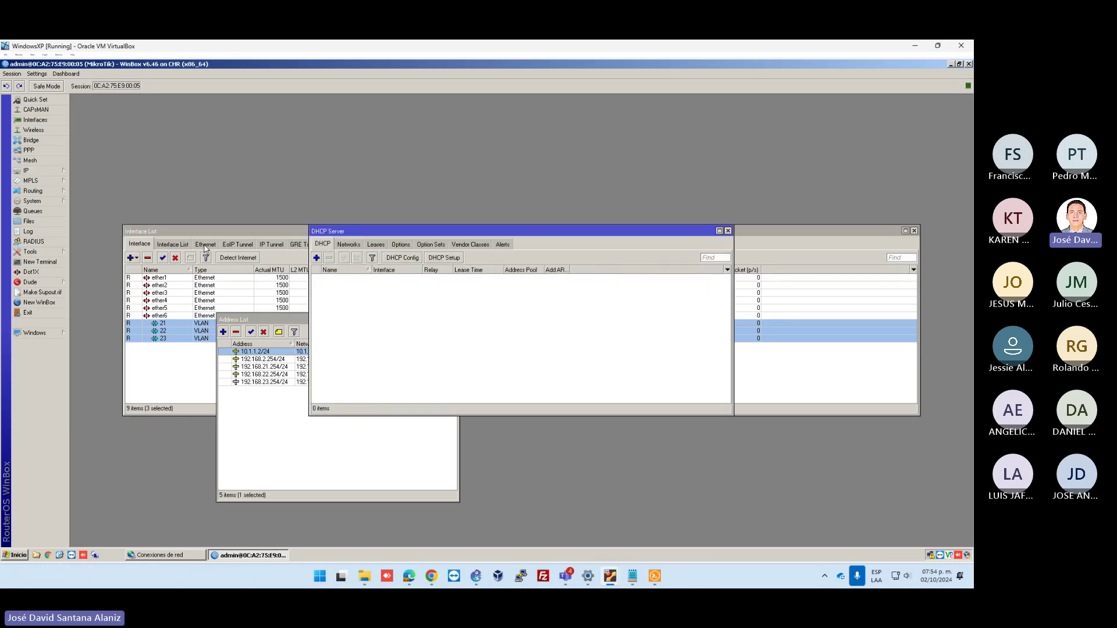
left_click(443, 261)
left_click(547, 320)
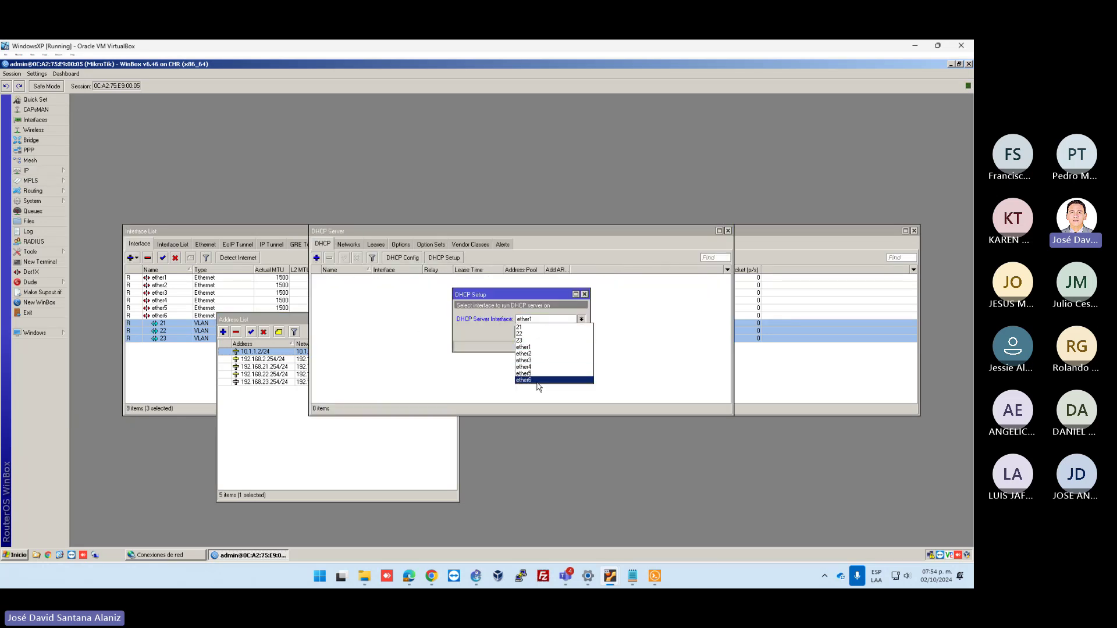
left_click(536, 379)
left_click(547, 333)
left_click(547, 332)
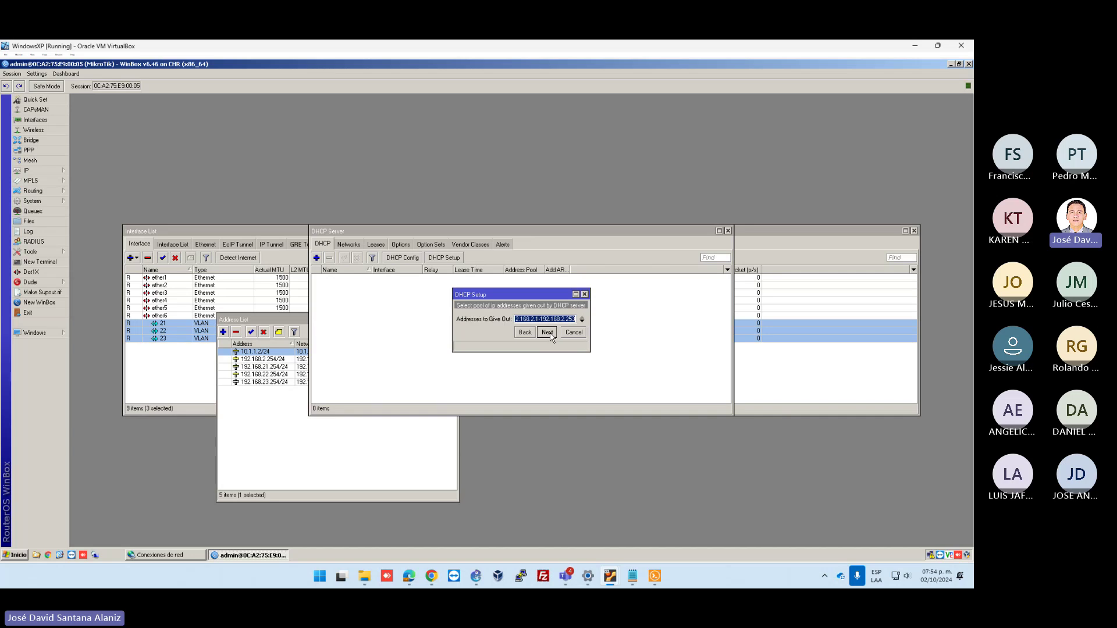
key("End")
key("BackSpace")
key("BackSpace")
key("BackSpace")
type("100")
key("Return")
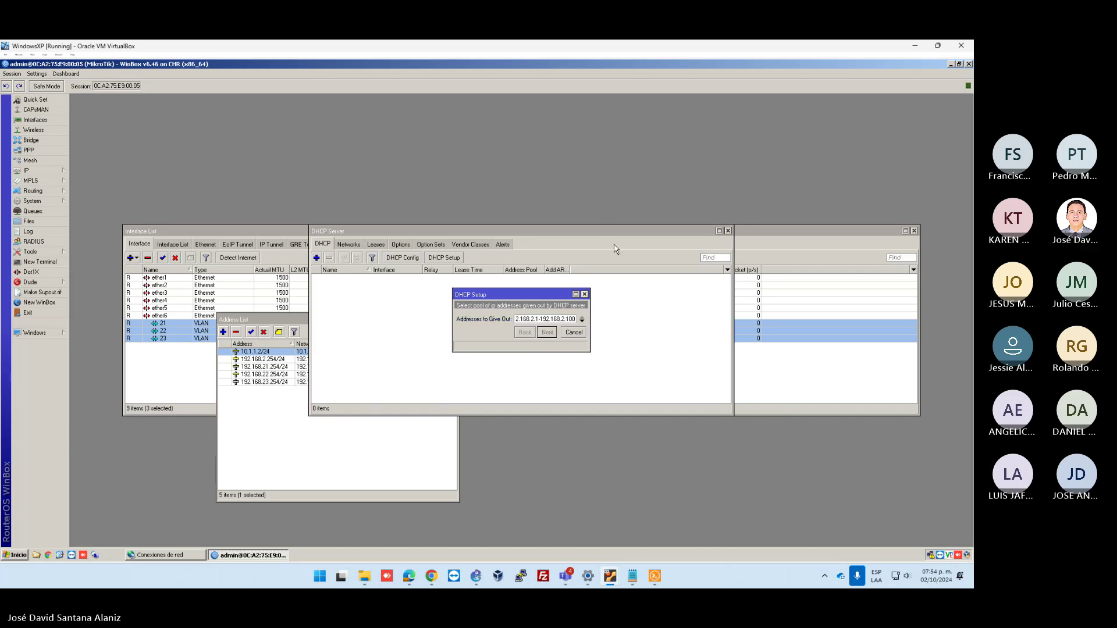
left_click(575, 333)
Rerun DHCP Setup on ether6 with DNS 8.8.8.8 and a 00:05:00 lease, creating dhcp1
left_click(444, 258)
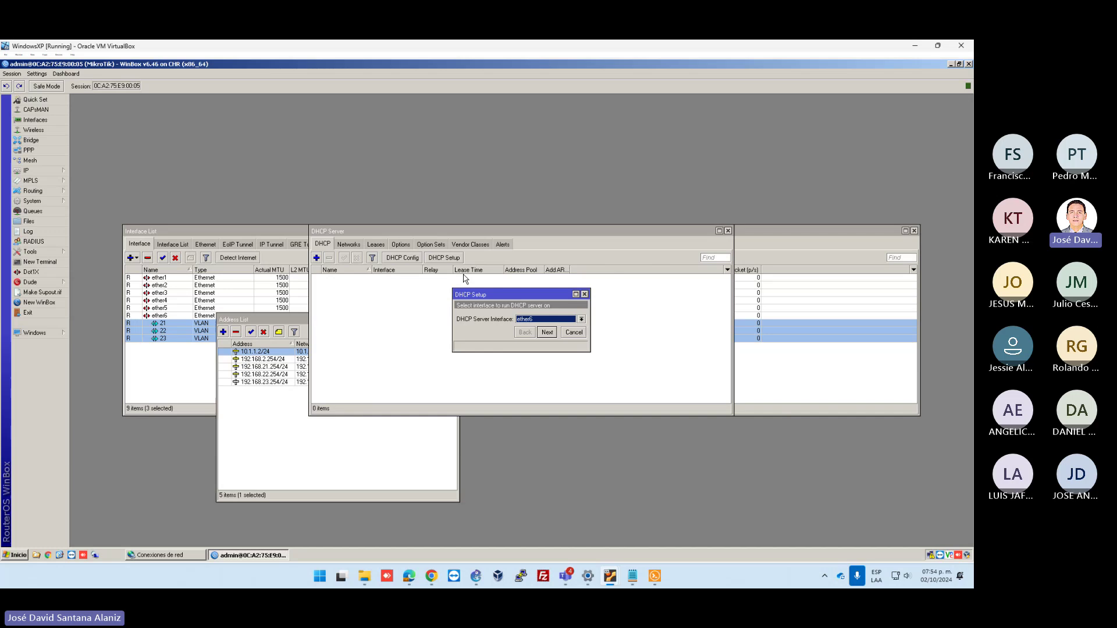
left_click(547, 332)
left_click(547, 332)
left_click(547, 332)
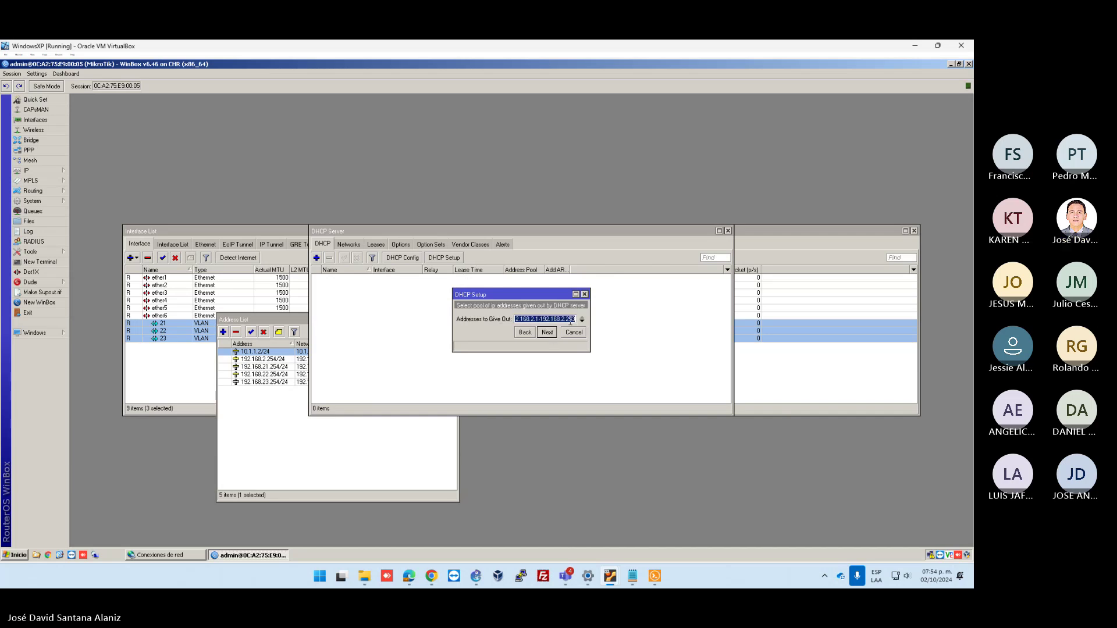
key("BackSpace")
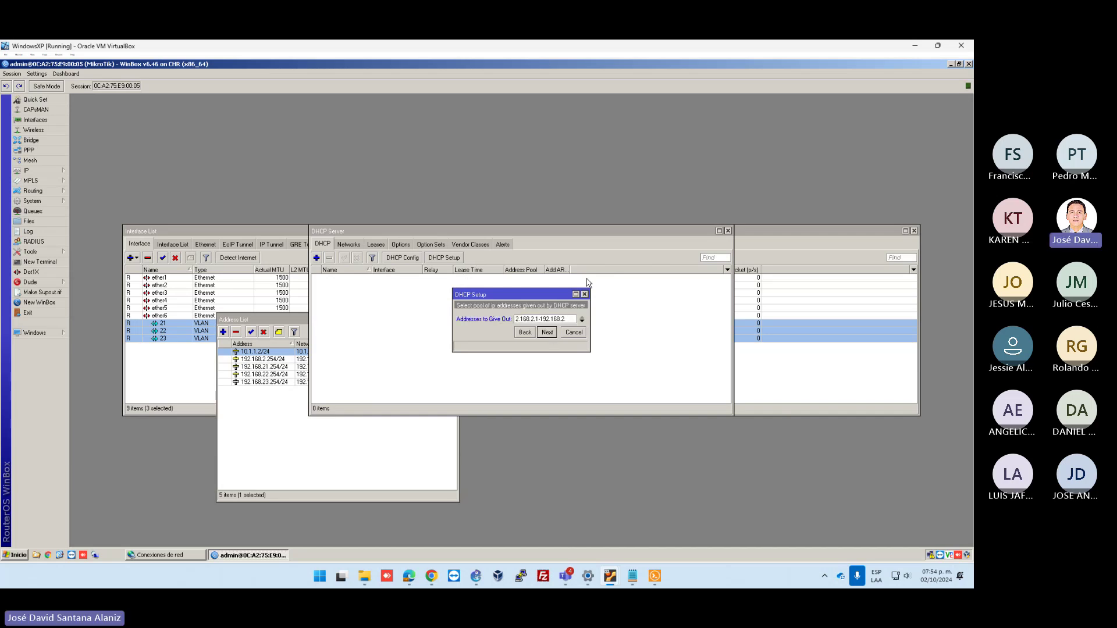
left_click(543, 335)
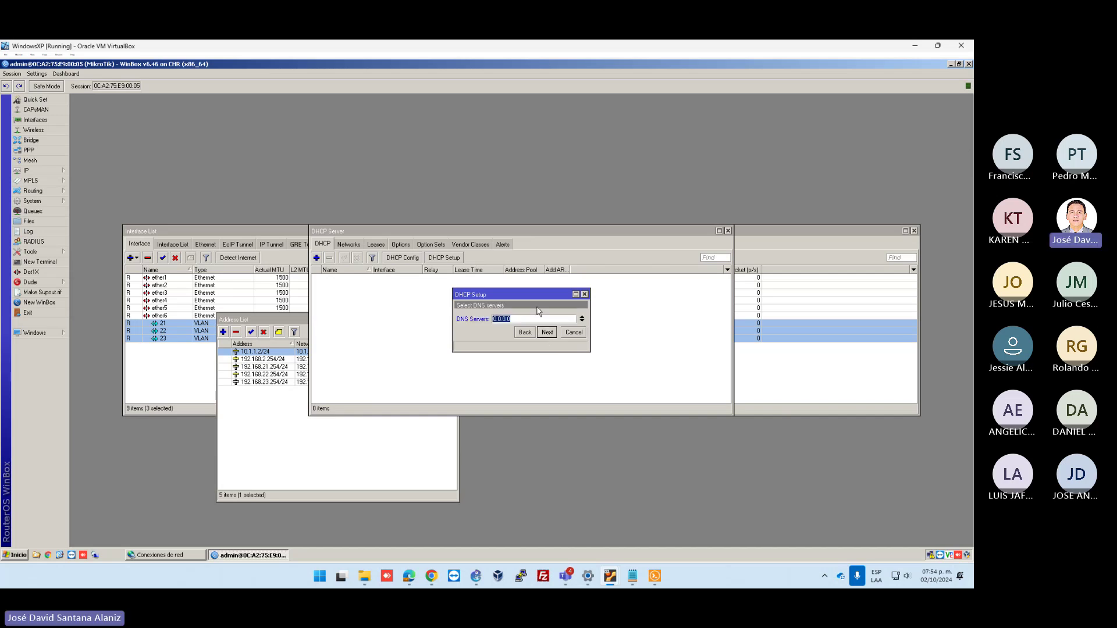
type("8.8.8.8")
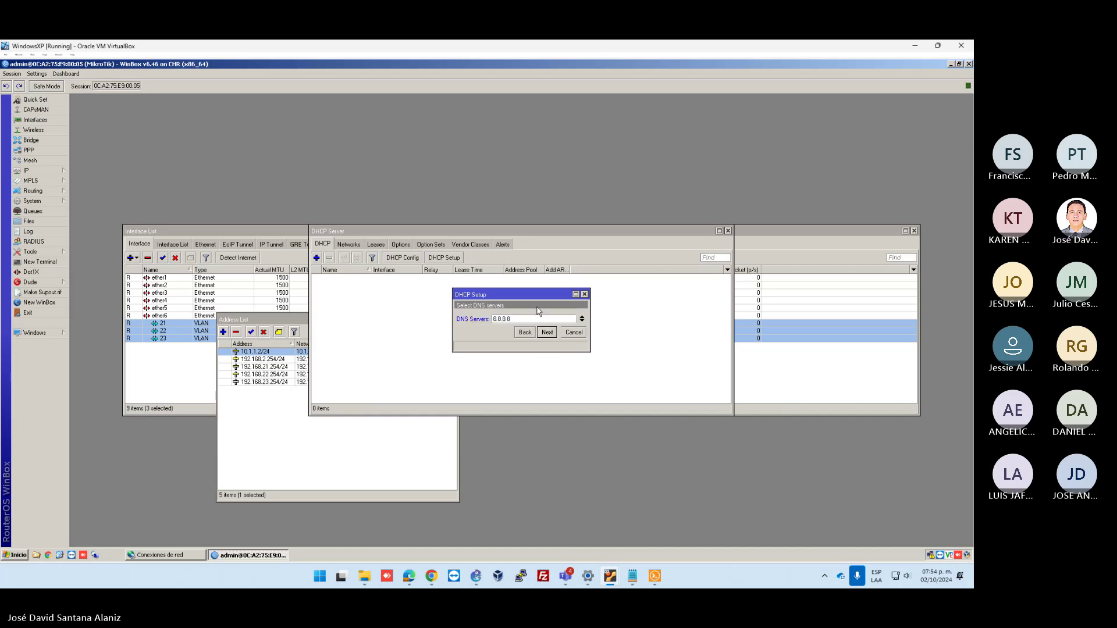
key("Return")
left_click(516, 317)
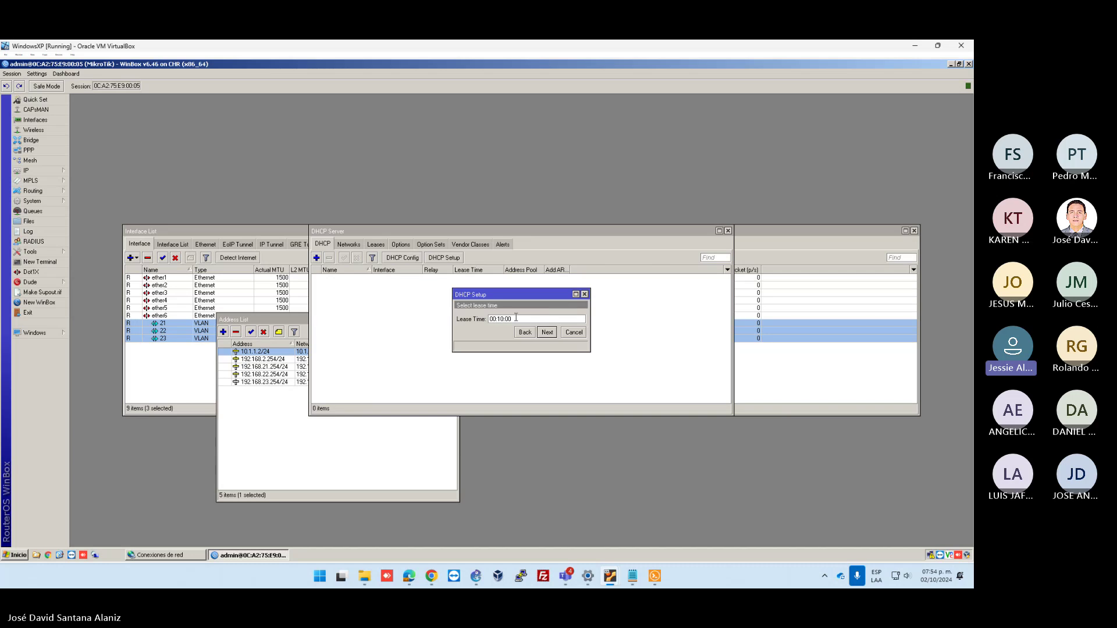
type("5")
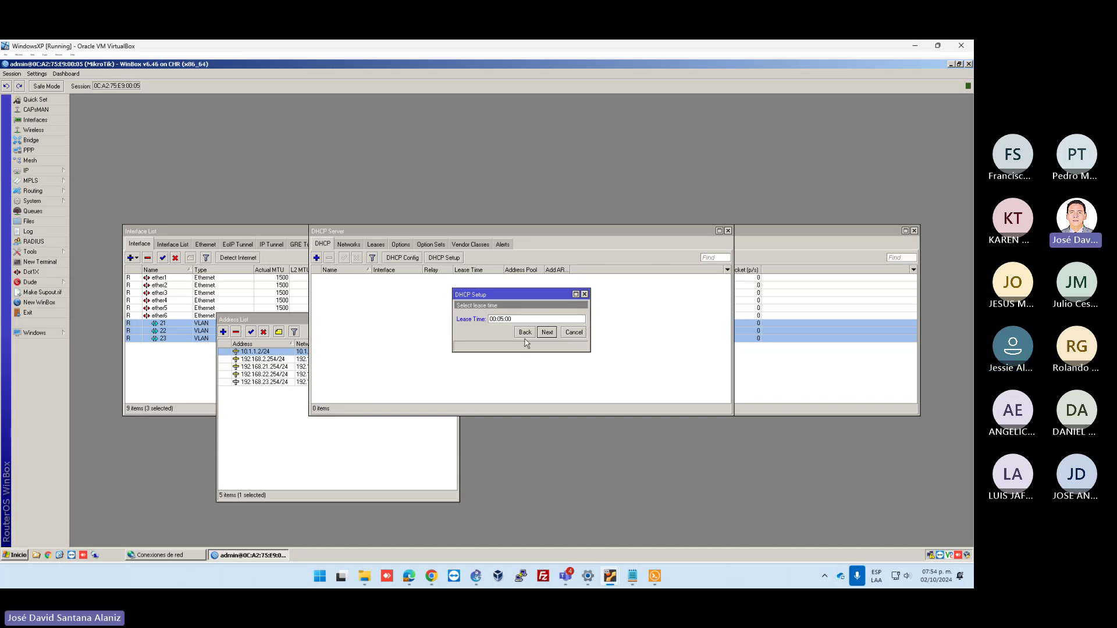
left_click(546, 332)
left_click(529, 320)
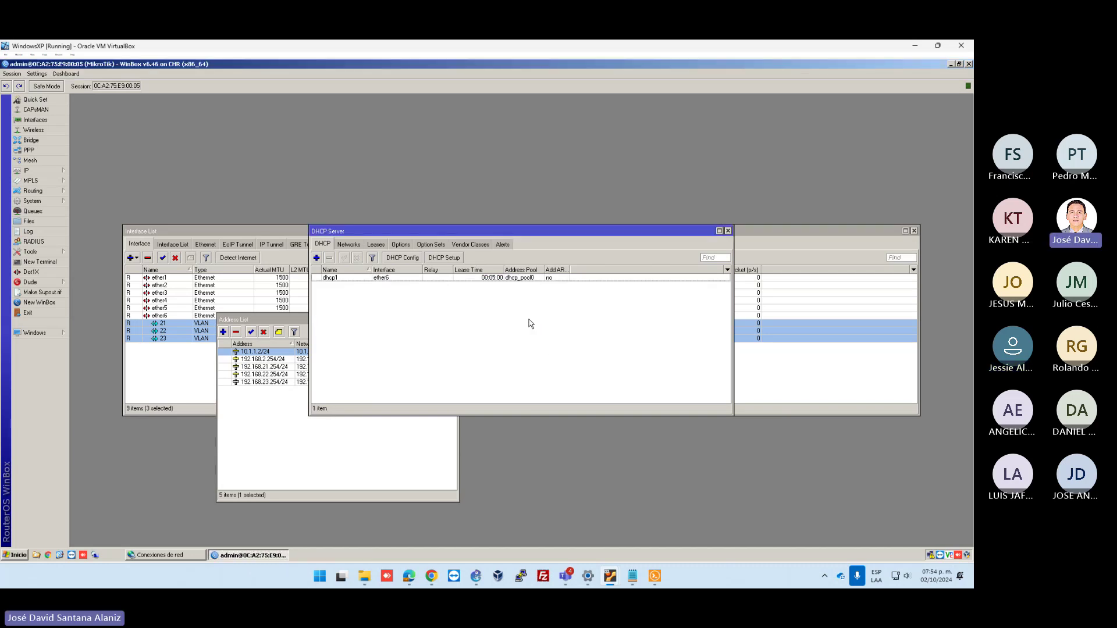
Add DHCP server dhcp2 on VLAN interface 21 with a trimmed 192.168.21 pool
left_click(445, 257)
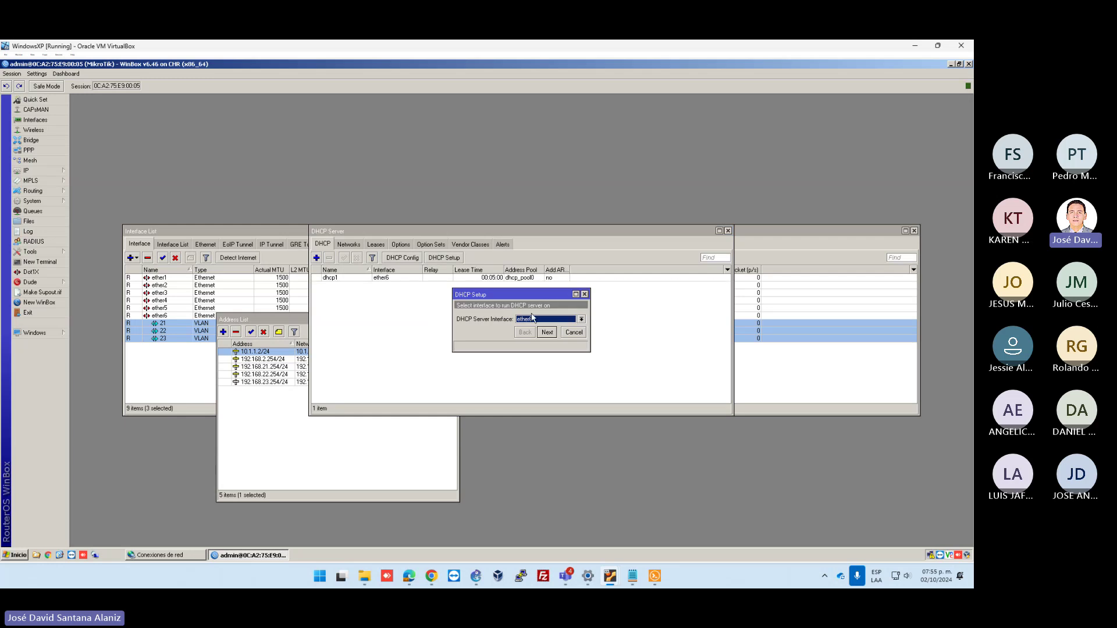
left_click(533, 319)
left_click(541, 328)
left_click(546, 332)
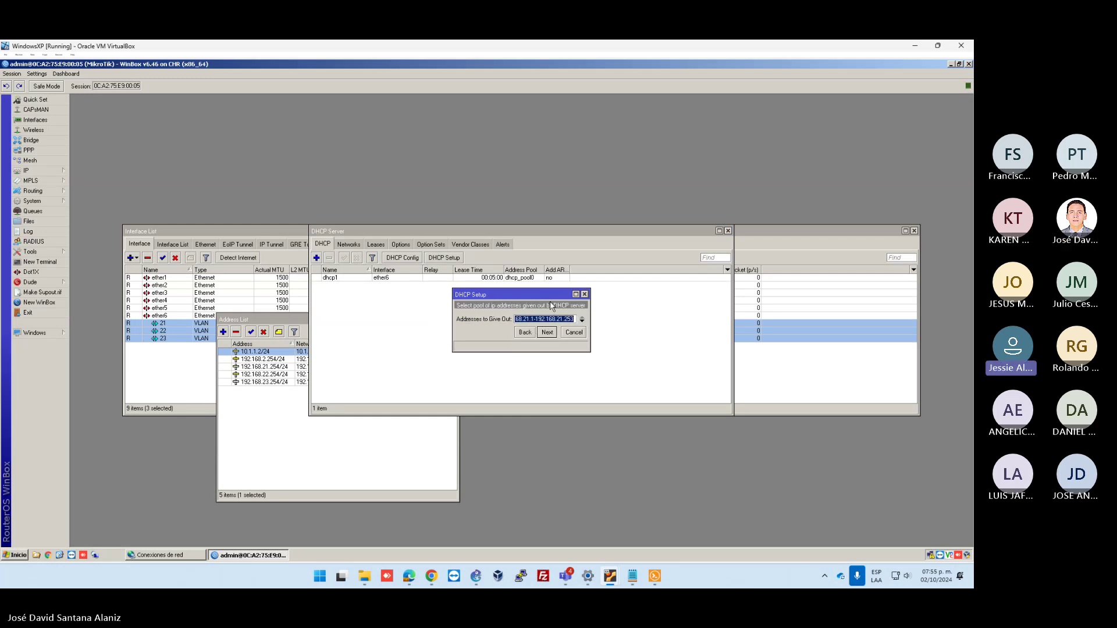
key("End")
key("BackSpace")
key("BackSpace")
key("BackSpace")
type("1")
left_click(548, 333)
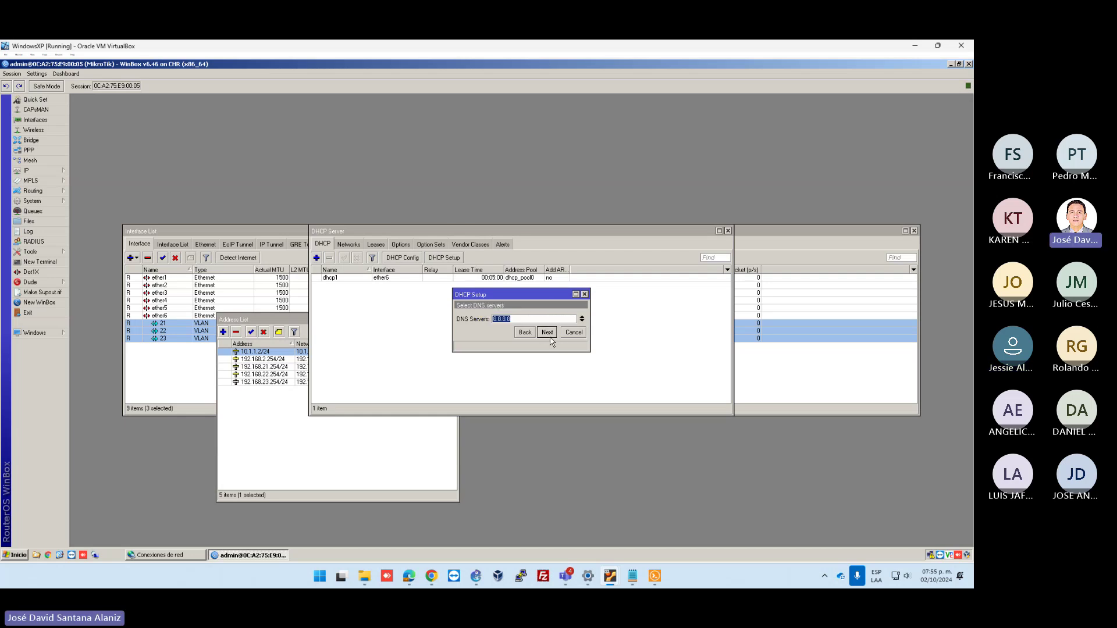
left_click(550, 337)
left_click(549, 336)
left_click(525, 316)
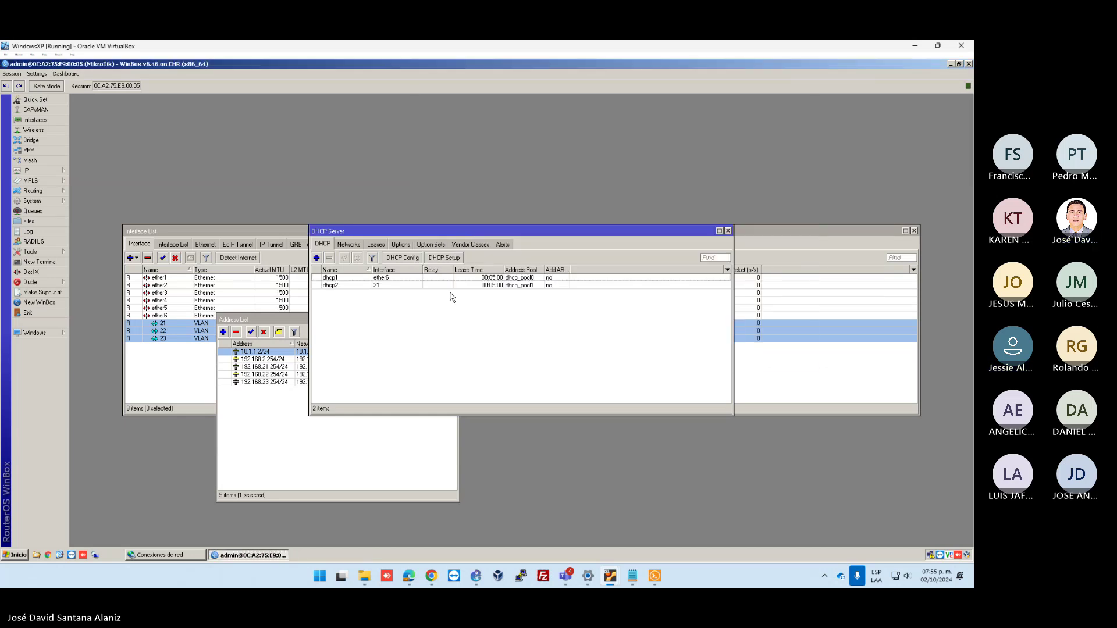
Add a DHCP server on VLAN interface 22 with a trimmed 192.168.22 pool
left_click(455, 259)
left_click(533, 319)
left_click(547, 335)
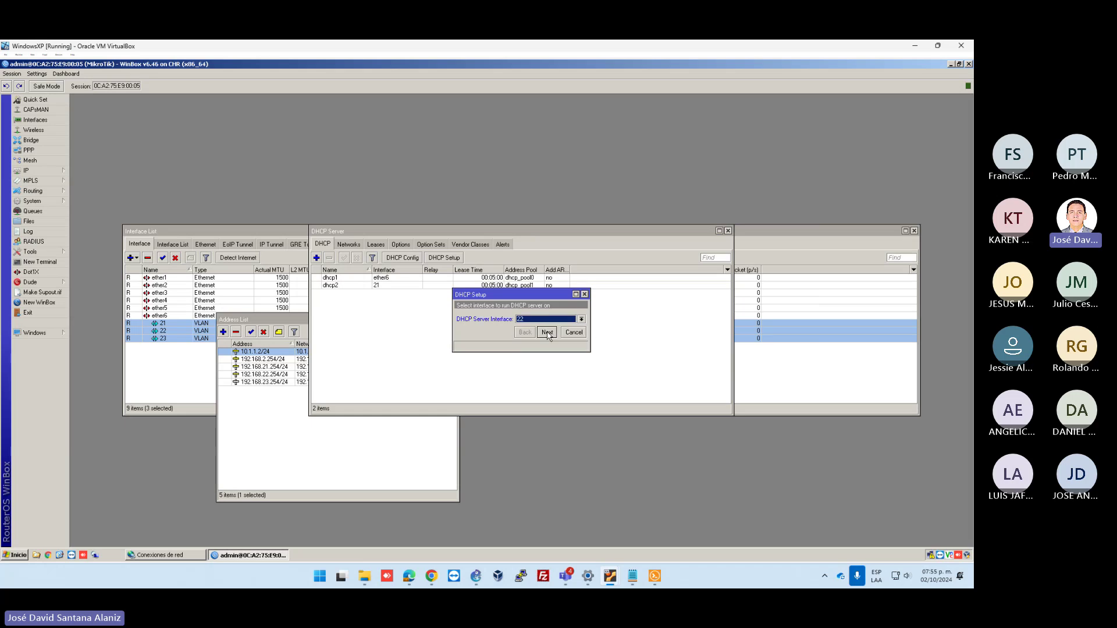
left_click(547, 332)
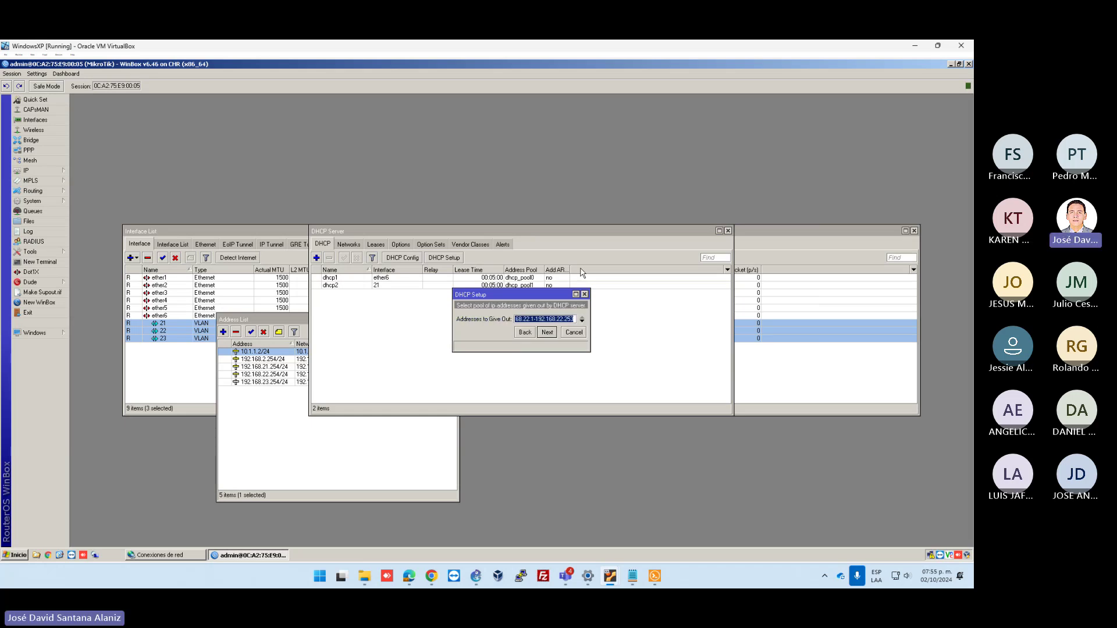
key("End")
key("BackSpace")
key("BackSpace")
key("BackSpace")
type("10")
key("Return")
left_click(547, 332)
left_click(547, 332)
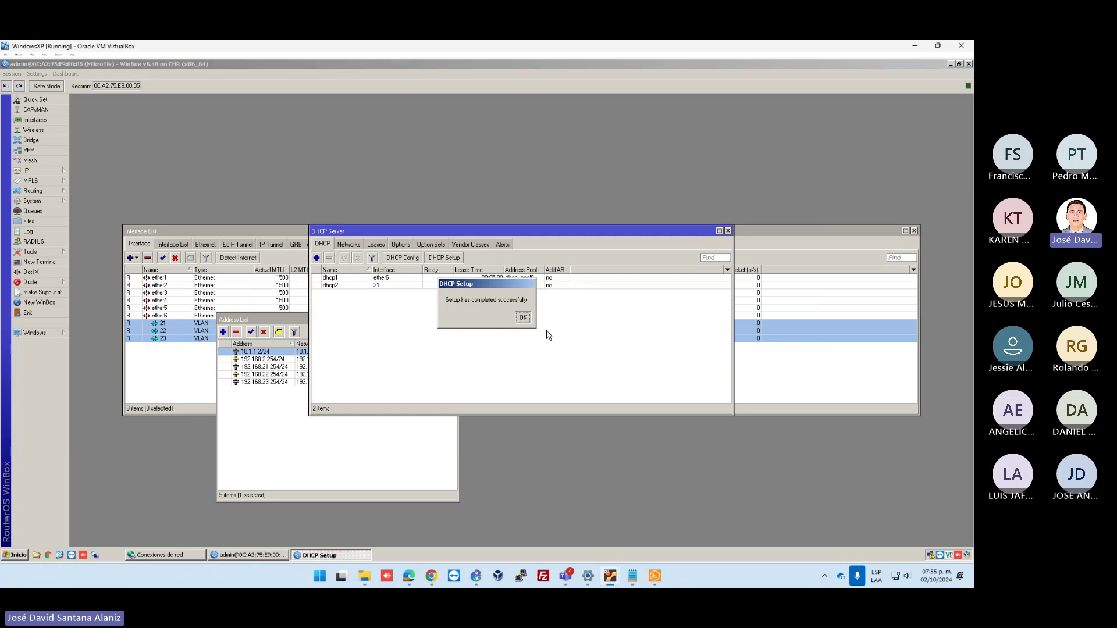
left_click(523, 317)
Add DHCP server dhcp4 on interface 23 with DNS 8.8.8.8
left_click(451, 257)
left_click(535, 320)
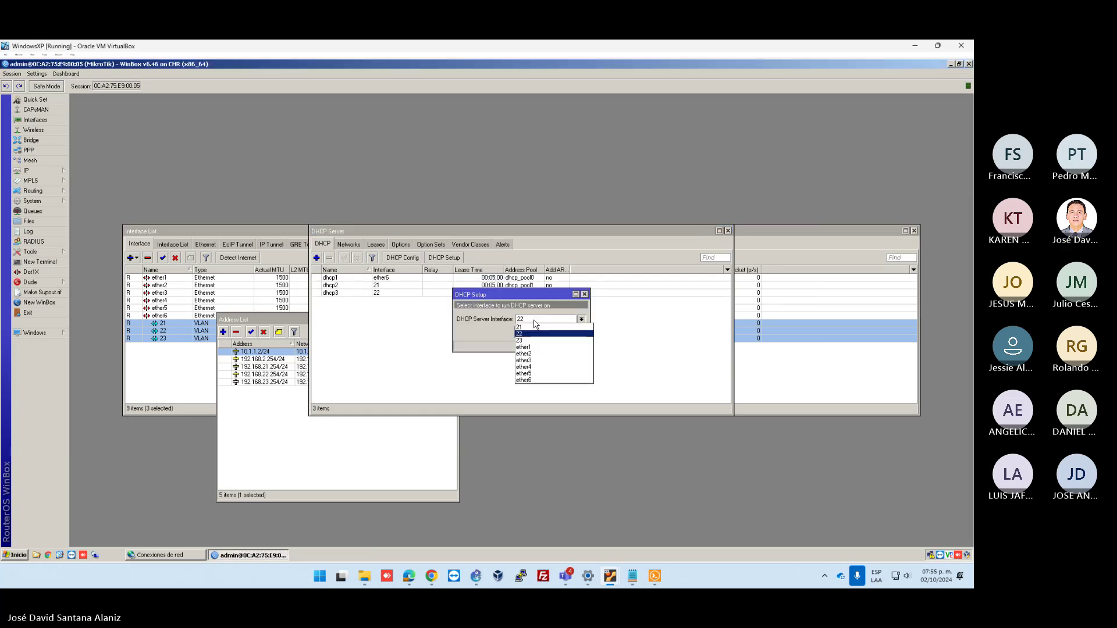
left_click(527, 341)
left_click(547, 332)
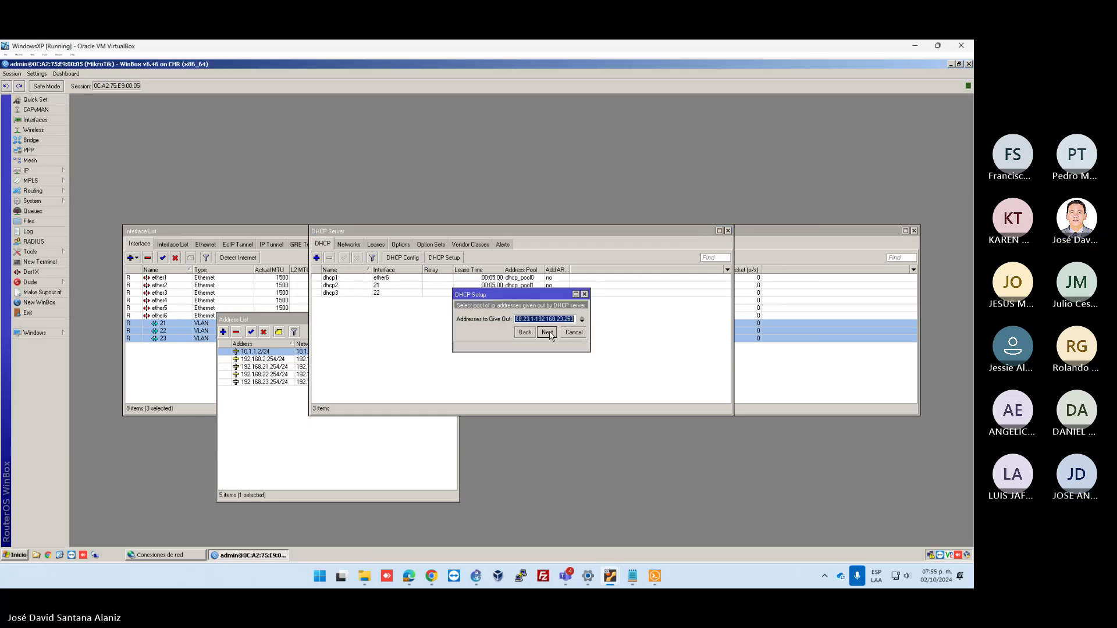
key("End")
key("BackSpace")
key("BackSpace")
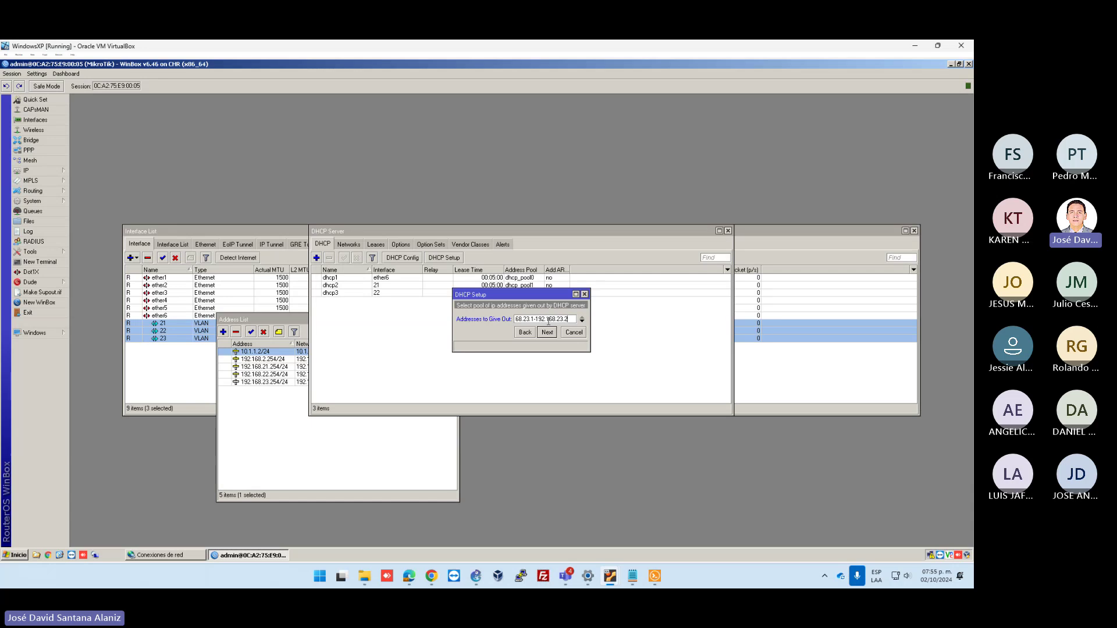
key("Return")
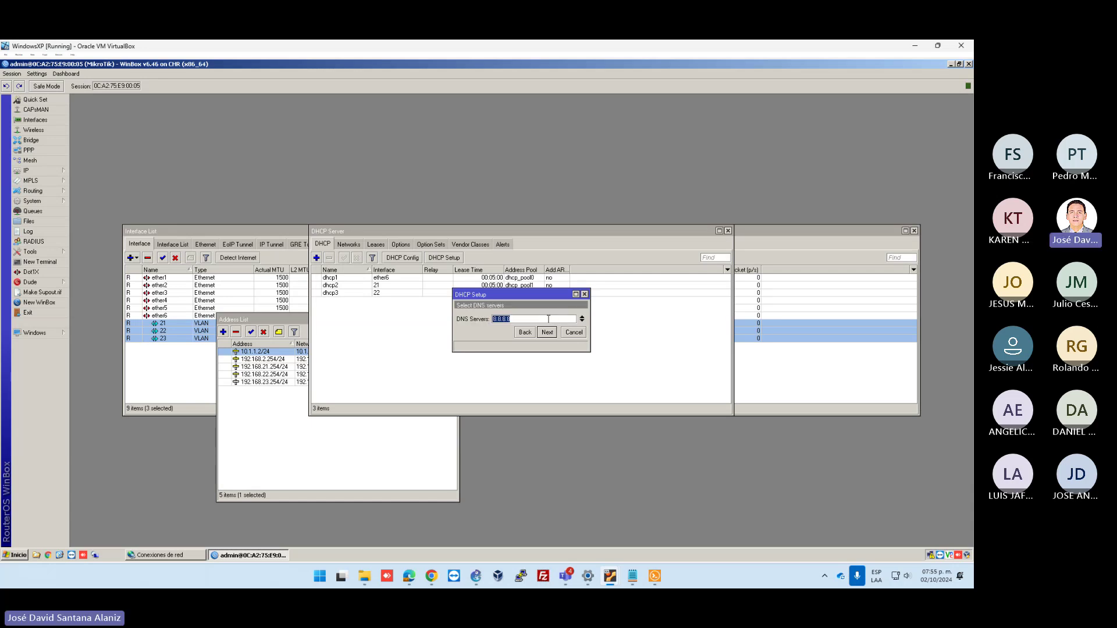
left_click(547, 332)
left_click(525, 322)
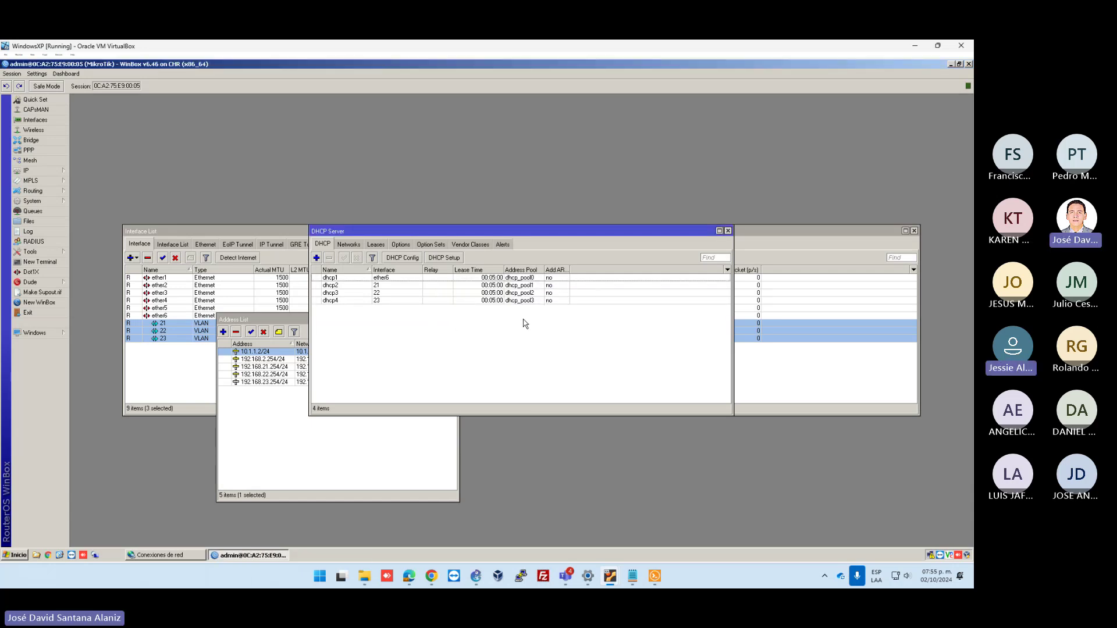
Get 192.168.2.100/24 on PC8 via dhcp and ping 192.168.1.99
mouse_move(654, 576)
left_click(667, 511)
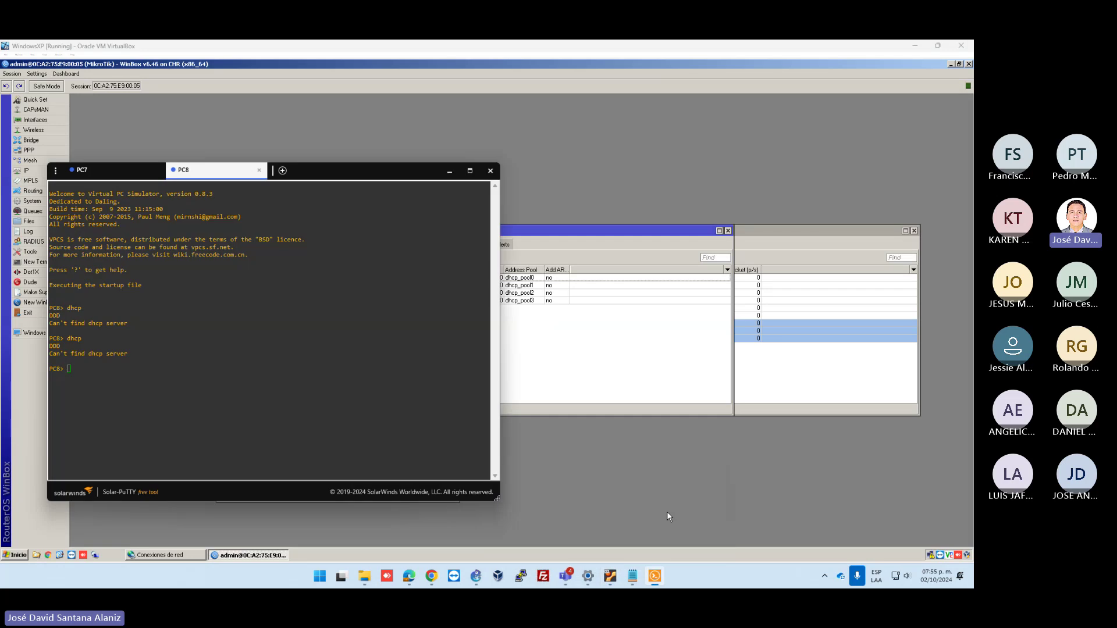
double_click(252, 325)
type("dhcp")
key("Return")
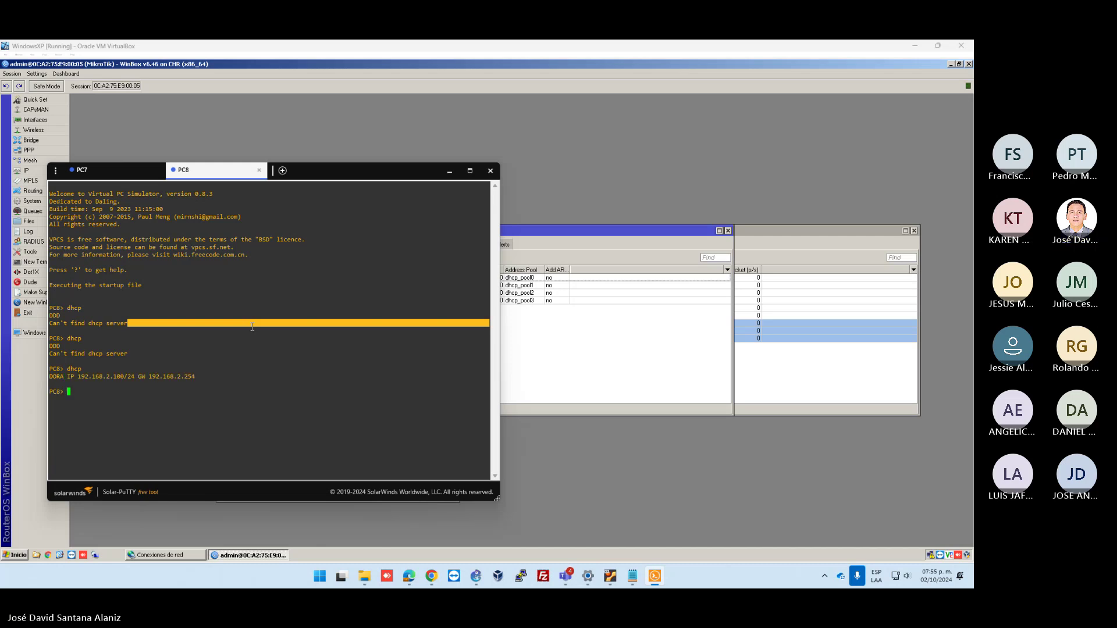
type("ping ")
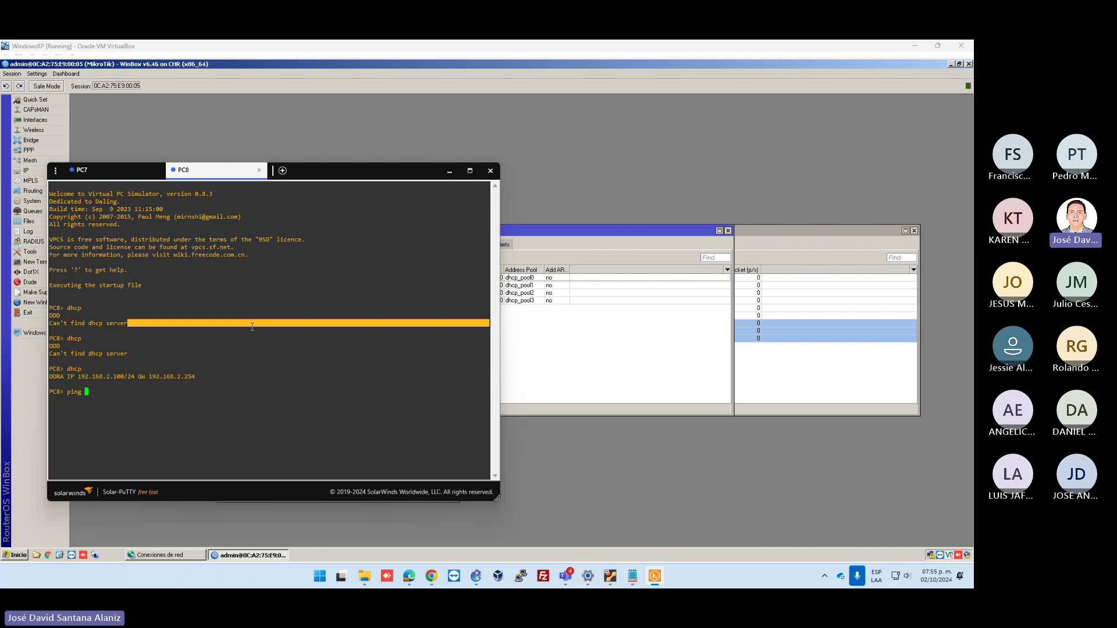
type("192.168.1.")
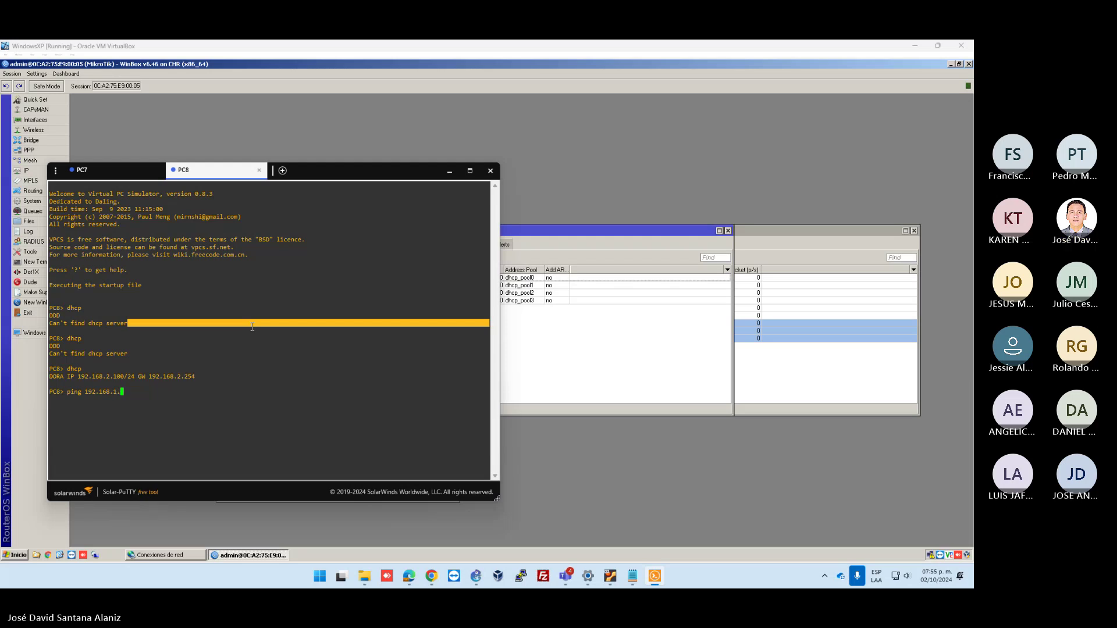
left_click(125, 170)
left_click(210, 170)
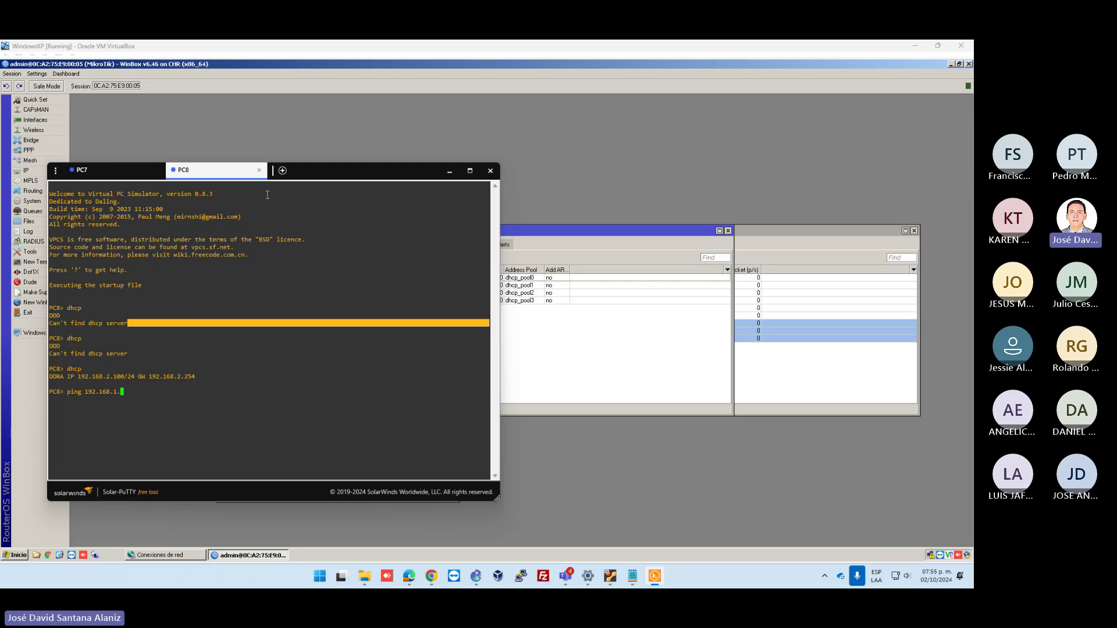
type("99")
key("Return")
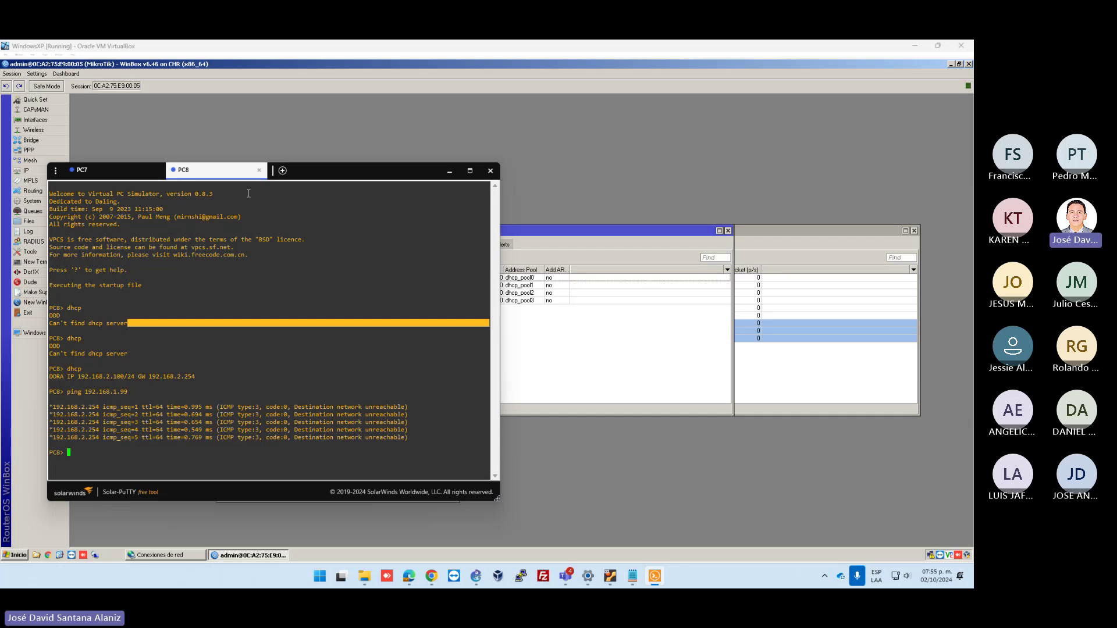
Highlight the ICMP type:3 'Destination network unreachable' parts of the ping replies
left_click_drag(360, 170, 488, 88)
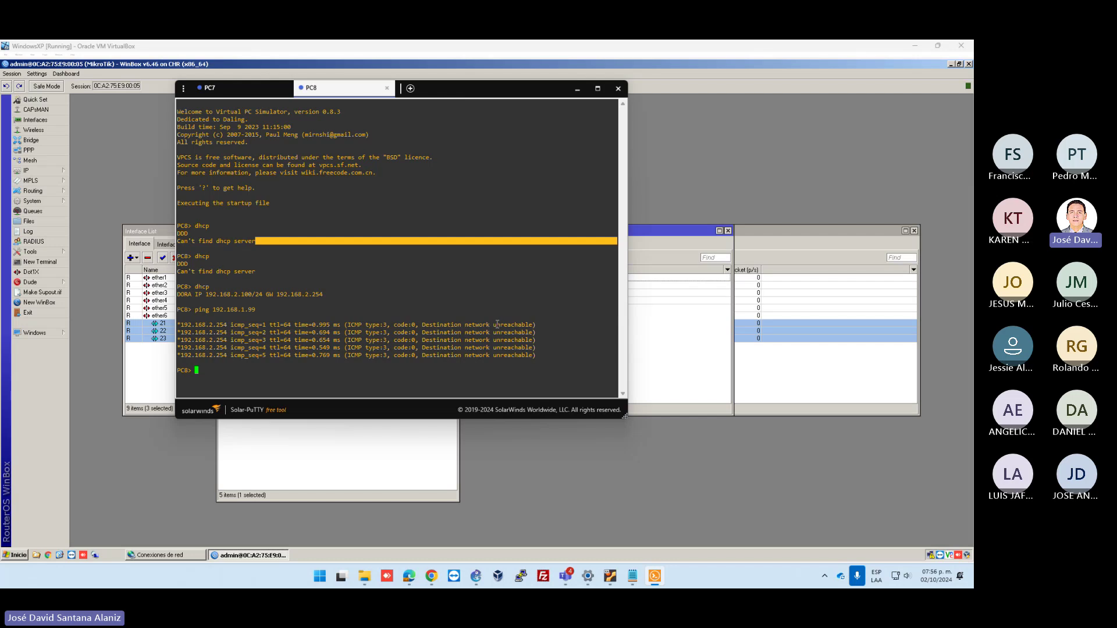
left_click_drag(495, 325, 532, 324)
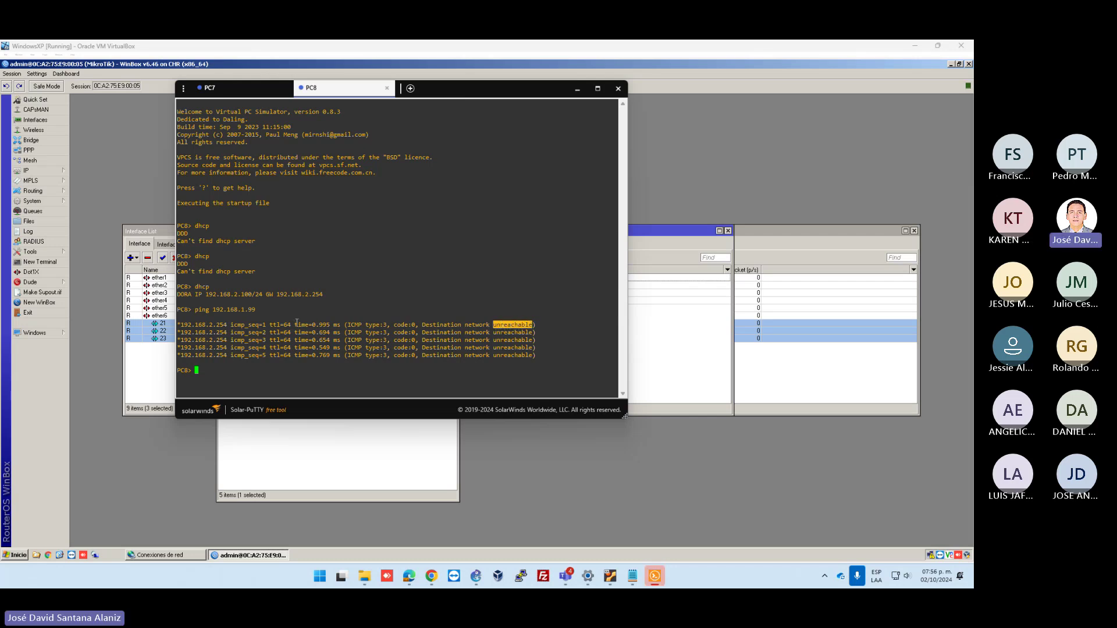
left_click_drag(295, 326, 330, 325)
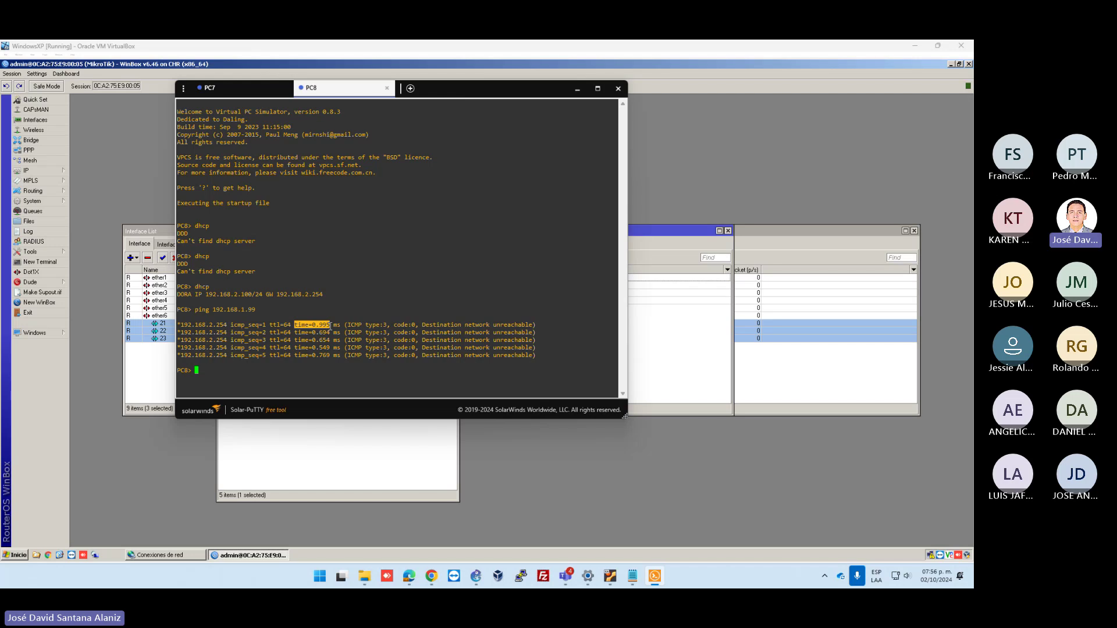
left_click(298, 328)
left_click_drag(296, 327, 340, 327)
left_click_drag(493, 325, 531, 329)
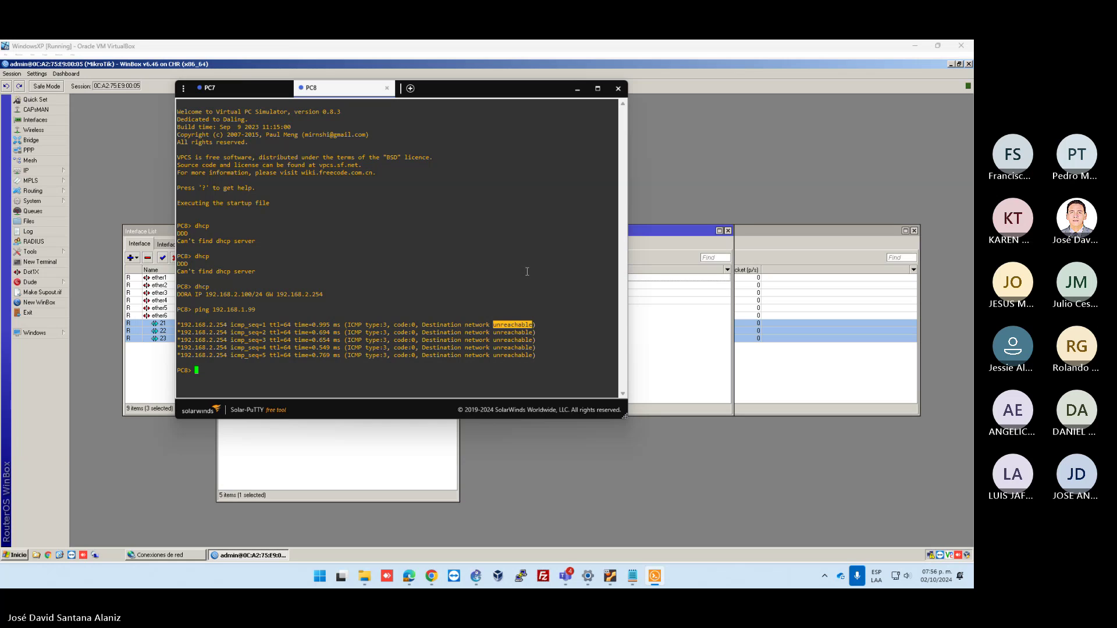
double_click(349, 326)
left_click_drag(367, 327, 415, 326)
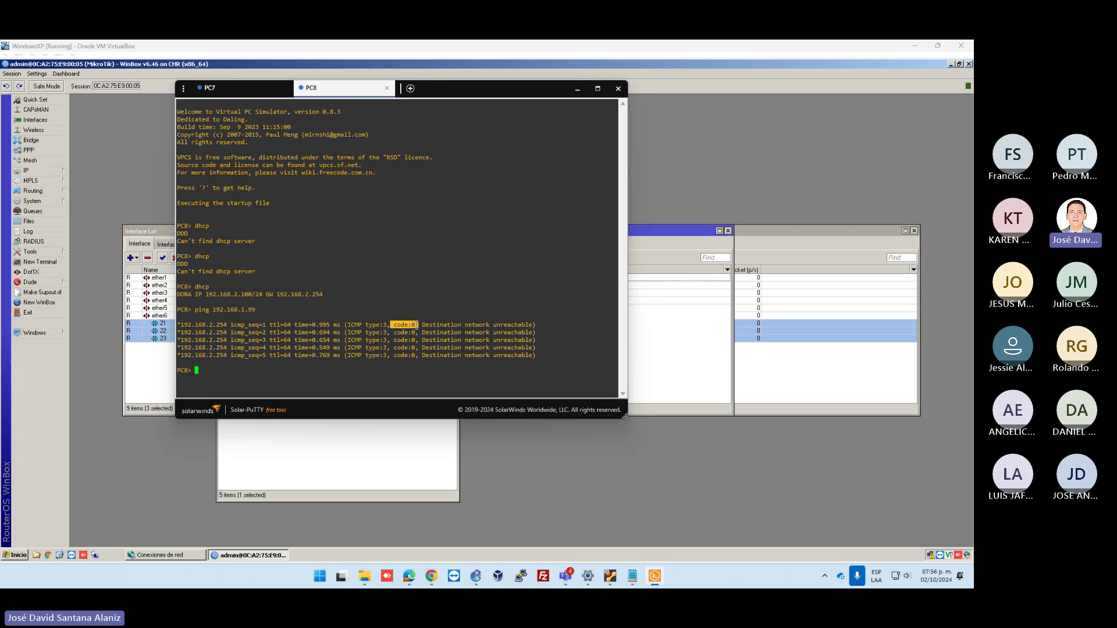
left_click_drag(420, 327, 531, 324)
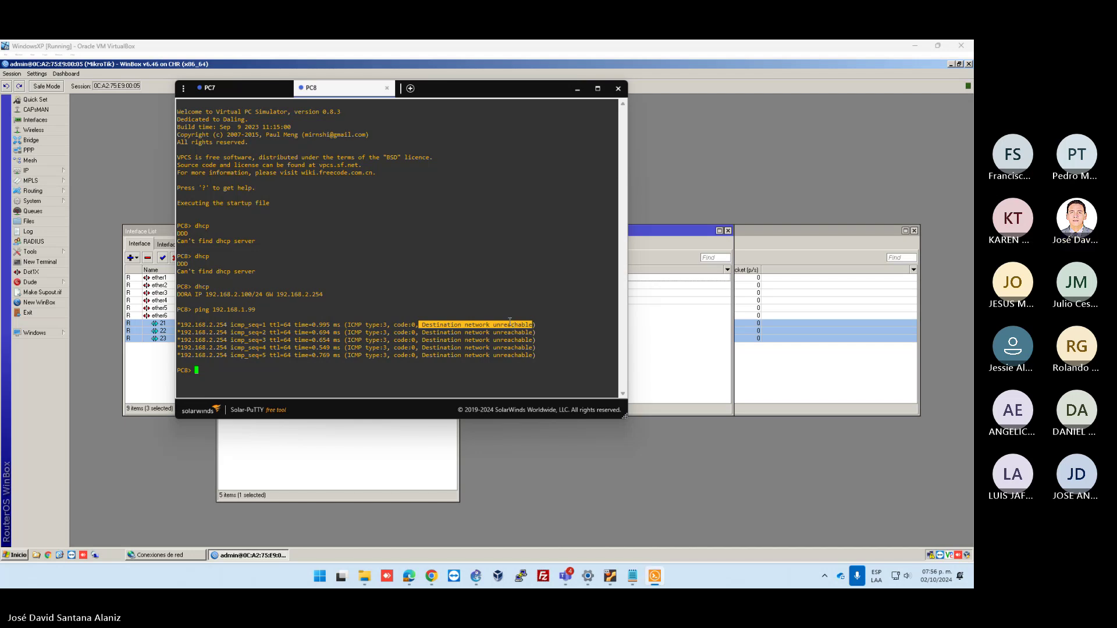
double_click(355, 325)
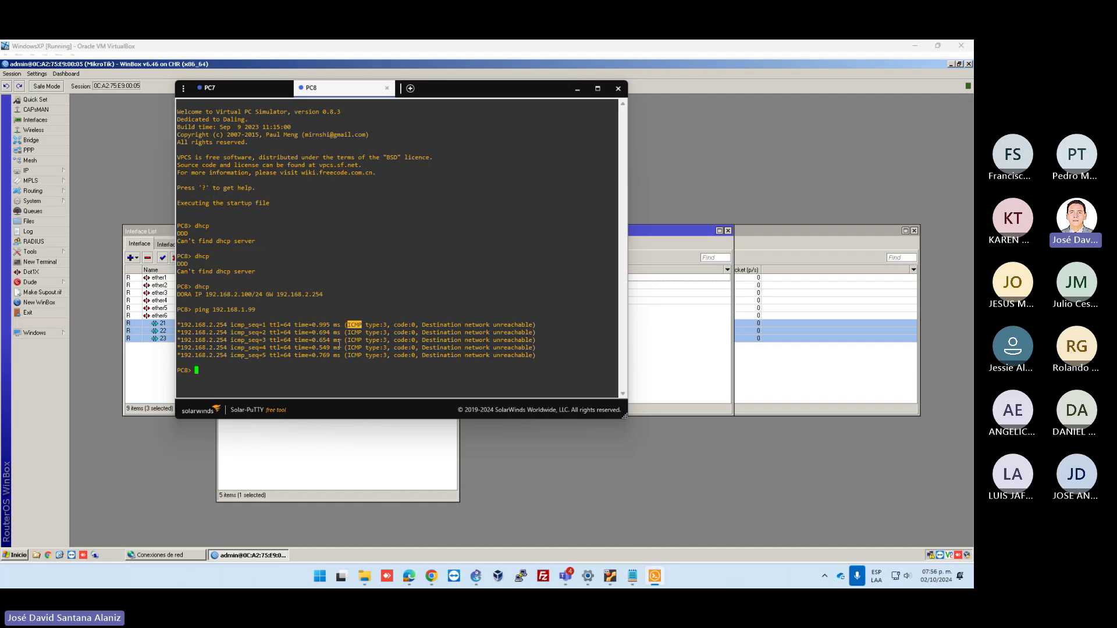
left_click(338, 344)
Show the router's route list of five connected routes and start a new 0.0.0.0/0 route
left_click(141, 190)
left_click(58, 171)
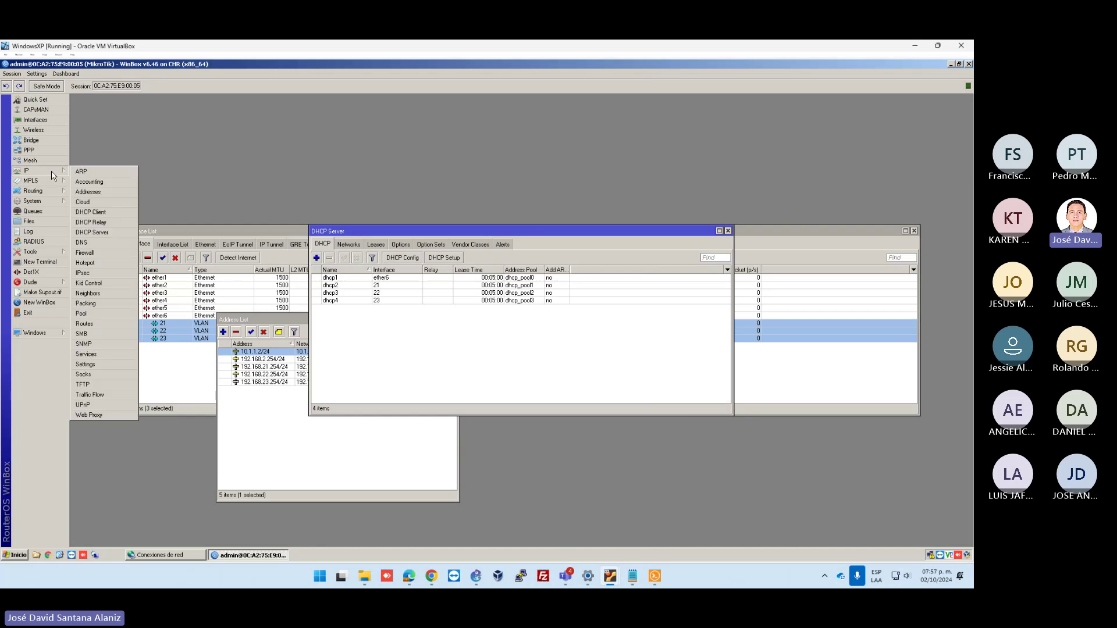
left_click(84, 324)
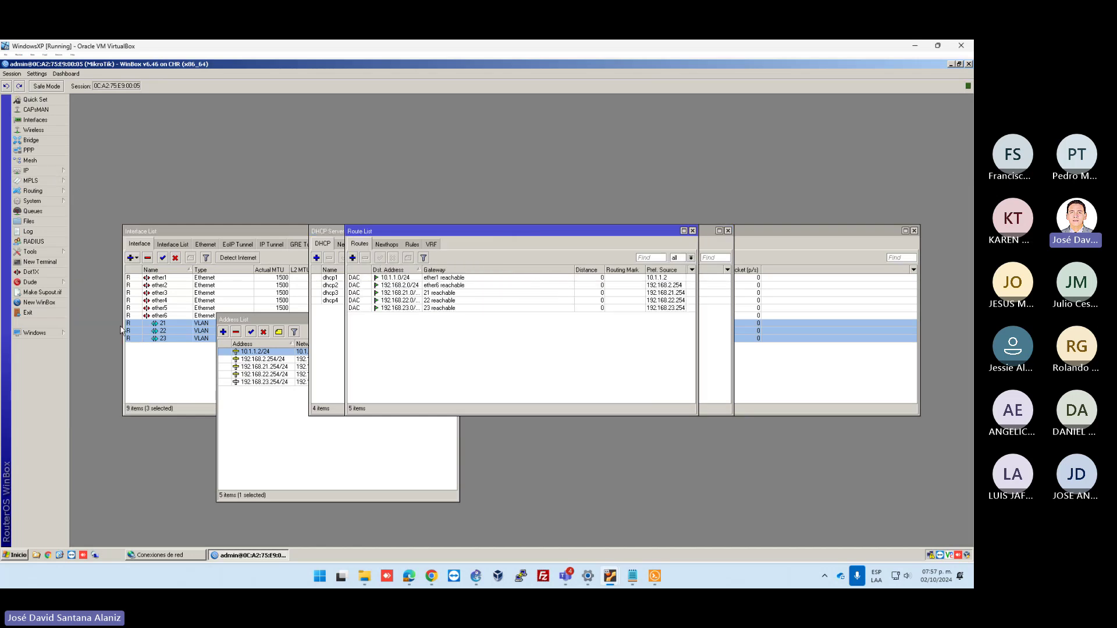
left_click_drag(461, 231, 636, 106)
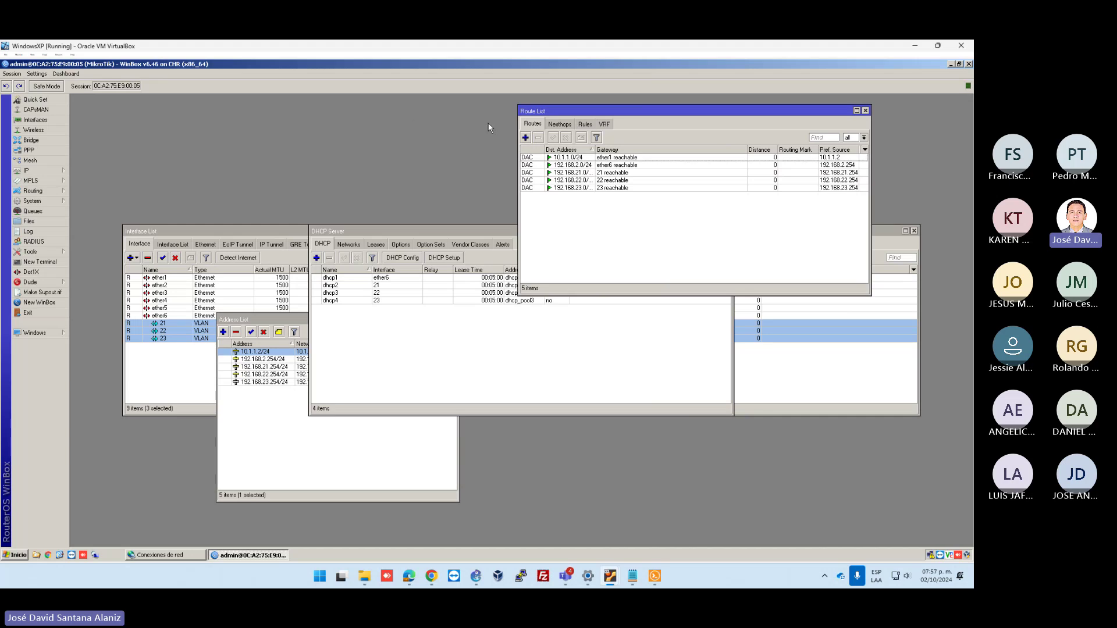
left_click(525, 139)
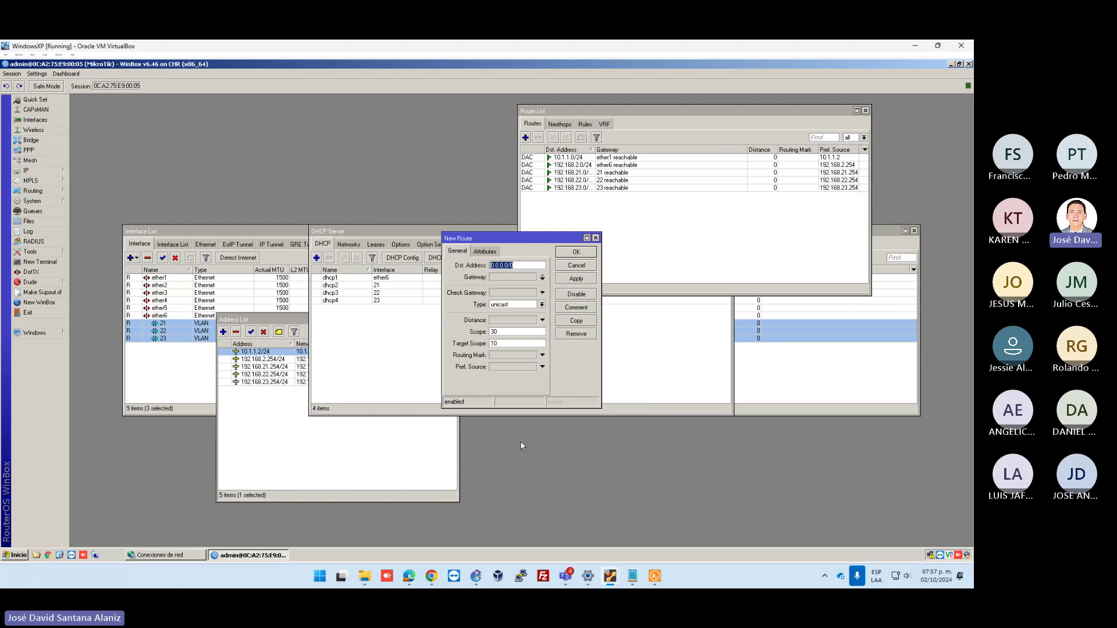
Check PC7's 192.168.1.0/24 subnet label in the GNS3 topology
left_click(476, 576)
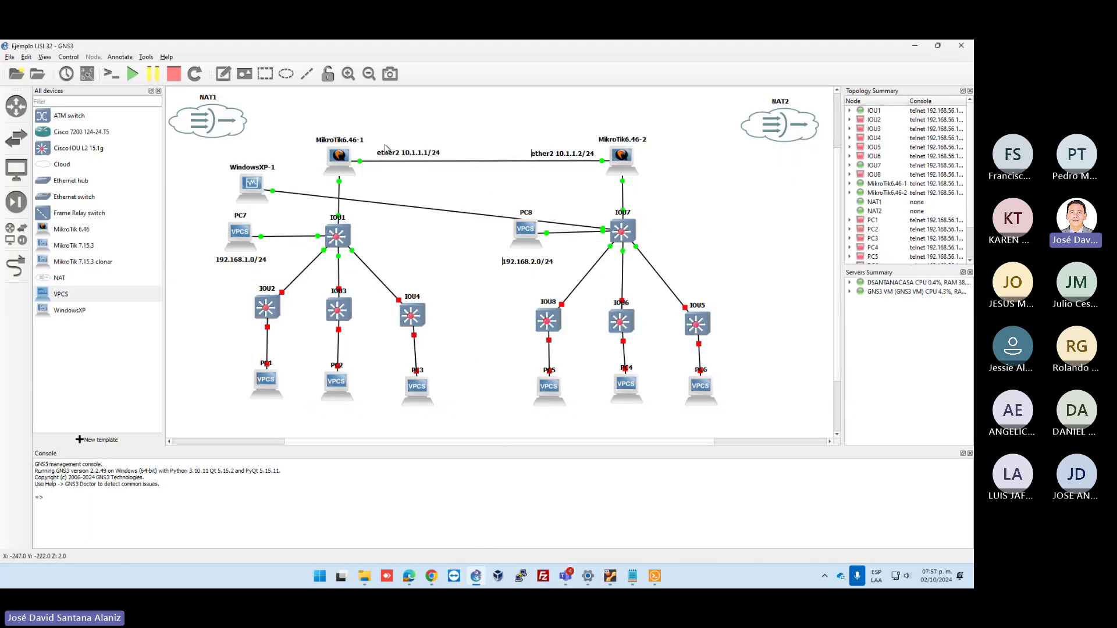
left_click(567, 155)
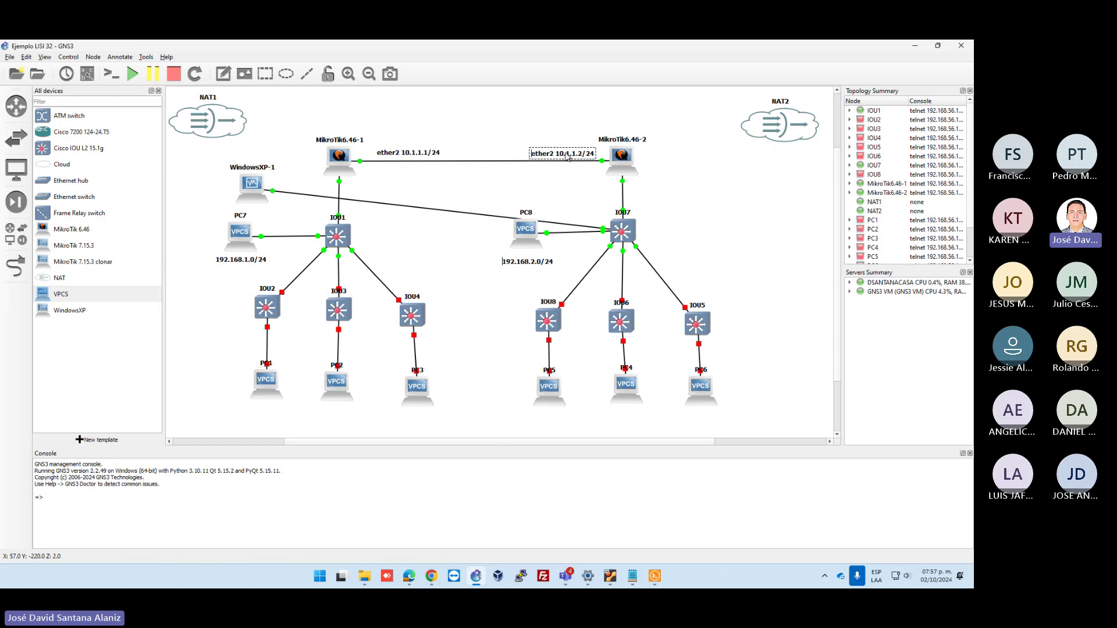
left_click(418, 155)
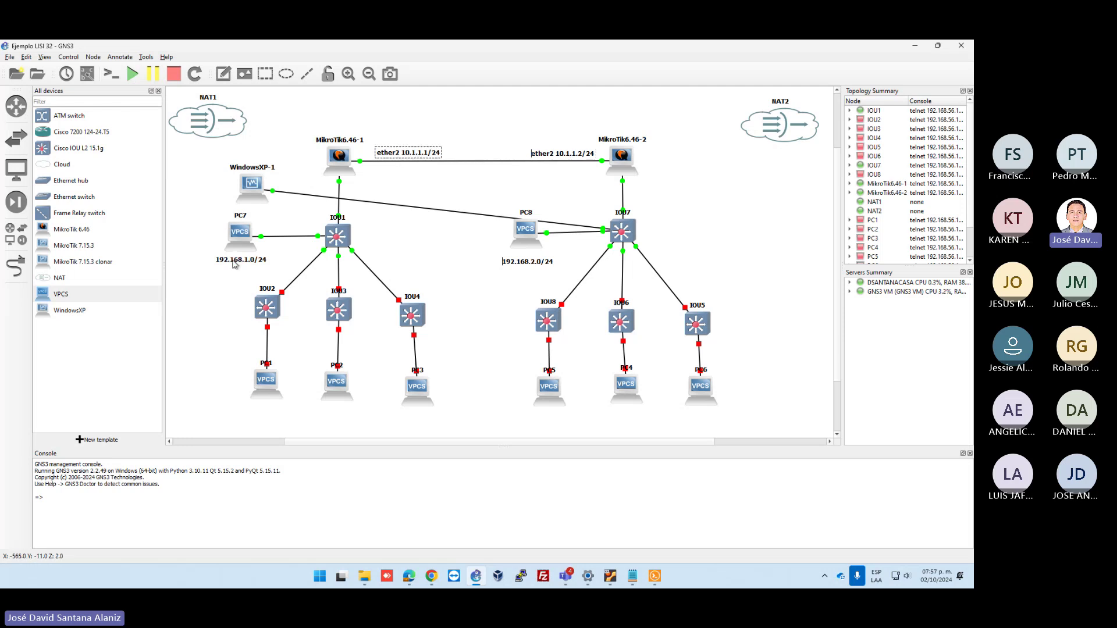
left_click(235, 259)
left_click_drag(198, 245, 281, 274)
left_click_drag(209, 214, 281, 278)
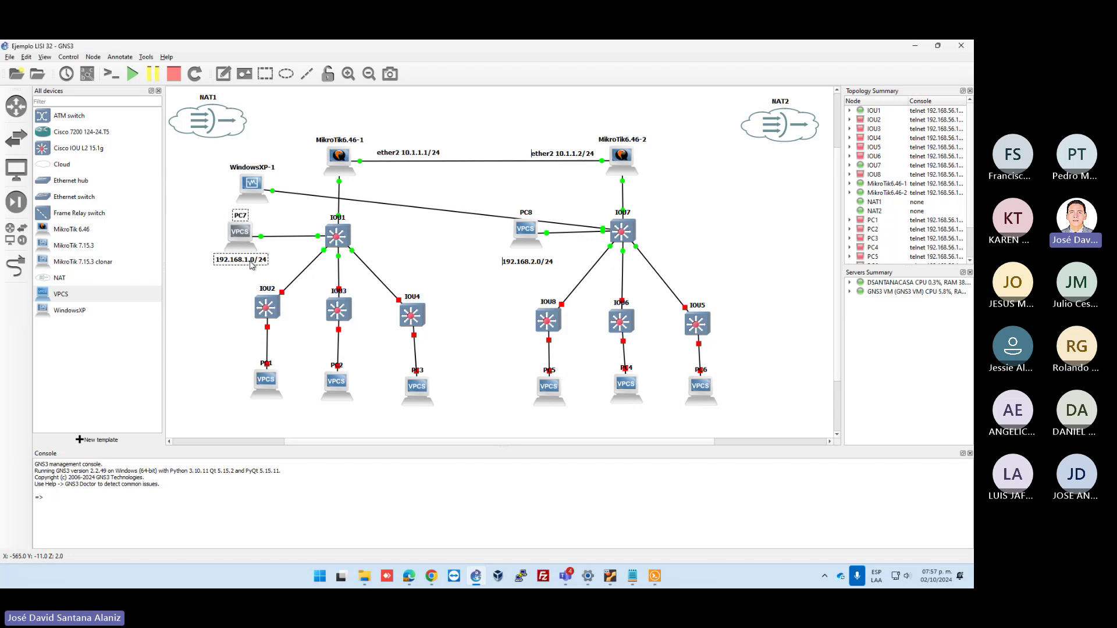
left_click(916, 46)
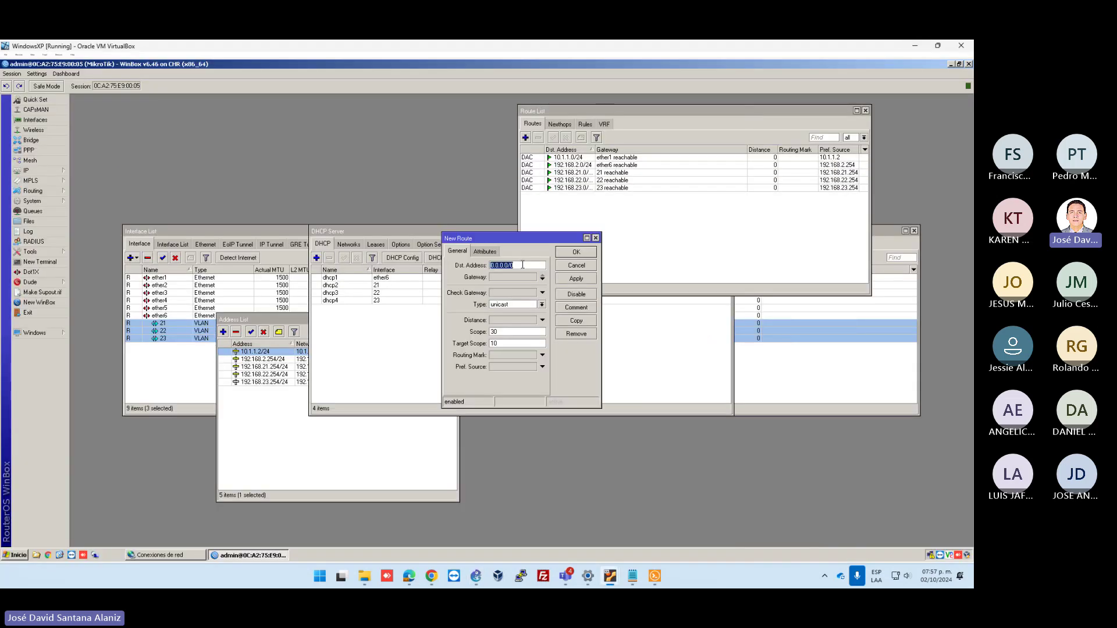
Enter 192.168.1.0/24 as the new route's destination address
left_click(525, 265)
double_click(520, 265)
type("192.168.1.0/24")
left_click(501, 278)
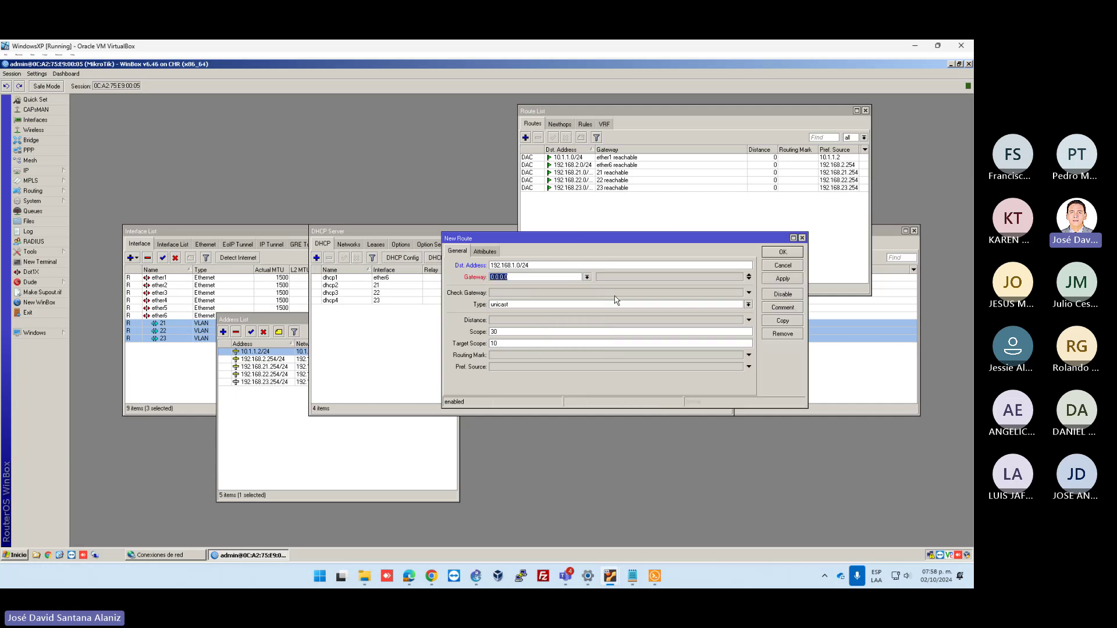
left_click(915, 48)
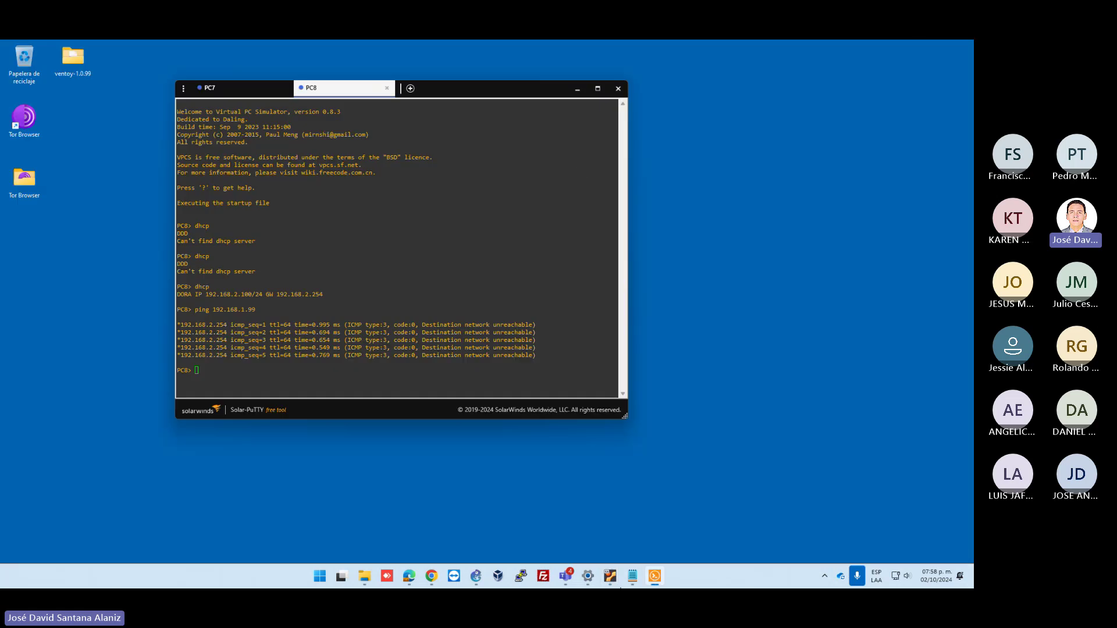
Move the WindowsXP-1 node from near MikroTik6.46-1 to beside switch IOU7
left_click(476, 576)
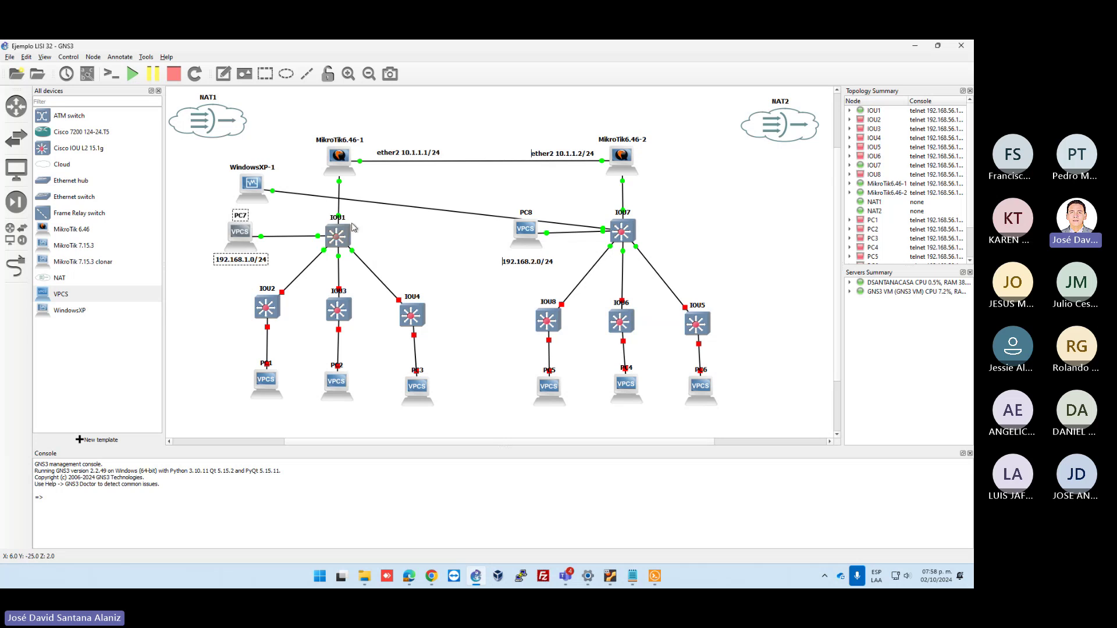
left_click_drag(388, 156, 376, 156)
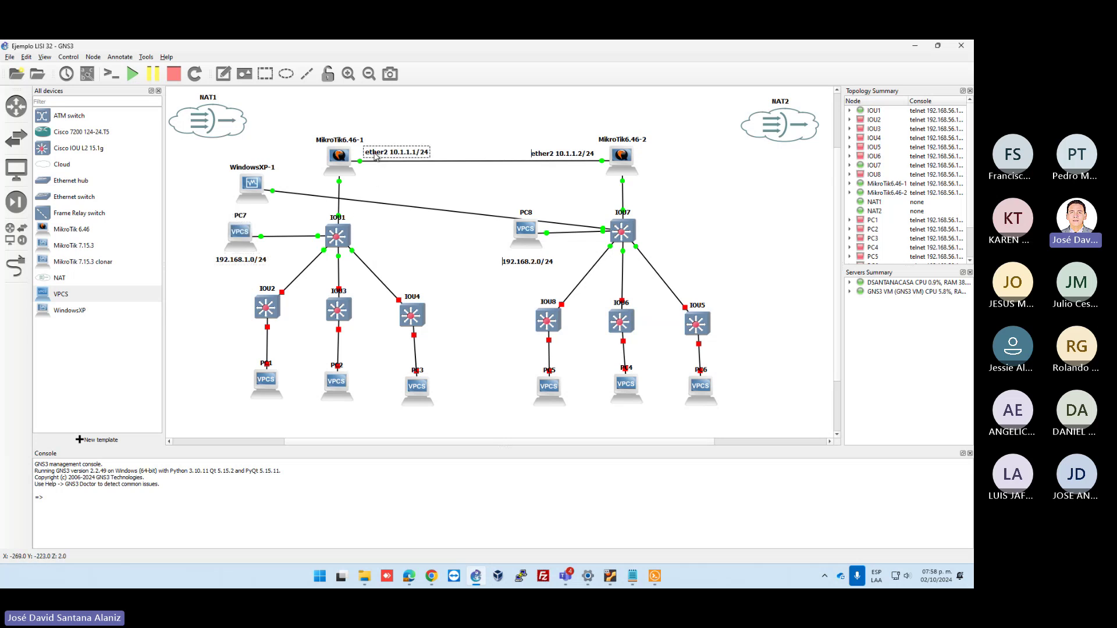
left_click(310, 127)
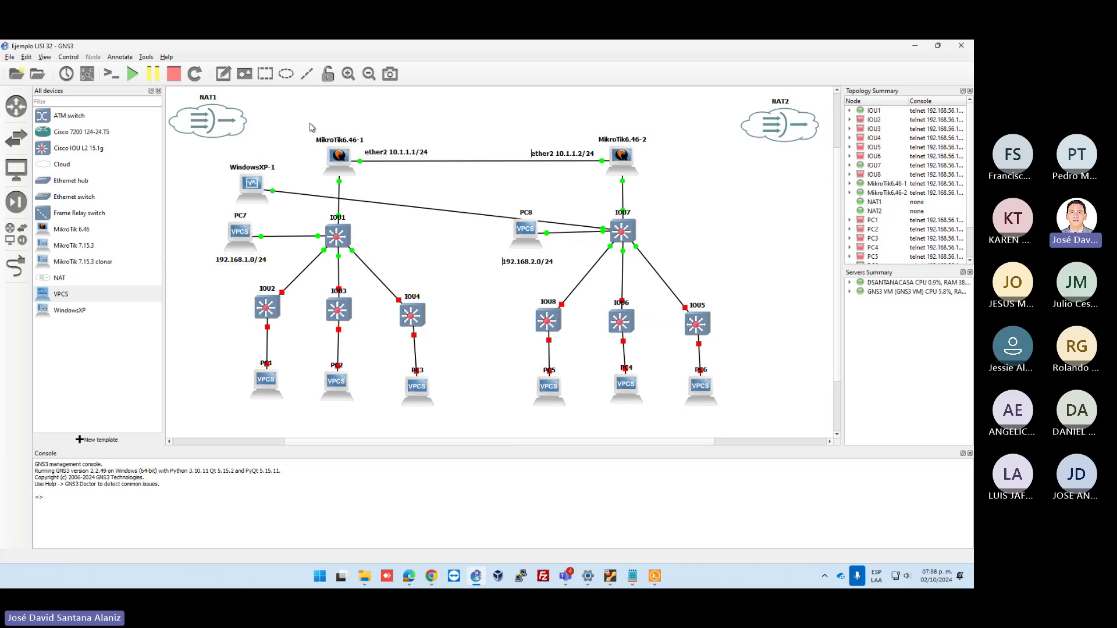
left_click_drag(302, 117, 439, 178)
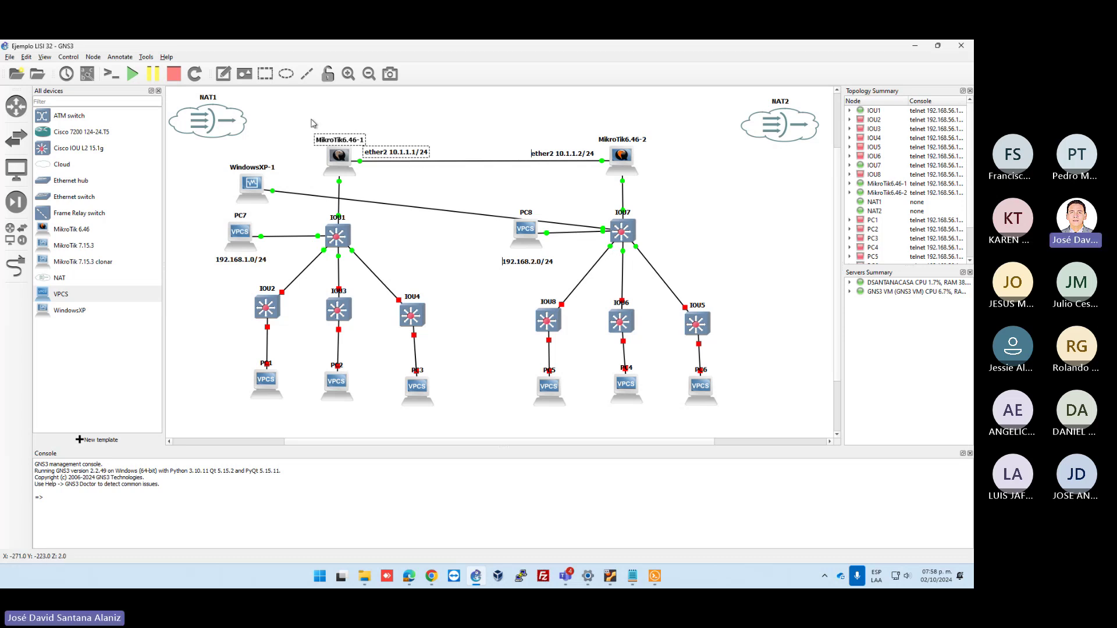
left_click_drag(313, 122, 441, 185)
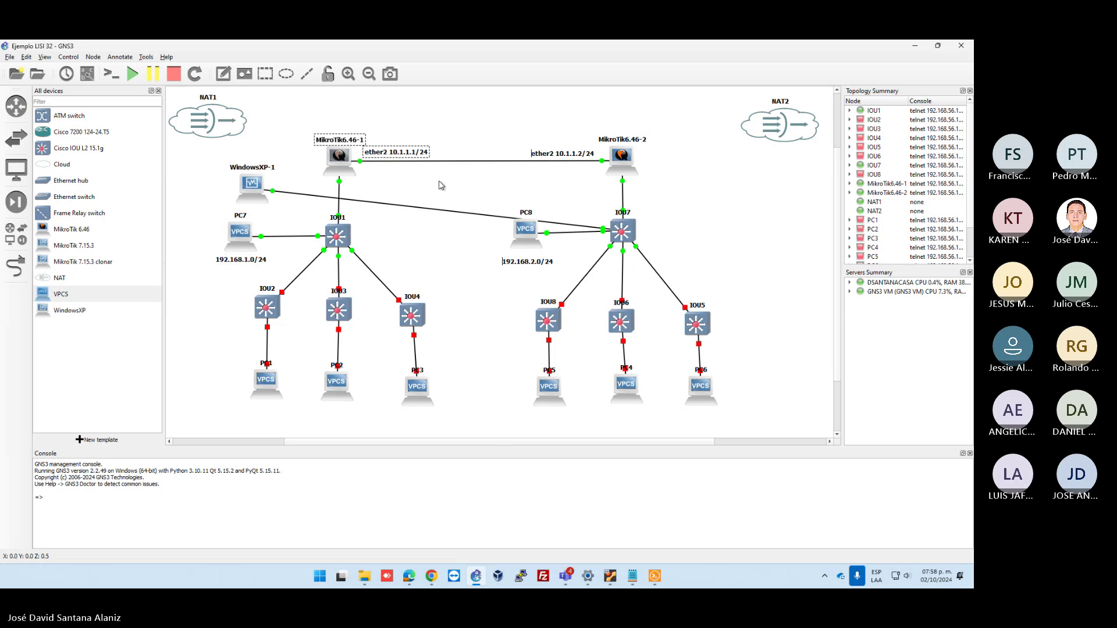
left_click_drag(256, 186, 753, 229)
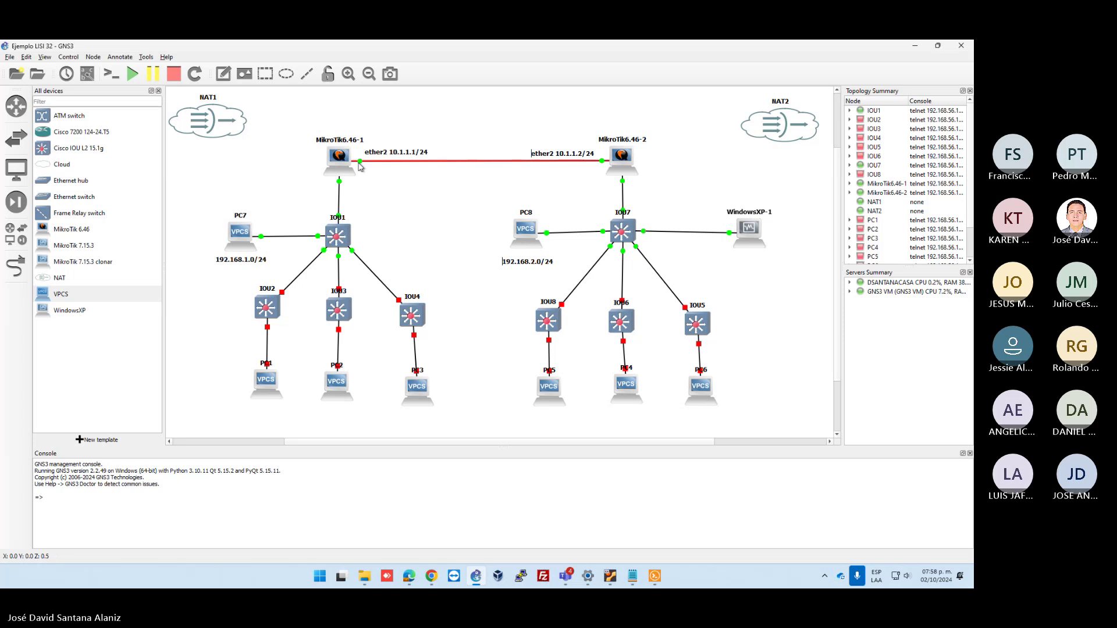
left_click(397, 154)
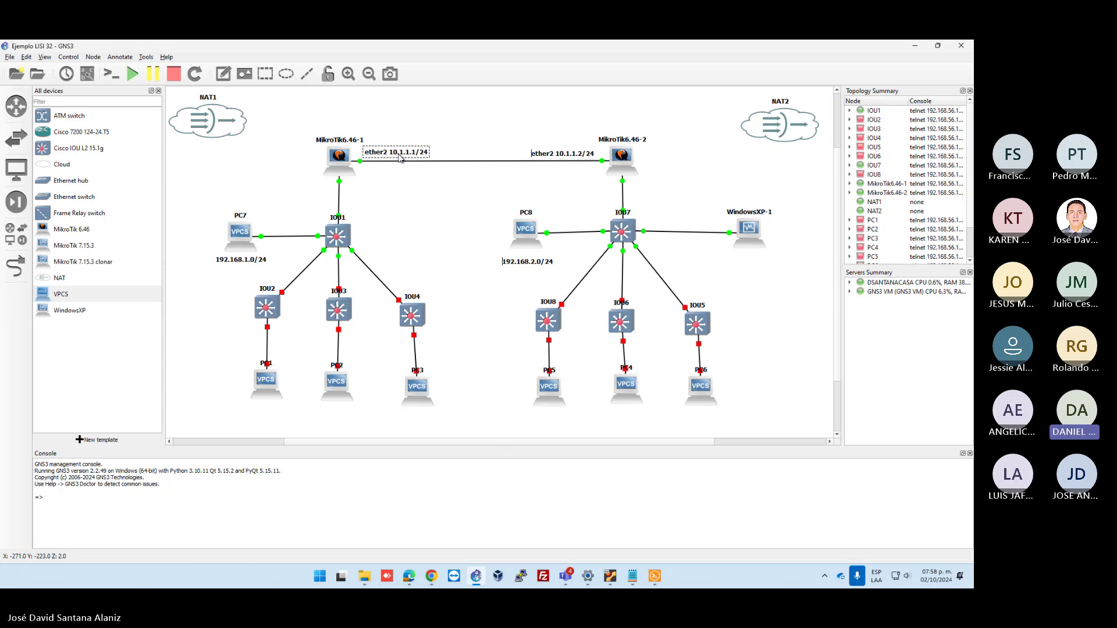
mouse_move(609, 576)
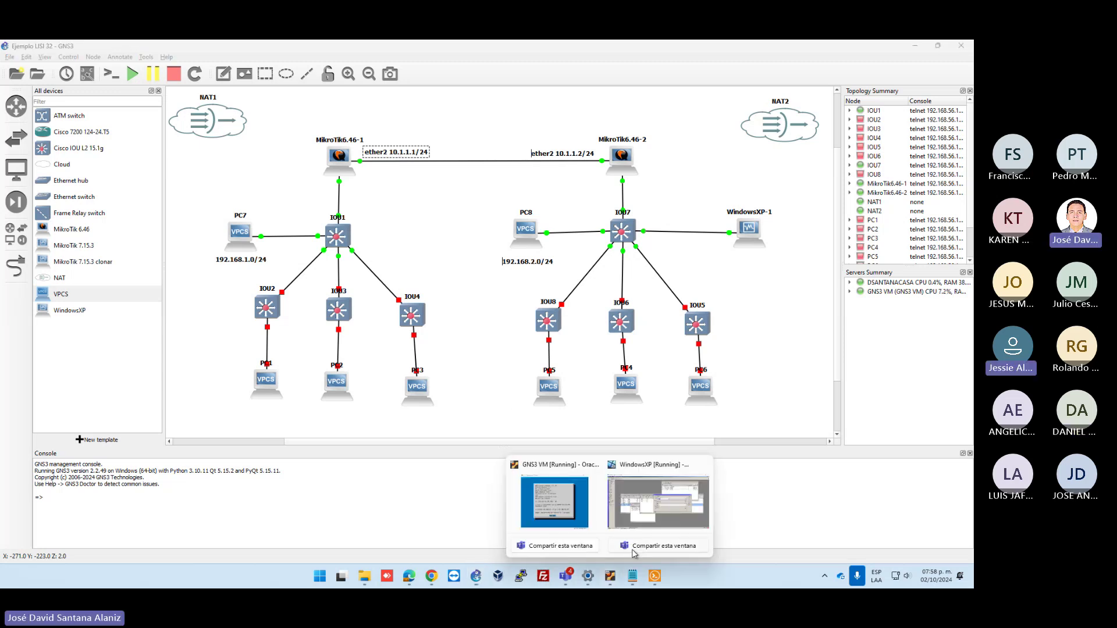
mouse_move(653, 516)
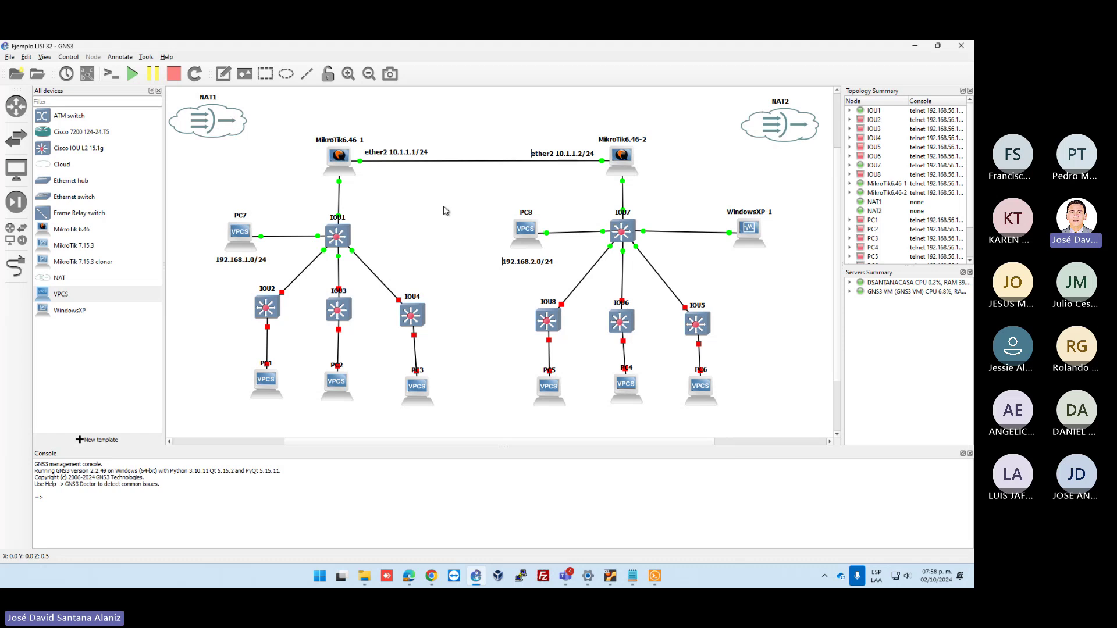
Duplicate the ether2 label beside the IOU1 link and change it to ether6 192.168.1.0/24
left_click(383, 154)
right_click(384, 155)
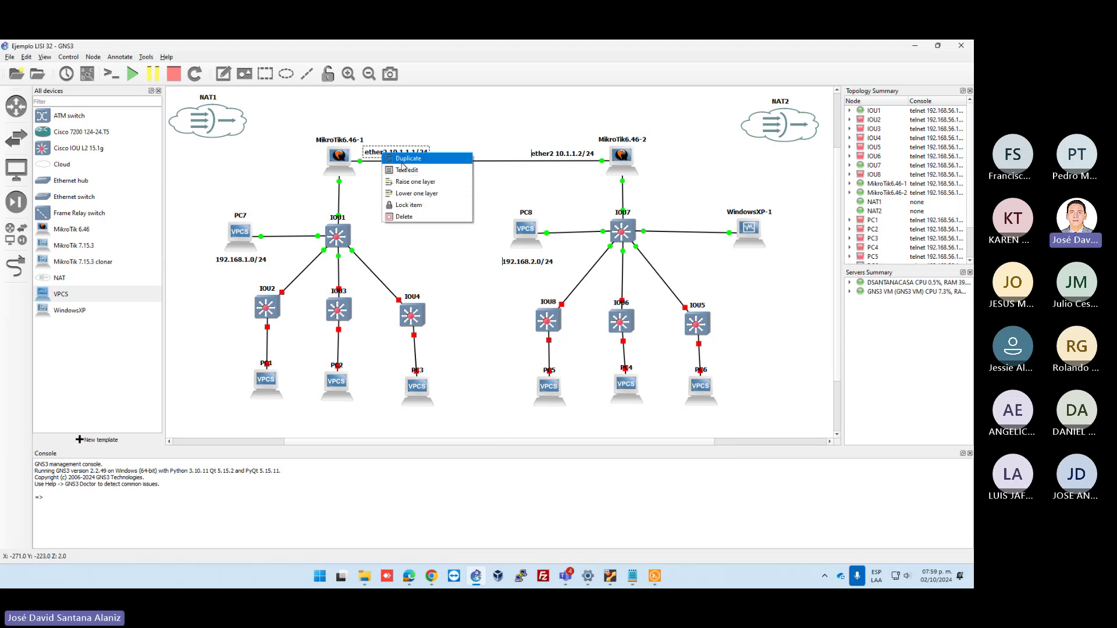
left_click(395, 174)
left_click_drag(397, 168, 294, 201)
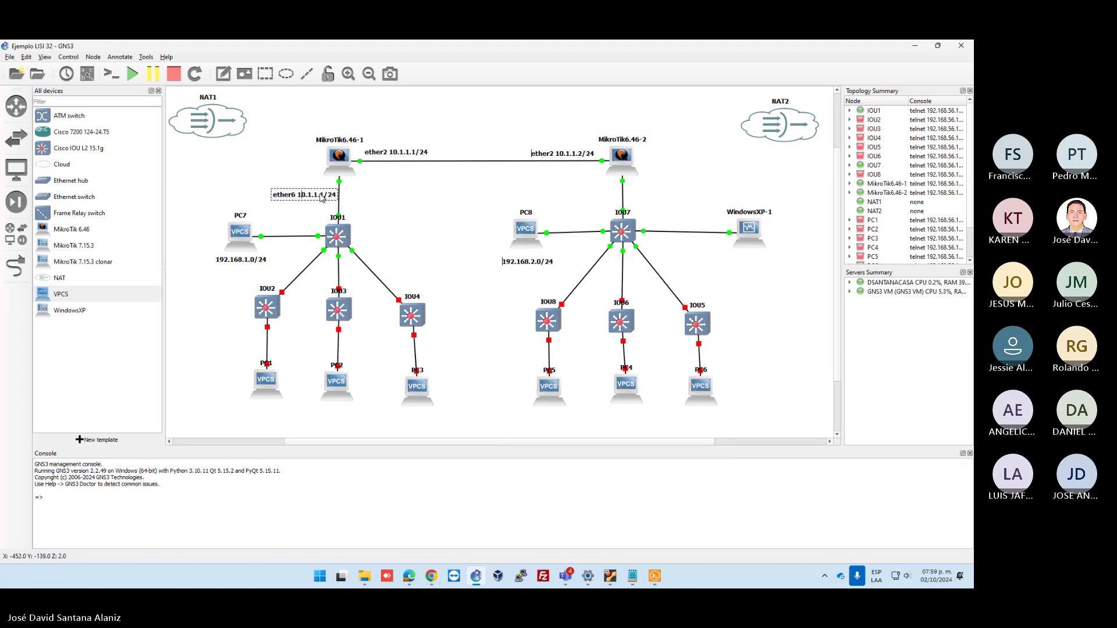
key("BackSpace")
key("BackSpace")
key("BackSpace")
key("BackSpace")
key("BackSpace")
key("BackSpace")
key("BackSpace")
key("BackSpace")
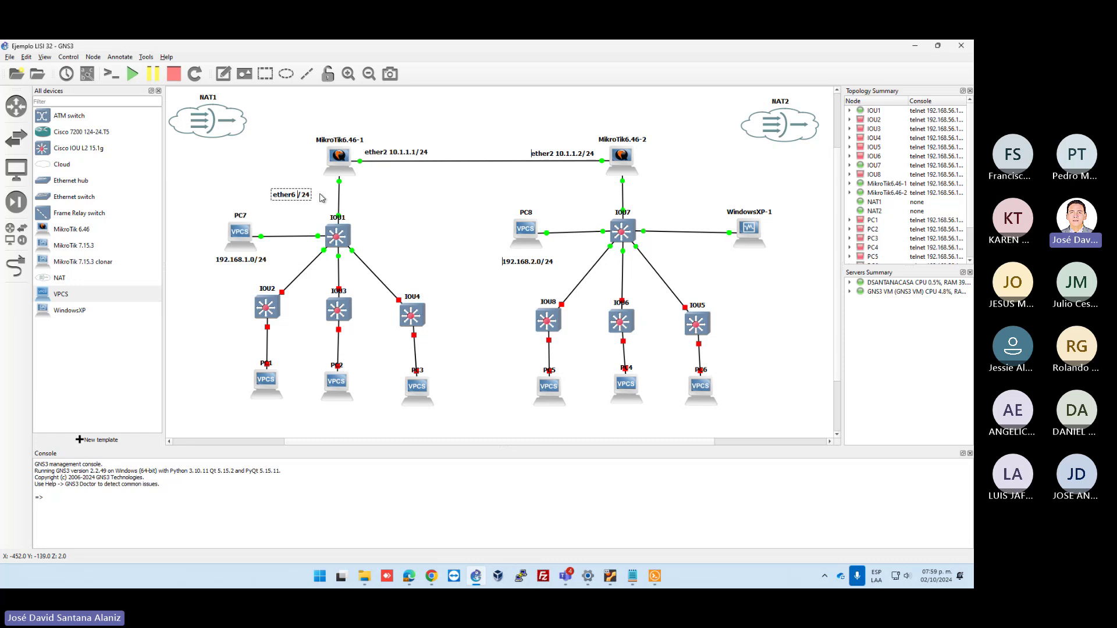
type("192.168.1")
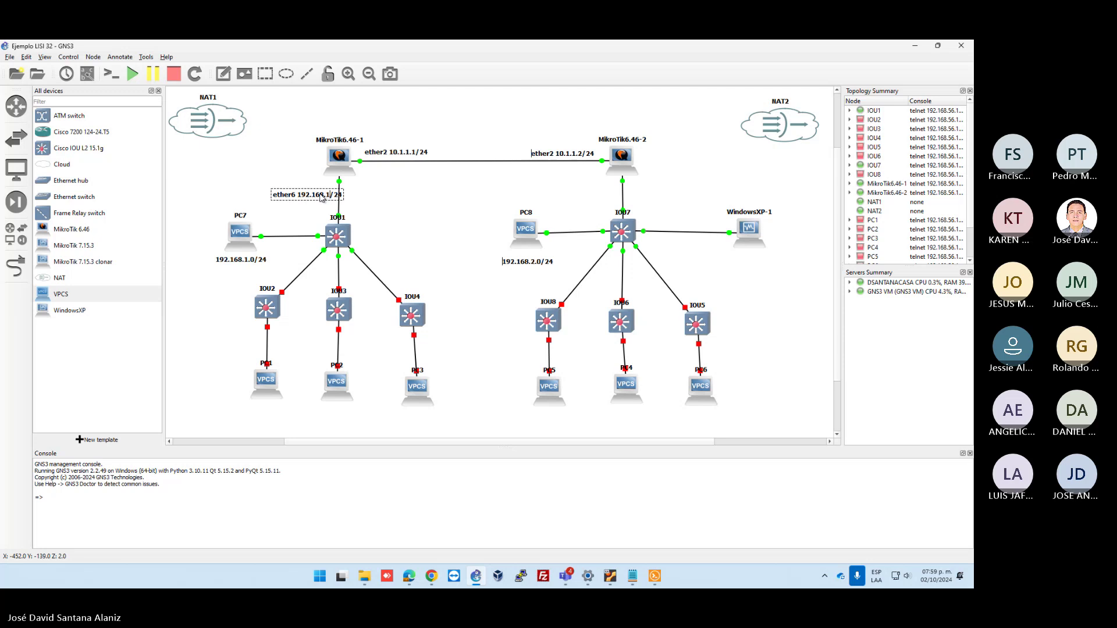
type(".0")
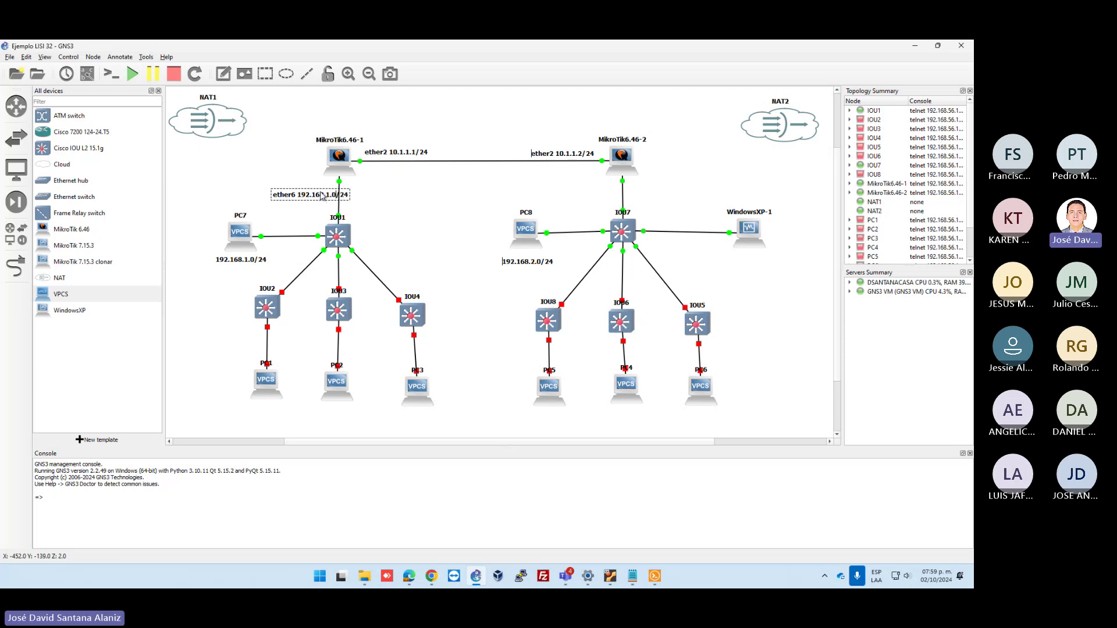
left_click_drag(291, 198, 277, 200)
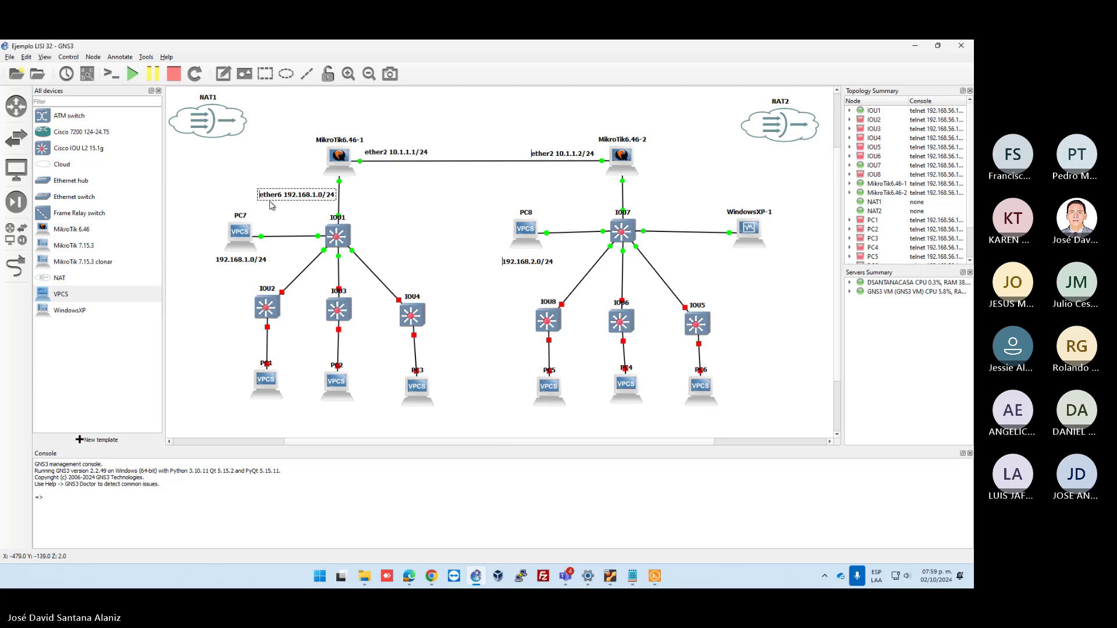
Review the 192.168.1.0/24, 192.168.2.0/24 and 10.1.1.0/24 labels around both routers
left_click(244, 263)
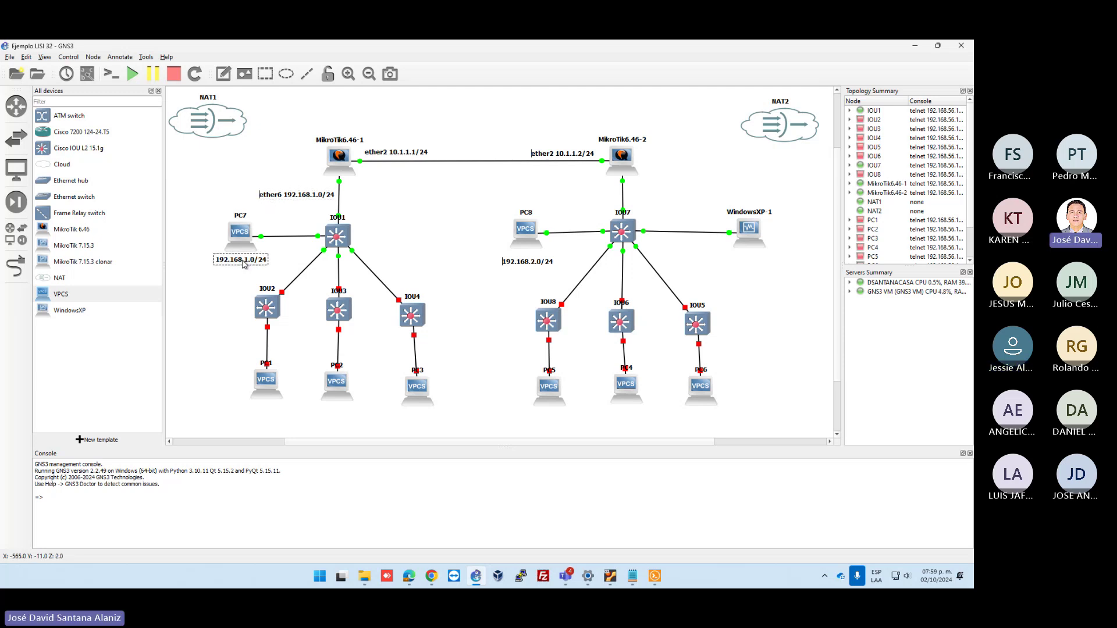
left_click(303, 198)
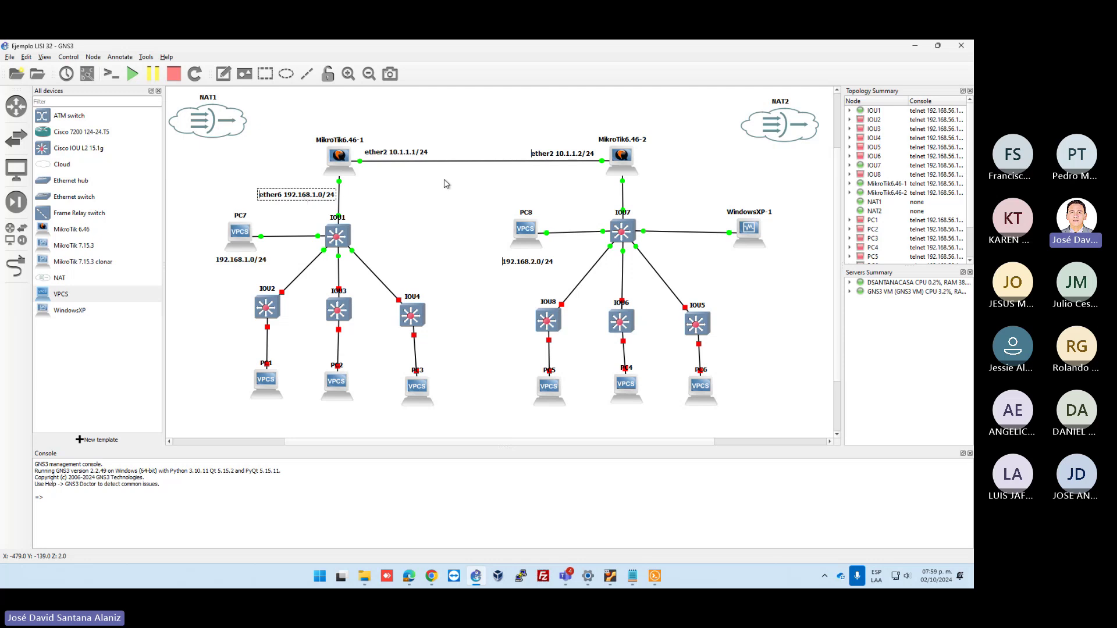
left_click_drag(534, 120, 670, 185)
left_click(460, 208)
left_click(278, 201)
left_click(242, 262)
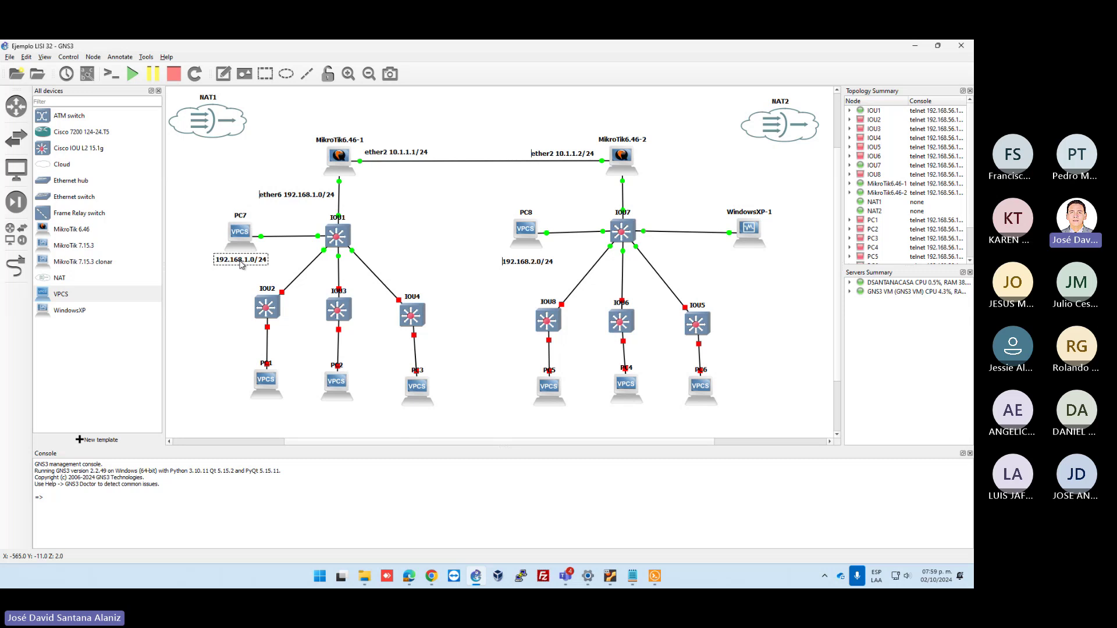
left_click(549, 155)
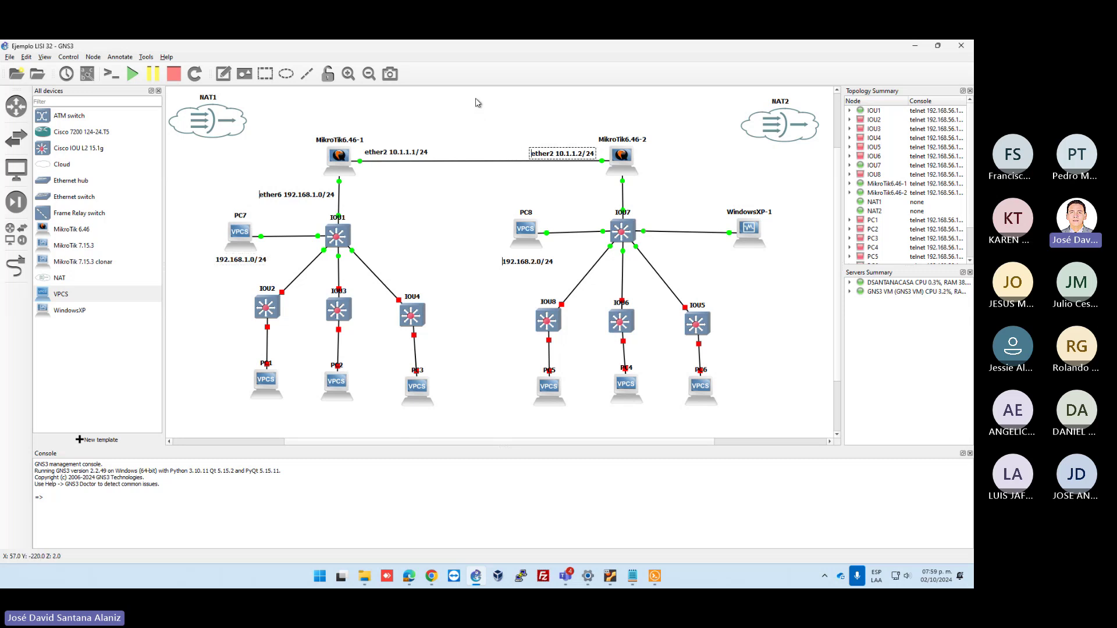
Box-select MikroTik6.46-1 with its ether2 label and nudge them slightly right
left_click_drag(473, 98, 472, 247)
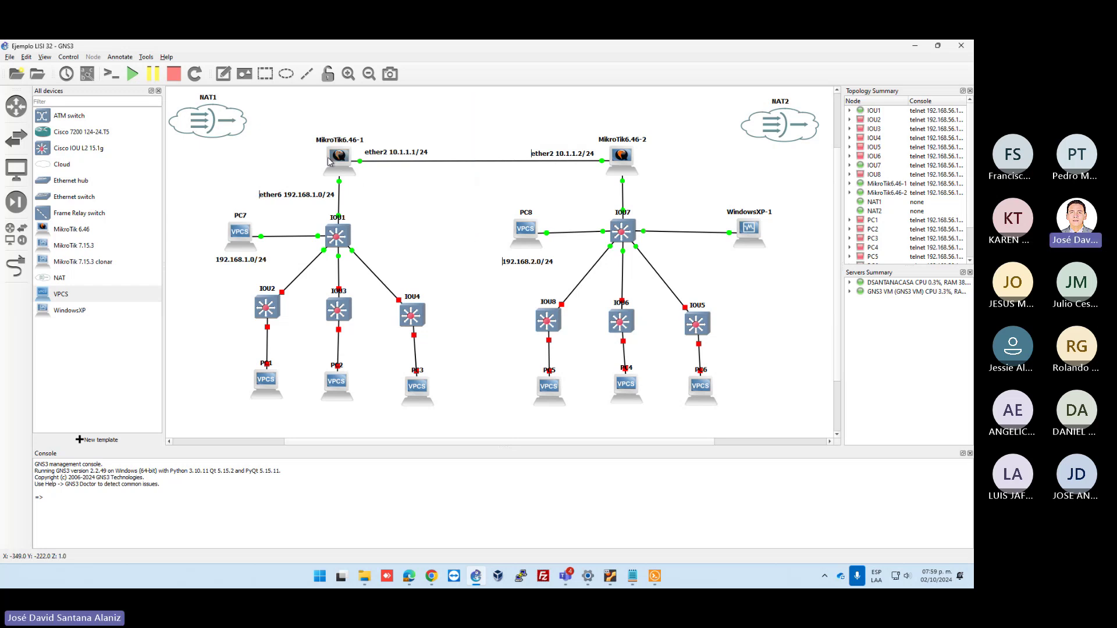
left_click_drag(357, 110, 363, 215)
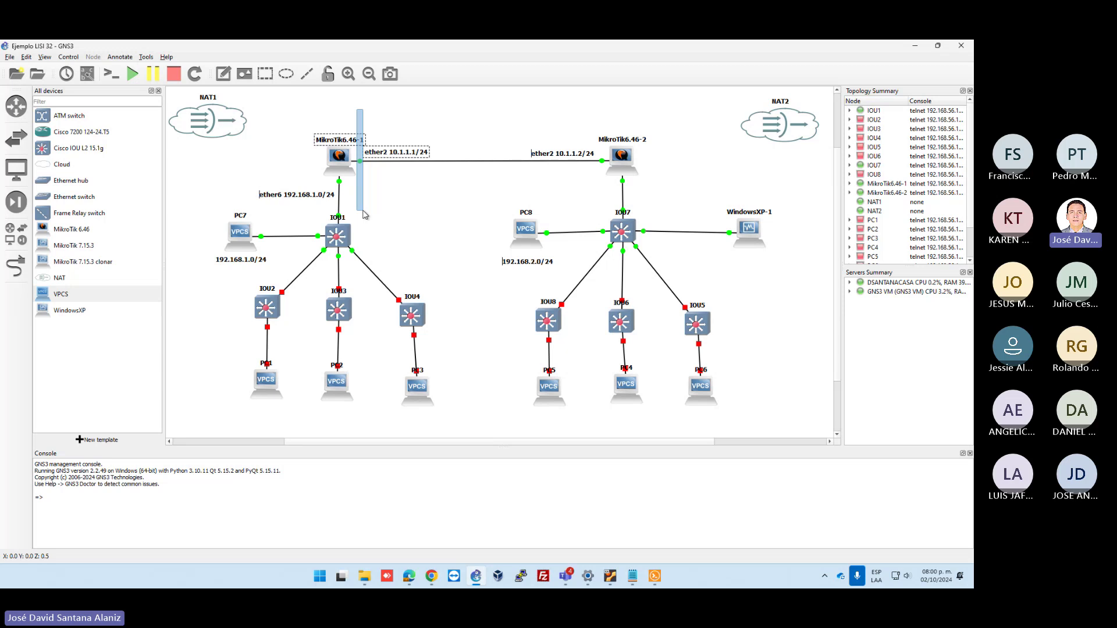
left_click_drag(363, 215, 365, 214)
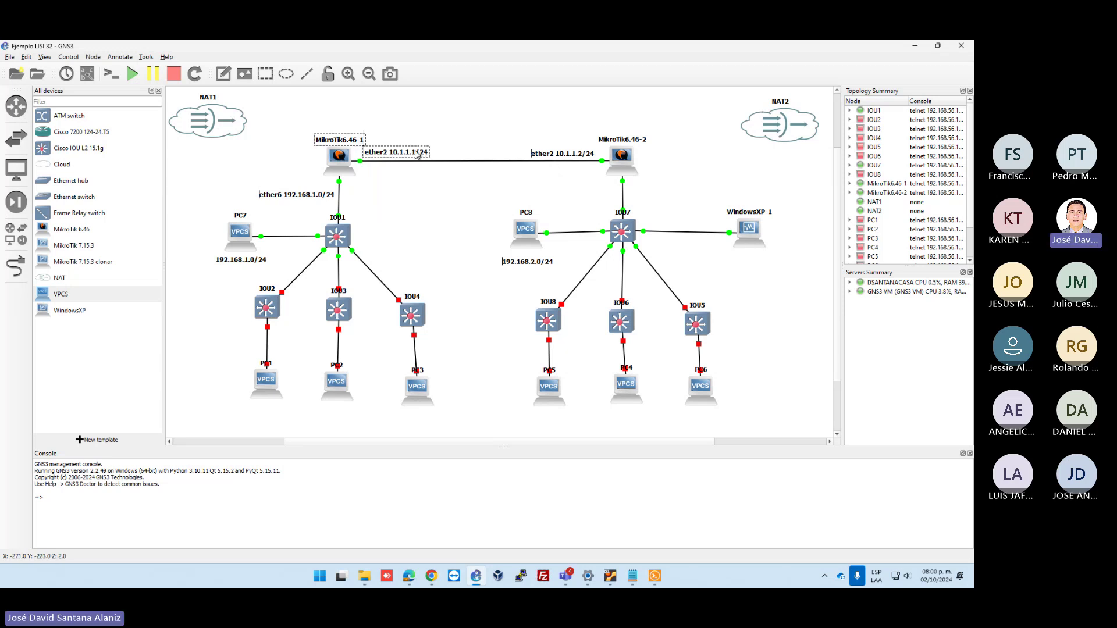
left_click_drag(417, 154, 421, 154)
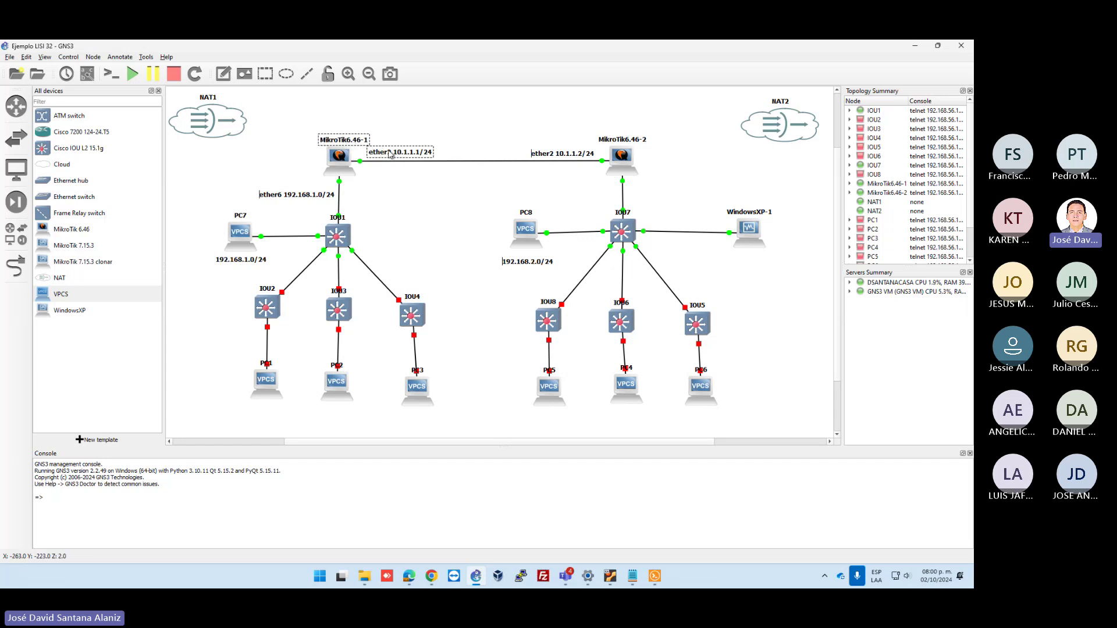
Shift the MikroTik6.46-1 name label slightly left, then return to the WindowsXP WinBox session
left_click(352, 142)
left_click_drag(351, 142, 347, 143)
left_click(347, 143)
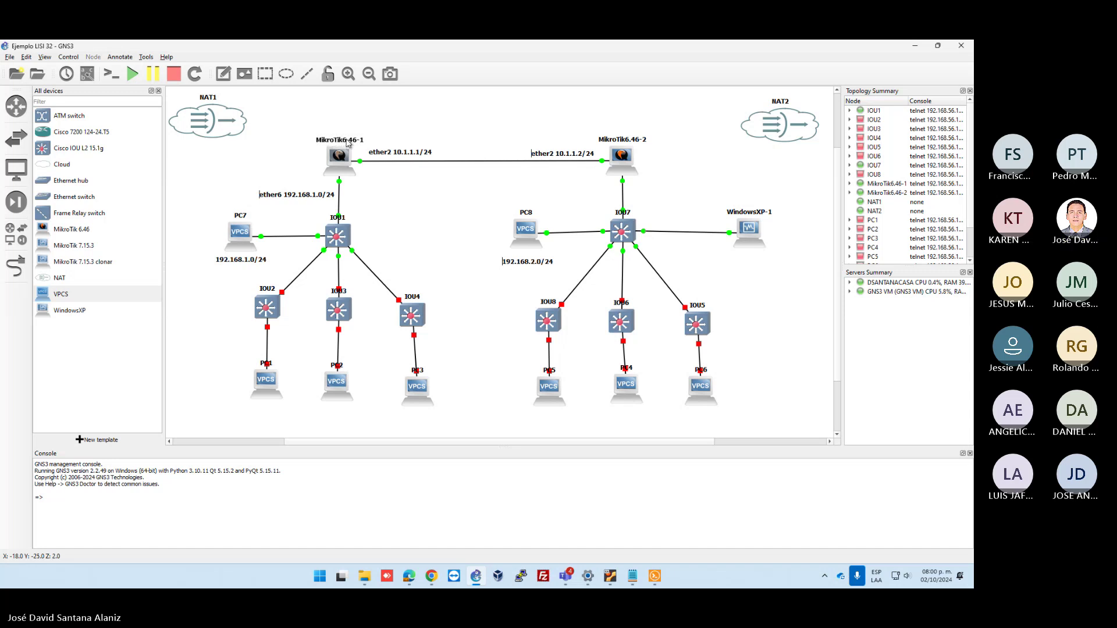
left_click(395, 155)
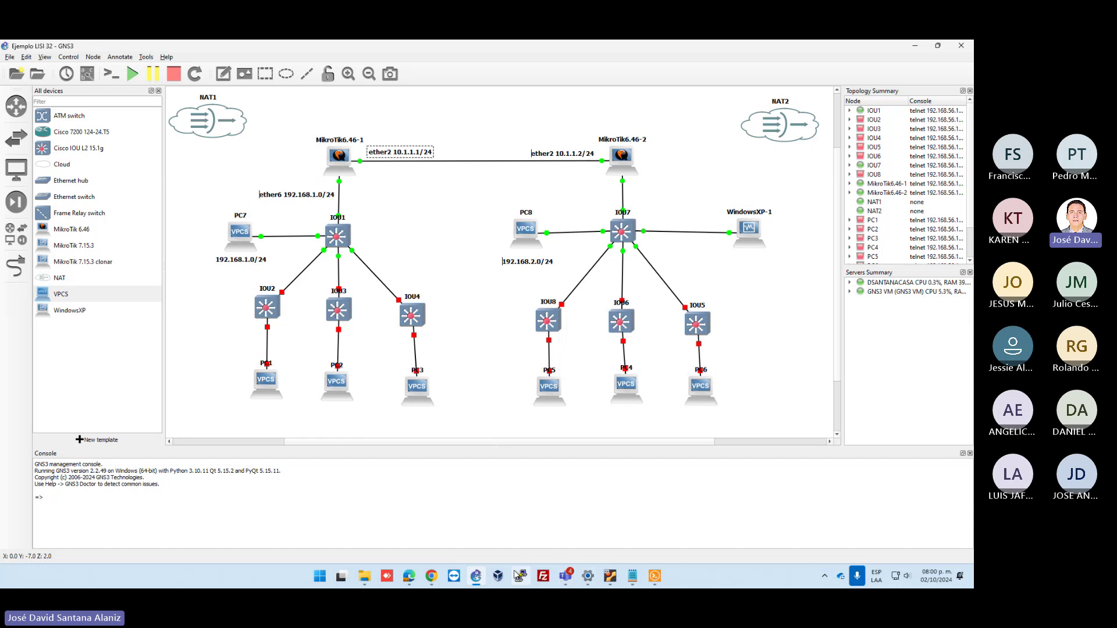
mouse_move(610, 576)
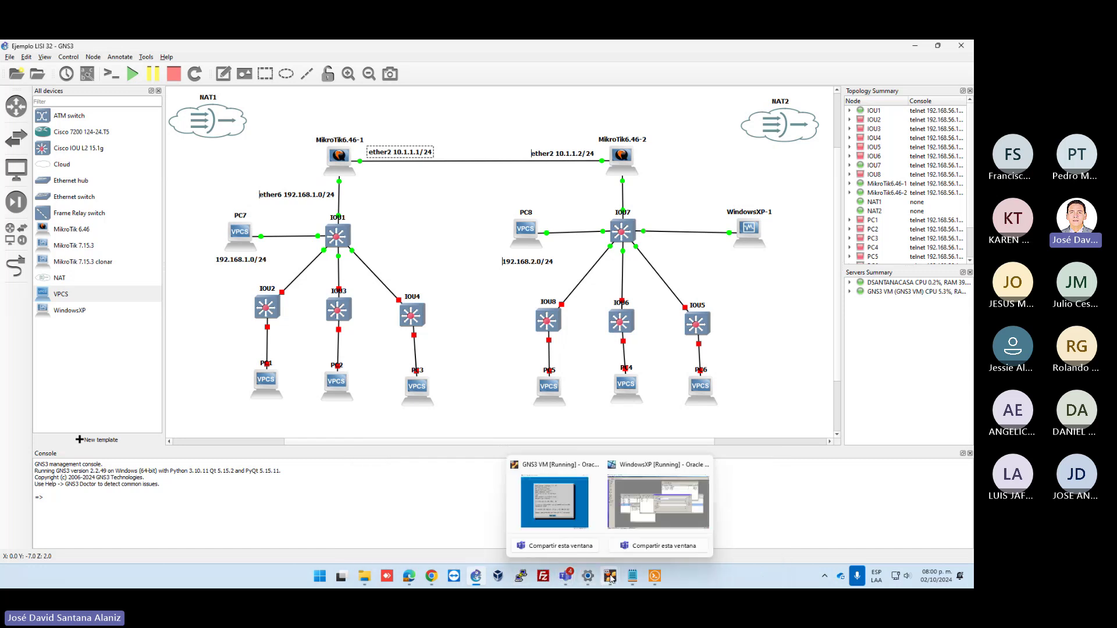
left_click(650, 515)
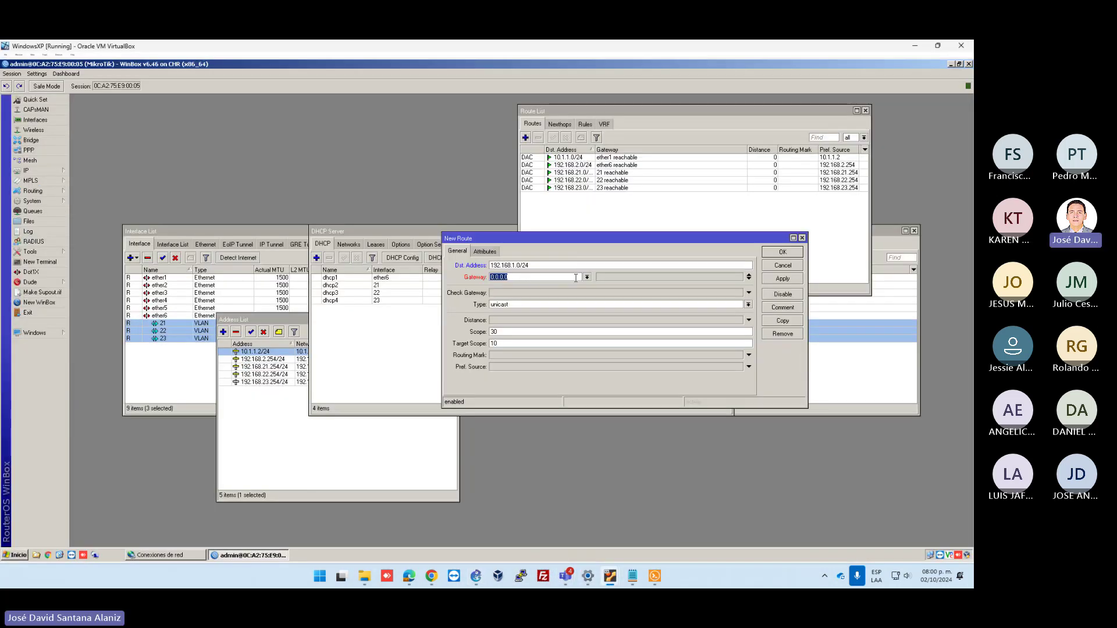
Add a static route to 192.168.1.0/24 via gateway 10.1.1.1 and apply it
type("192.")
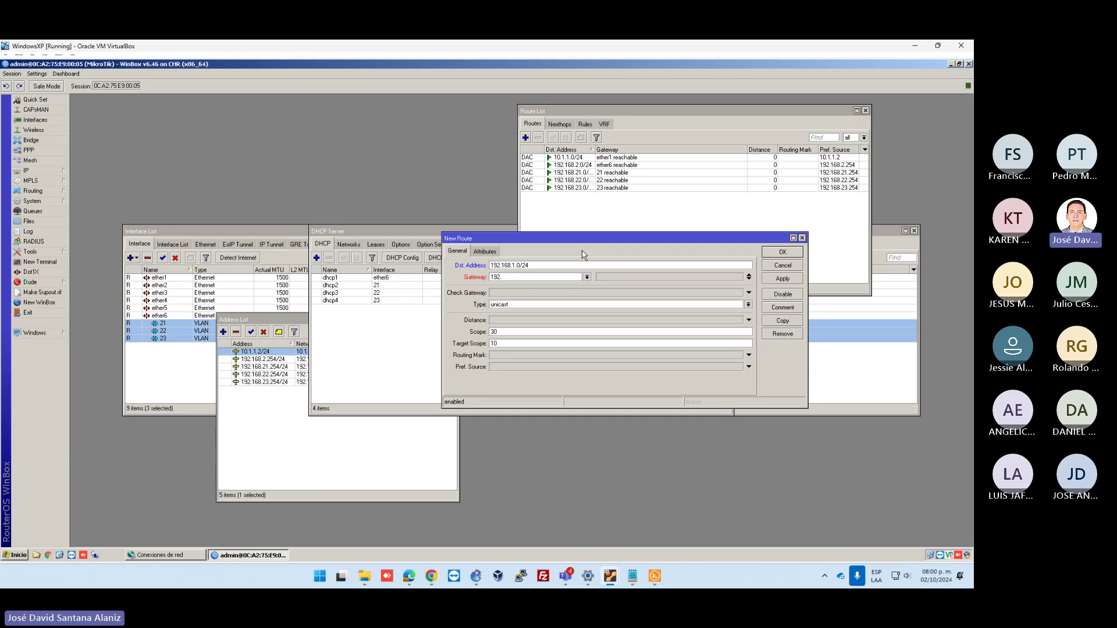
key("BackSpace")
key("BackSpace")
key("BackSpace")
type("10")
left_click_drag(512, 265, 552, 266)
left_click(782, 278)
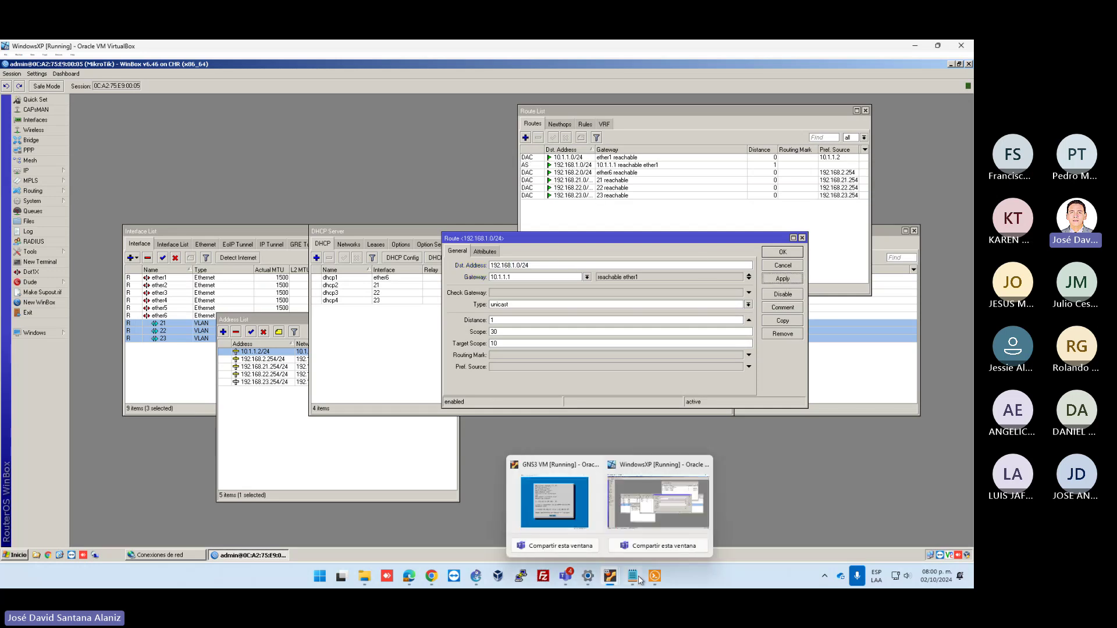
left_click(662, 574)
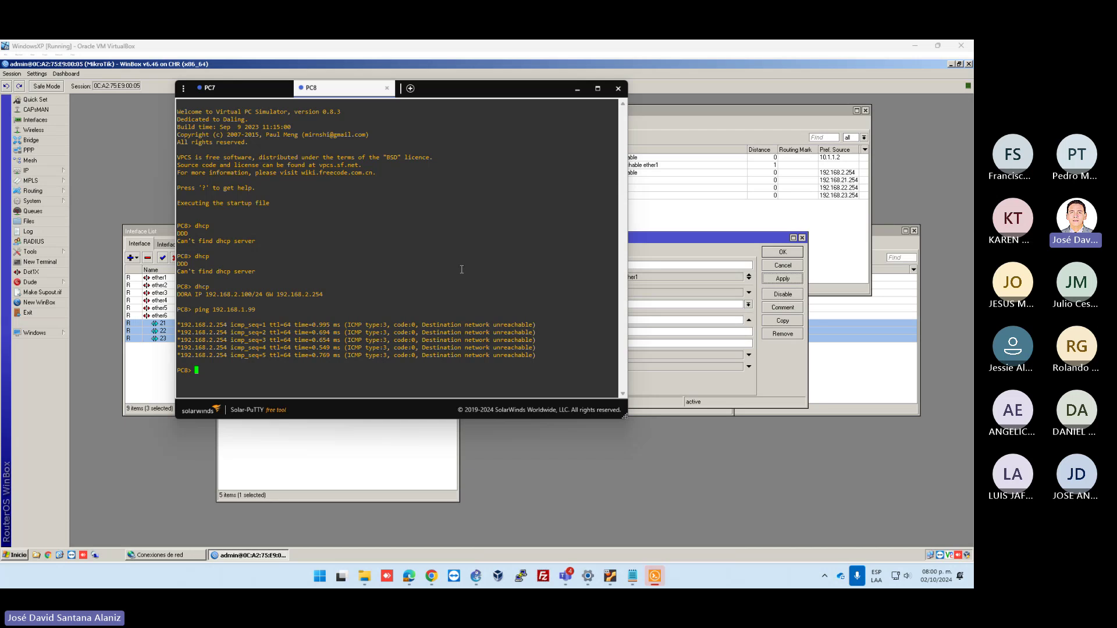
Rerun PC8's ping to 192.168.1.99 twice, checking the route list between attempts; both time out
key("Up")
key("Return")
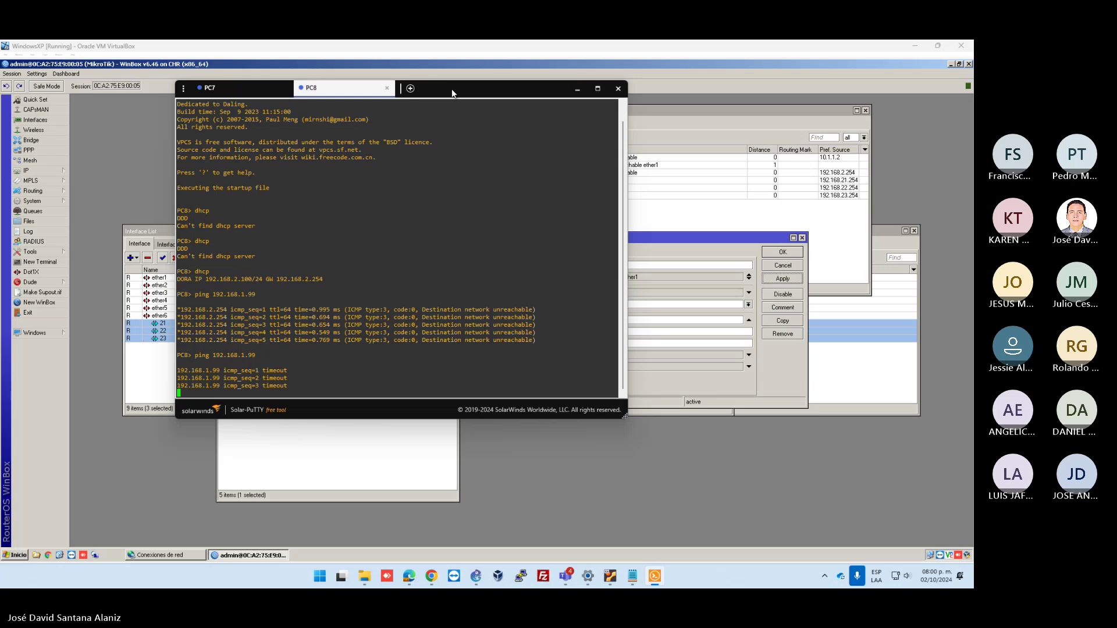
left_click_drag(460, 90, 520, 94)
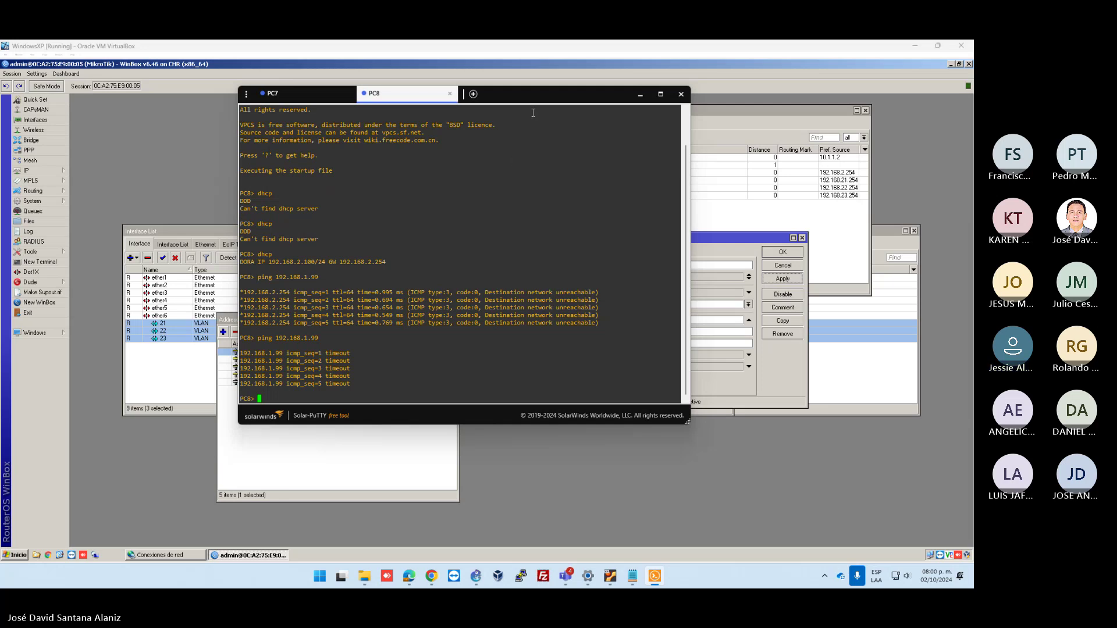
left_click_drag(540, 93, 456, 142)
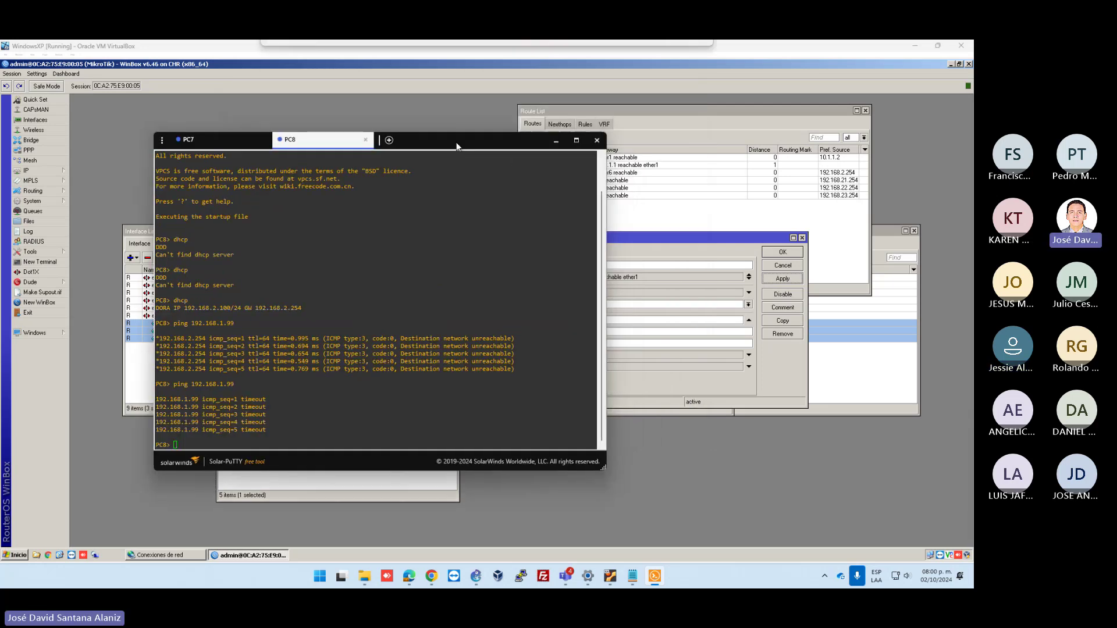
left_click(691, 242)
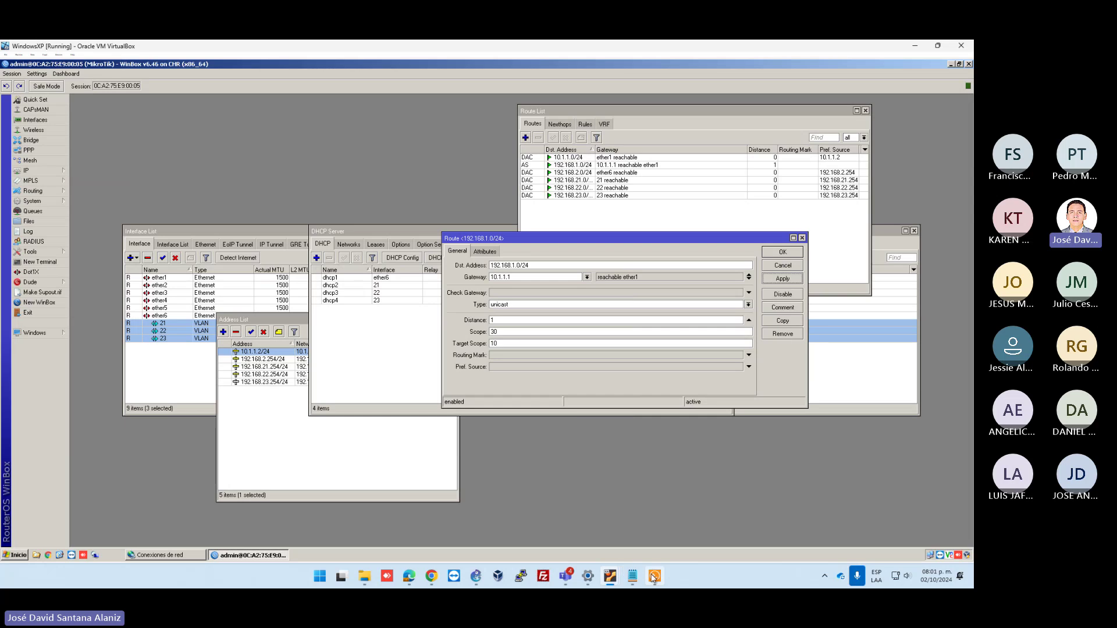
mouse_move(654, 576)
left_click(666, 517)
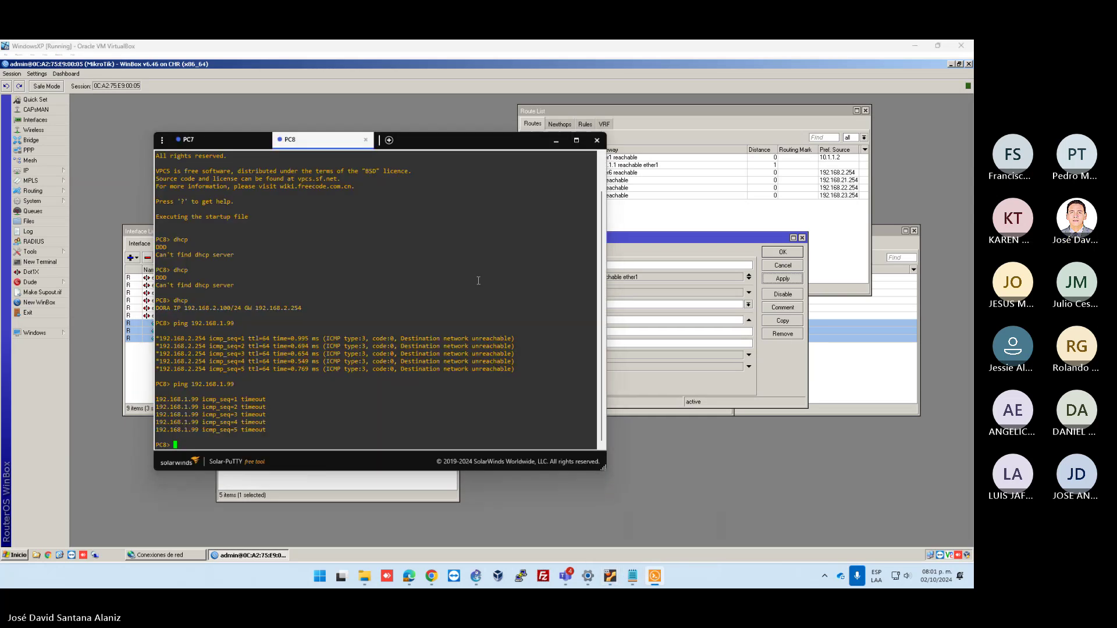
key("Up")
key("Return")
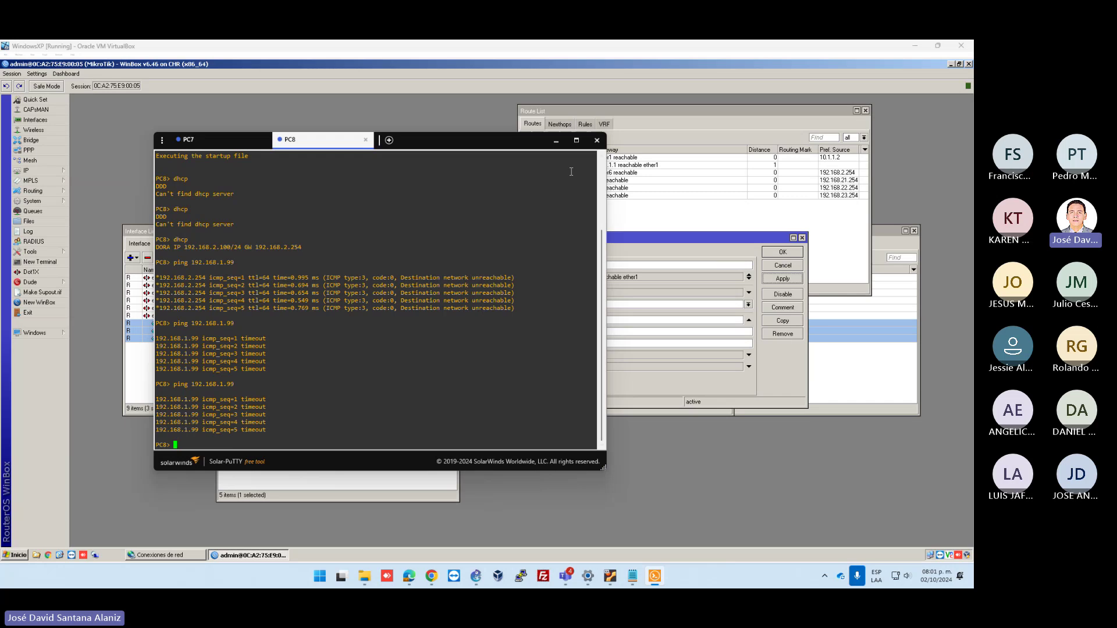
From PC7 ping 192.168.2.100, getting network unreachable, then reopen the 192.168.1.0/24 route
left_click(227, 146)
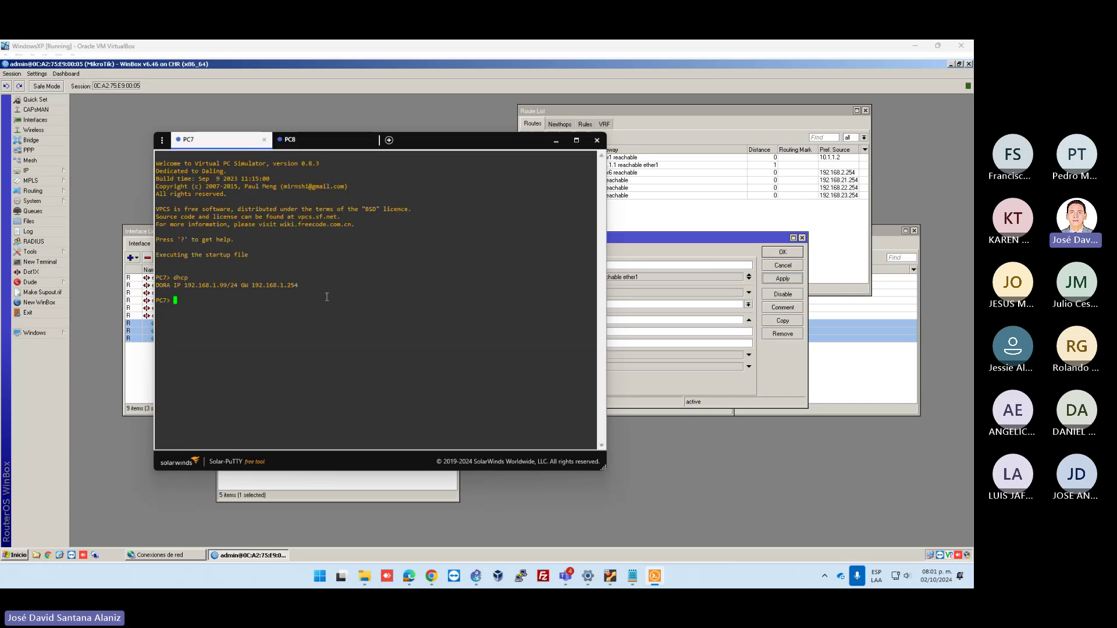
left_click(319, 140)
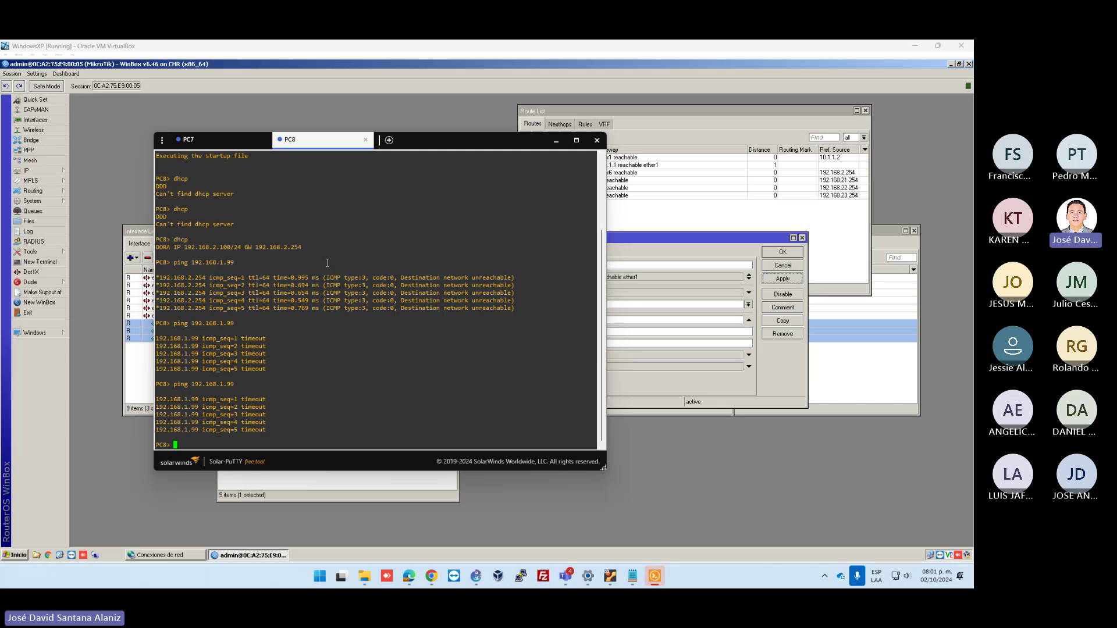
left_click(221, 144)
type("ping")
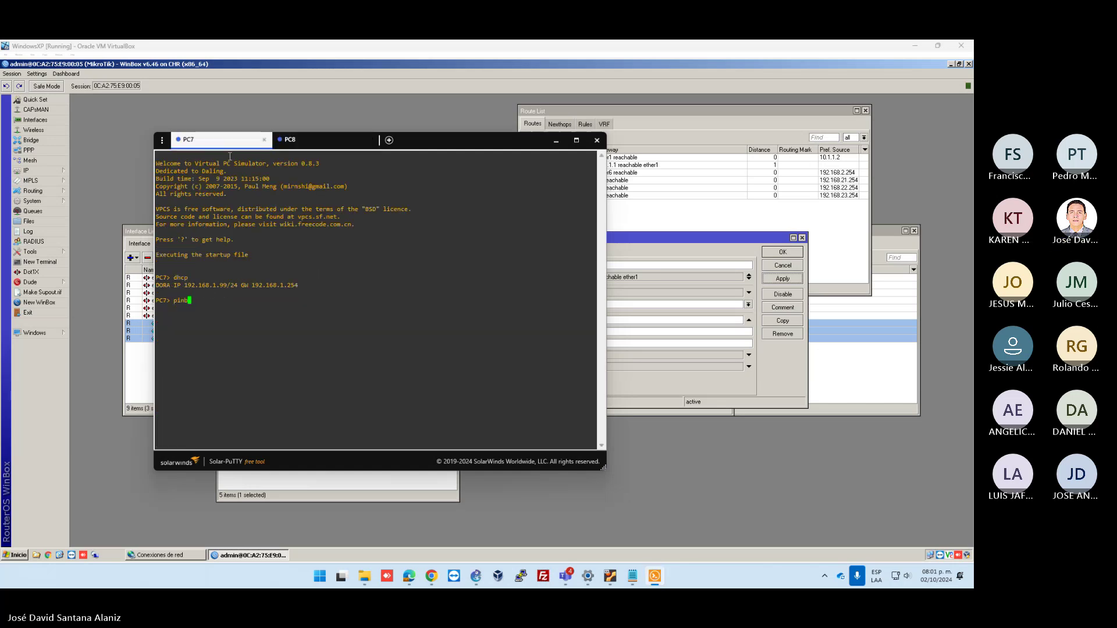
type(" 192.168.2.100")
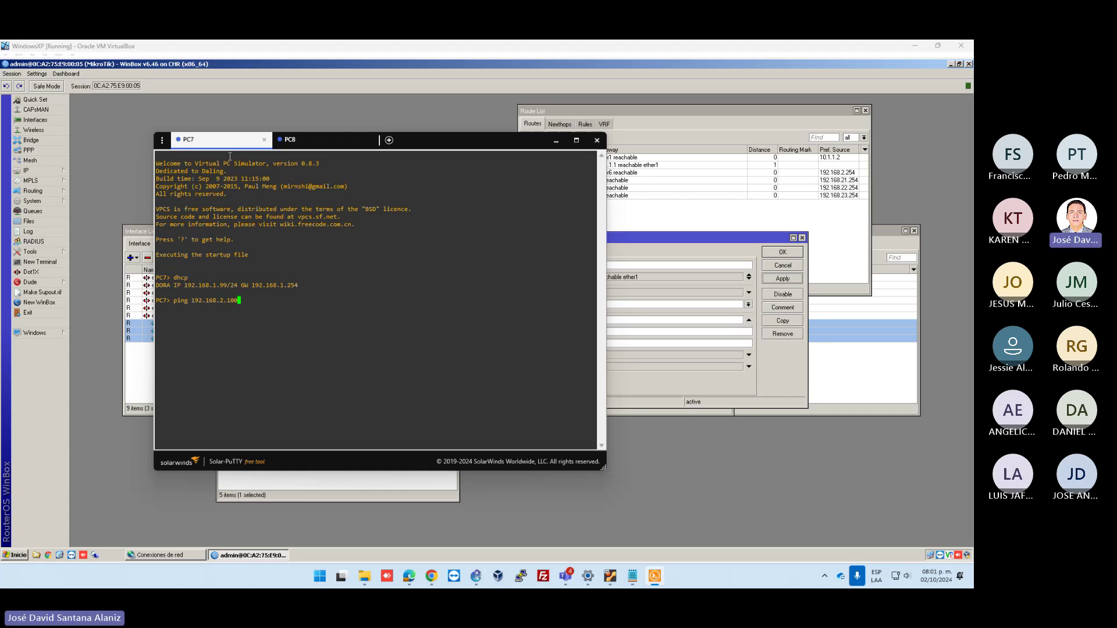
key("Return")
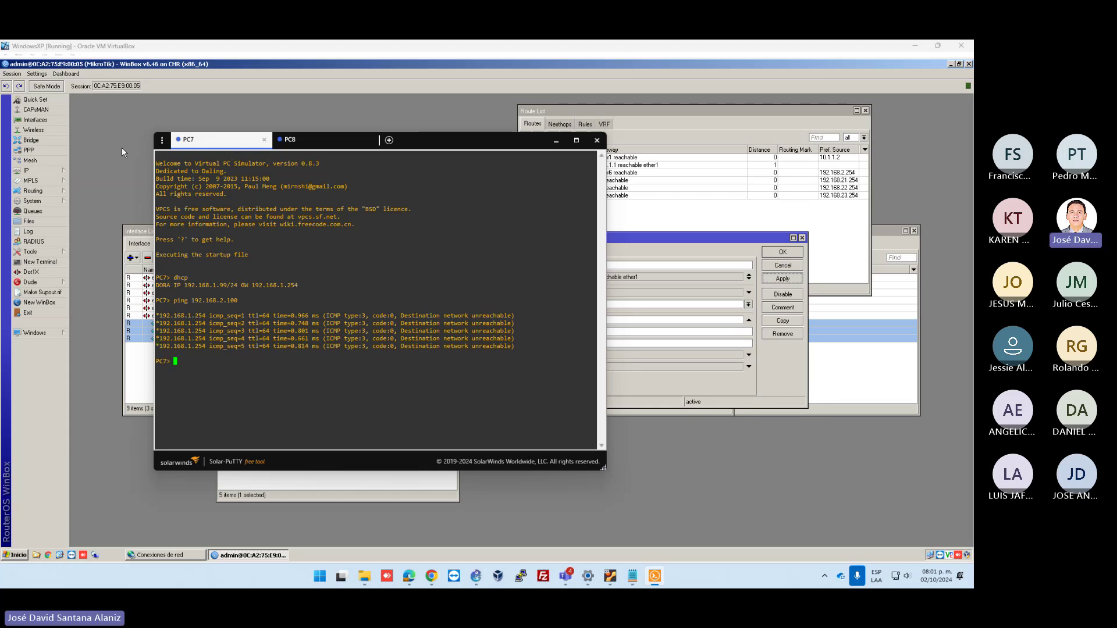
left_click(694, 244)
left_click(553, 265)
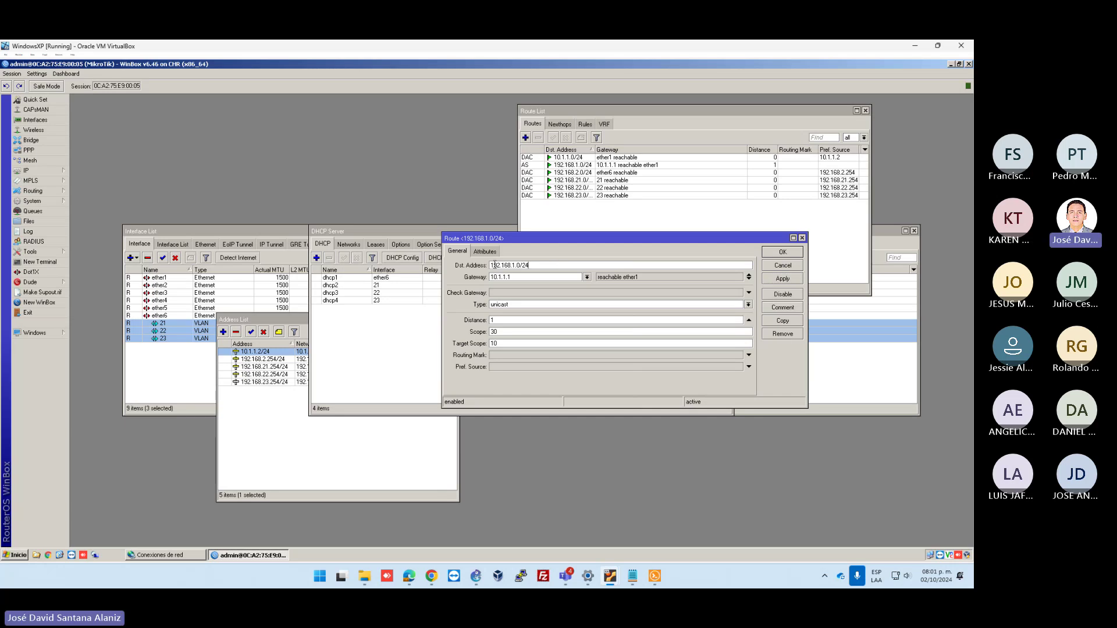
Set Check Gateway to ping on the 192.168.1.0/24 route and apply it
left_click_drag(512, 265, 519, 265)
left_click(524, 277)
left_click(749, 292)
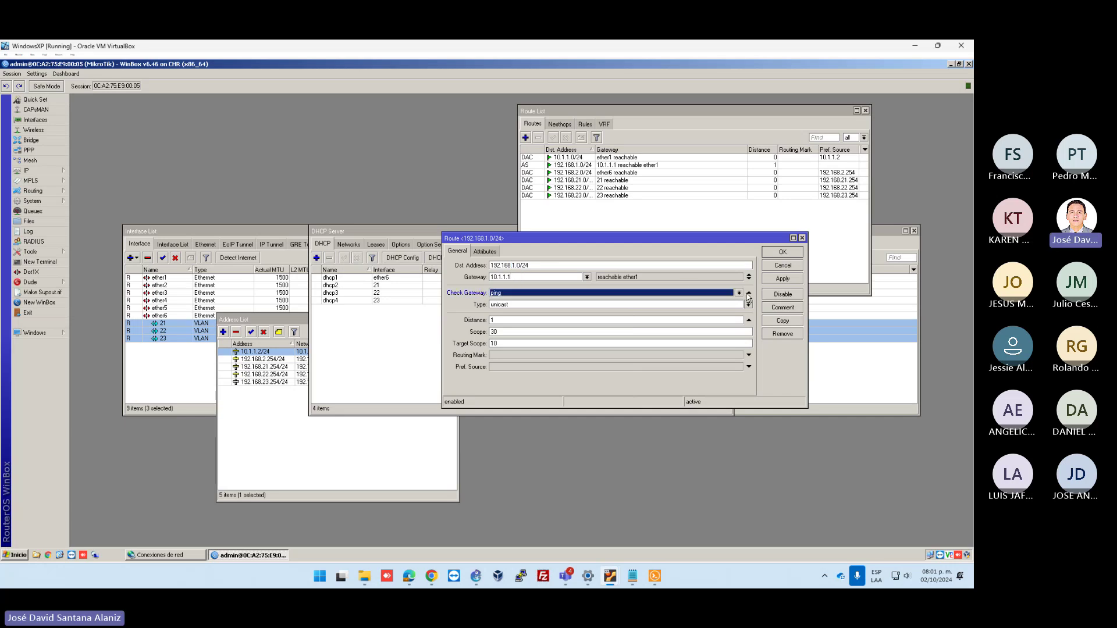
left_click(782, 280)
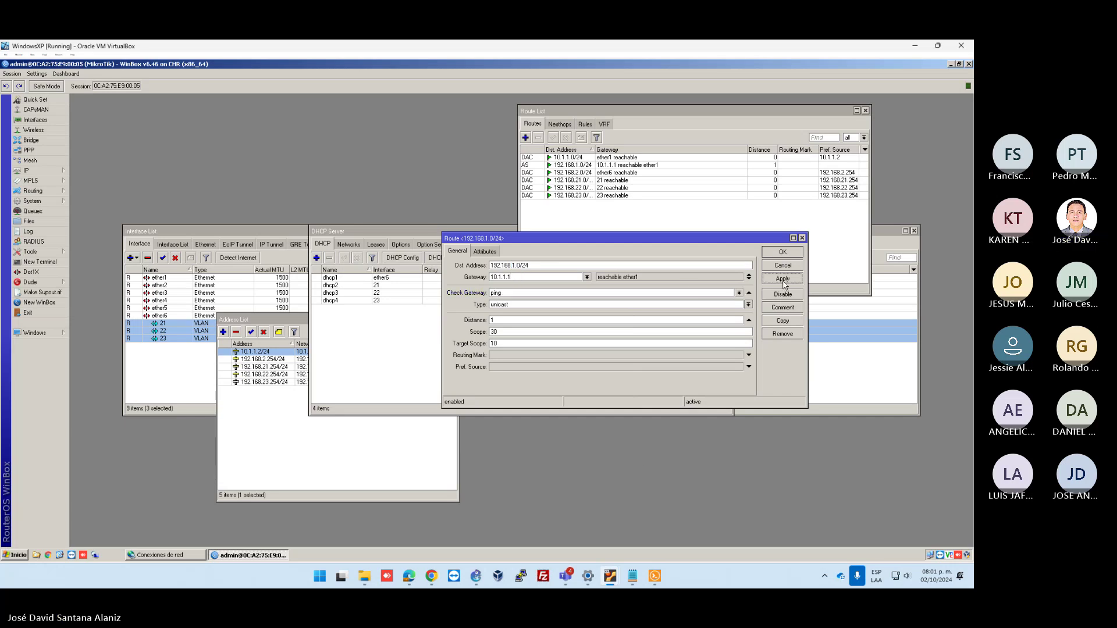
Rerun PC8's ping to 192.168.1.99, which still times out, then view PC7's console
left_click(655, 576)
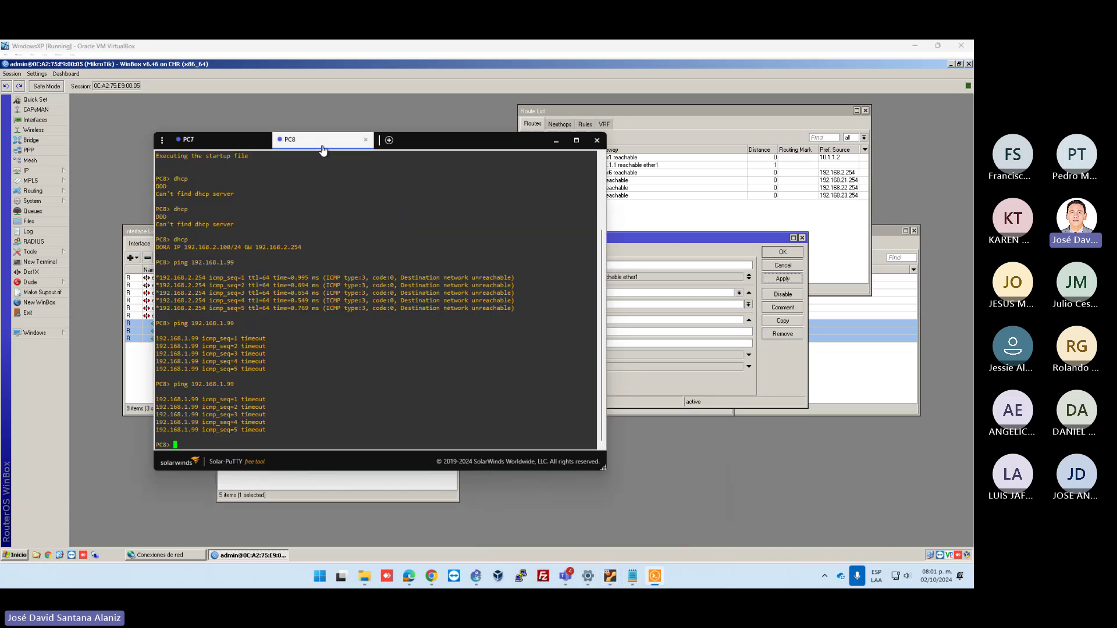
key("Return")
key("Up")
key("Return")
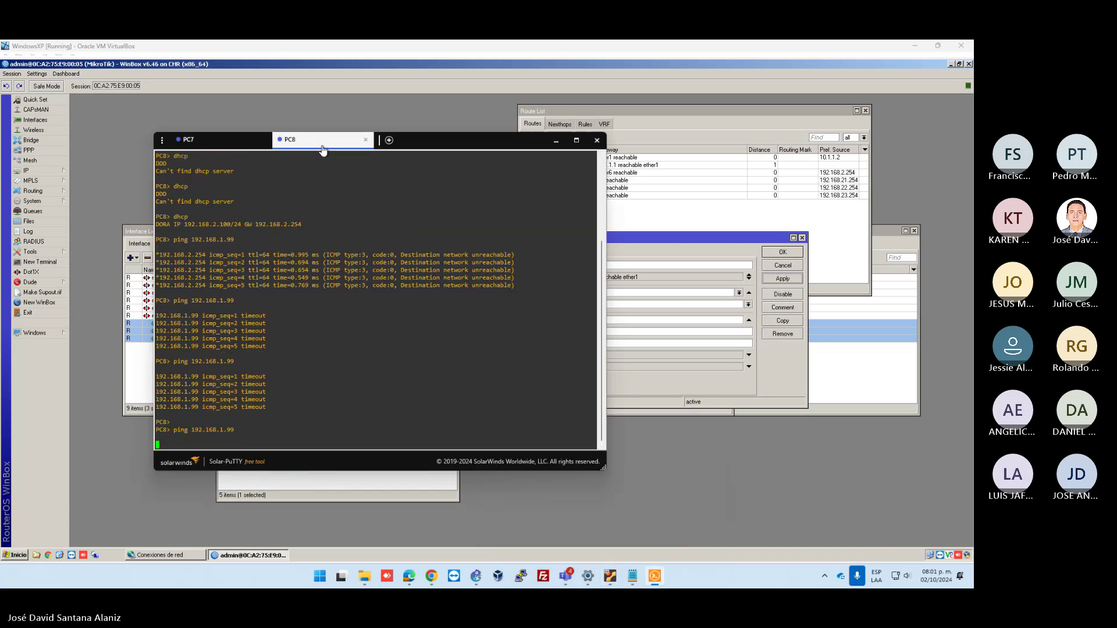
left_click(230, 141)
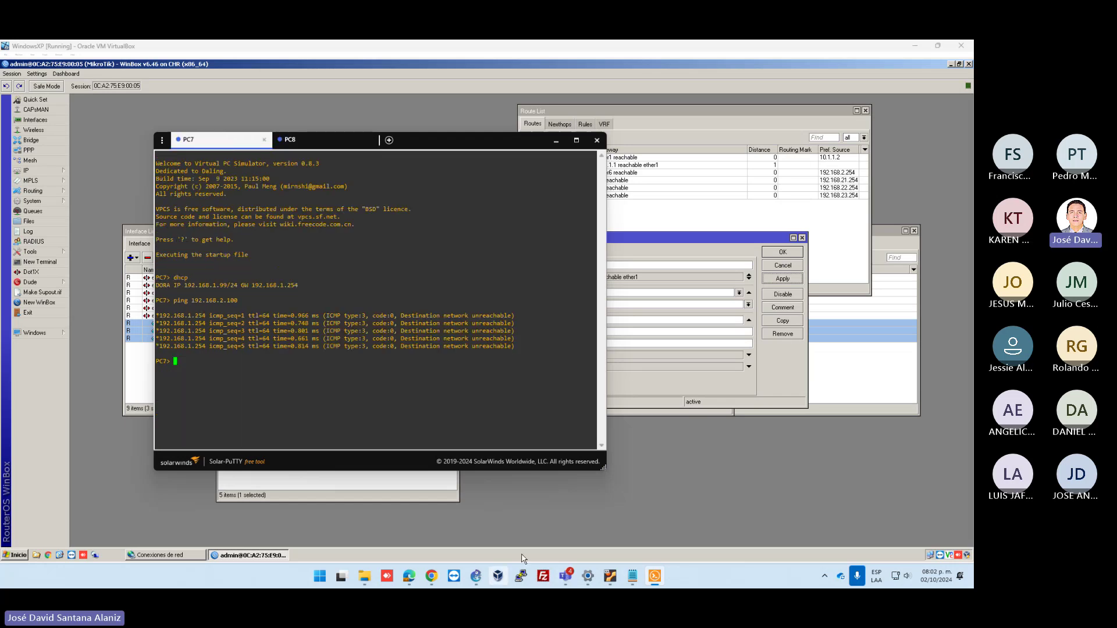
left_click(910, 46)
Open the MikroTik6.46-1 console from the GNS3 topology
left_click(911, 49)
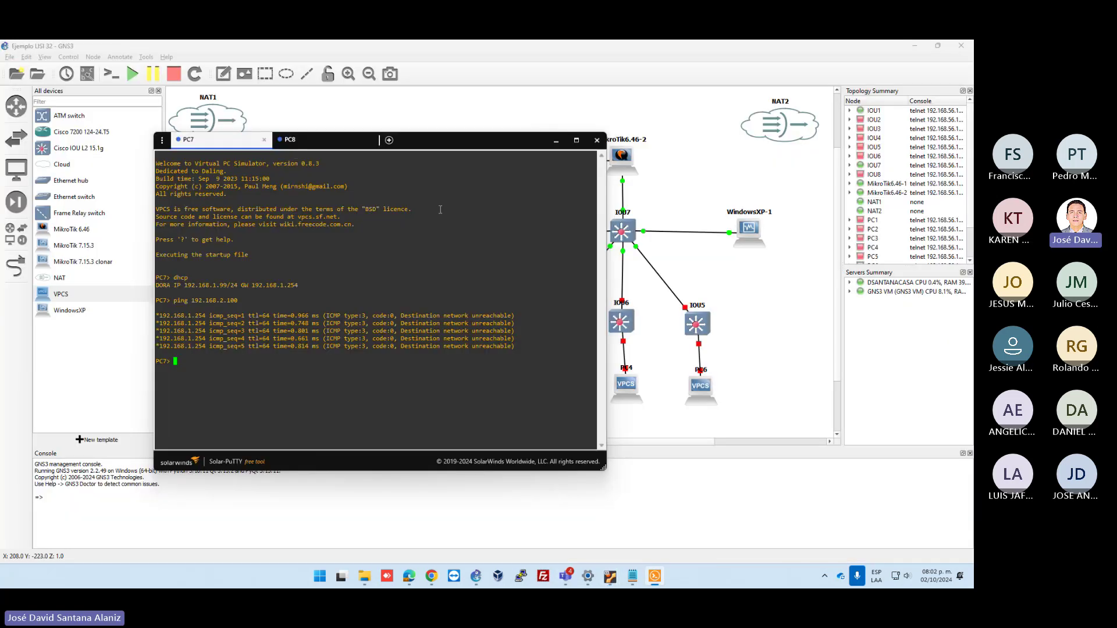
left_click(315, 112)
right_click(343, 157)
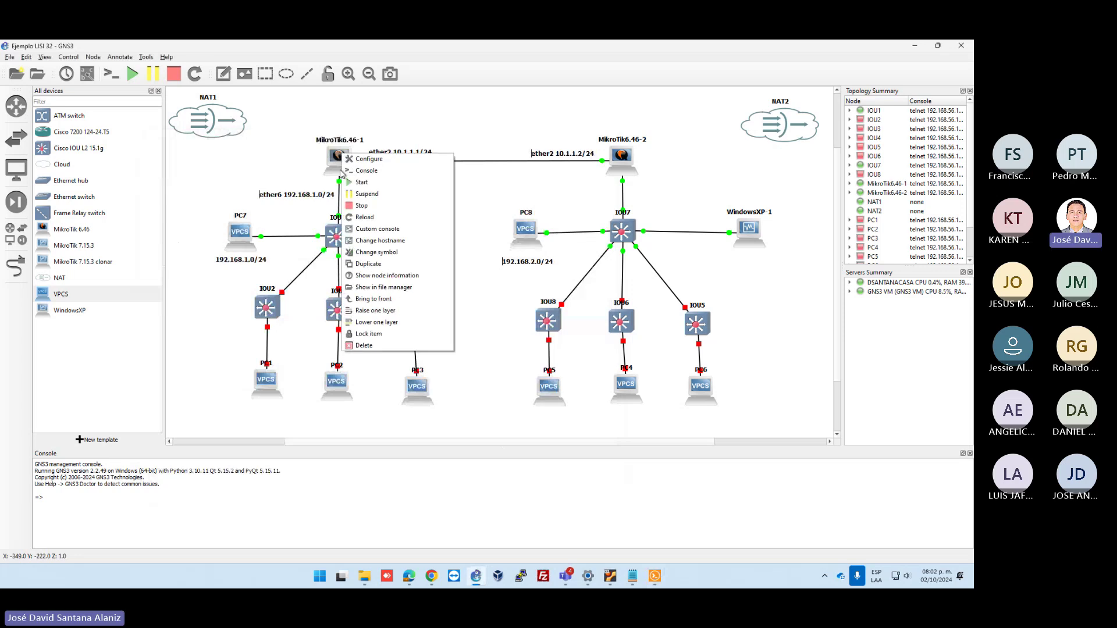
left_click(356, 170)
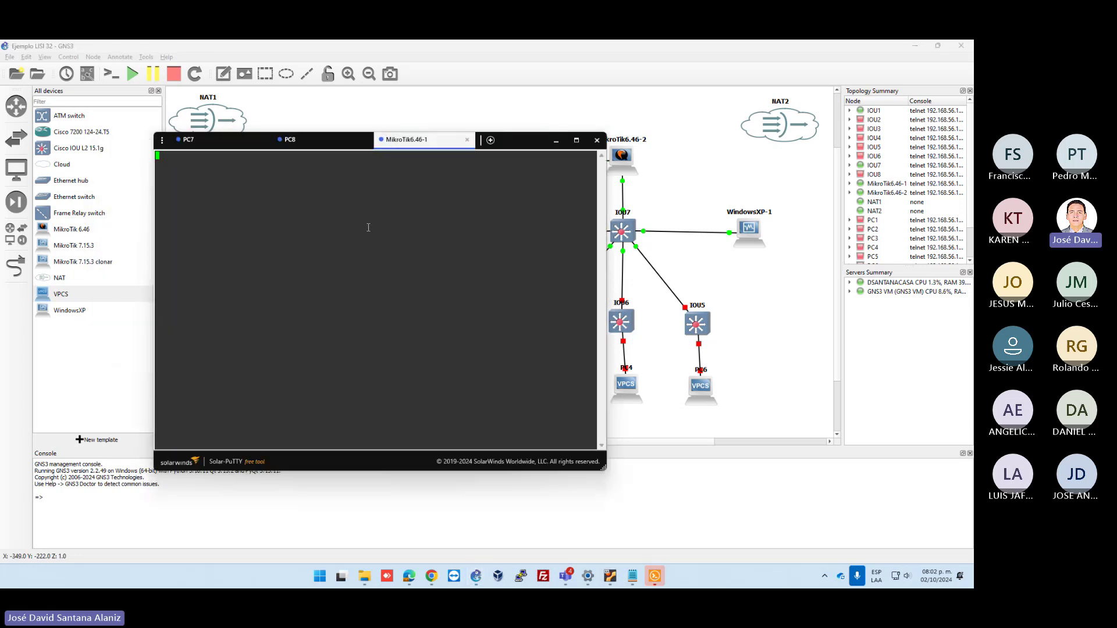
key("Return")
key("Return")
key("Return")
key("Return")
key("Return")
key("Return")
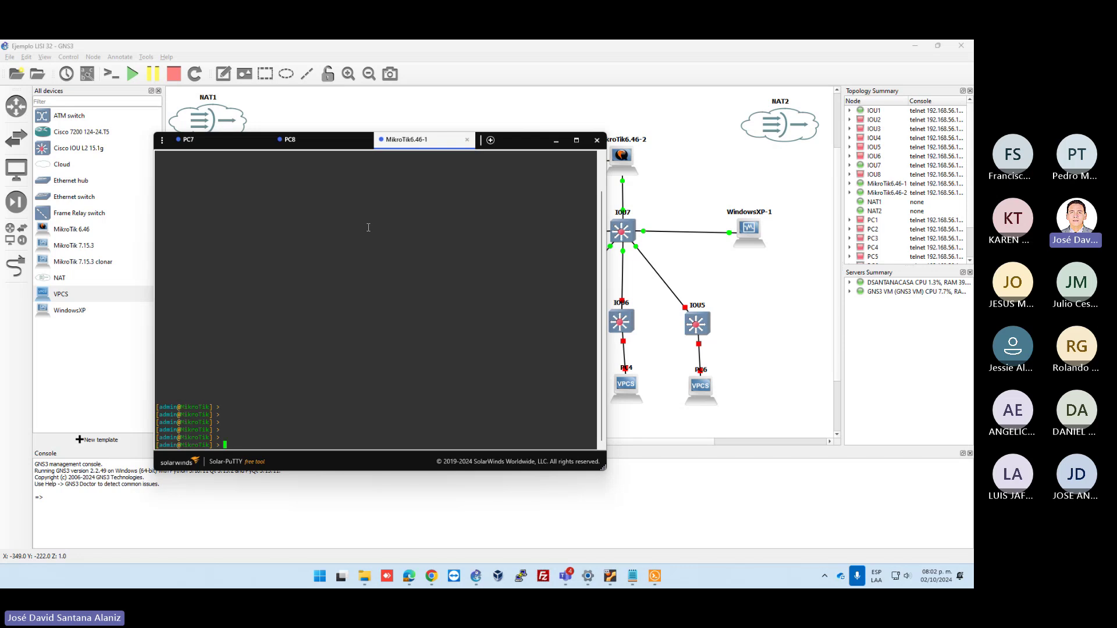
Under ip route, add dst-address=192.168.2.0/24 with gateway=10.1.1.2
type("ip route")
key("Return")
type("add dst-address=192.1")
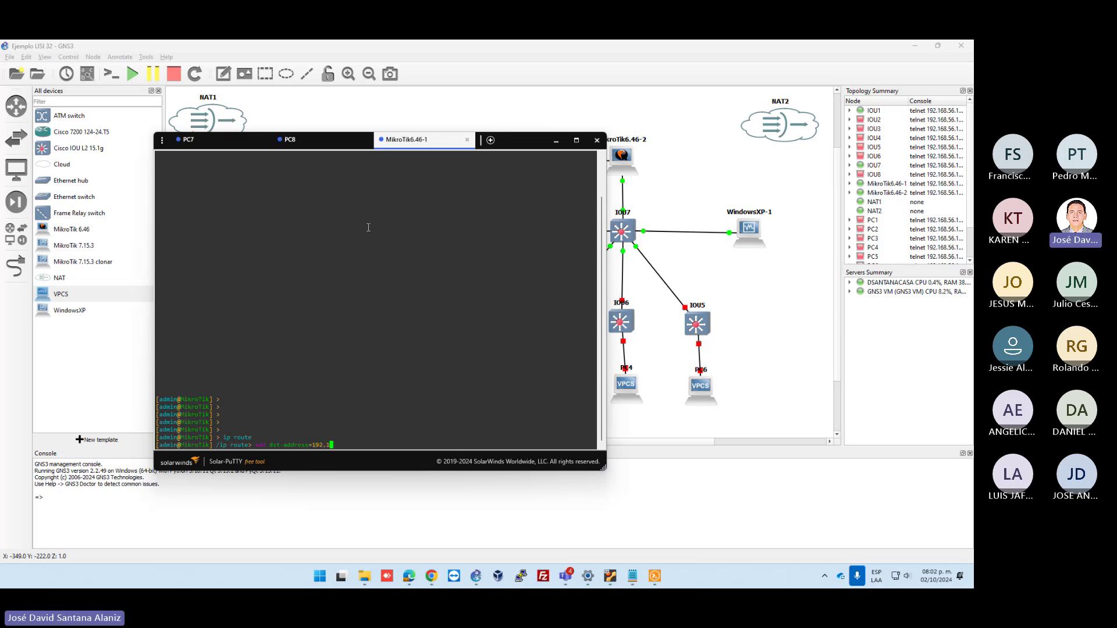
type("68.")
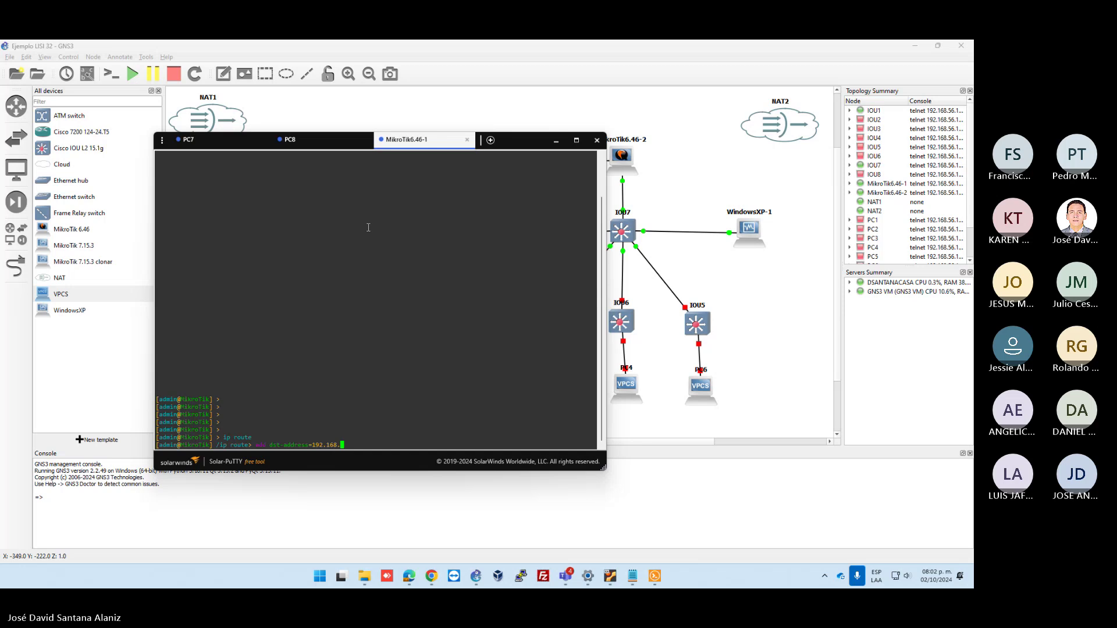
type("2.0")
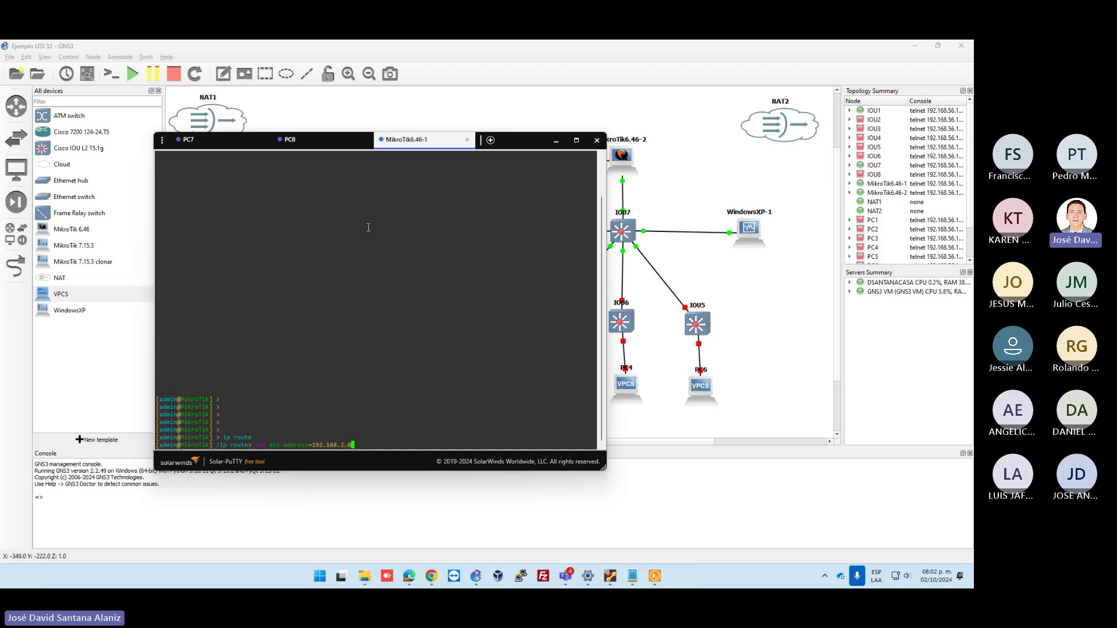
type("/24")
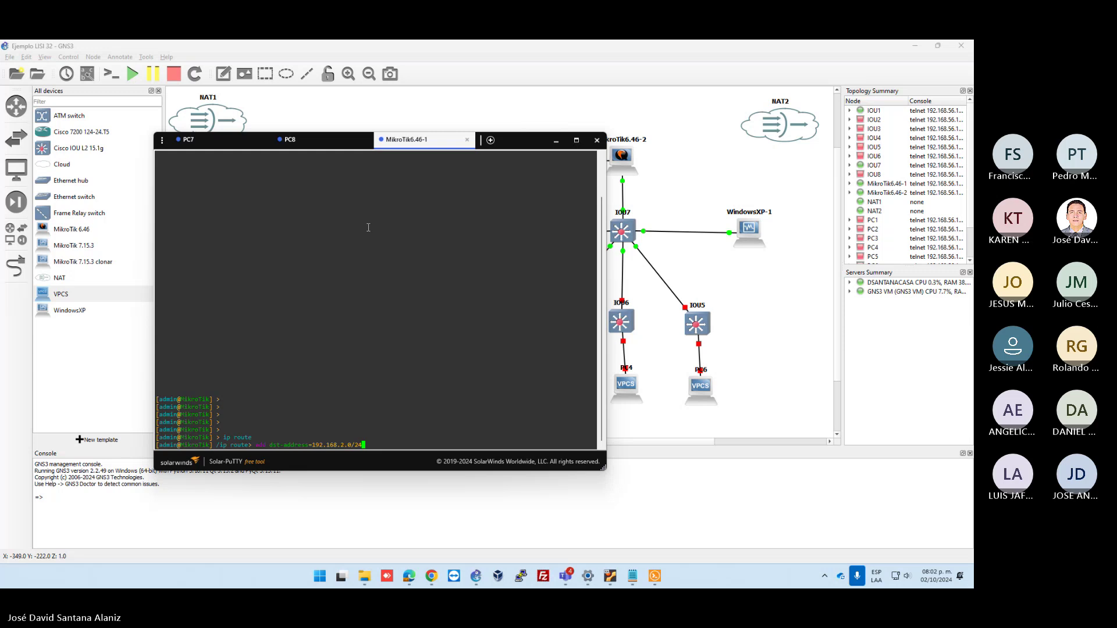
type(" gateway=")
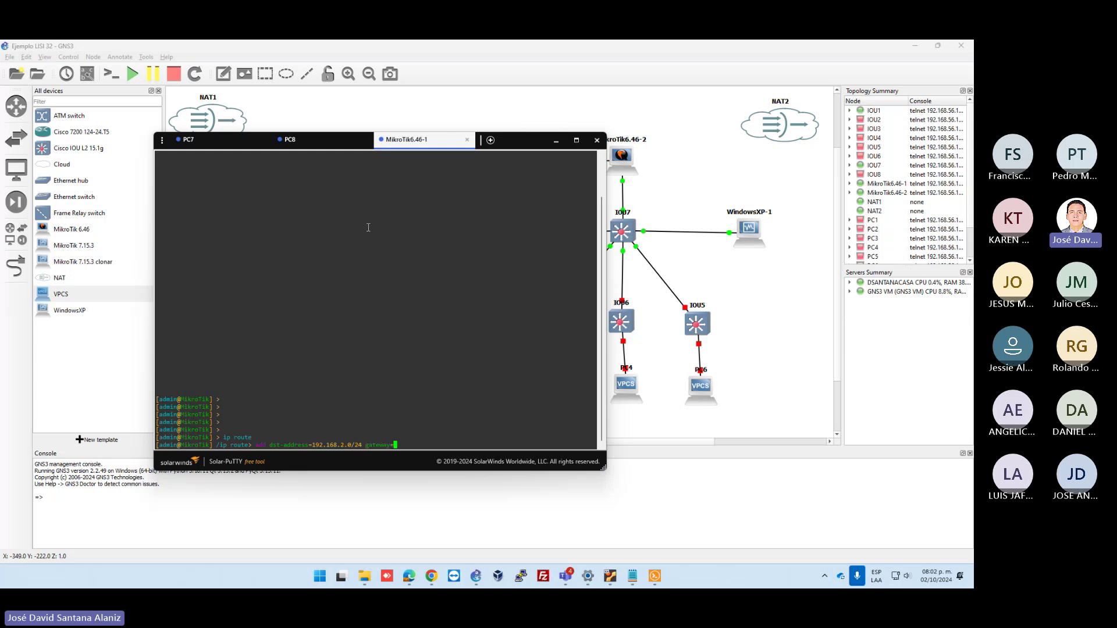
type("10.1.1.2")
key("Return")
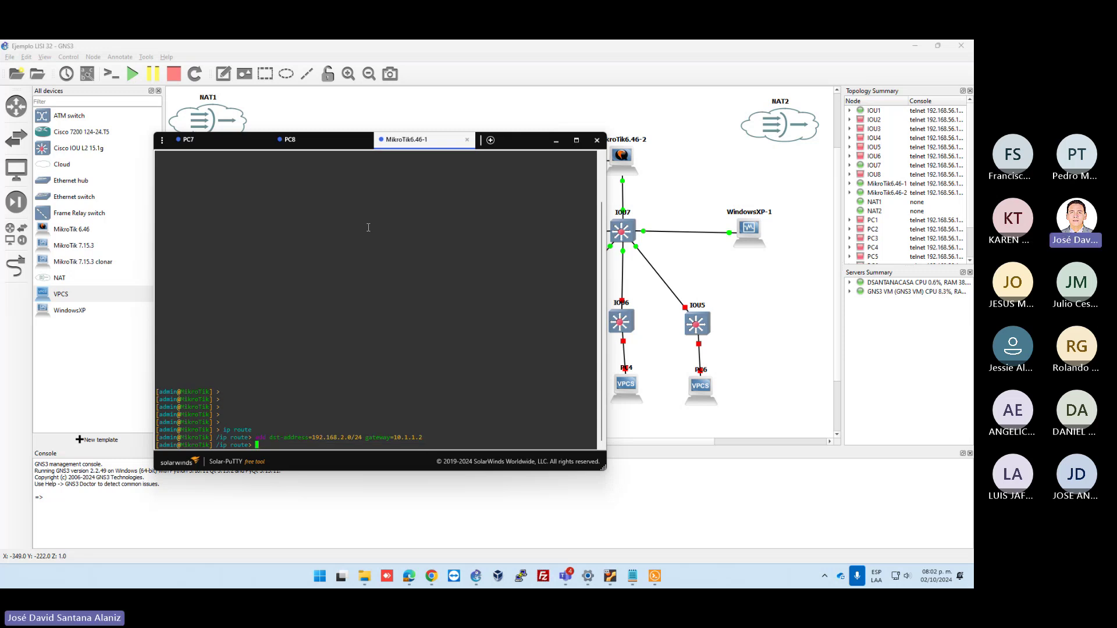
Rerun PC7's ping to 192.168.2.100, now getting ttl=62 replies, and highlight the earlier type:3 code:0 errors
left_click(224, 140)
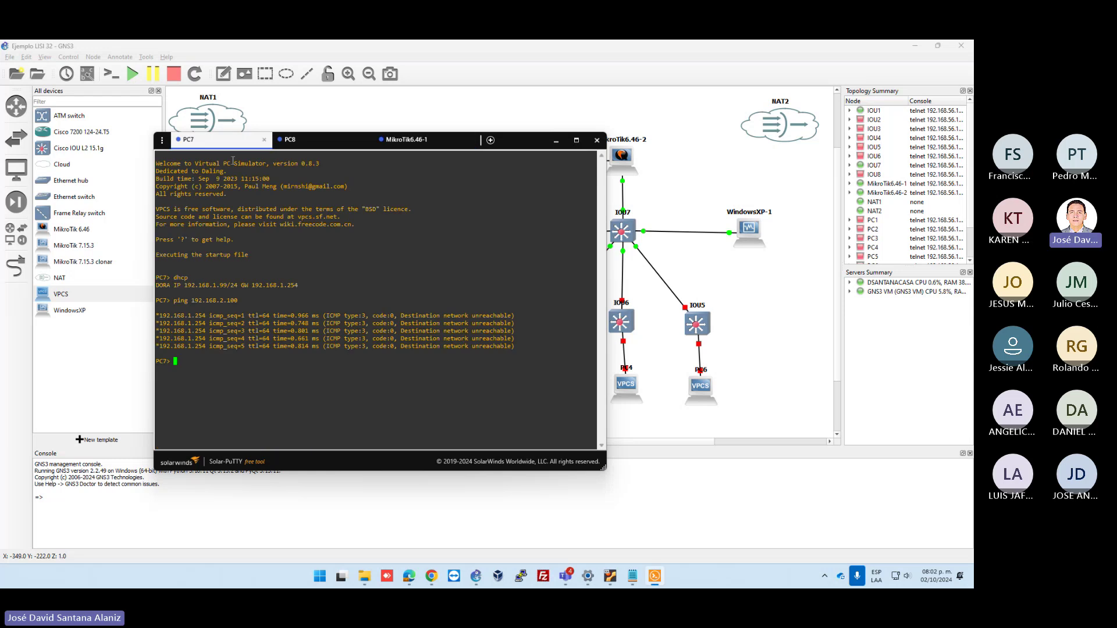
key("Up")
key("Return")
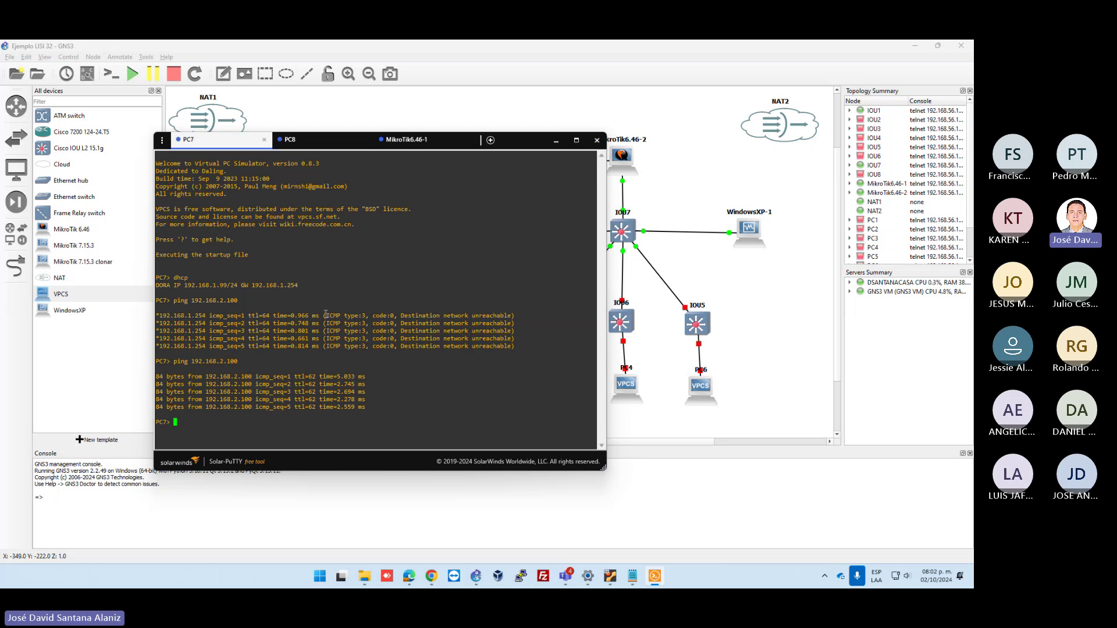
left_click_drag(323, 315, 517, 317)
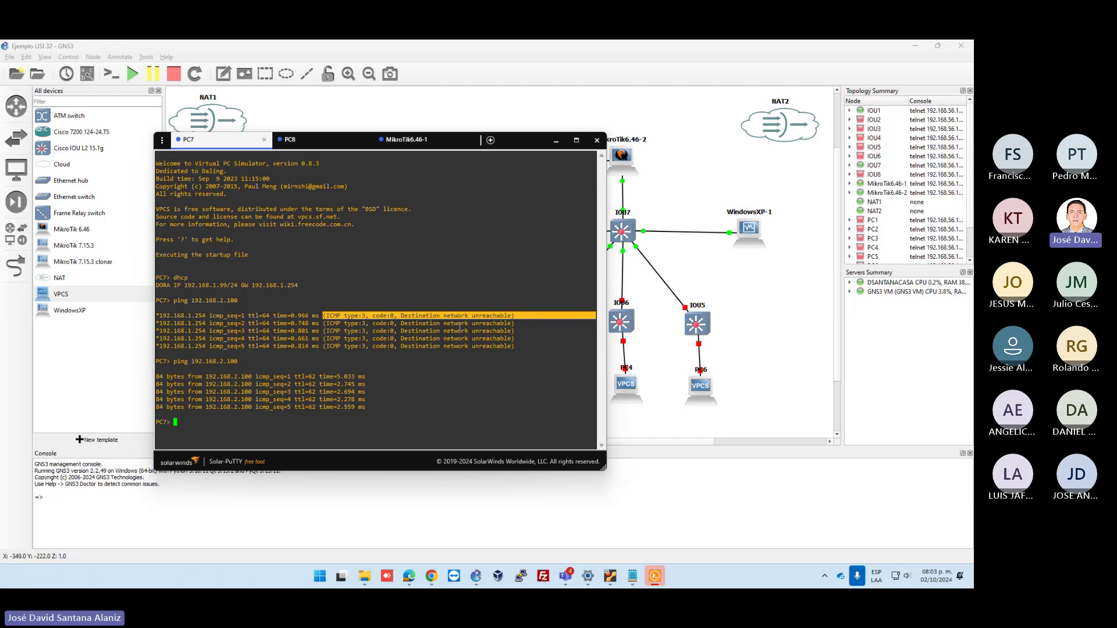
left_click(365, 339)
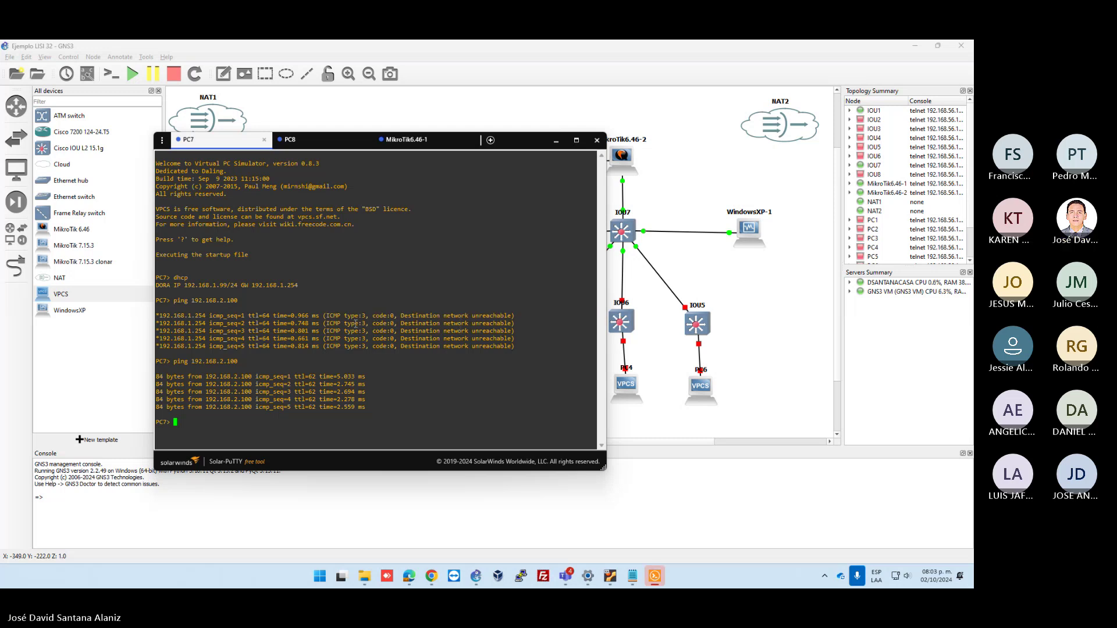
left_click_drag(342, 315, 367, 316)
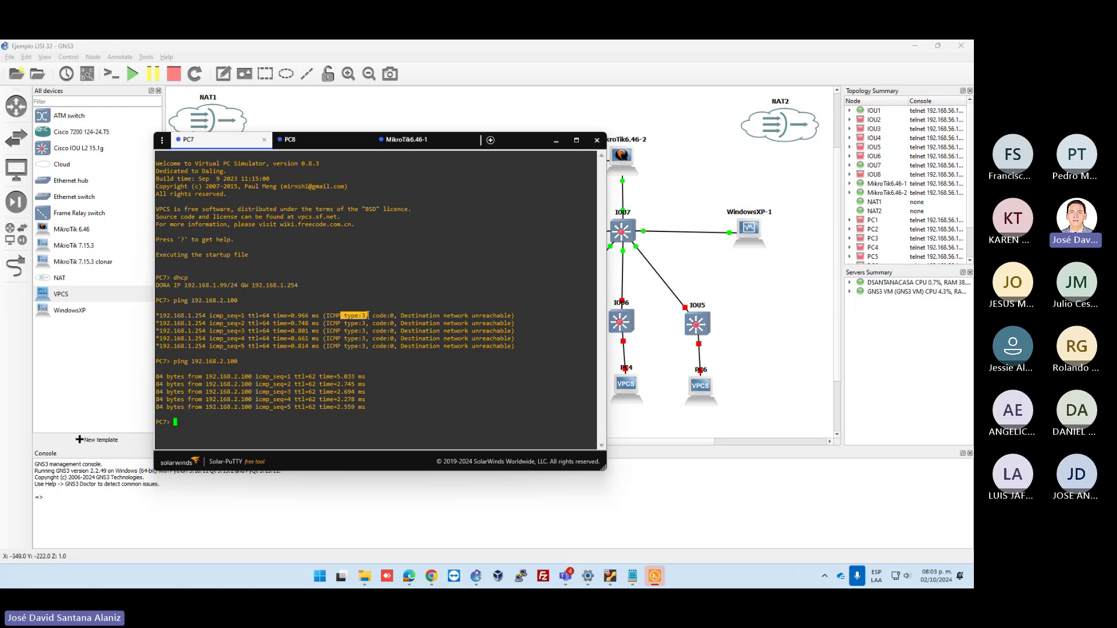
left_click_drag(371, 315, 512, 316)
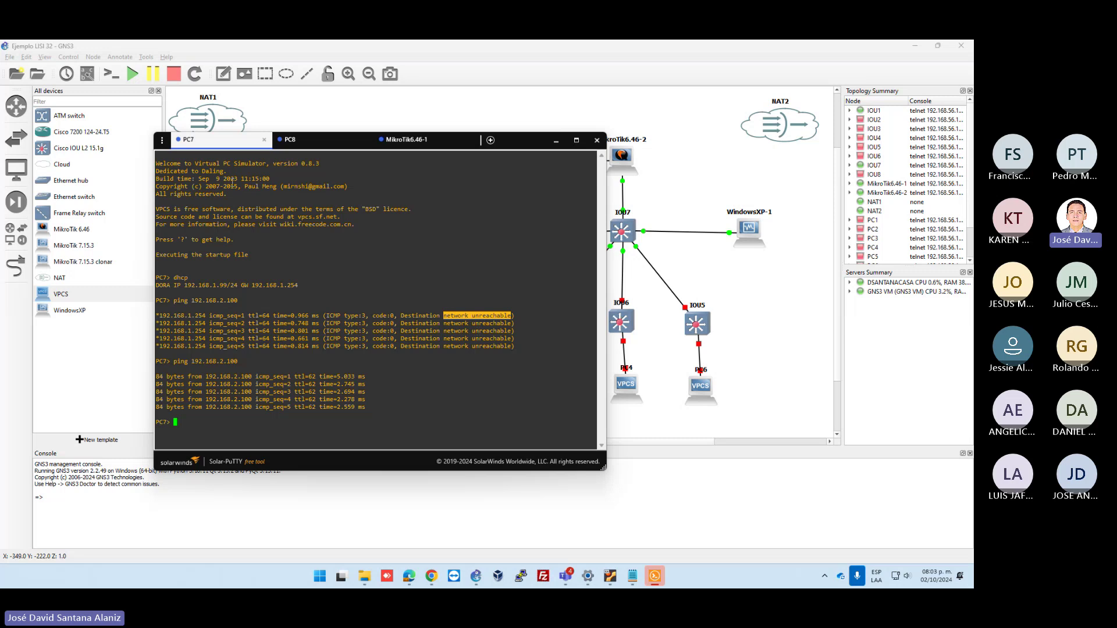
Rerun PC8's ping to 192.168.1.99, getting five ttl=62 replies, then switch back to GNS3
left_click(311, 142)
key("Up")
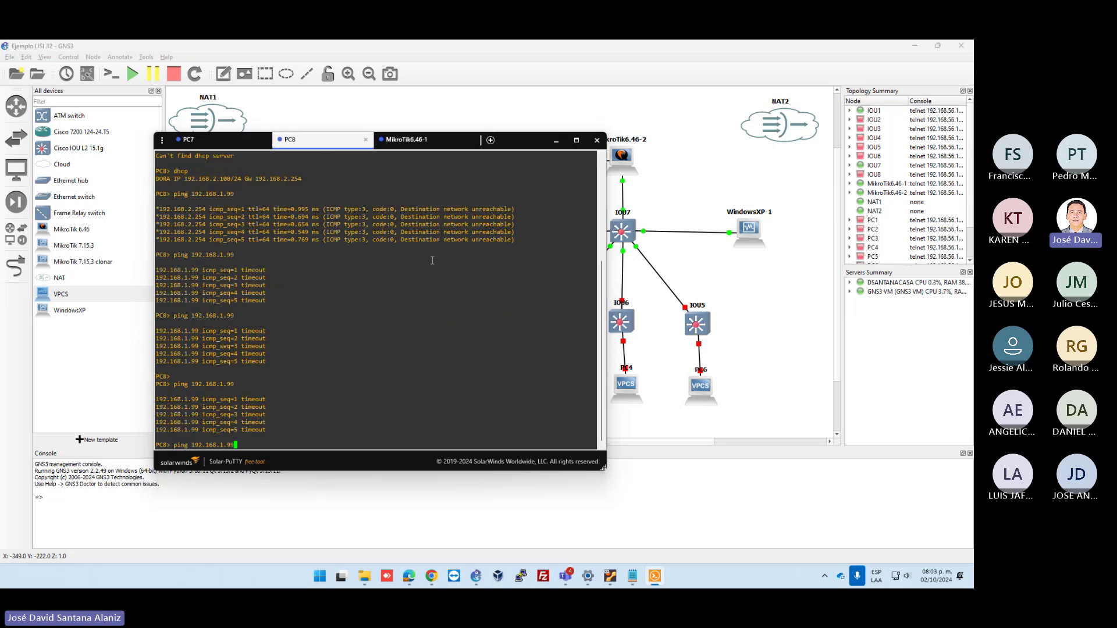
key("Return")
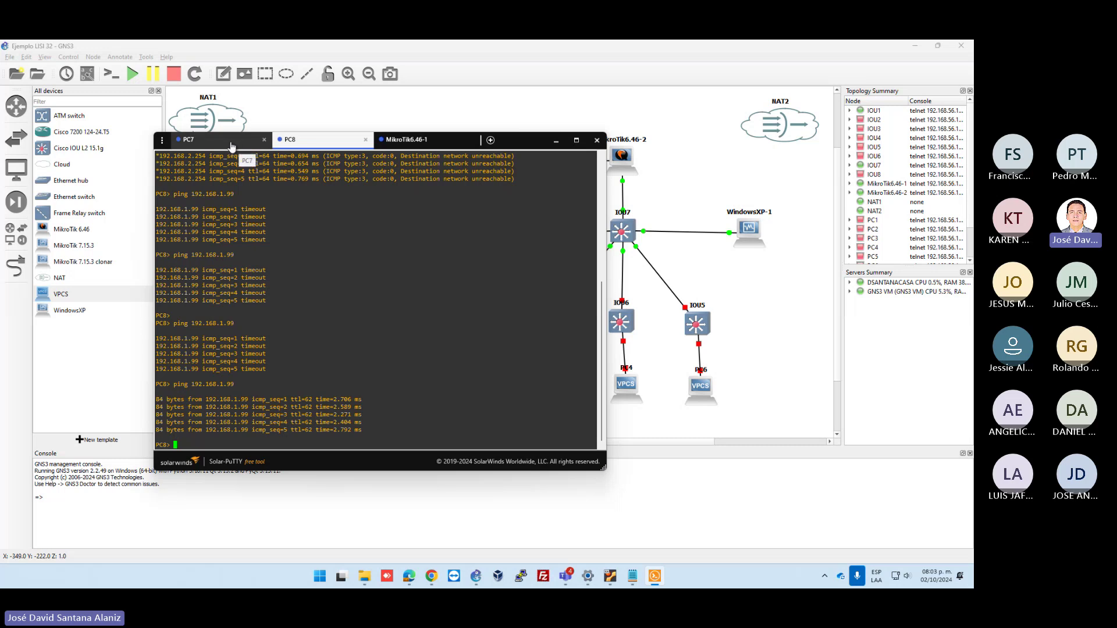
key("alt+Tab")
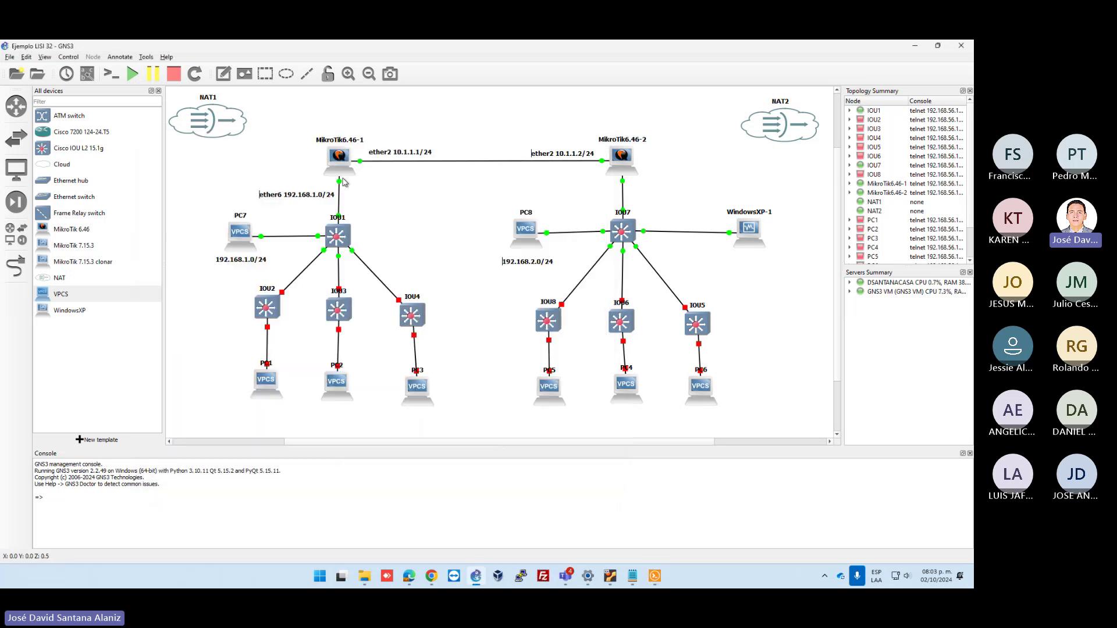